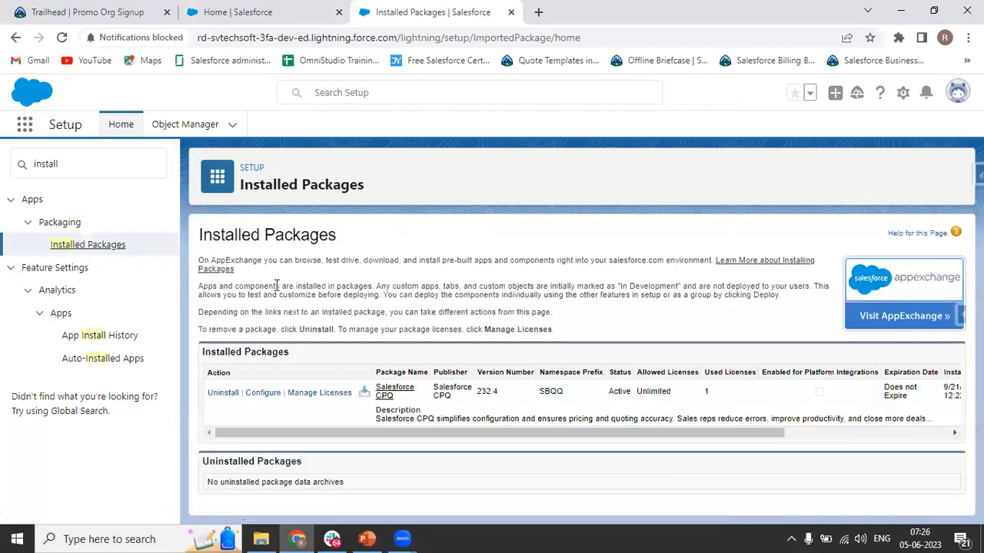
Step: Open the configuration of the installed Salesforce CPQ package and display its Pricing and Calculation settings
drag(468, 399, 431, 395)
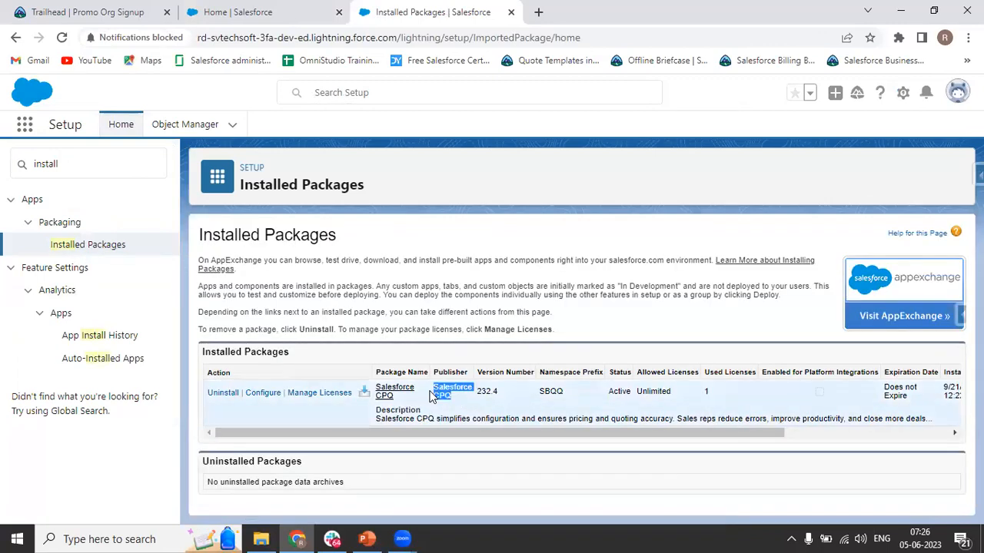
click(257, 396)
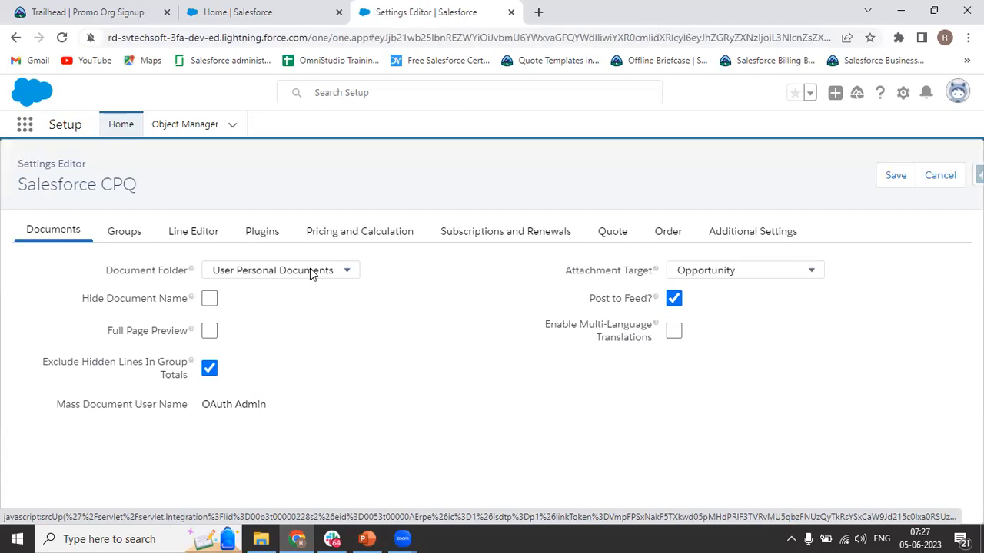
click(332, 232)
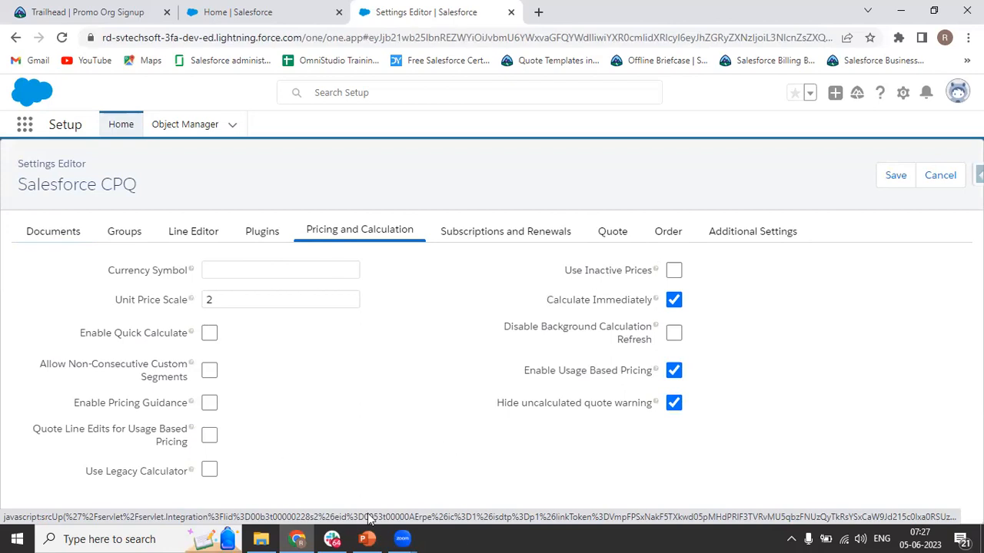
Step: Check the CPQ configuration steps in the PowerPoint deck, return to Salesforce in Chrome and leave the package settings editor without saving
mouse_move(369, 538)
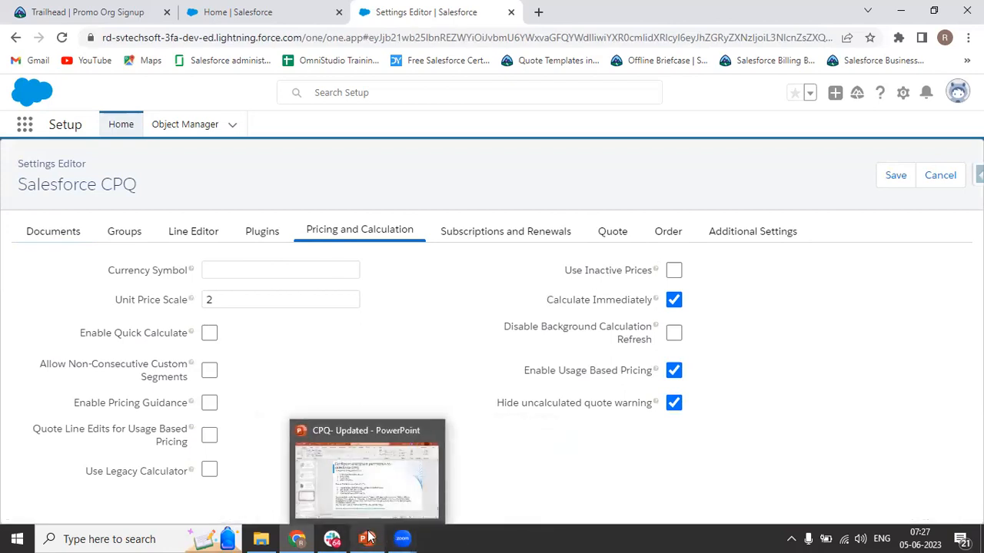
click(364, 484)
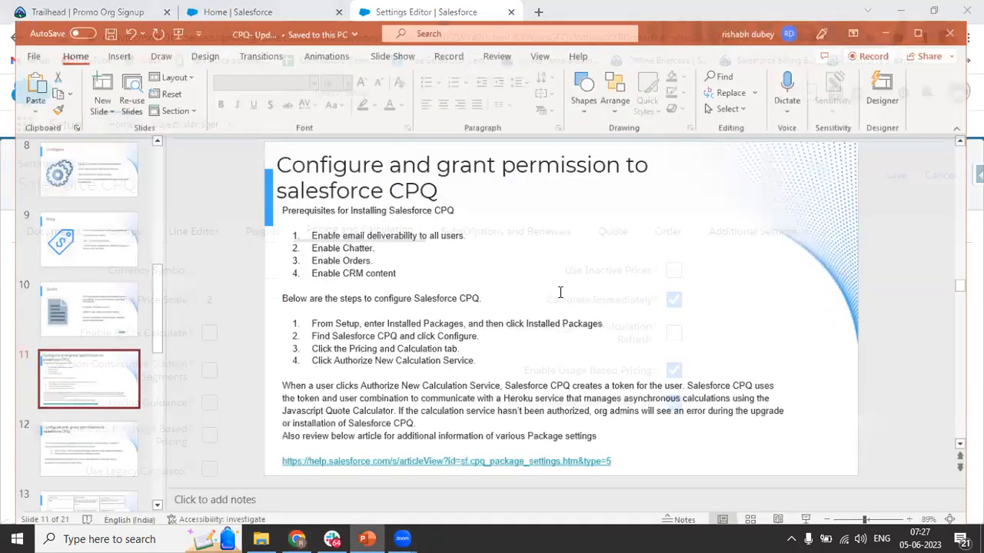
click(889, 10)
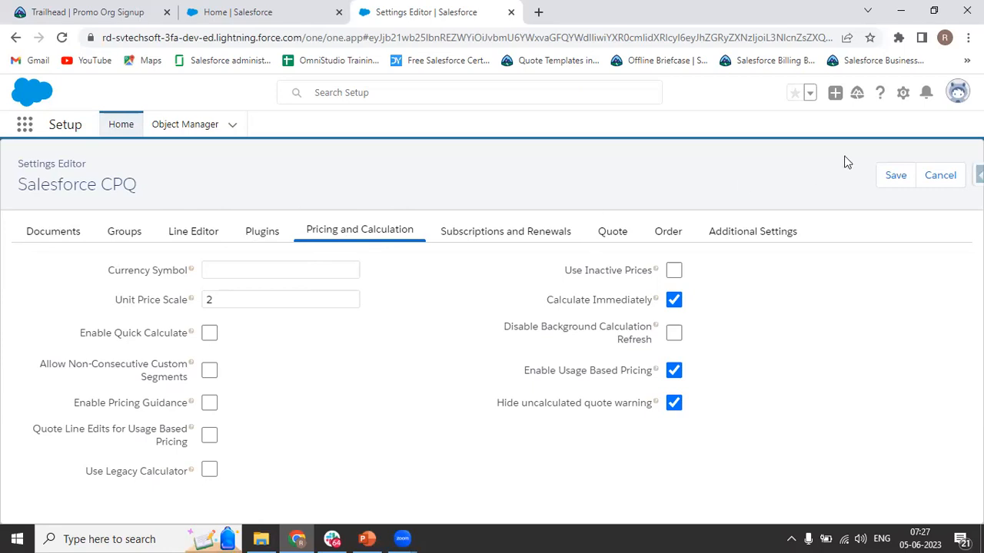
click(951, 186)
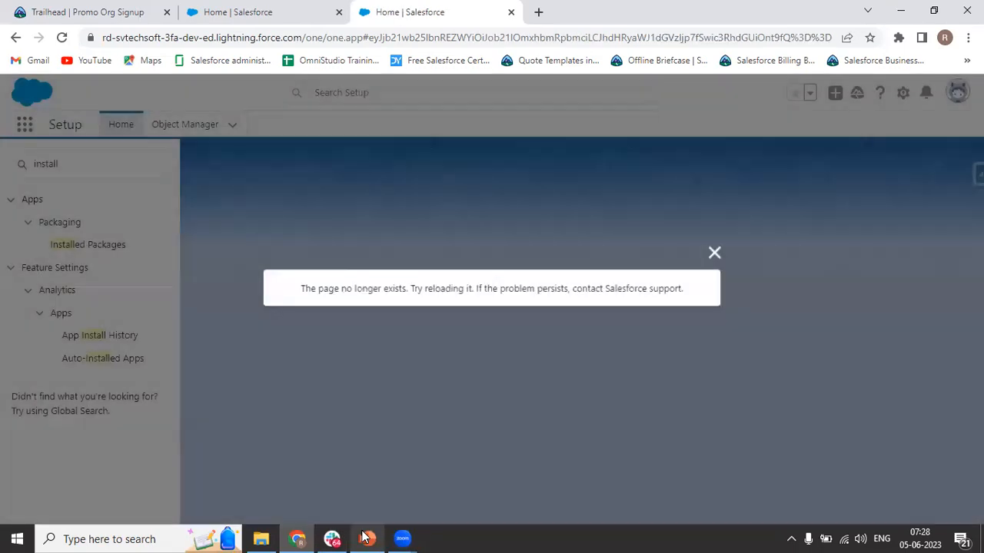
Step: Switch to PowerPoint and present the "Configure and grant permission to salesforce CPQ" slides through the license assignment steps, ending the slide show there
mouse_move(362, 537)
click(347, 484)
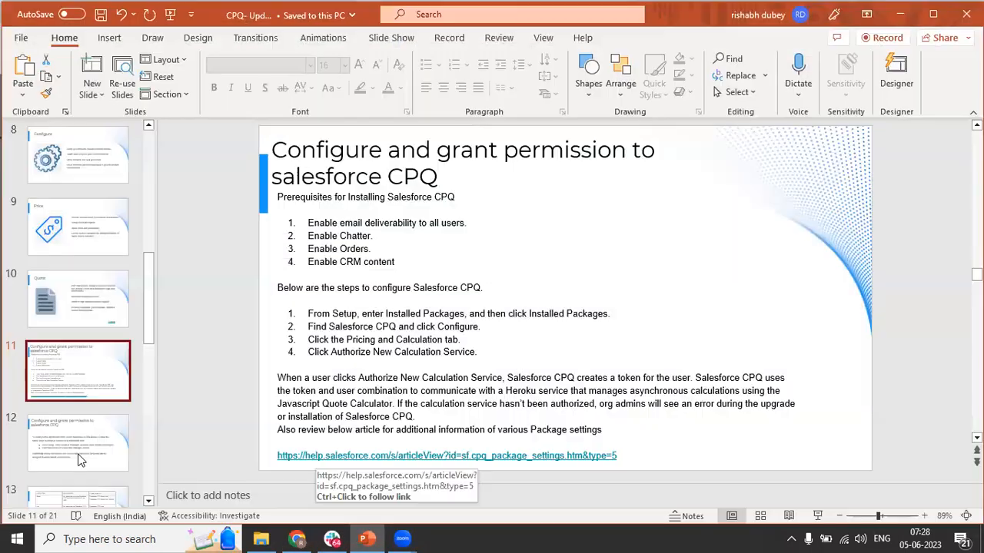
click(79, 457)
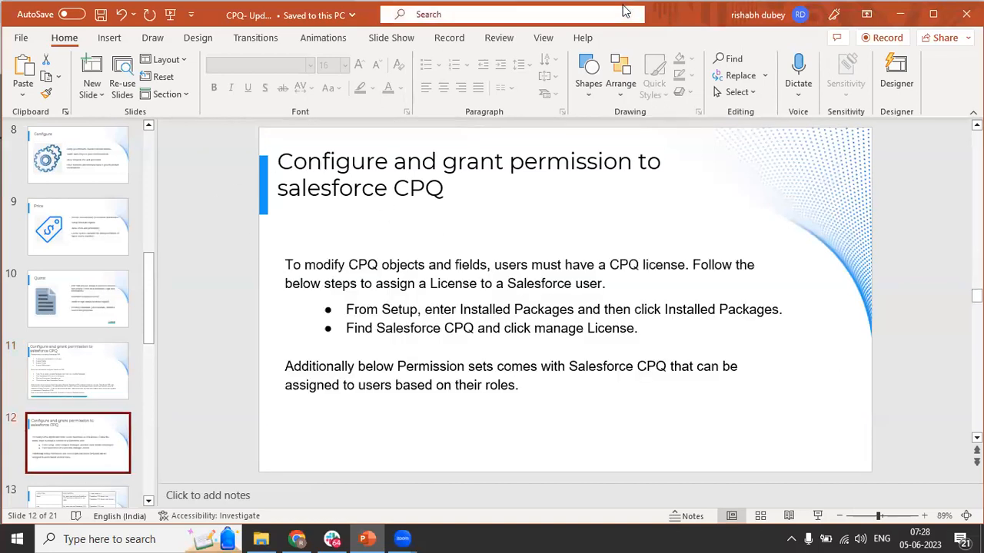
click(170, 15)
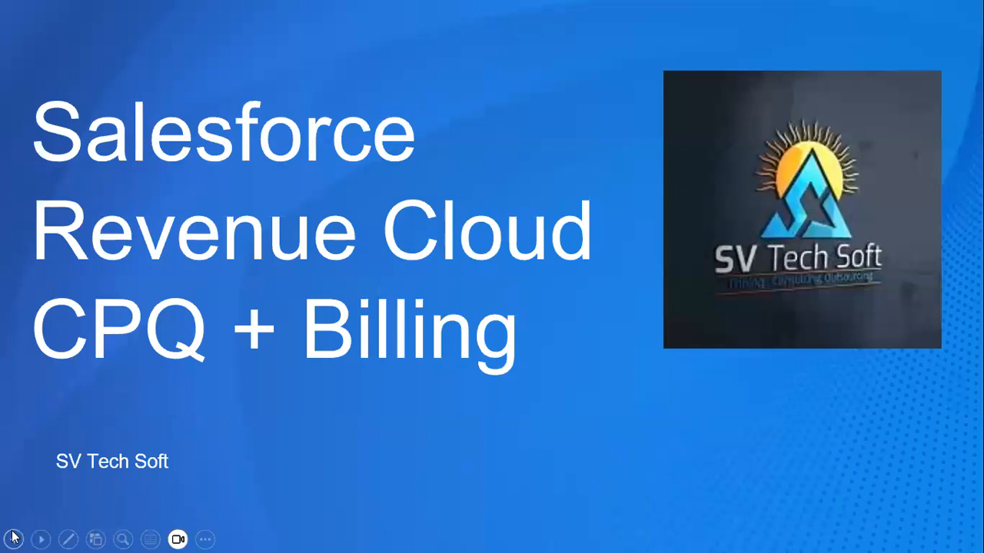
click(41, 539)
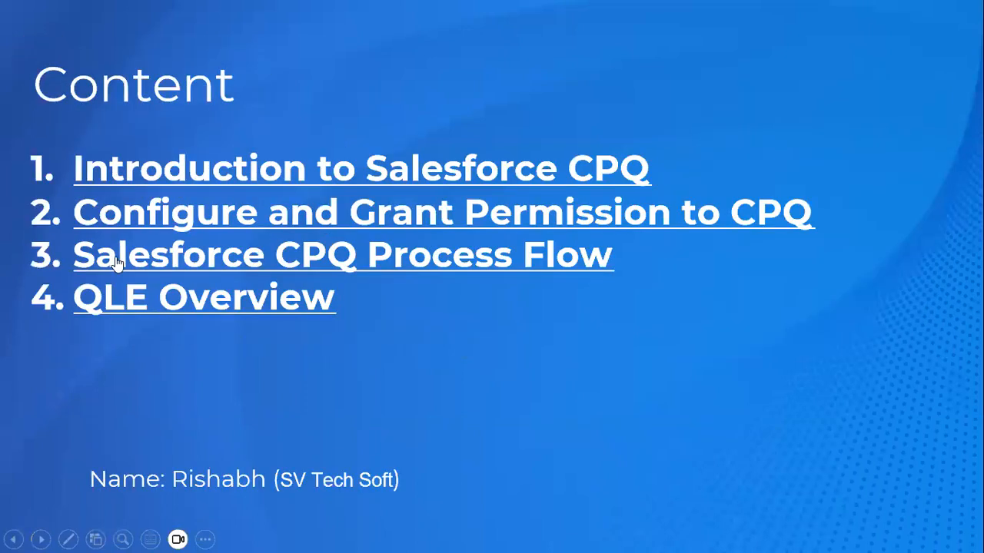
click(127, 215)
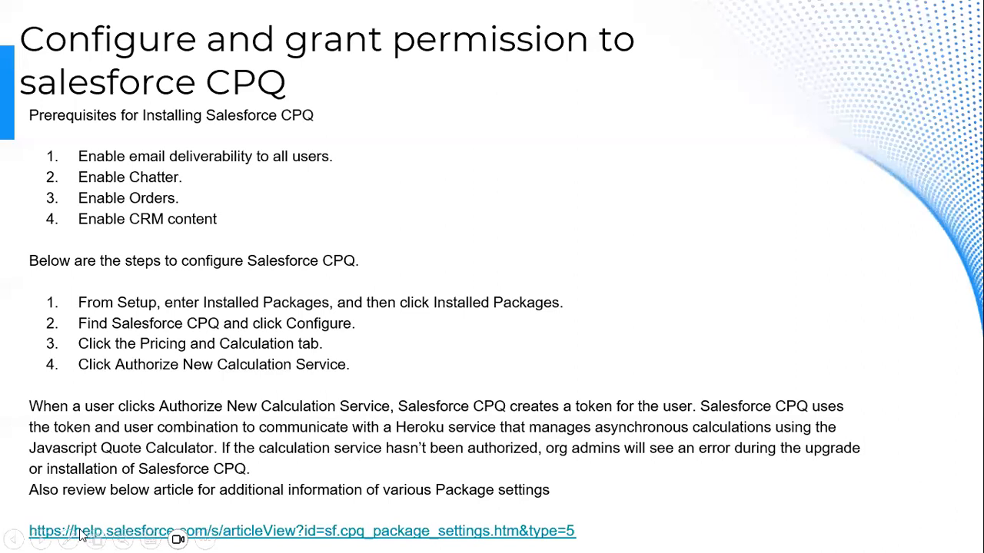
click(40, 539)
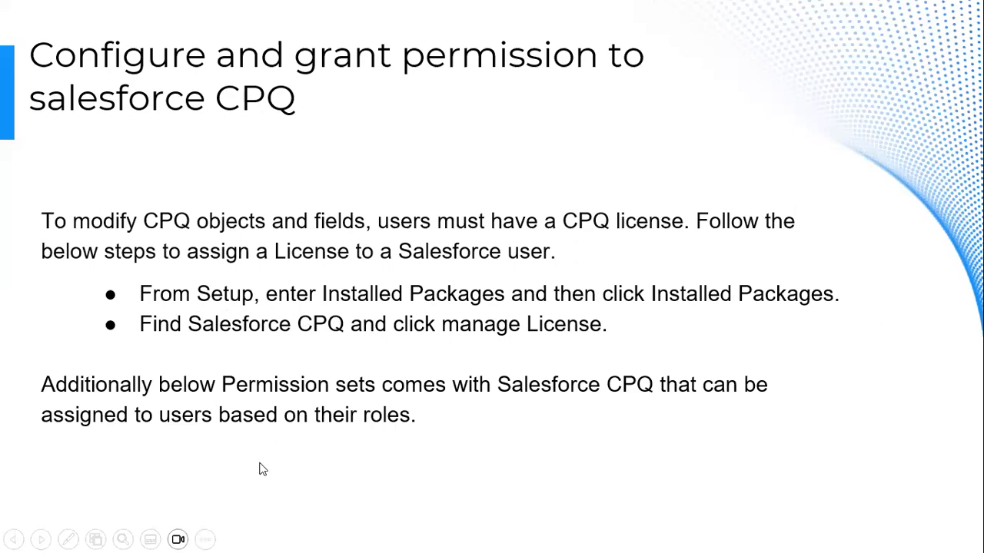
key(Escape)
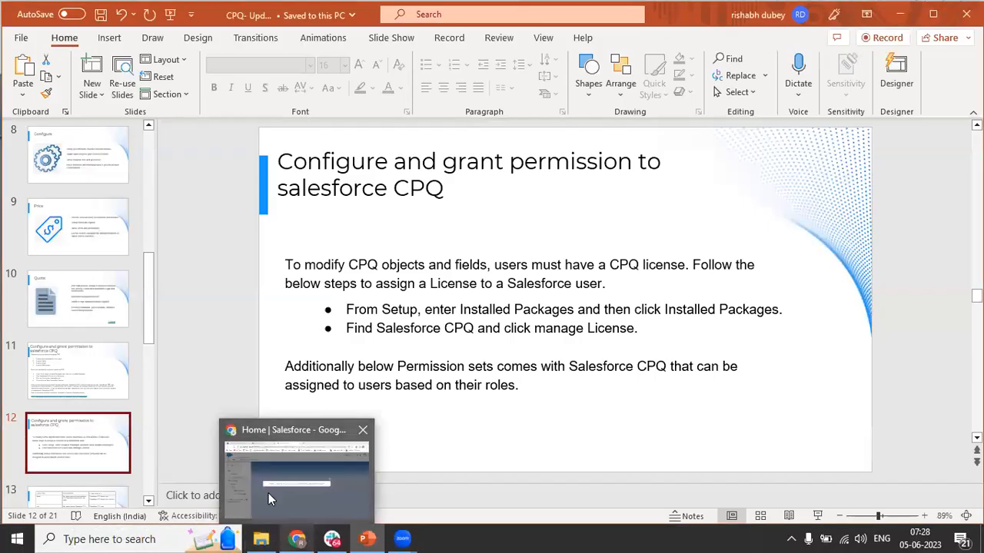
Step: Switch to Salesforce in Chrome, examine the license management page of the Salesforce CPQ package, and return to Installed Packages
click(268, 500)
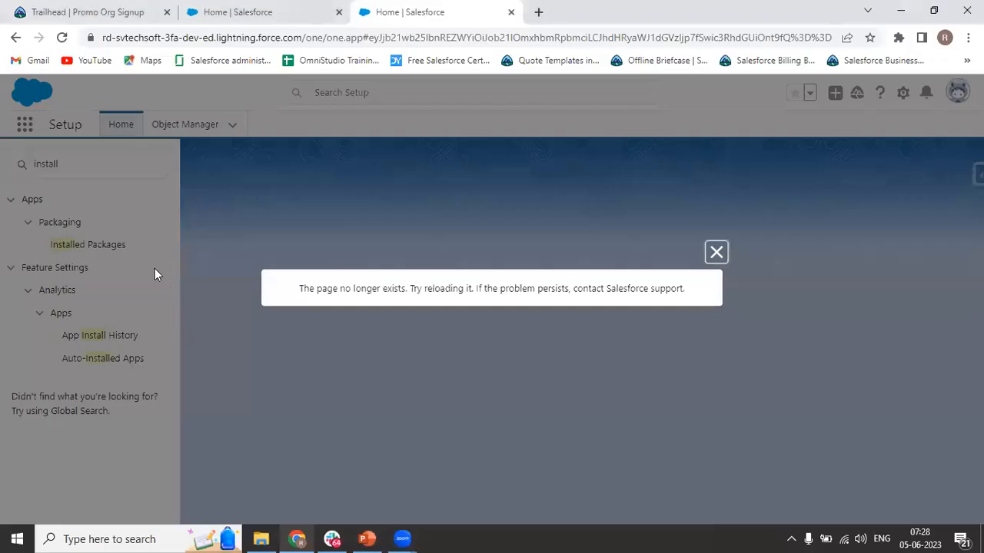
click(717, 253)
click(77, 244)
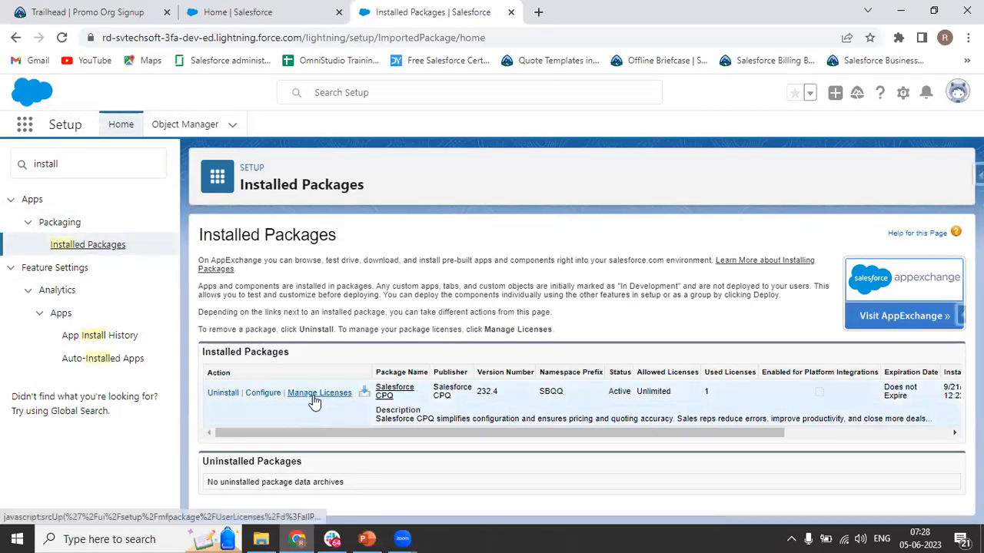
click(315, 393)
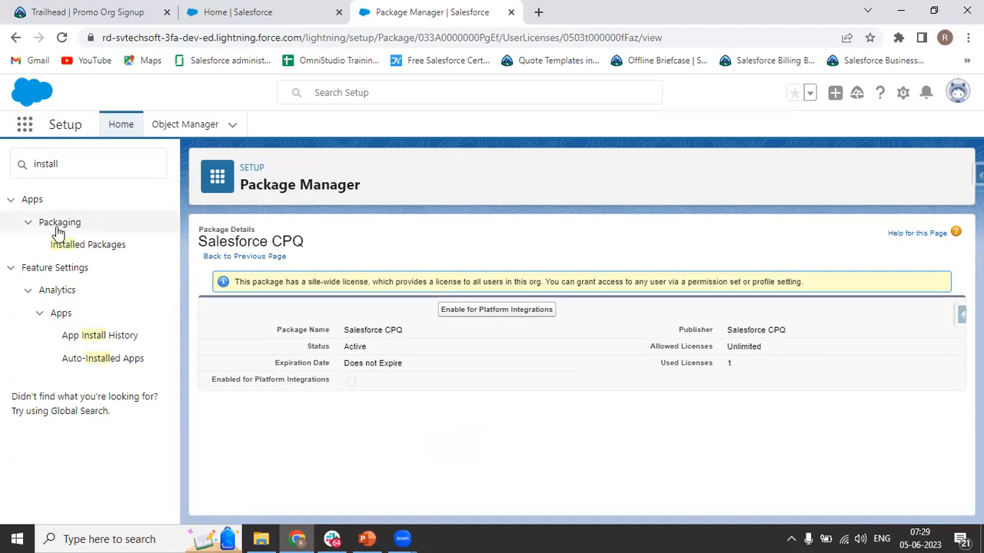
click(15, 37)
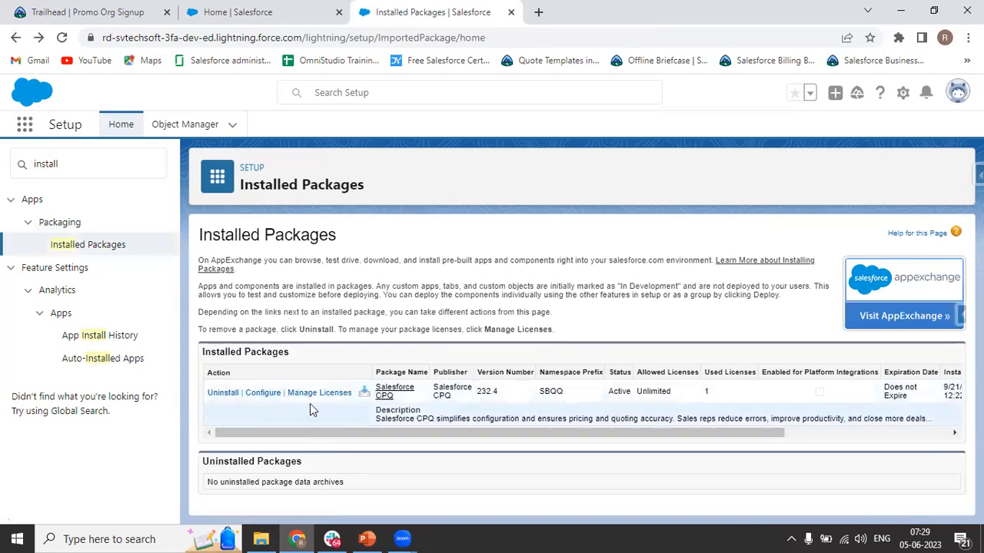
Step: Switch to PowerPoint and examine the enlarged slide 13 table of CPQ user types, descriptions and permission sets
click(373, 538)
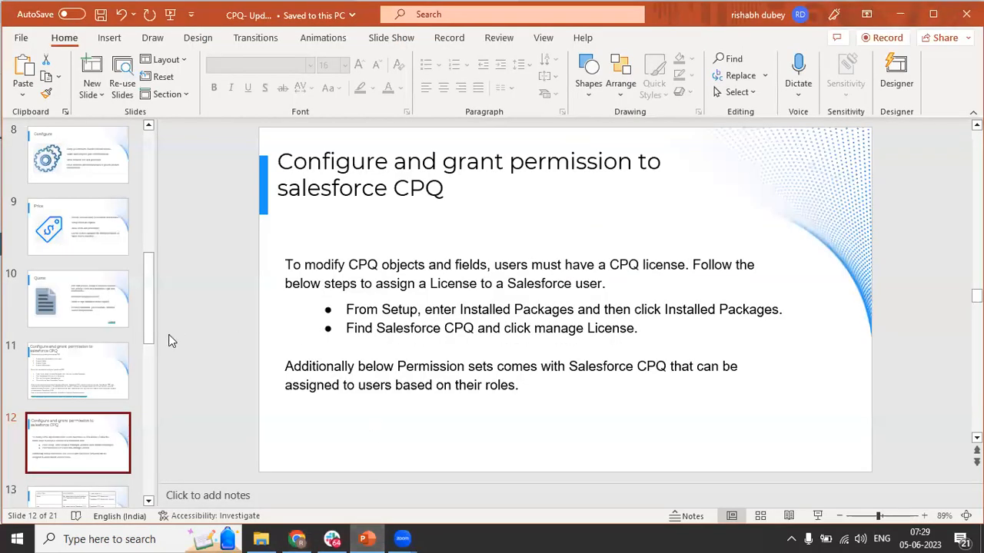
drag(152, 303, 148, 328)
click(78, 421)
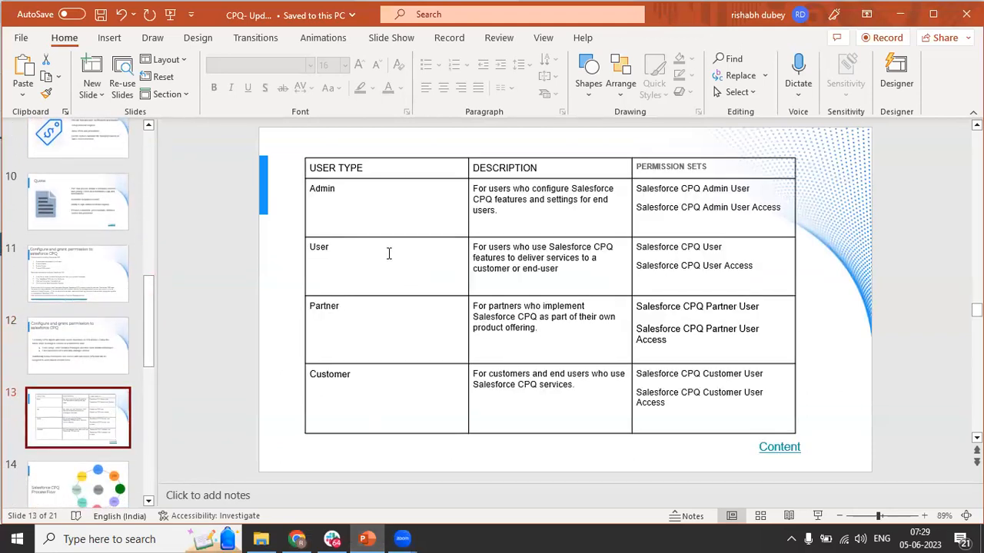
scroll(389, 253, up, 2)
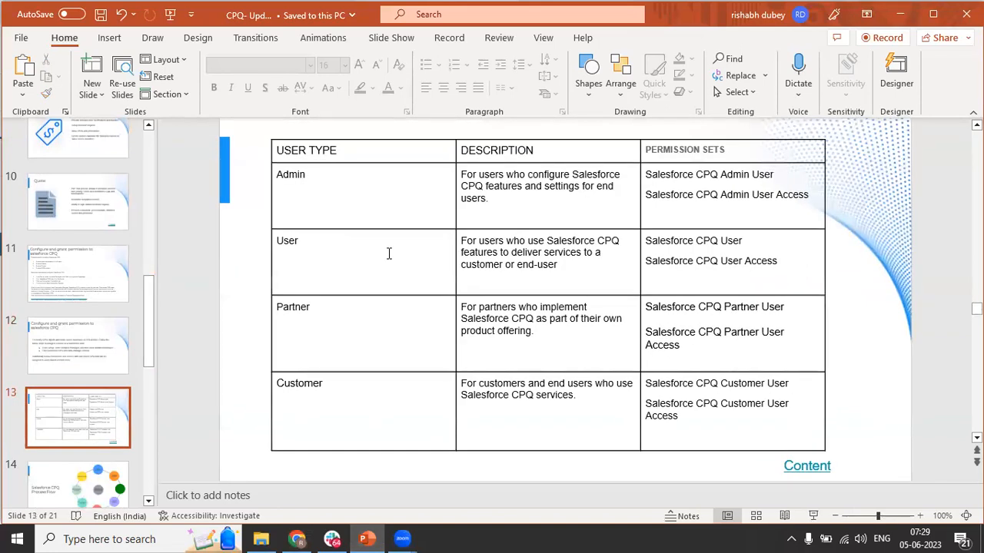
scroll(389, 254, up, 5)
scroll(389, 254, down, 2)
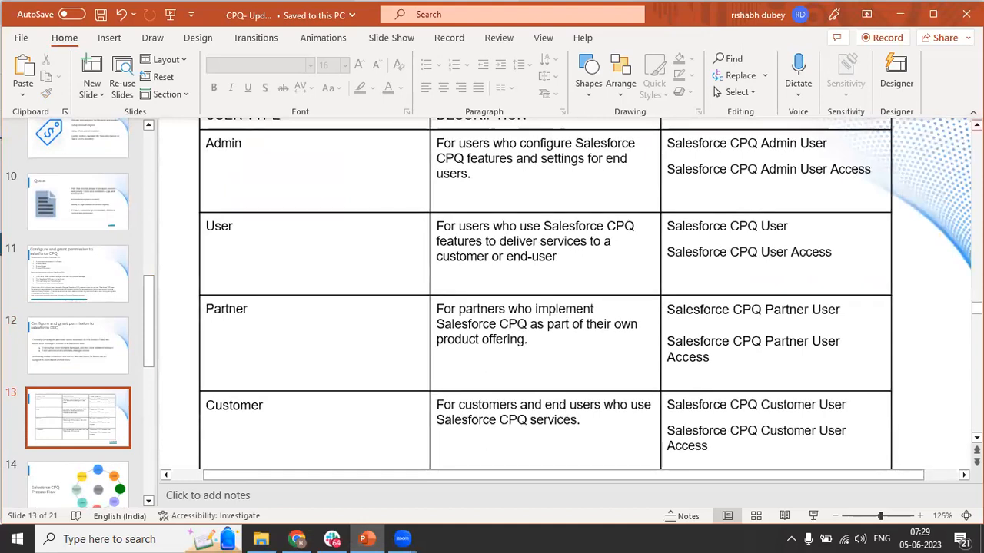
scroll(389, 254, up, 1)
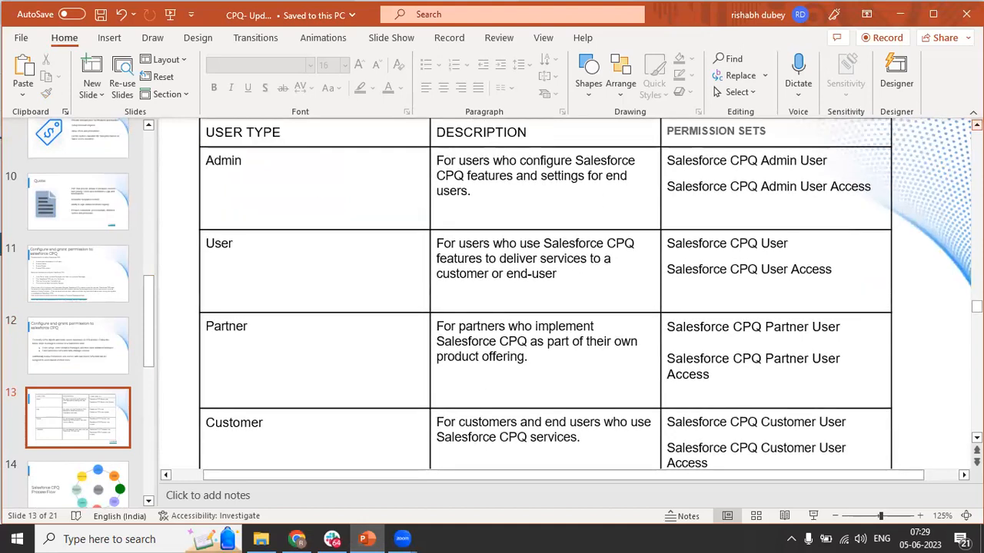
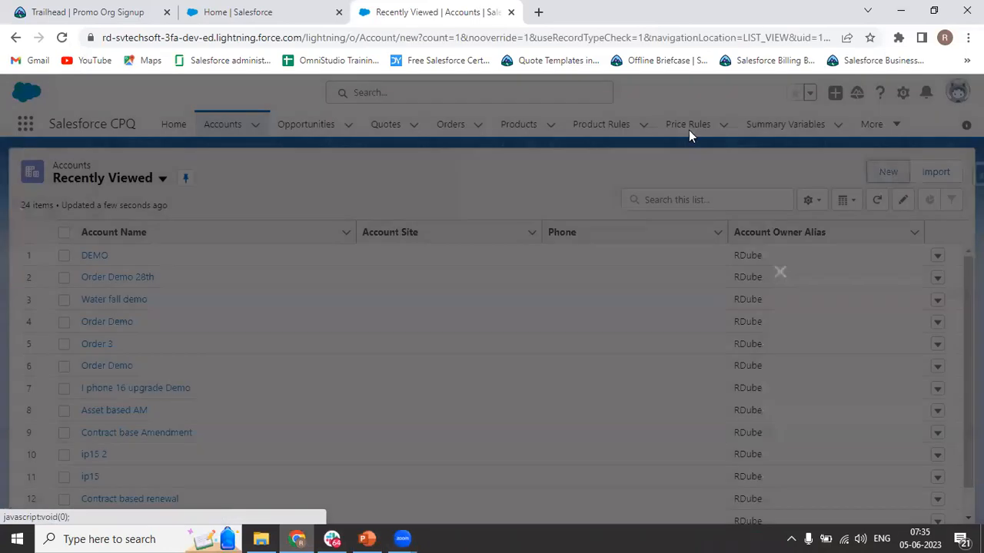
Step: Name the new account "SV TECH SOFT DEMO ACCOUNT", copy that name for reuse, and save the account
click(243, 258)
text(SV TECH SOF)
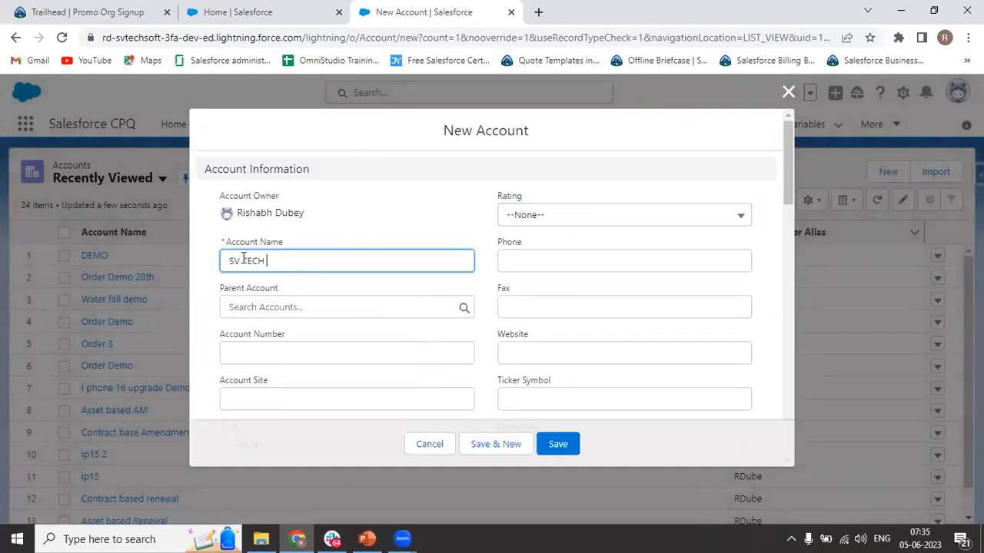
text(T DEMO ACCOUNT)
drag(429, 259, 34, 259)
key(ctrl+c)
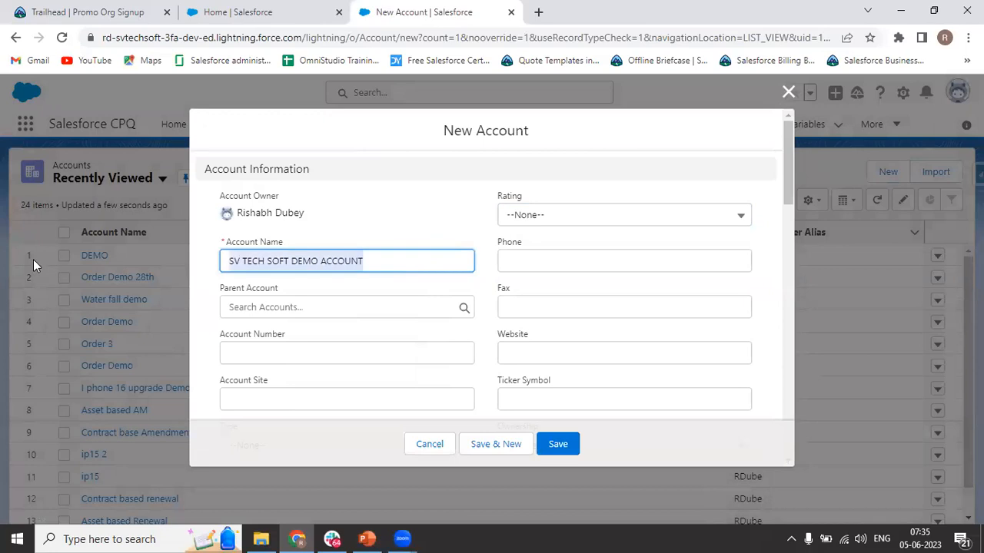
click(557, 443)
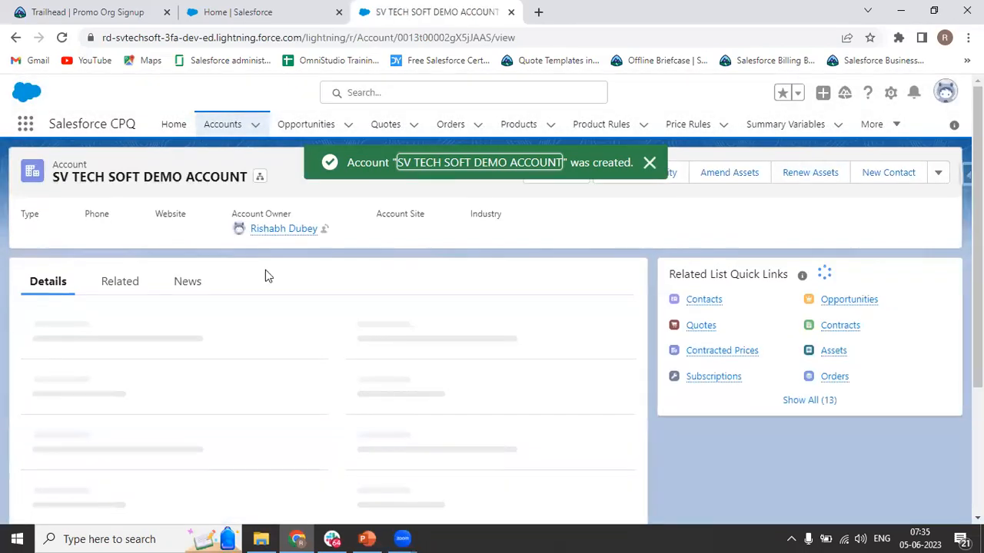
Step: Display the related lists of the new account, leaving its details unedited
click(125, 283)
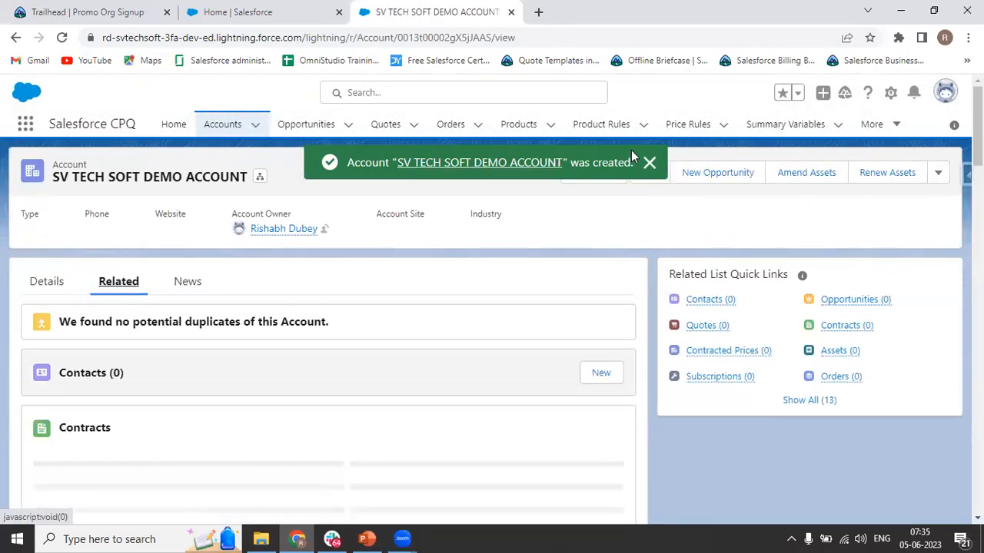
click(647, 172)
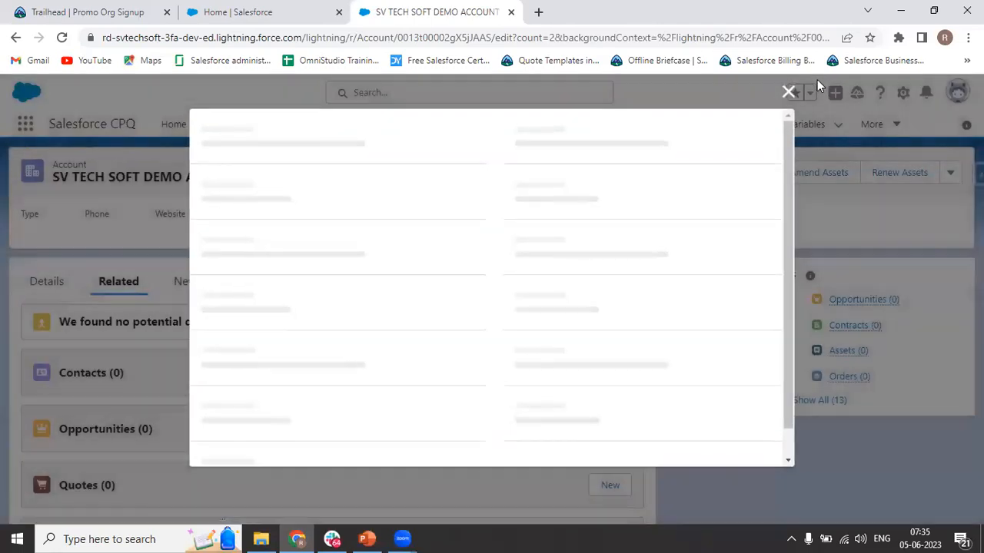
click(788, 93)
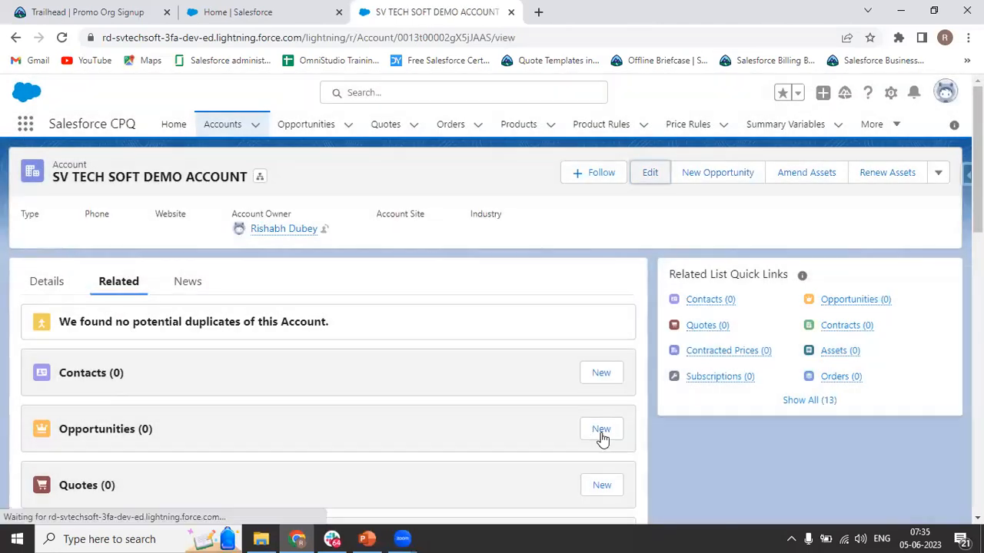
Step: Create an opportunity under the account named "SV TECH SOFT DEMO ACCOUNT" with close date 6/4/2023 and stage Prospecting
click(602, 432)
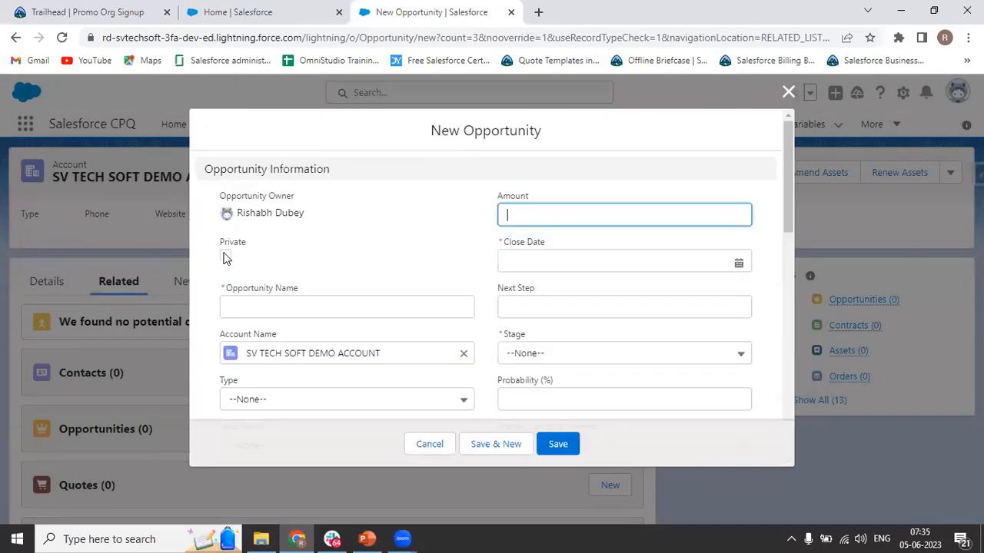
click(261, 308)
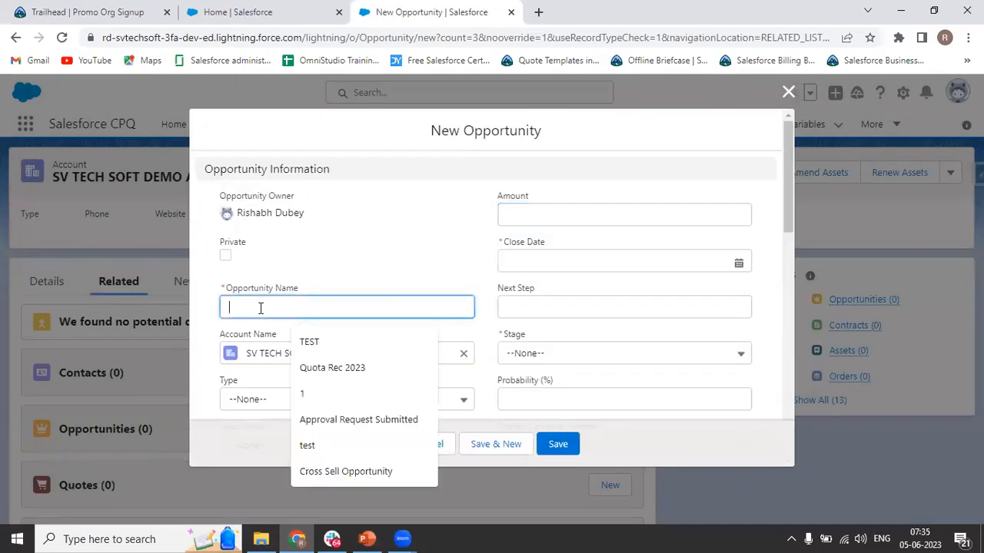
key(ctrl+v)
click(541, 213)
click(528, 267)
click(528, 268)
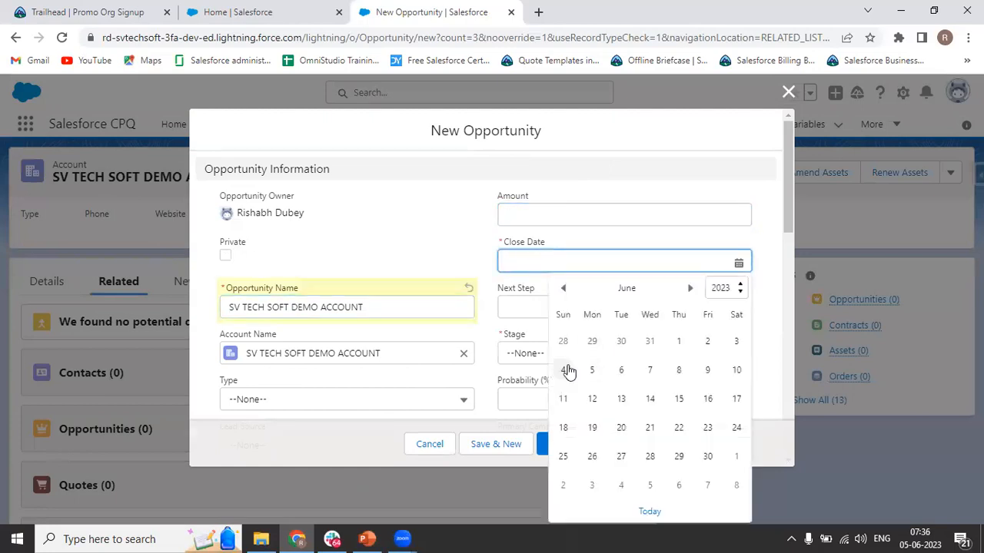
click(563, 371)
click(507, 354)
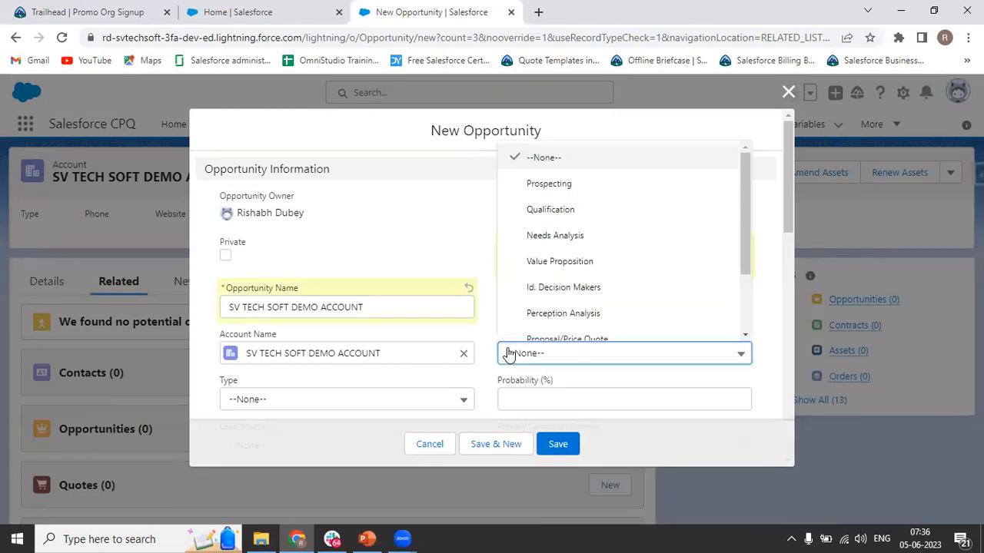
click(550, 186)
click(559, 445)
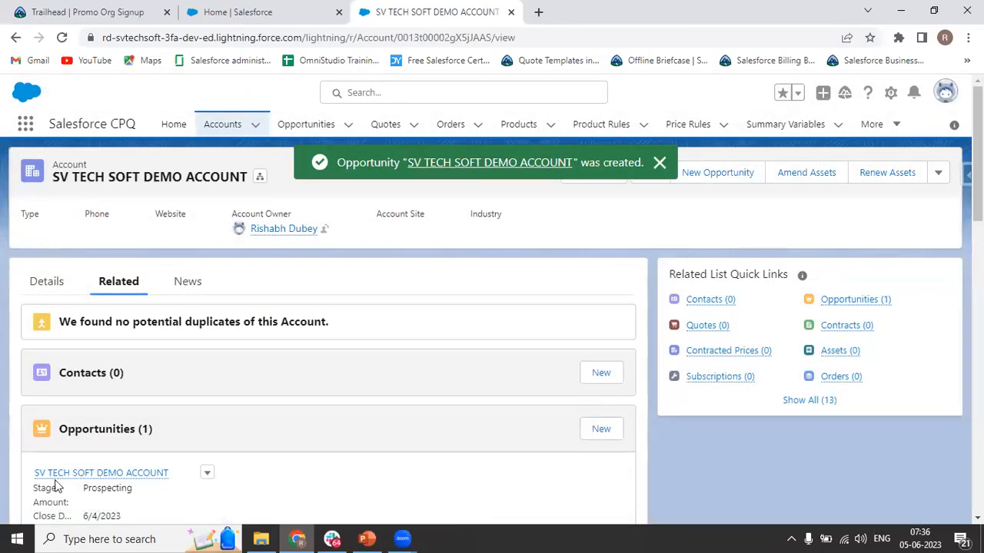
Step: Open the new SV TECH SOFT DEMO ACCOUNT opportunity to view it, and bring up the All Products list
click(62, 475)
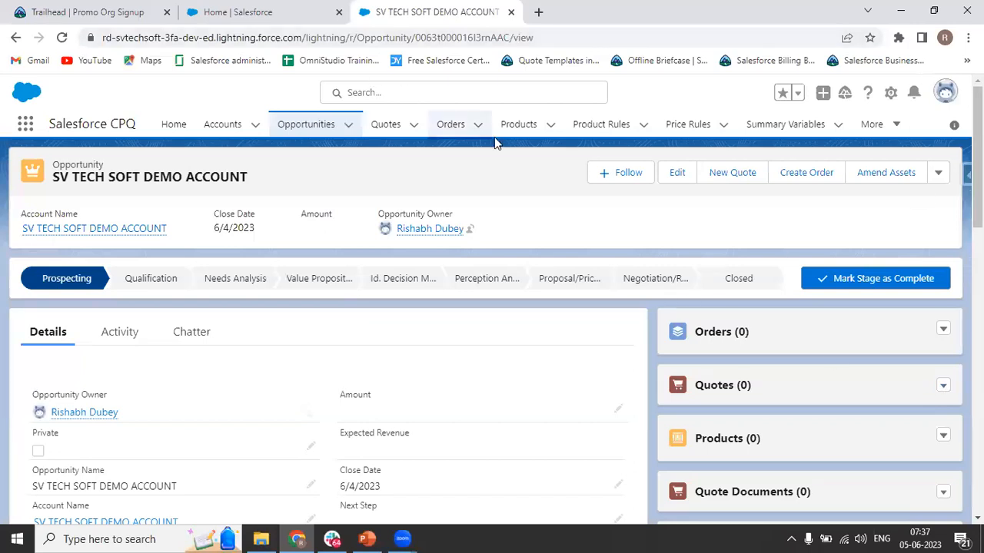
click(516, 129)
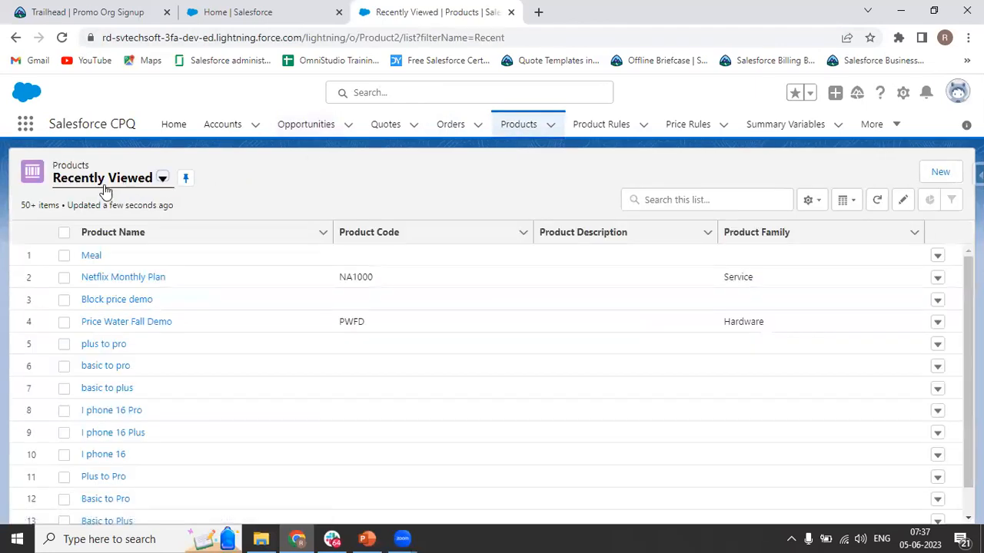
click(163, 178)
click(87, 231)
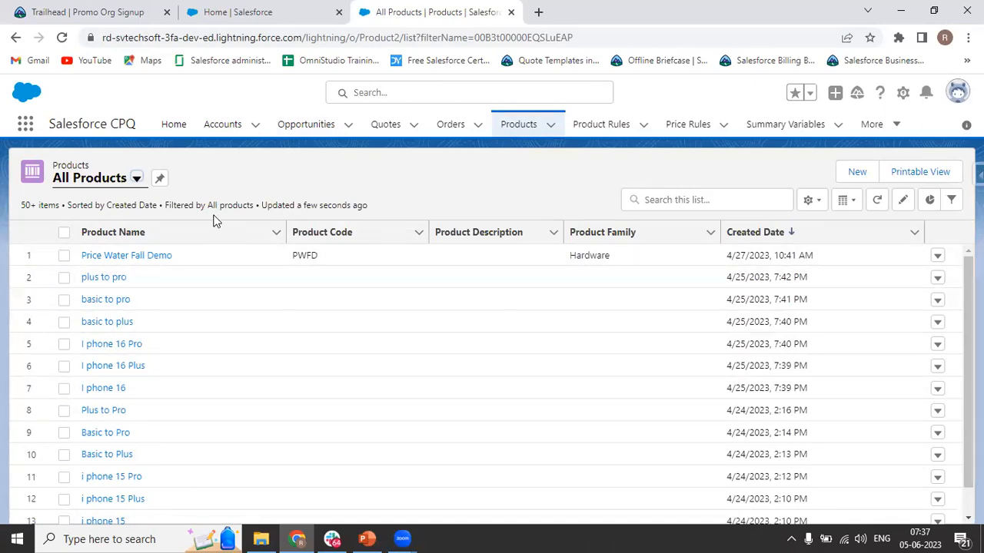
Step: Start a new product named "Samsung S23 Ultra" with product code SMGS23
click(858, 172)
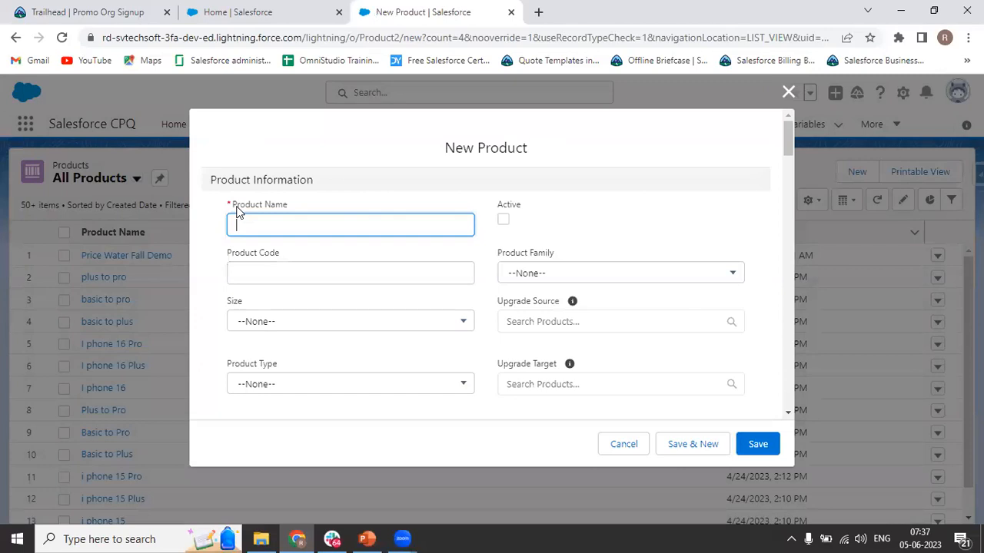
text(Samsung S23 Ultra)
click(290, 269)
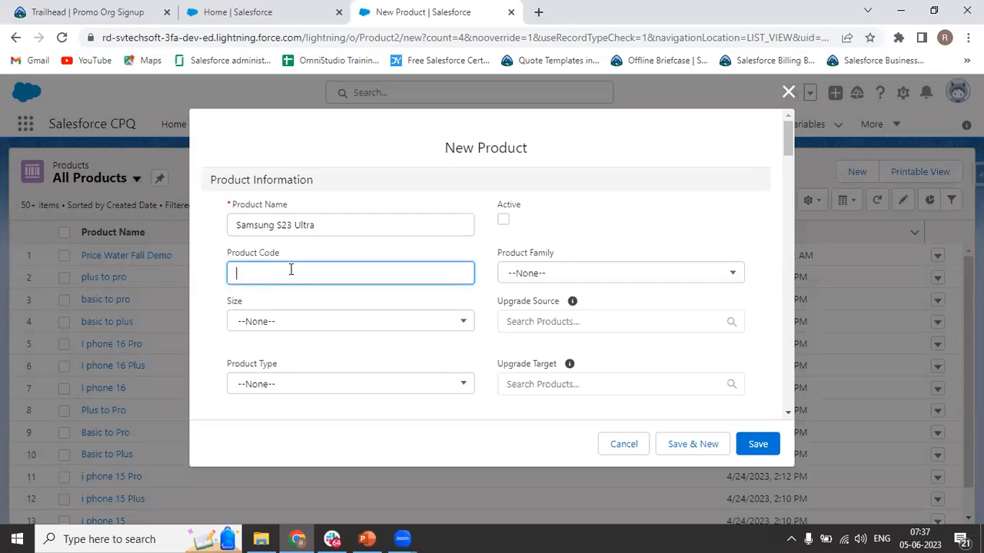
text(SMG)
text(S@3)
key(BackSpace)
key(BackSpace)
text(23)
Step: Mark the new product as active and set its product family to Hardware
click(530, 278)
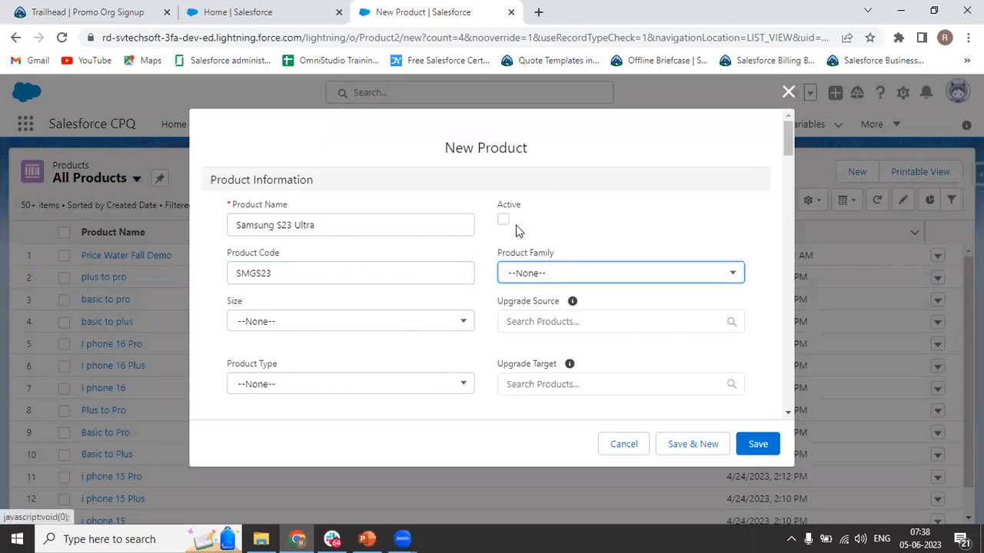
click(503, 219)
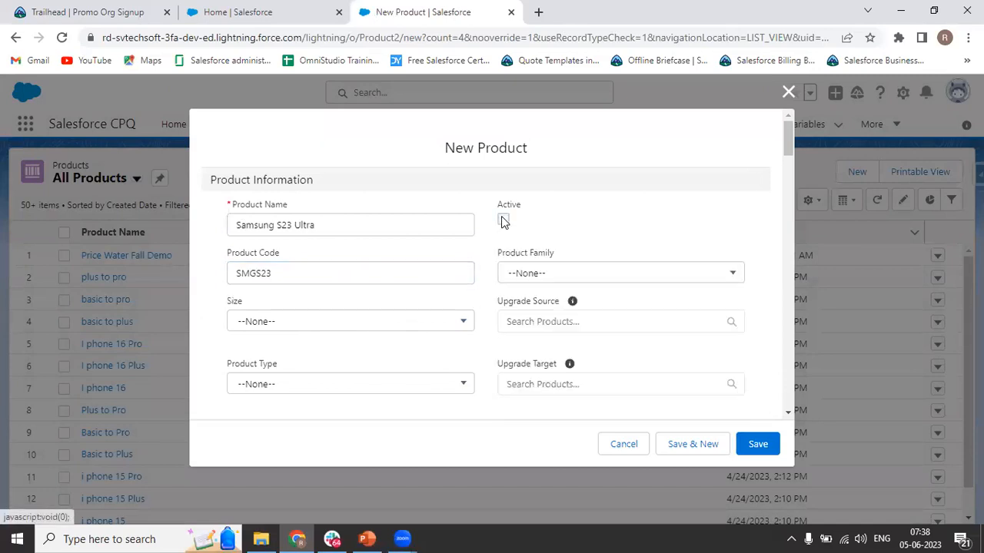
click(545, 278)
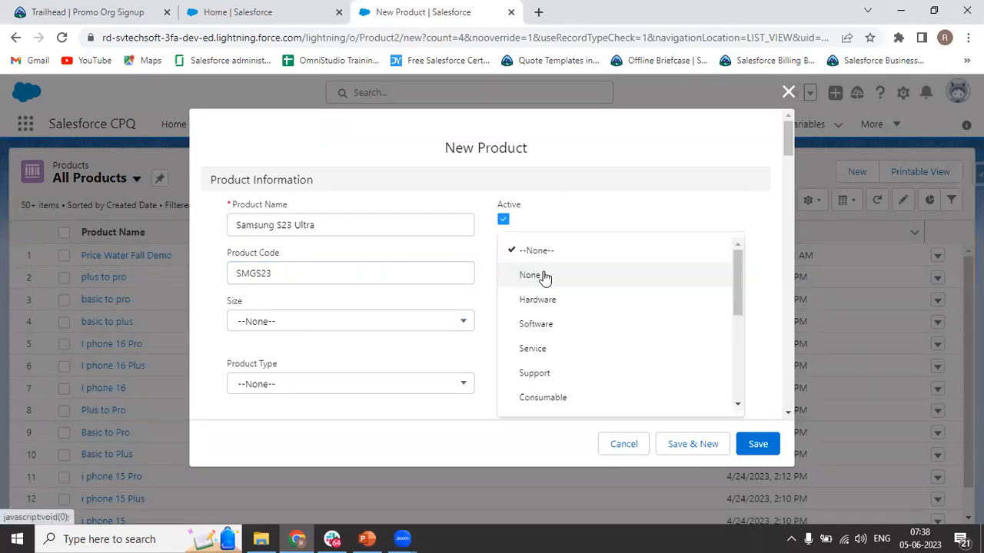
click(585, 307)
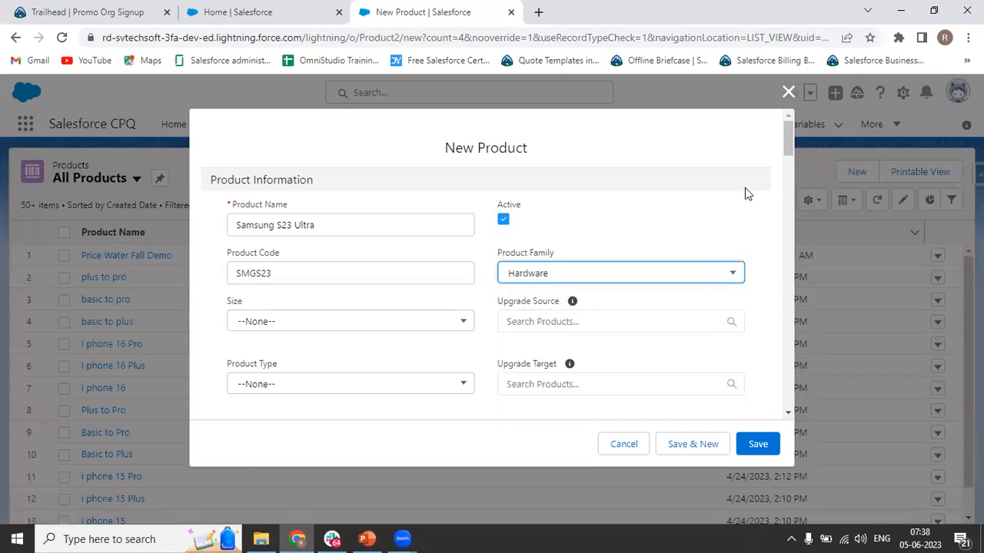
Step: Review the CPQ configuration, pricing, discounting and billing fields of the new product and save it
drag(788, 145, 792, 214)
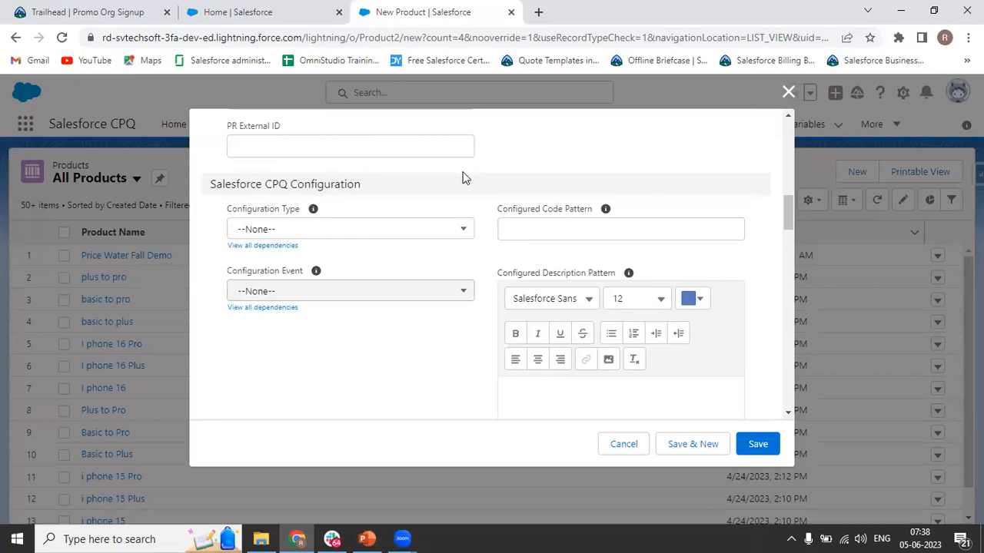
drag(784, 209, 793, 389)
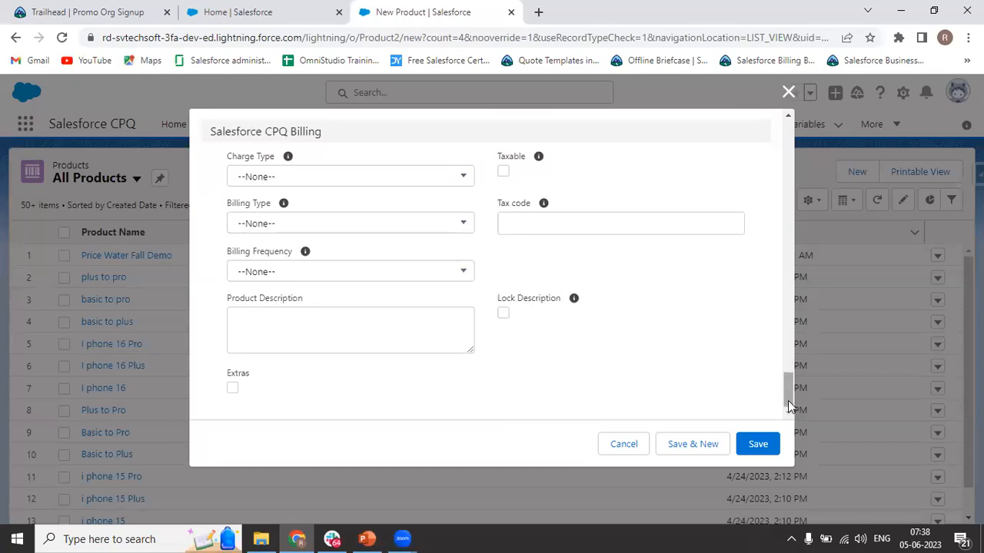
scroll(765, 209, up, 15)
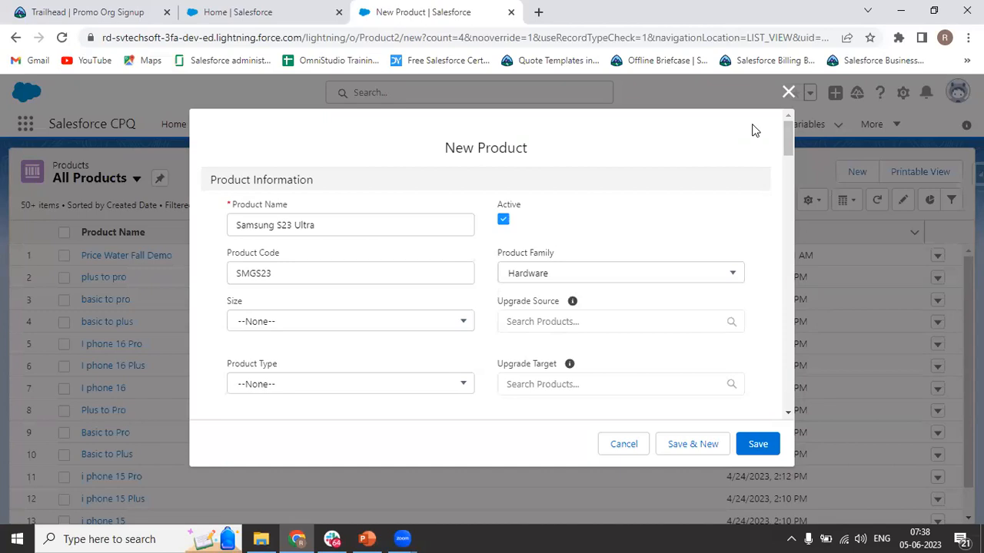
drag(784, 139, 769, 298)
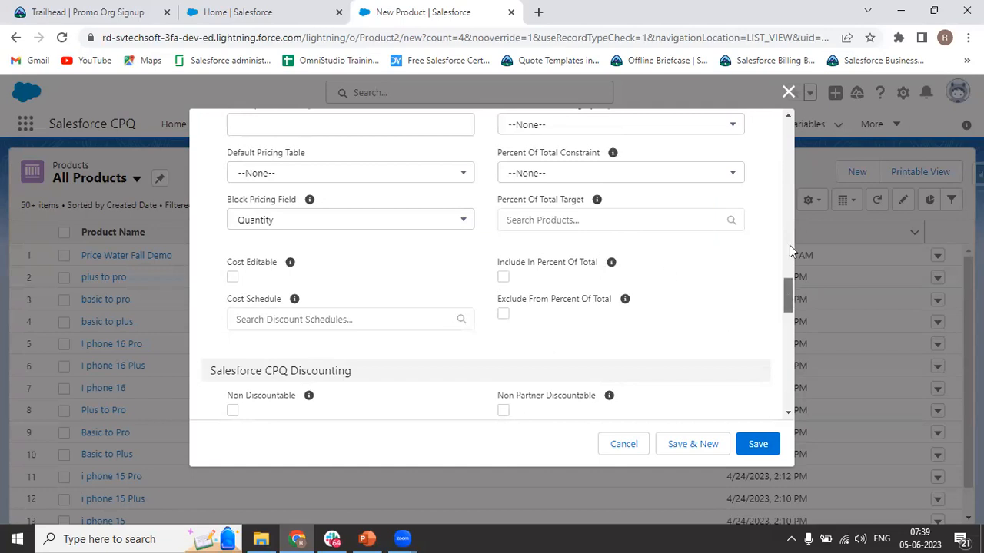
drag(787, 296, 784, 127)
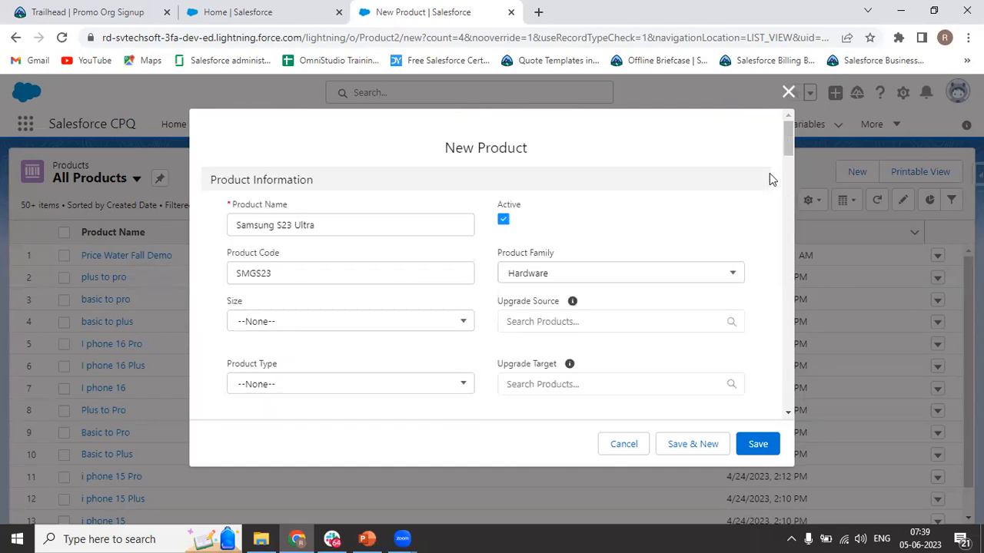
mouse_move(786, 132)
mouse_down()
mouse_move(775, 242)
mouse_move(786, 222)
mouse_move(784, 137)
mouse_up()
drag(341, 222, 91, 220)
click(758, 444)
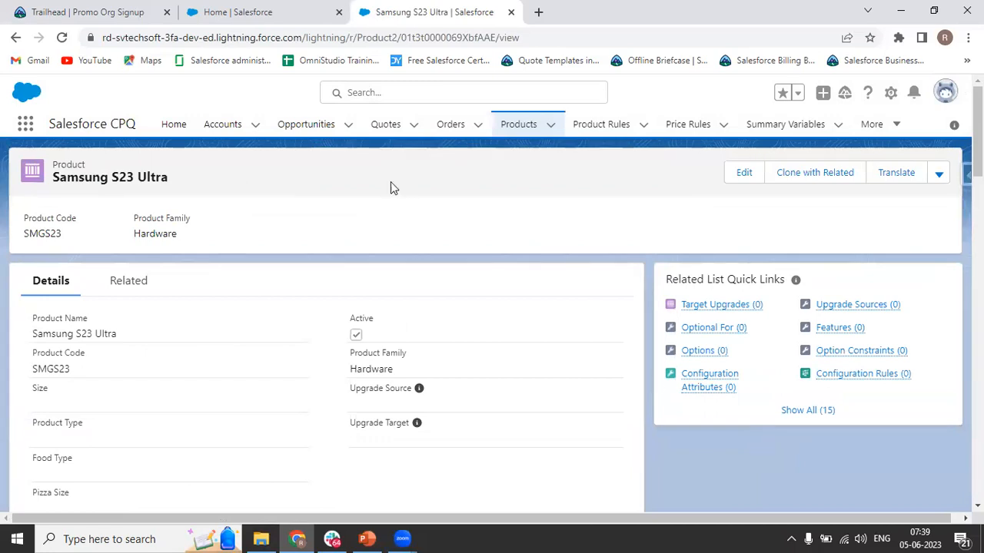
Step: In the browser tab showing Salesforce Home, open the SV TECH SOFT DEMO ACCOUNT opportunity and start a new quote from its related quotes
click(259, 9)
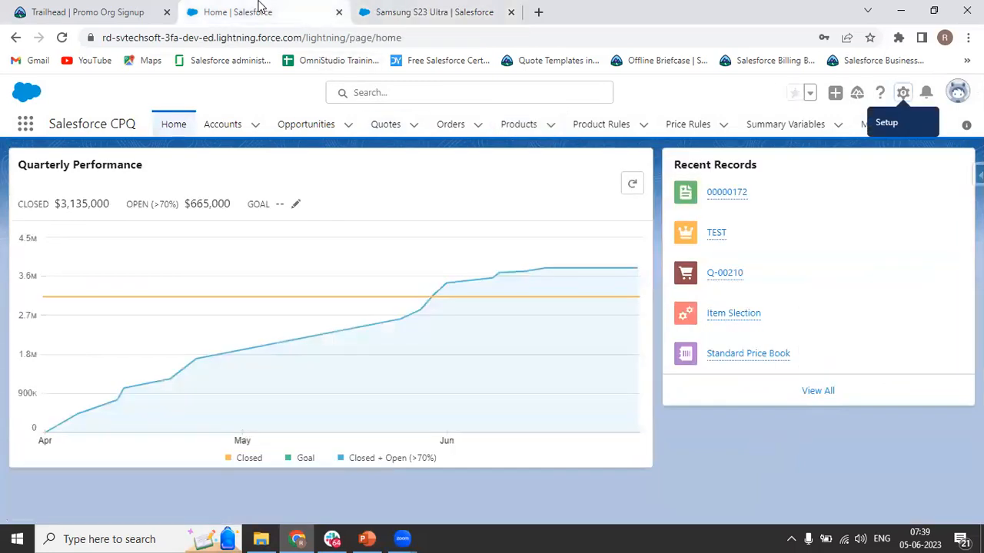
click(307, 131)
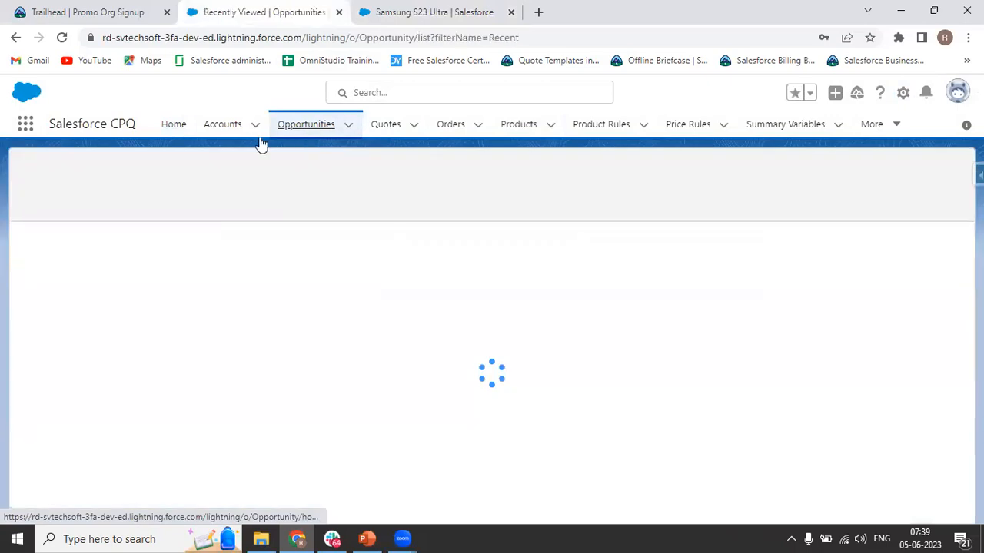
click(99, 256)
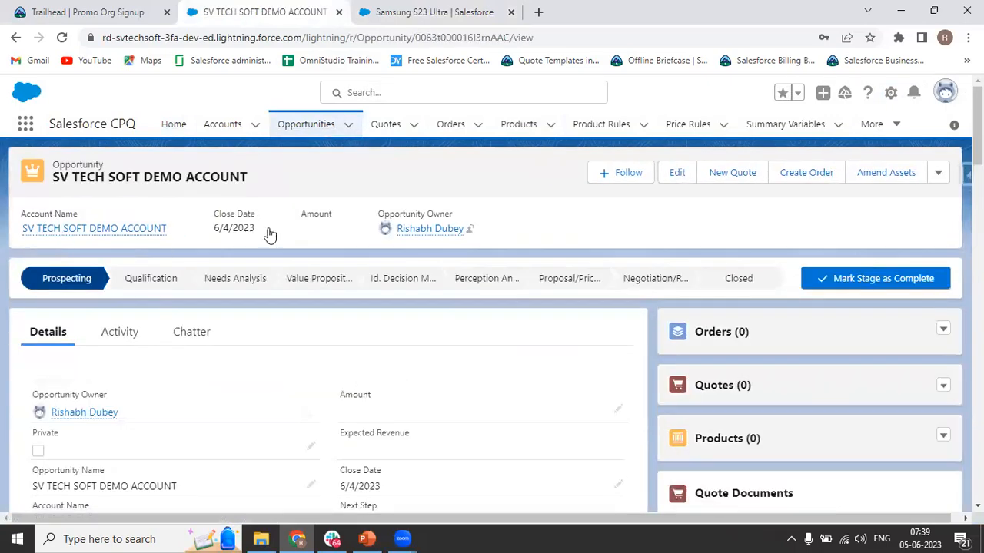
click(945, 336)
click(817, 373)
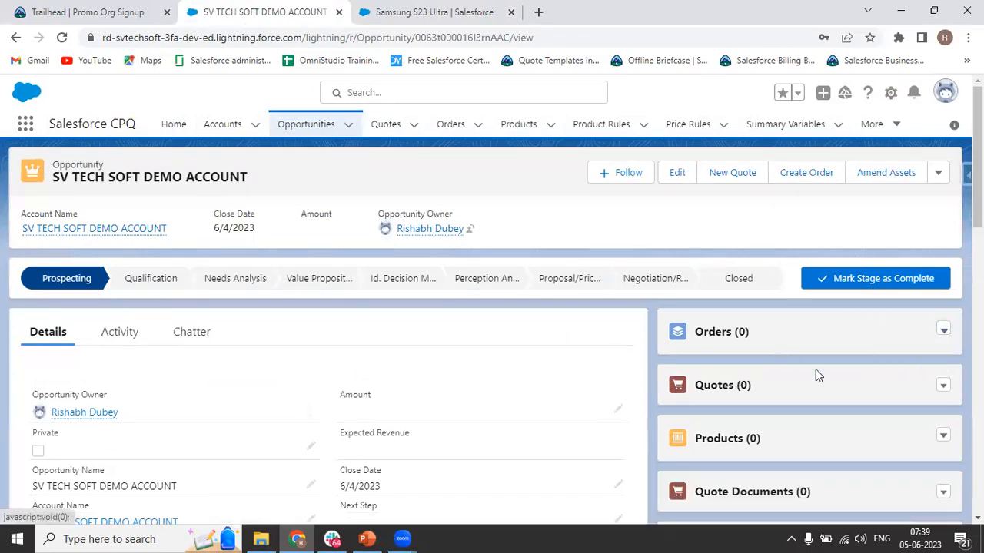
click(943, 388)
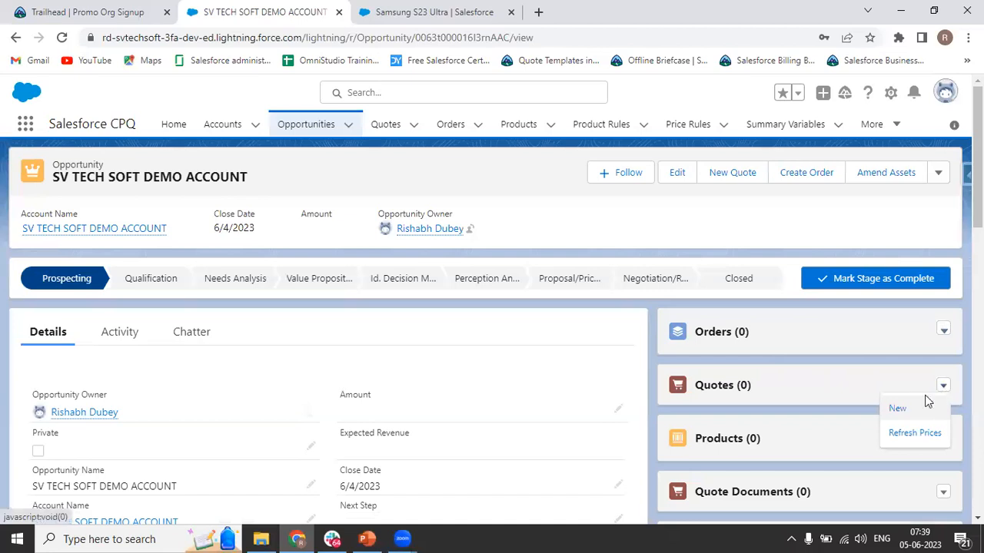
click(911, 408)
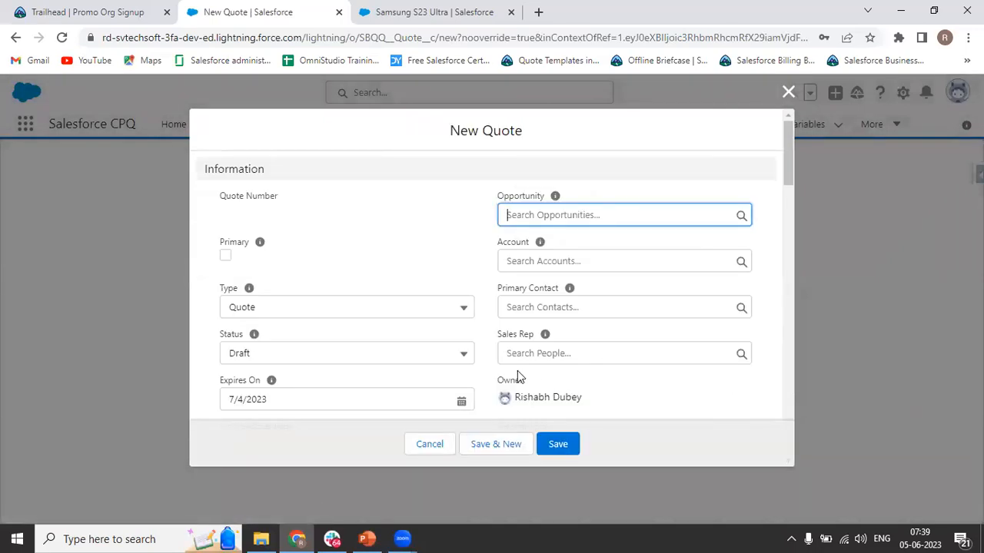
Step: Make the quote primary, assign SV TECH SOFT DEMO ACCOUNT as both its opportunity and account, and save it
click(225, 255)
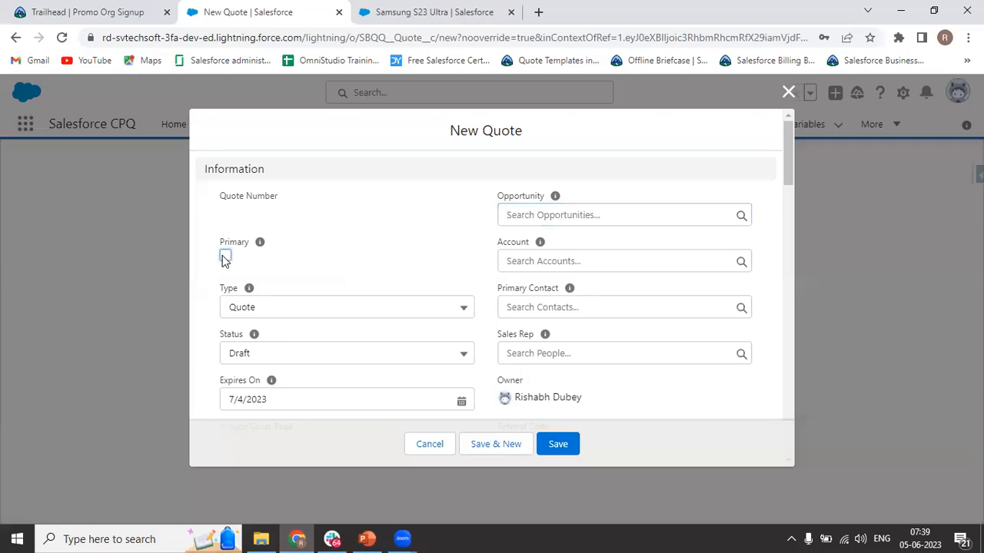
click(581, 216)
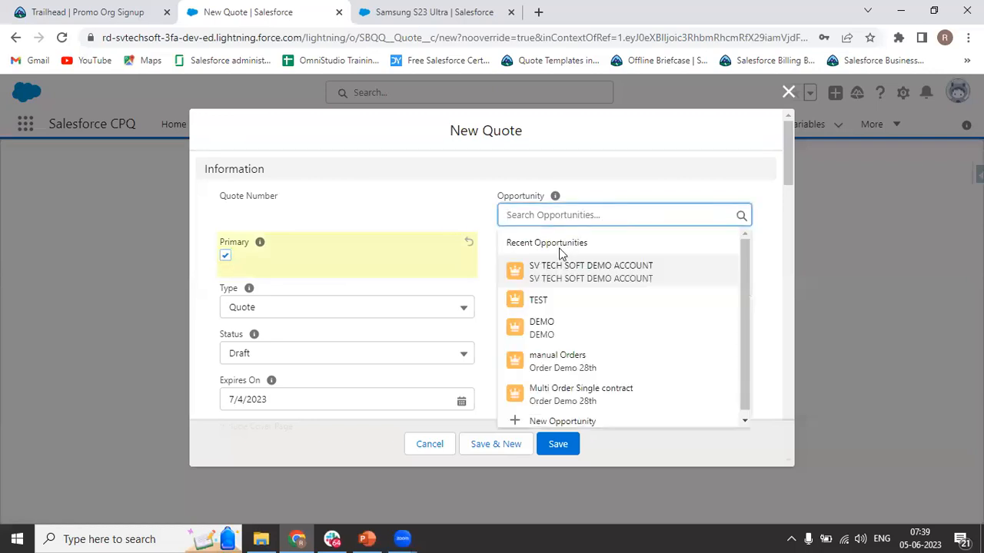
click(545, 265)
click(534, 261)
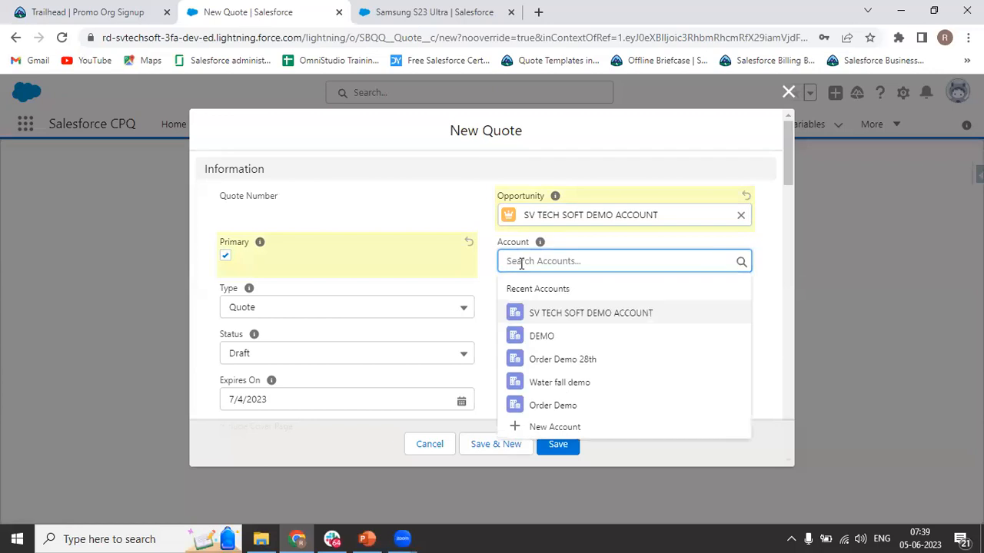
click(548, 315)
click(562, 443)
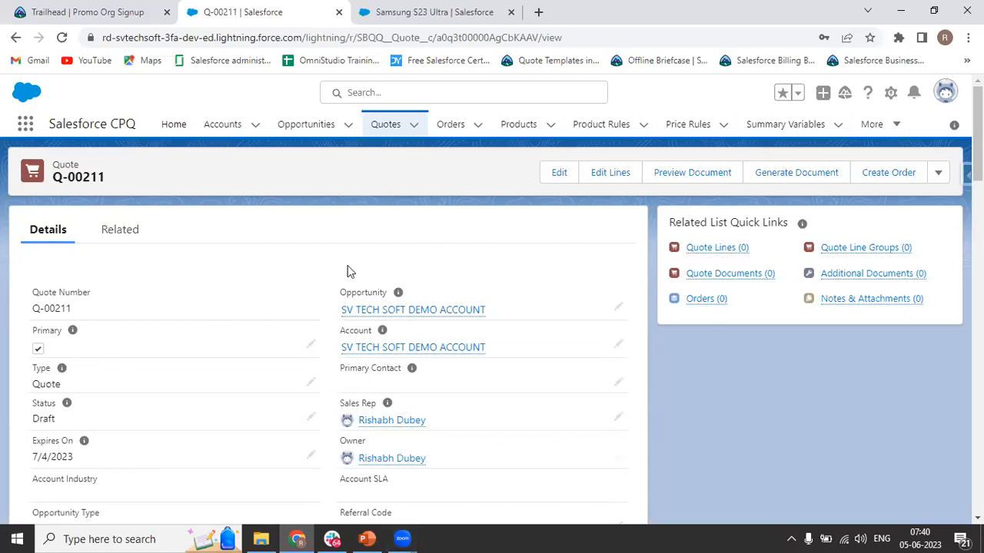
Step: Open the quote's lines for editing and assign the Standard Price Book to the quote
click(605, 181)
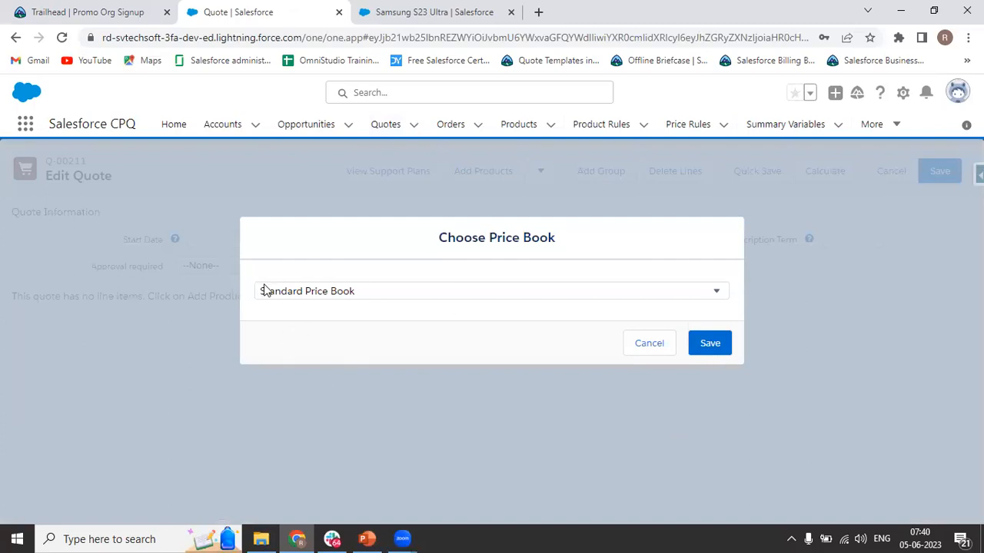
click(329, 292)
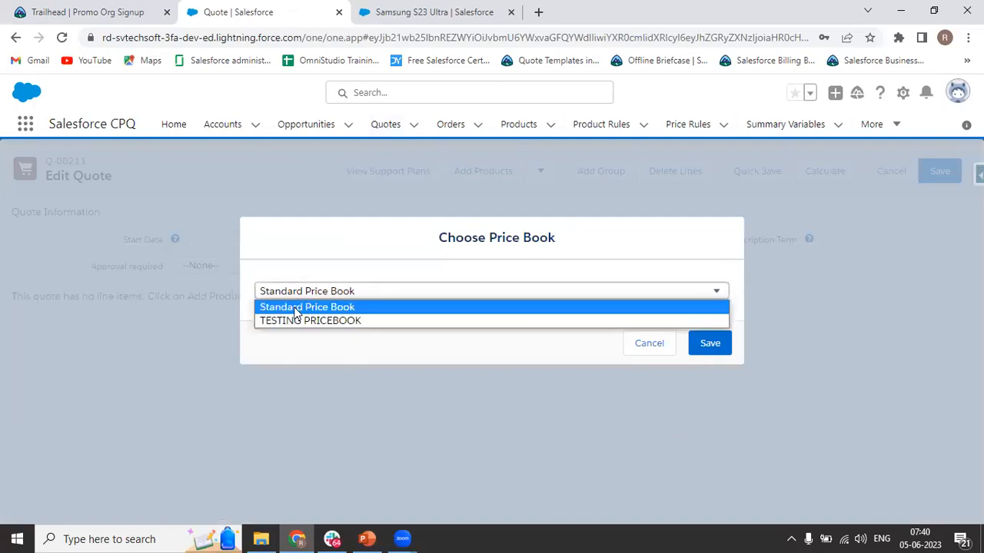
click(296, 307)
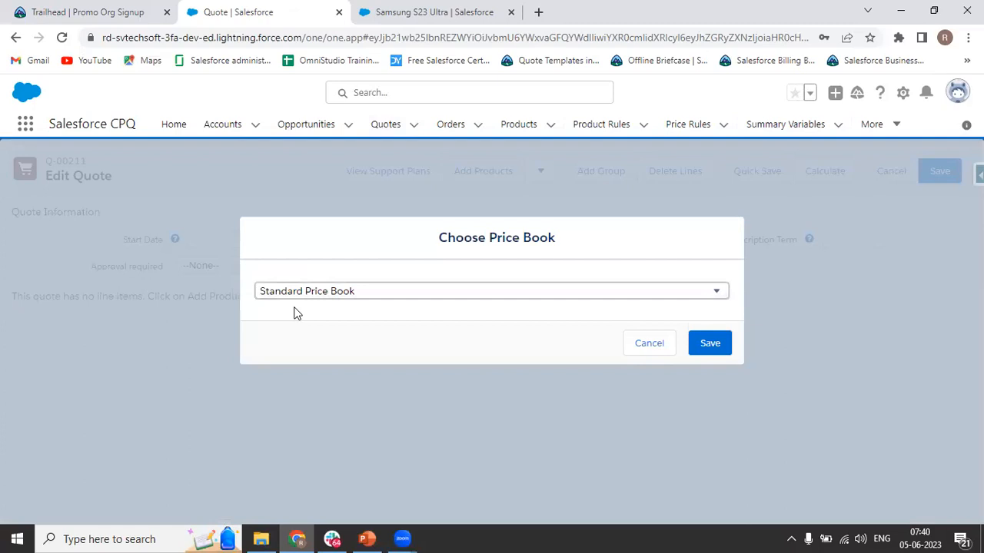
click(340, 297)
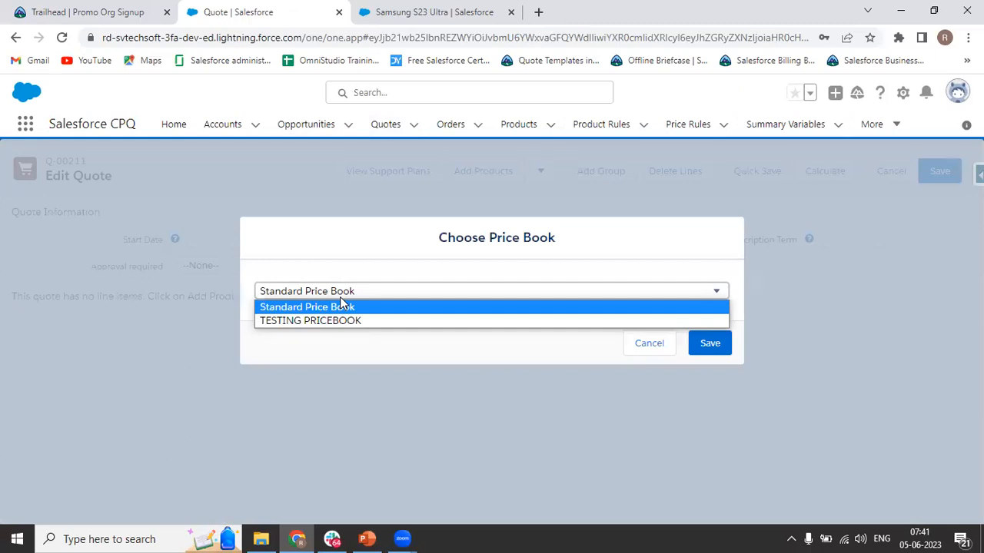
click(277, 310)
click(708, 342)
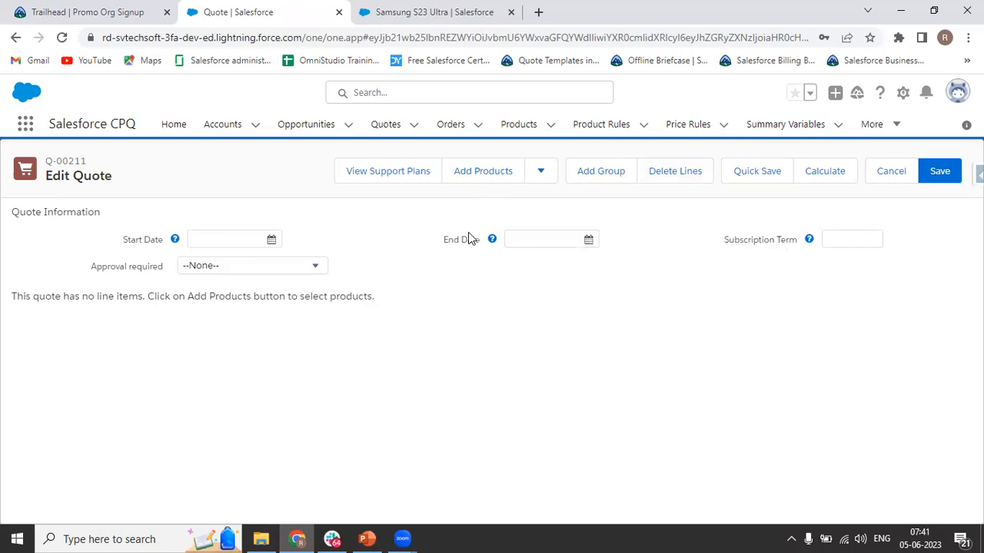
Step: Start adding products to the quote, dismiss the Guided Selling prompt, and browse the product catalog
click(464, 174)
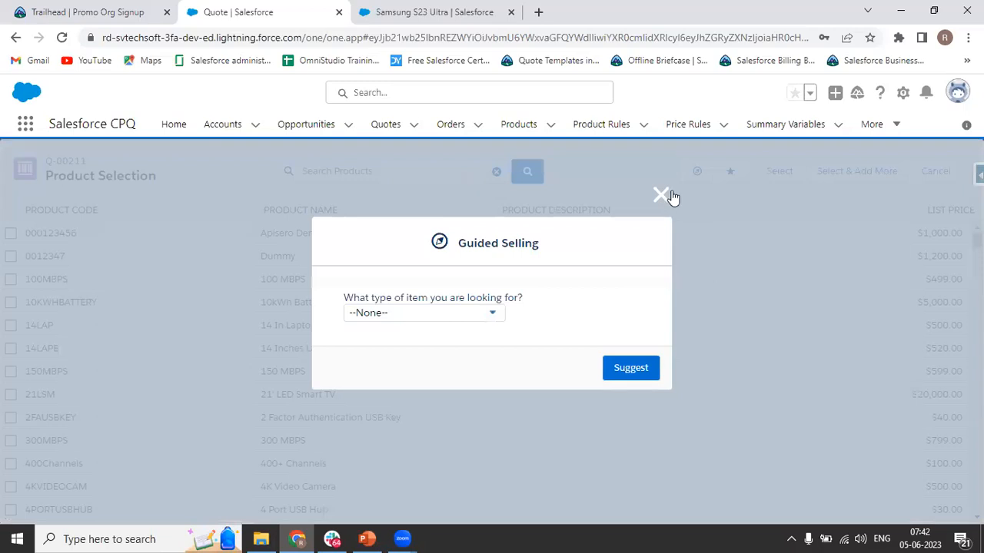
click(667, 195)
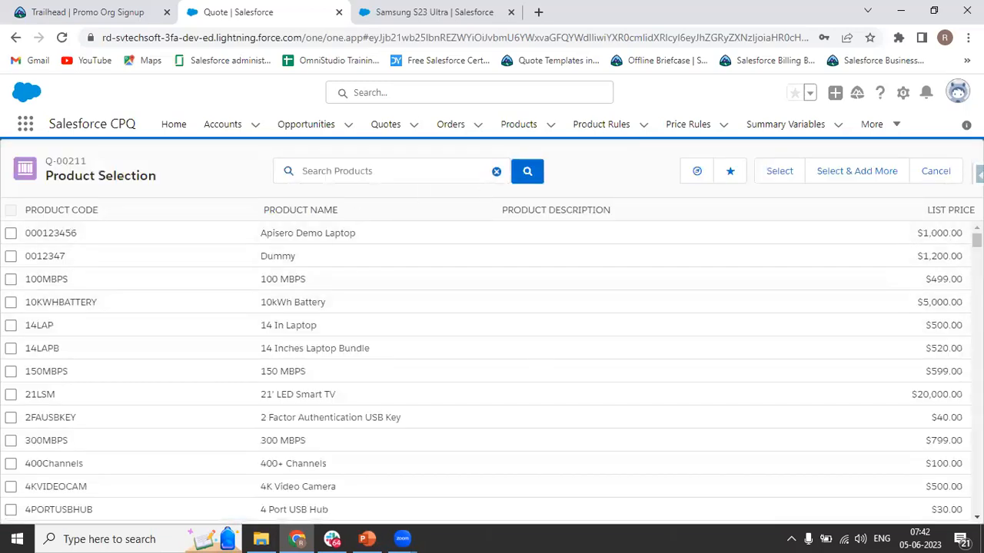
scroll(951, 480, down, 15)
scroll(950, 481, up, 15)
Step: Search the product catalog in the quote's product selection for "samsung"
click(344, 176)
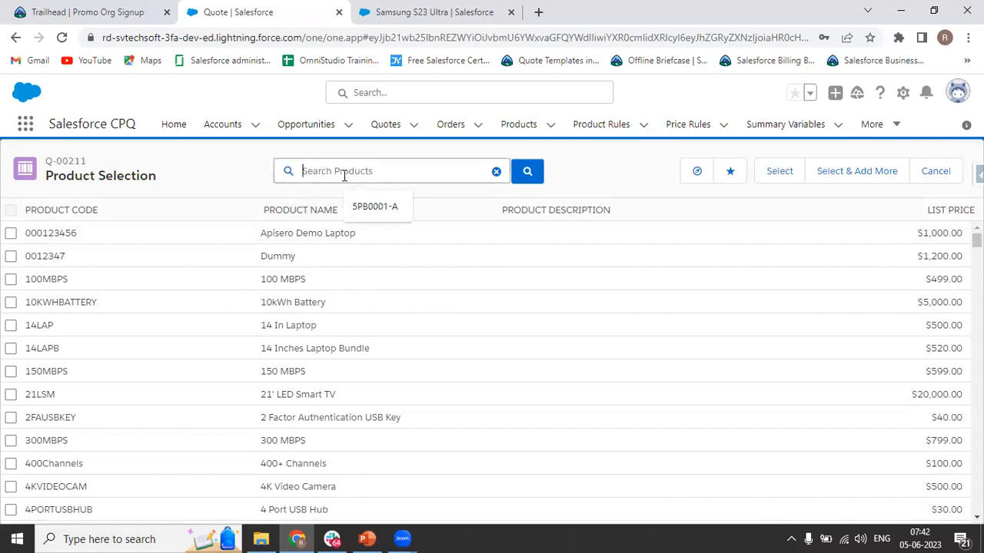
text(s)
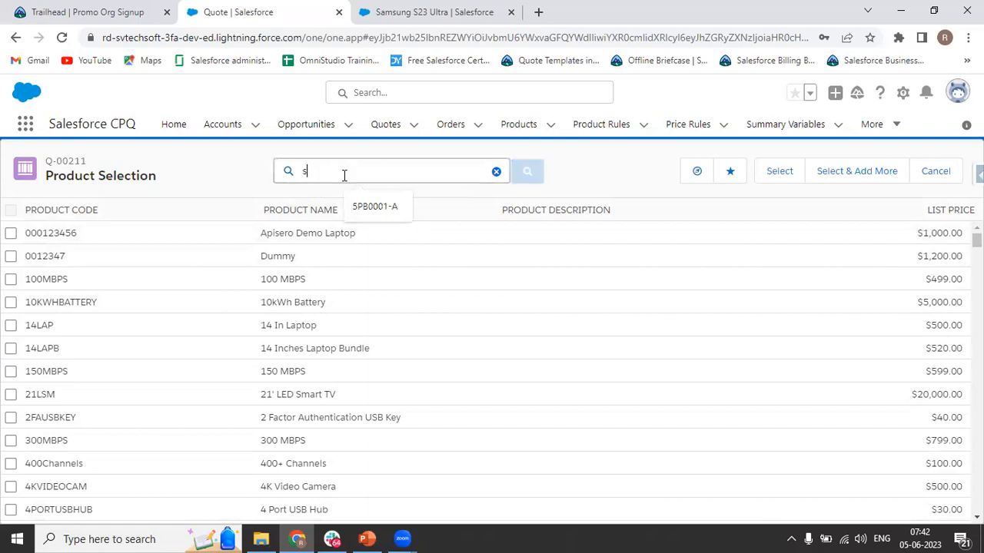
text(23 u)
key(BackSpace)
key(BackSpace)
key(BackSpace)
key(BackSpace)
key(BackSpace)
text(samsung)
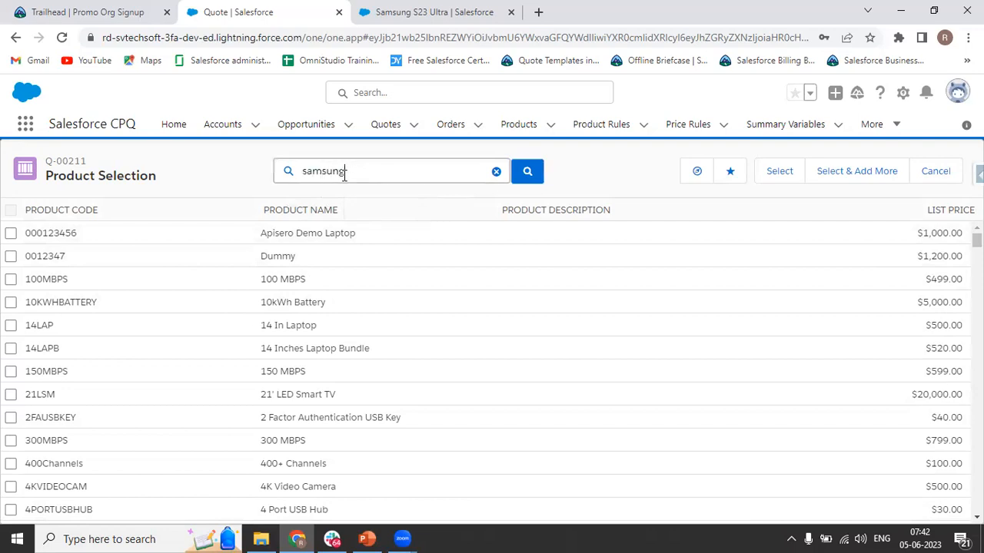
key(Return)
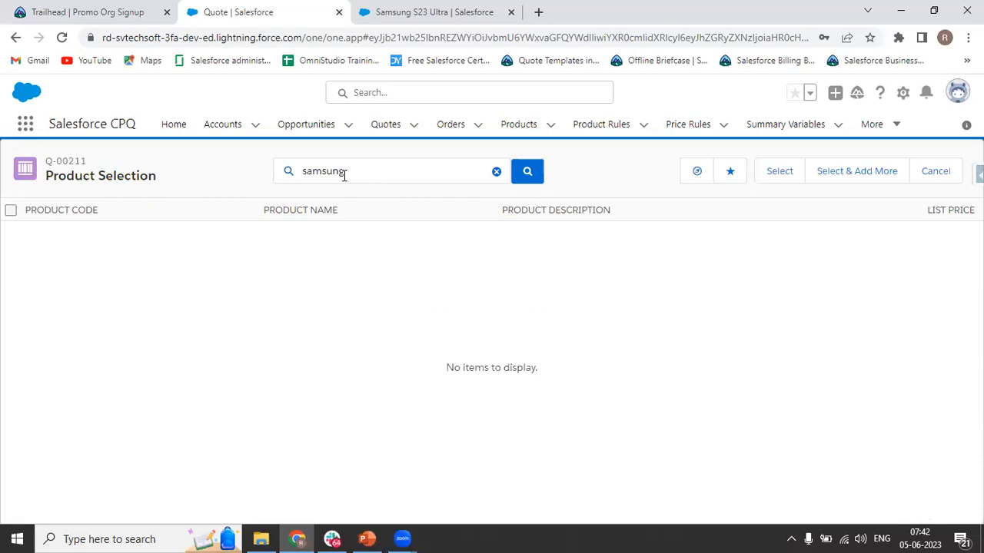
Step: Copy the full product name from the Samsung S23 Ultra record and search the quote's product selection for it
click(396, 9)
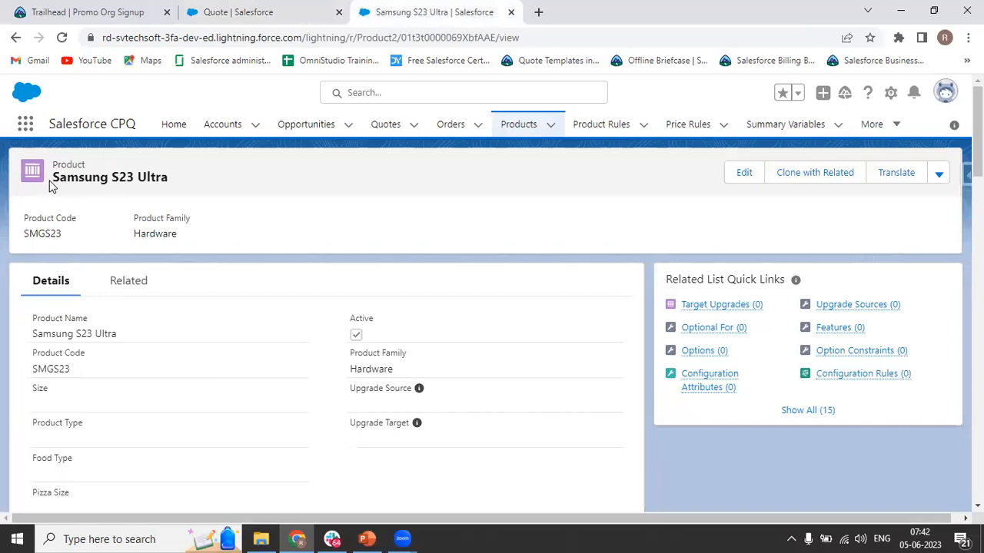
drag(68, 191, 174, 183)
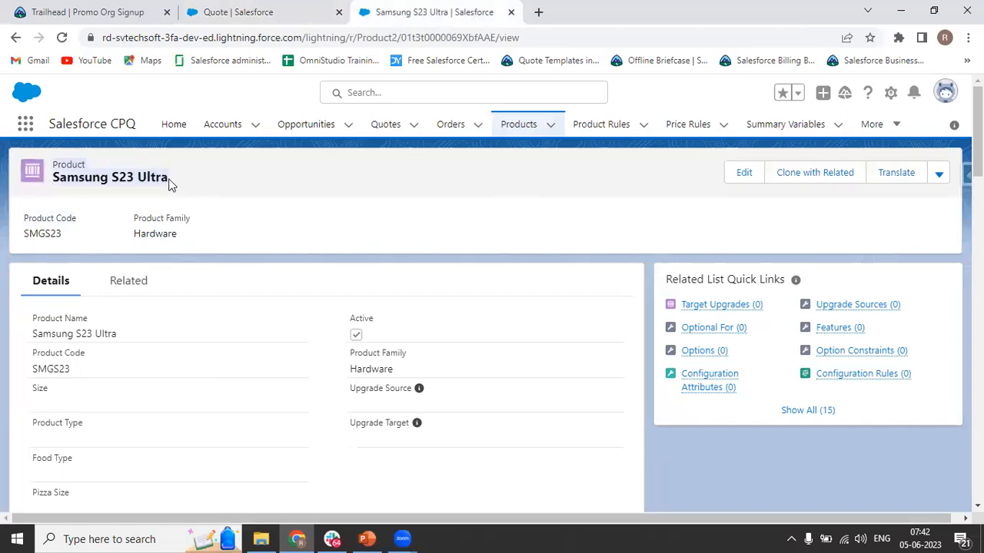
click(59, 179)
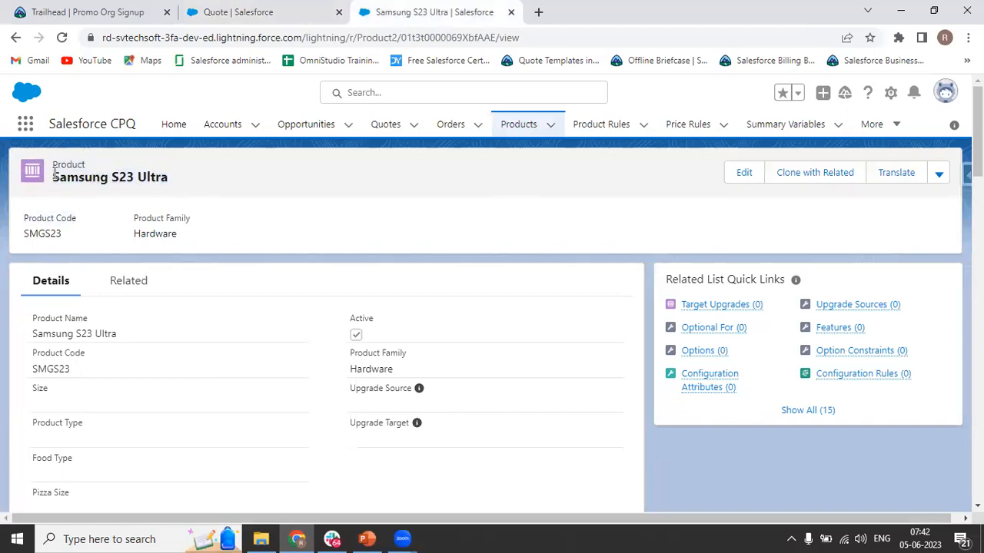
drag(58, 178, 174, 177)
key(ctrl+c)
click(239, 12)
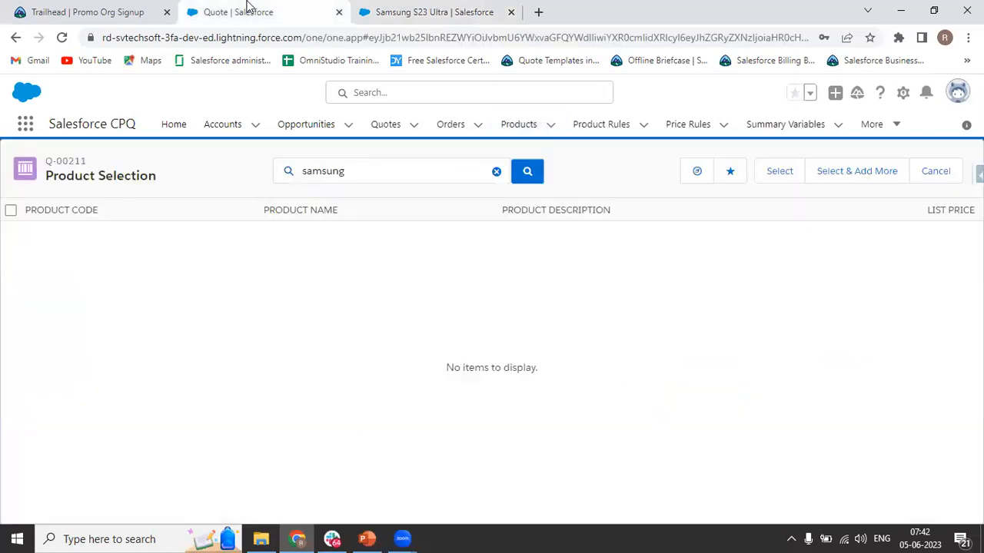
double_click(372, 164)
key(BackSpace)
key(ctrl+v)
click(526, 173)
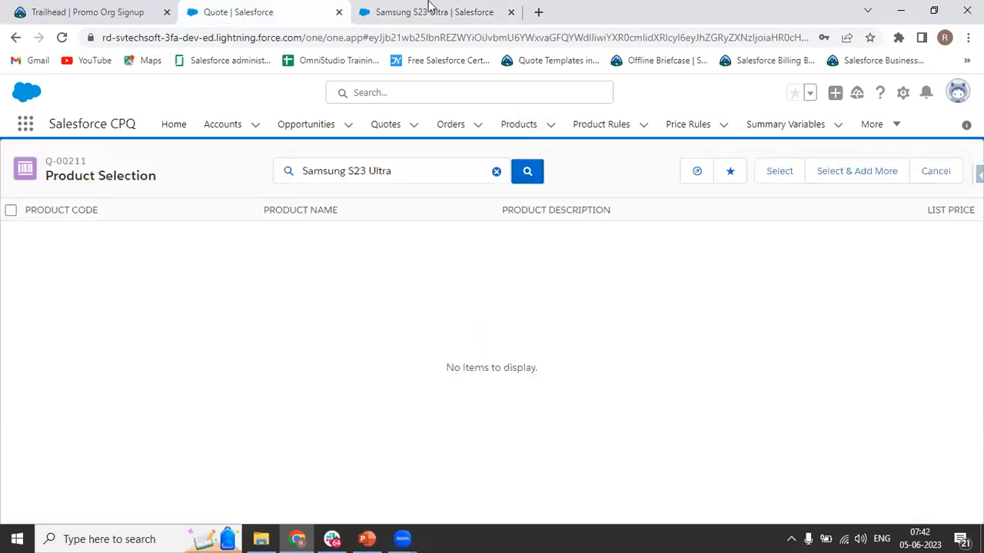
Step: On the Samsung S23 Ultra product record, add a Standard Price Book entry with a list price of 1,500 and save it
click(430, 8)
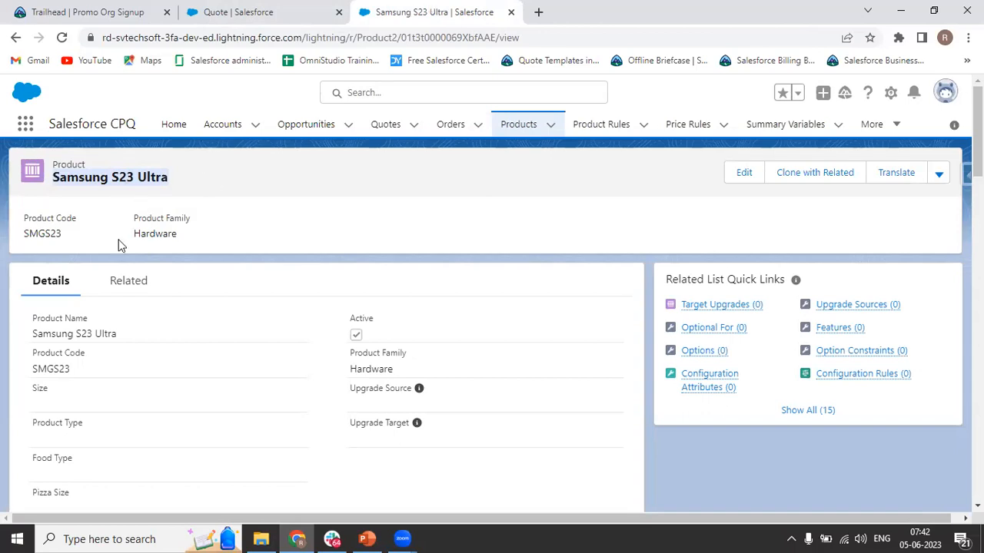
click(123, 281)
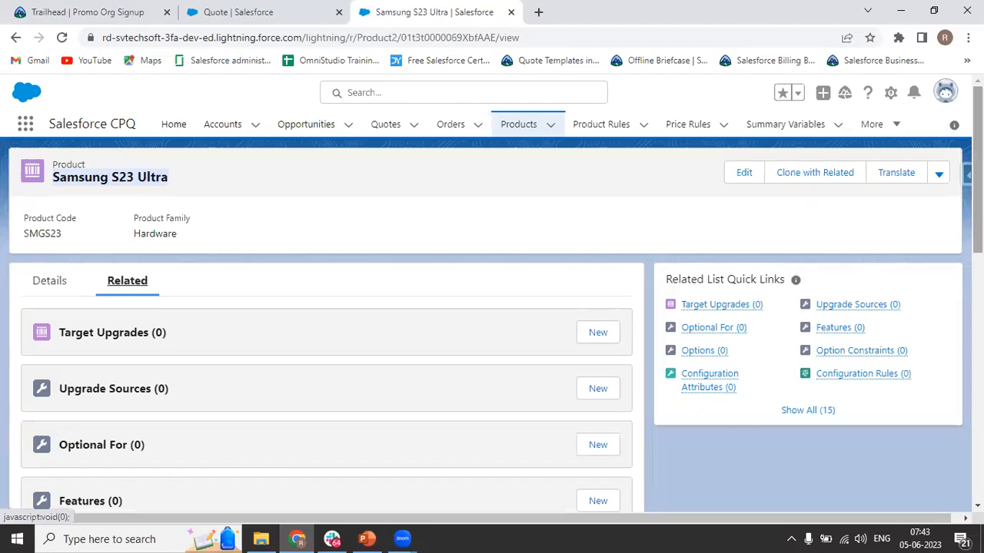
click(29, 286)
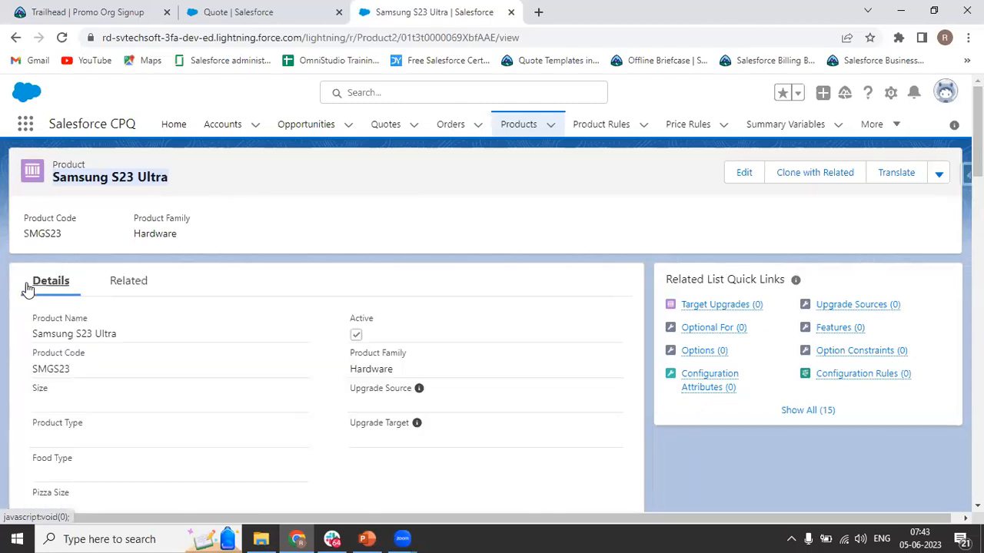
click(129, 282)
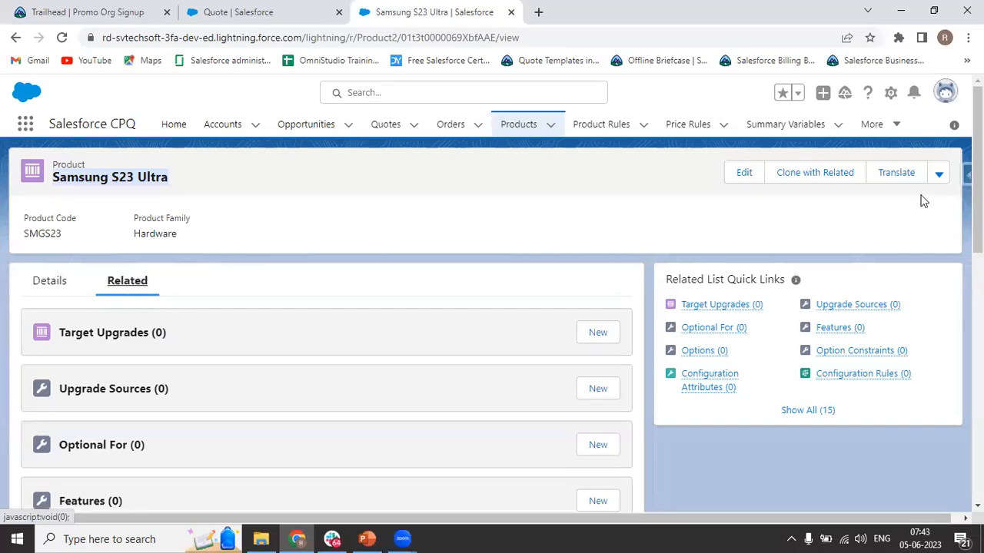
scroll(977, 177, down, 2)
scroll(977, 231, down, 4)
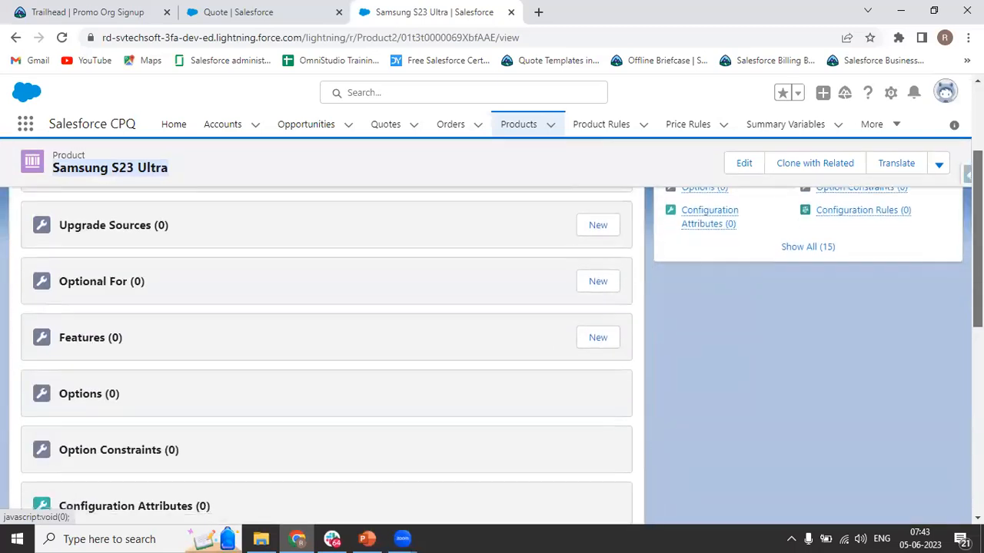
scroll(977, 231, down, 2)
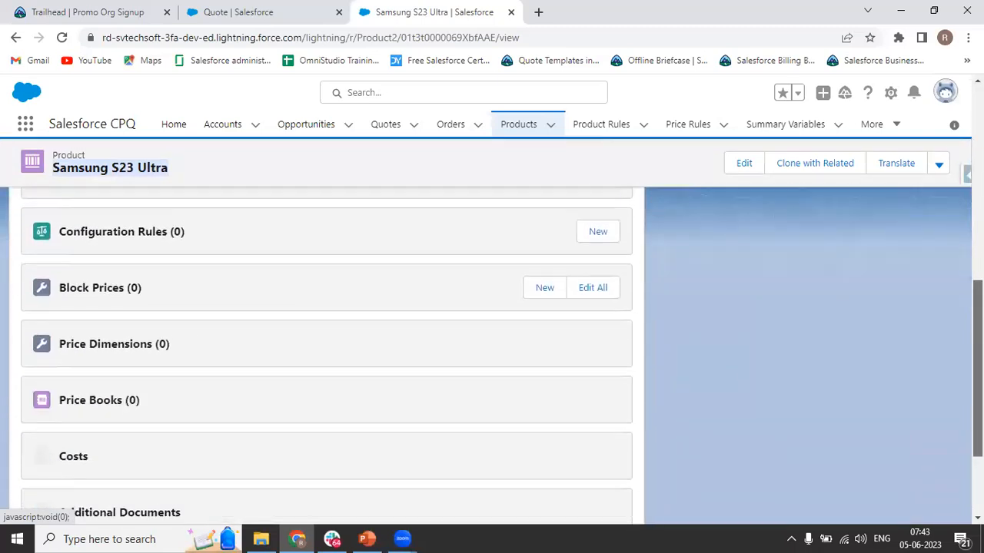
scroll(326, 353, down, 1)
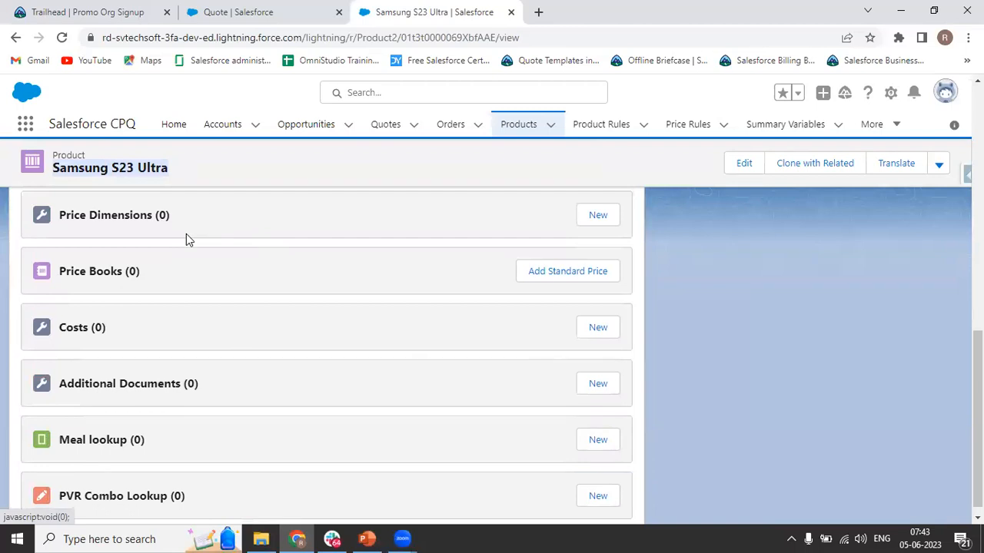
click(540, 278)
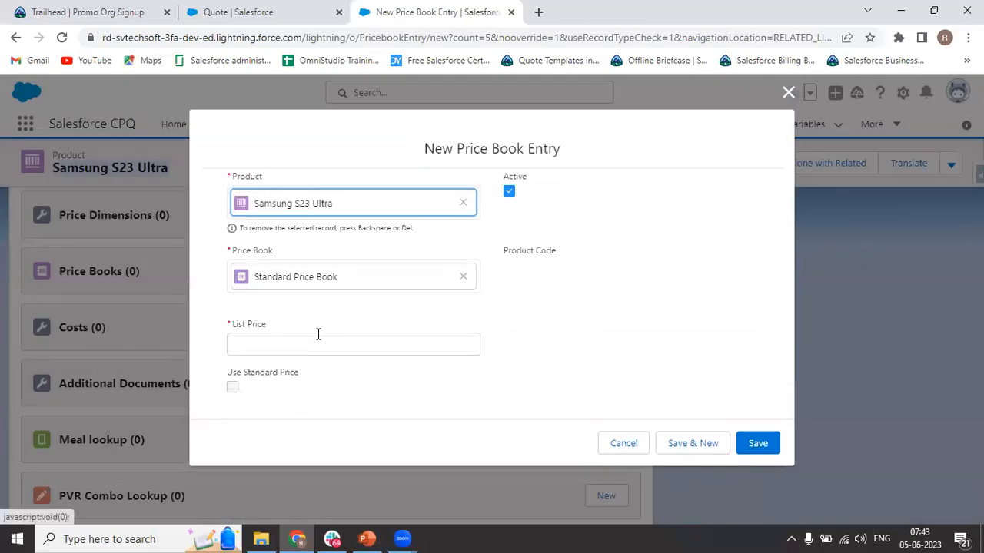
click(318, 334)
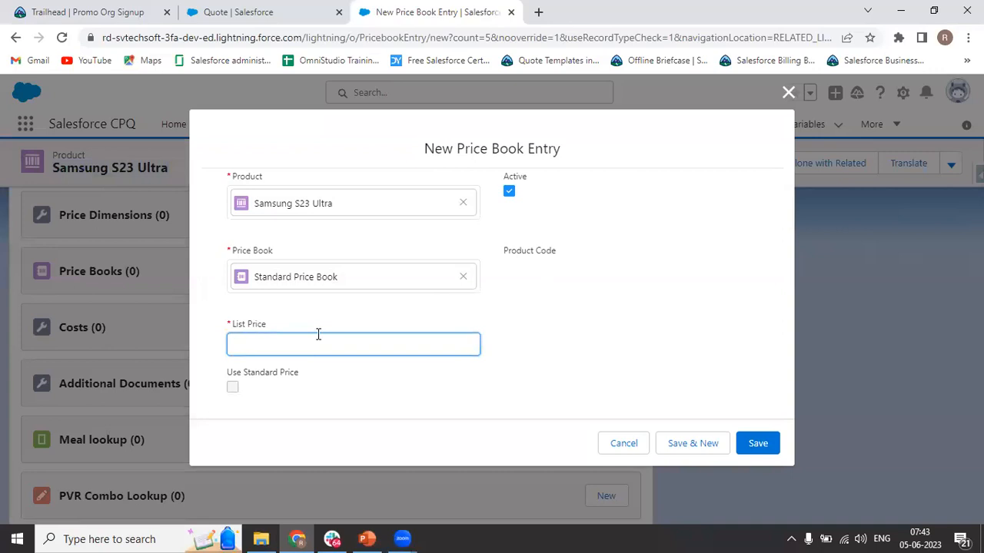
text(1500)
click(591, 286)
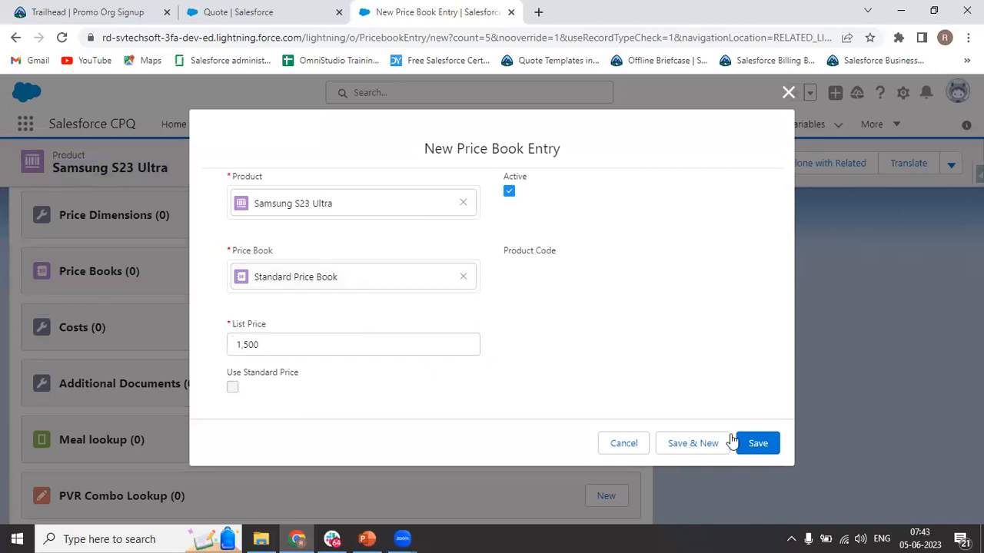
click(773, 445)
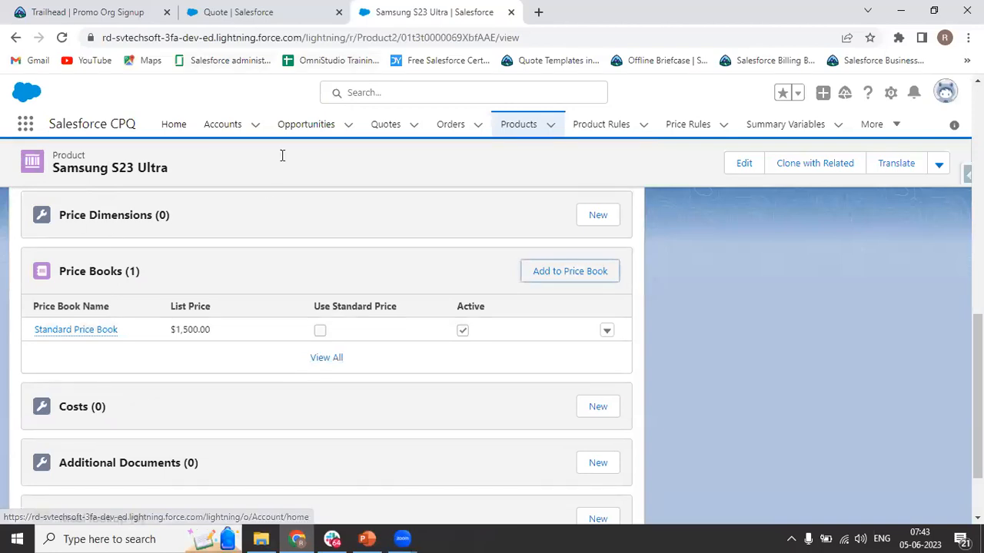
Step: Return to the quote, cancel the open product selection, and start adding products again
click(247, 6)
click(937, 174)
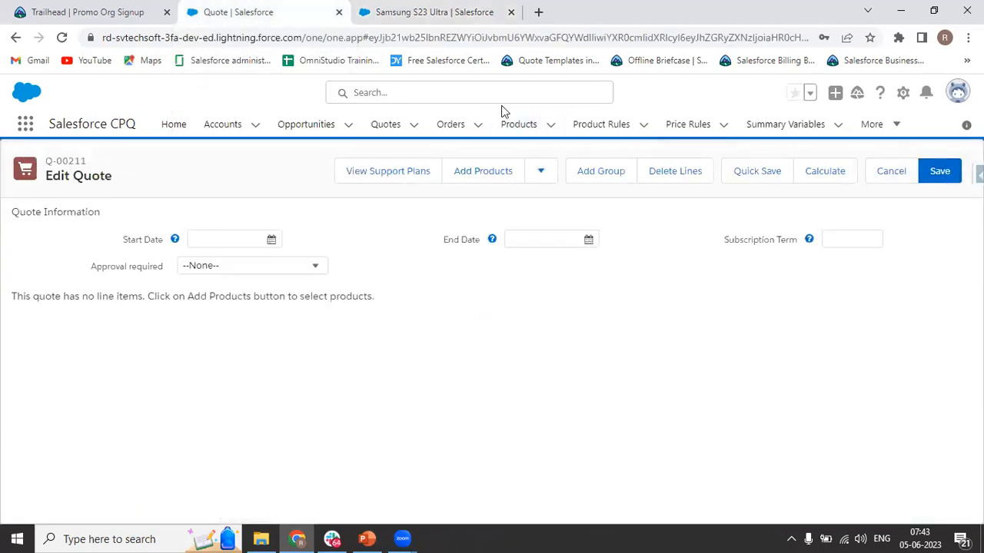
click(457, 171)
Step: Copy the product's name from its record, search for Samsung S23 Ultra in the product selection, and add it to the quote
click(432, 13)
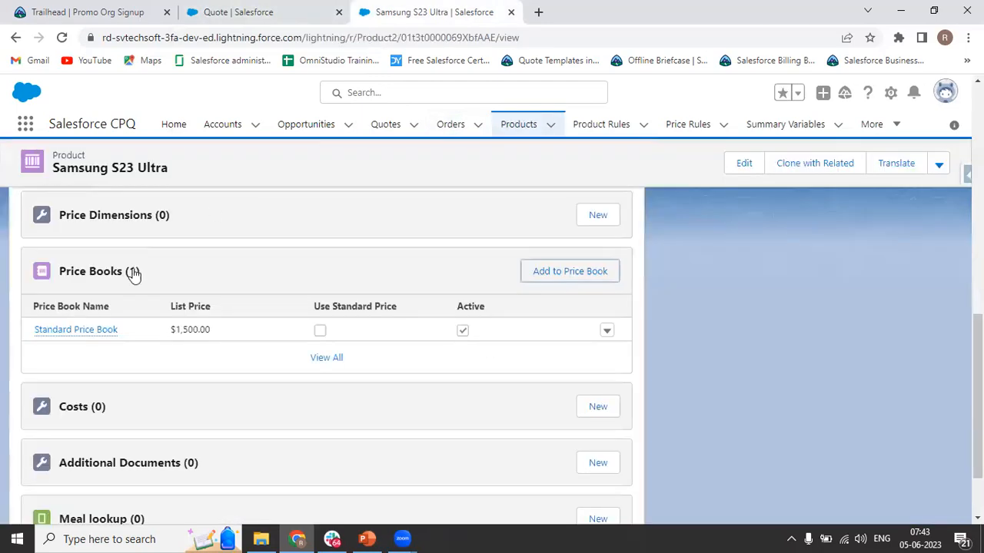
drag(56, 166, 172, 179)
key(ctrl+c)
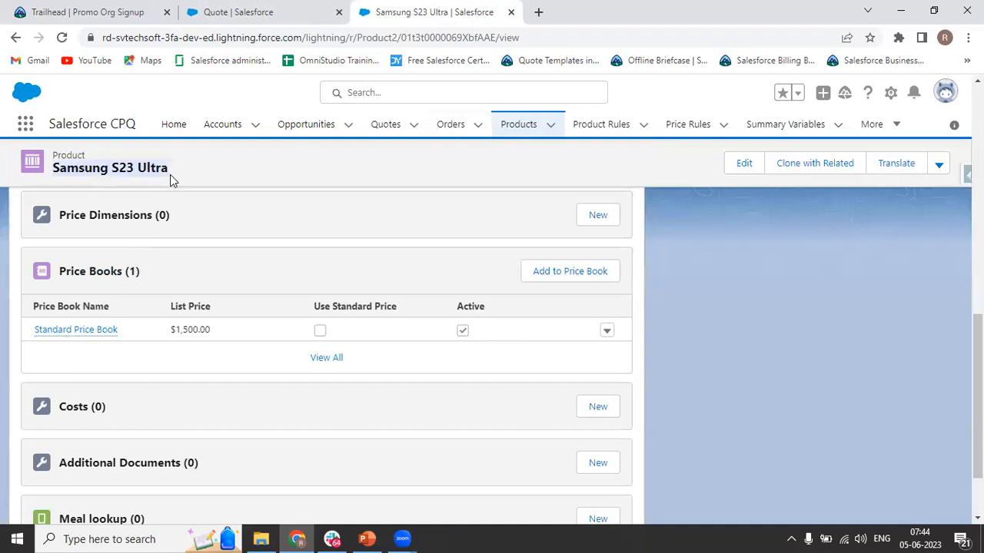
click(234, 10)
click(351, 173)
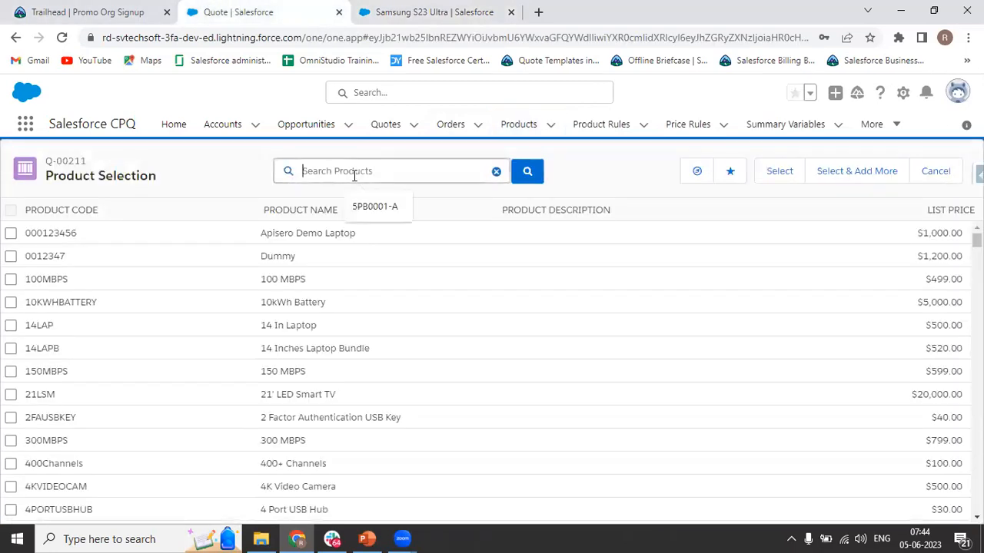
key(ctrl+v)
click(526, 172)
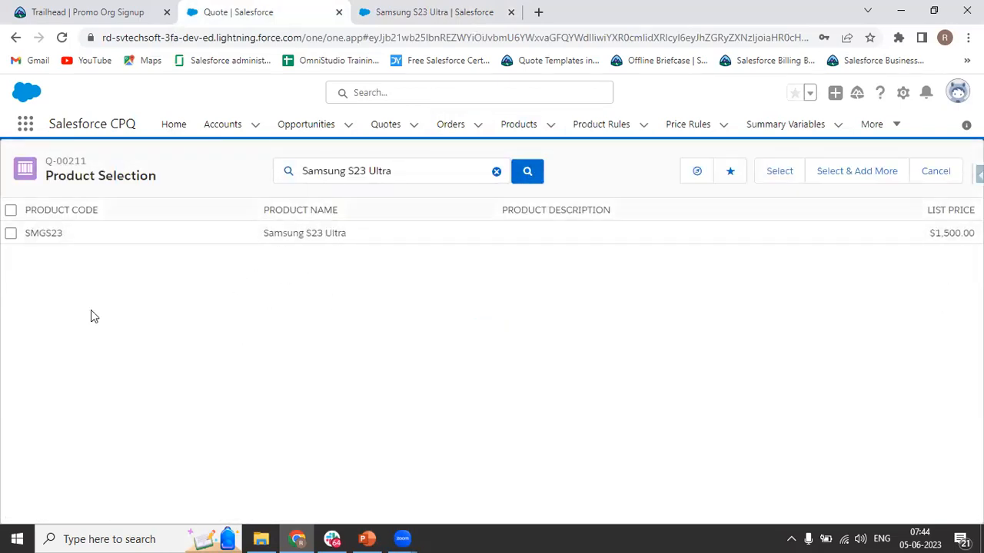
click(11, 234)
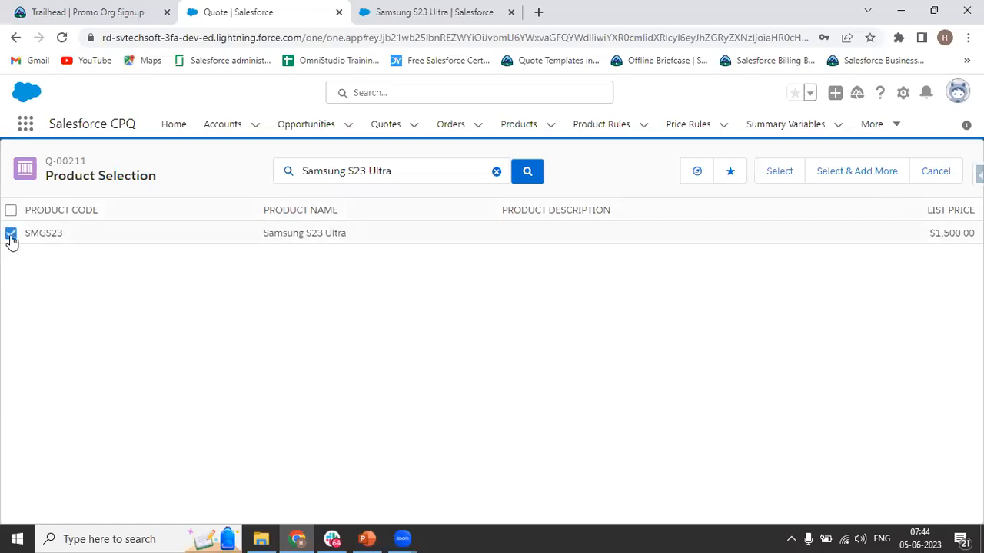
click(780, 175)
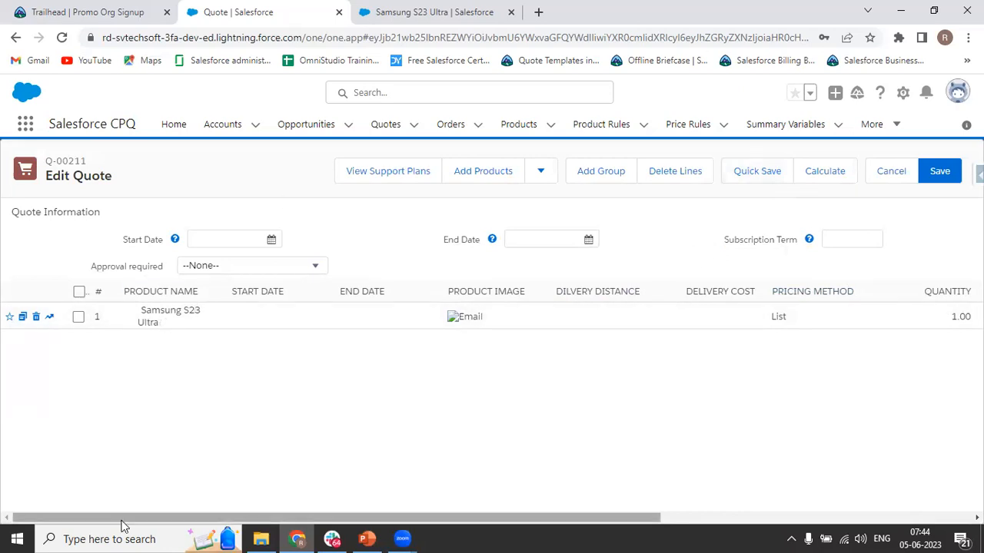
Step: Review the Samsung S23 Ultra line's pricing columns, save the quote, and check its related quote lines
drag(101, 520, 430, 520)
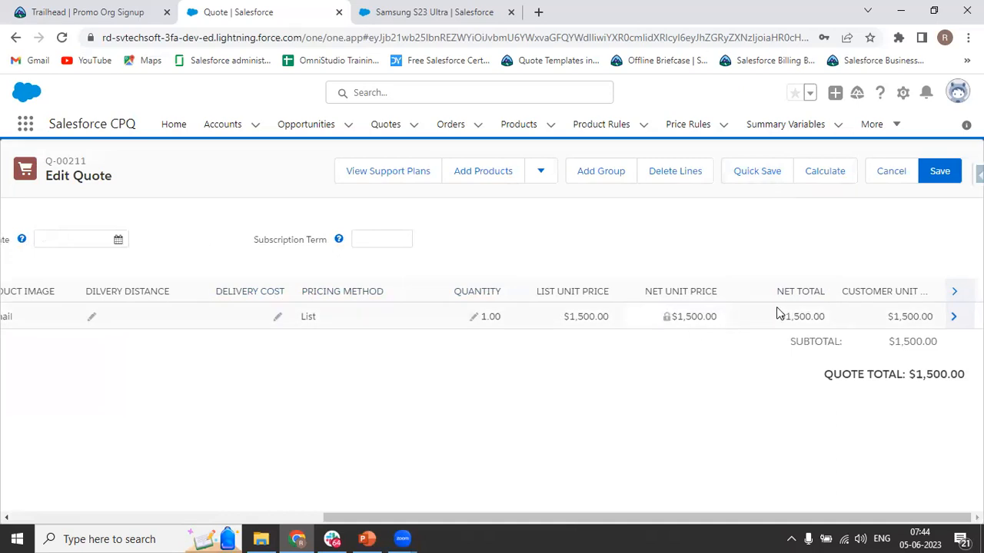
drag(733, 518, 366, 523)
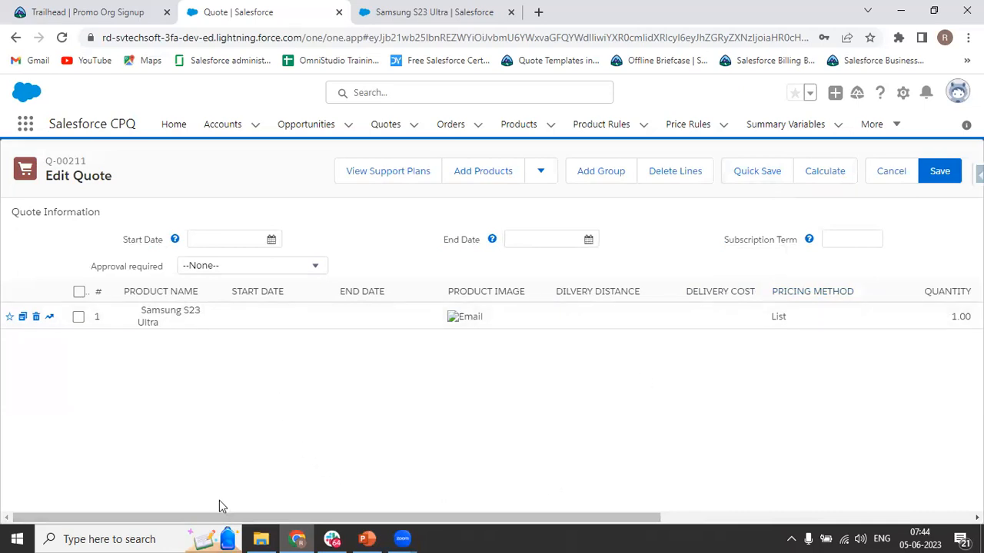
drag(202, 519, 730, 519)
click(940, 170)
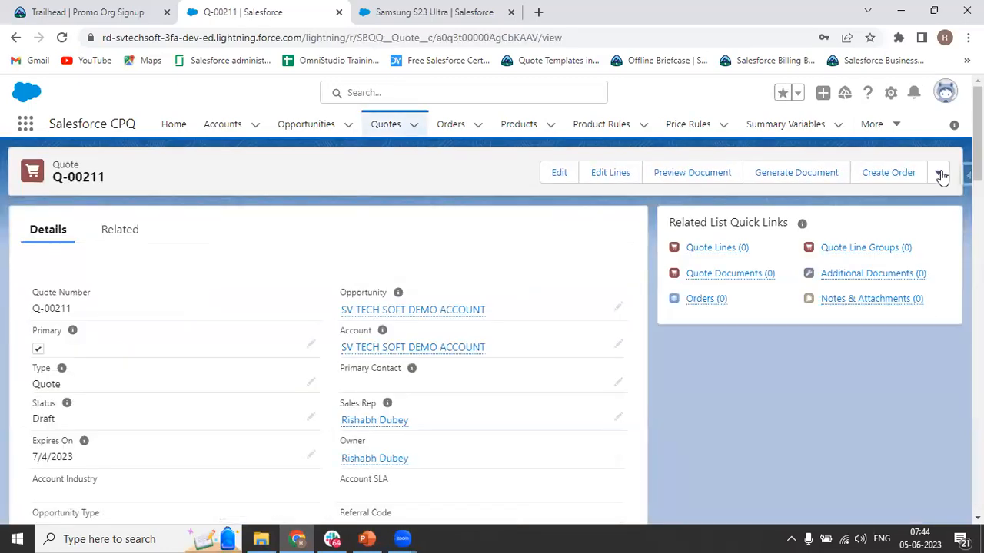
click(120, 229)
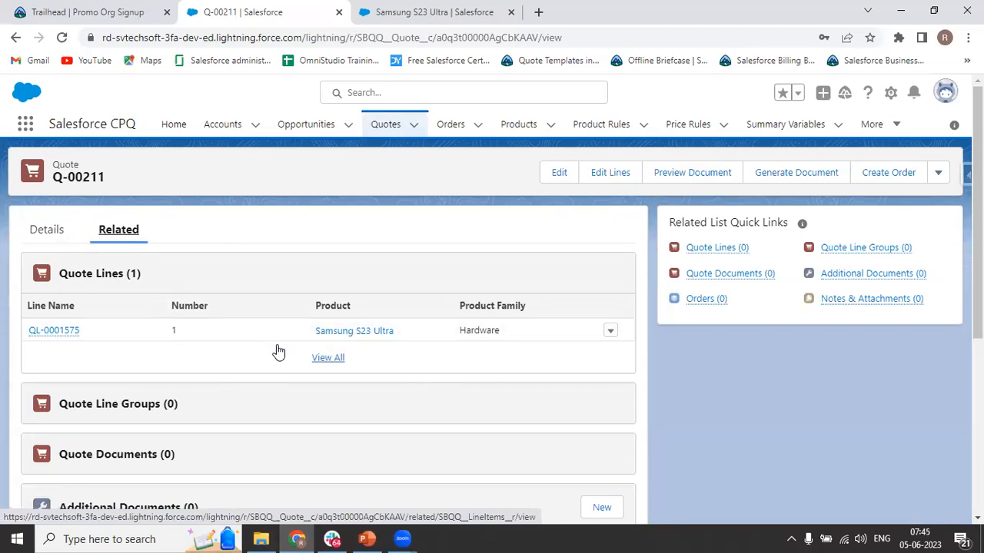
click(48, 230)
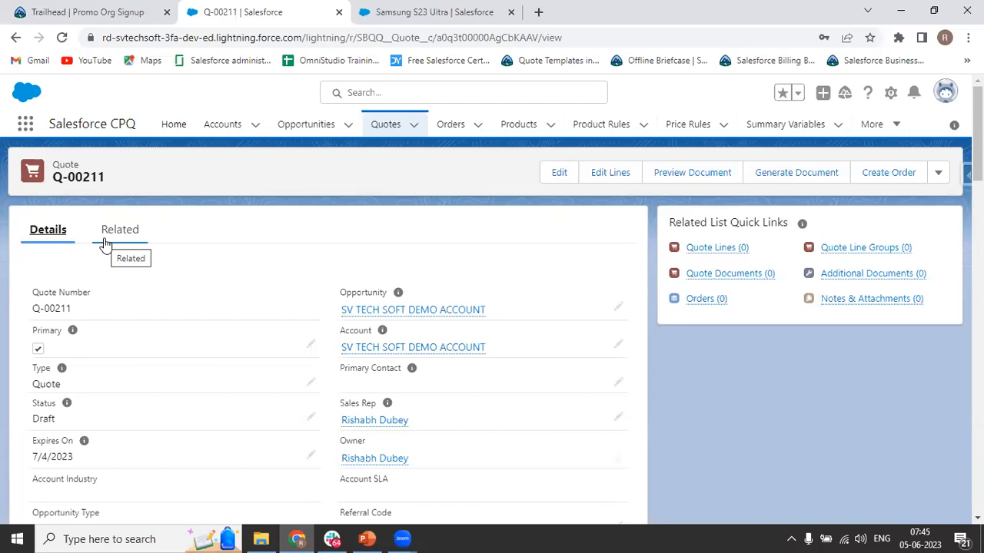
Step: Start generating the quote's document, choose the SV TECH Template with PDF output, and preview it
click(812, 176)
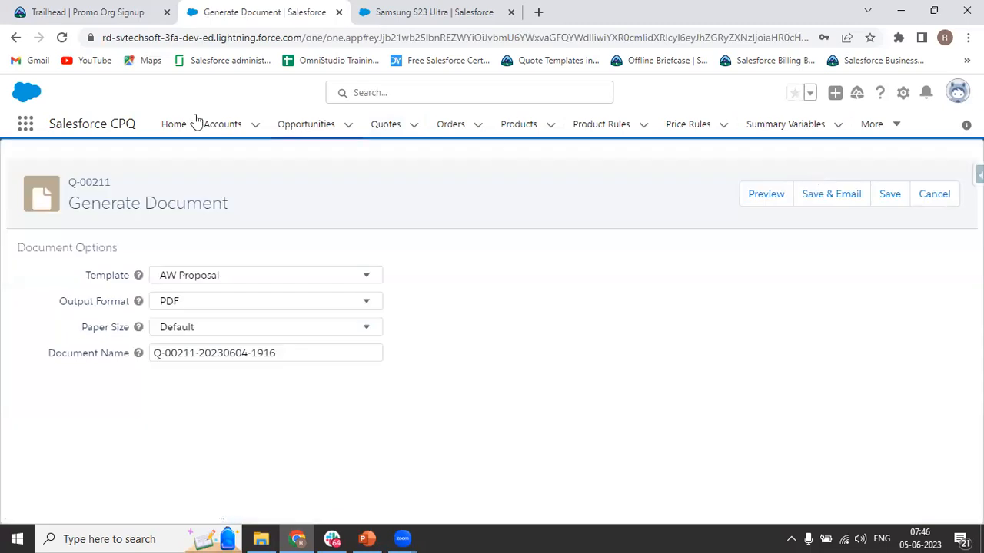
click(186, 286)
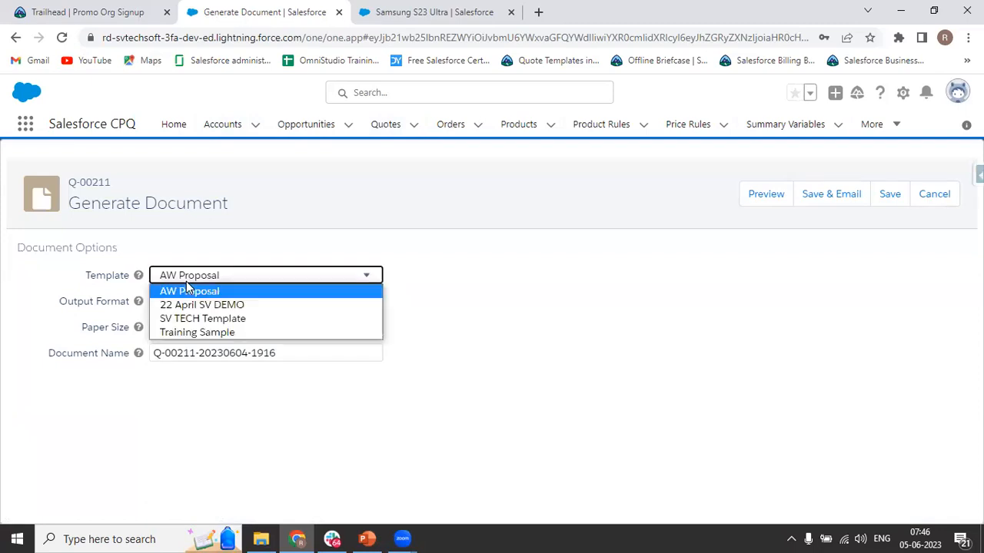
click(183, 324)
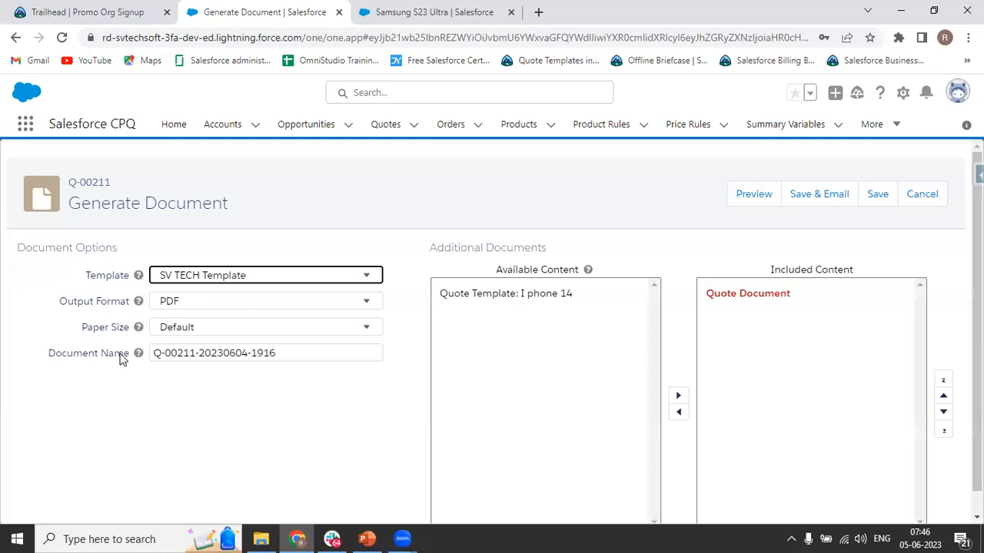
click(755, 196)
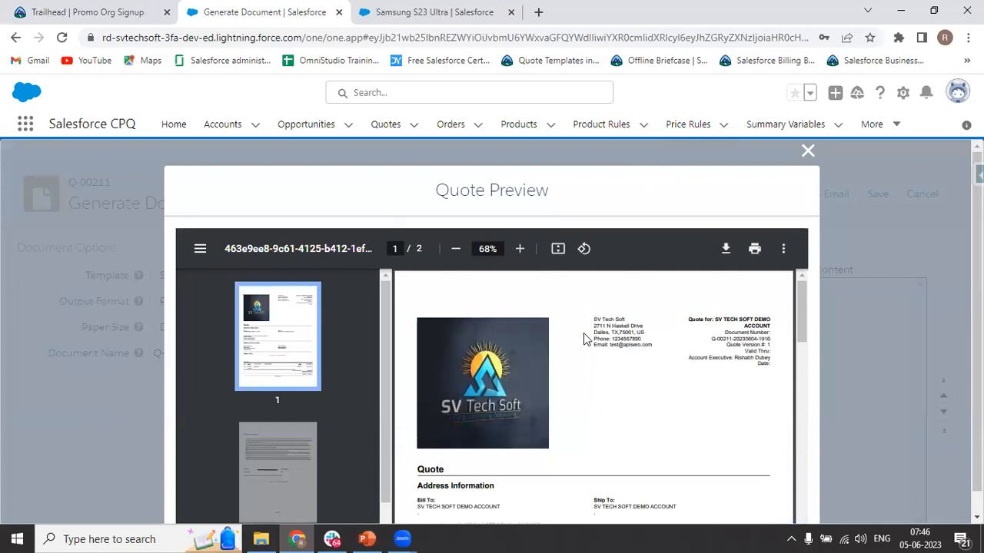
click(968, 37)
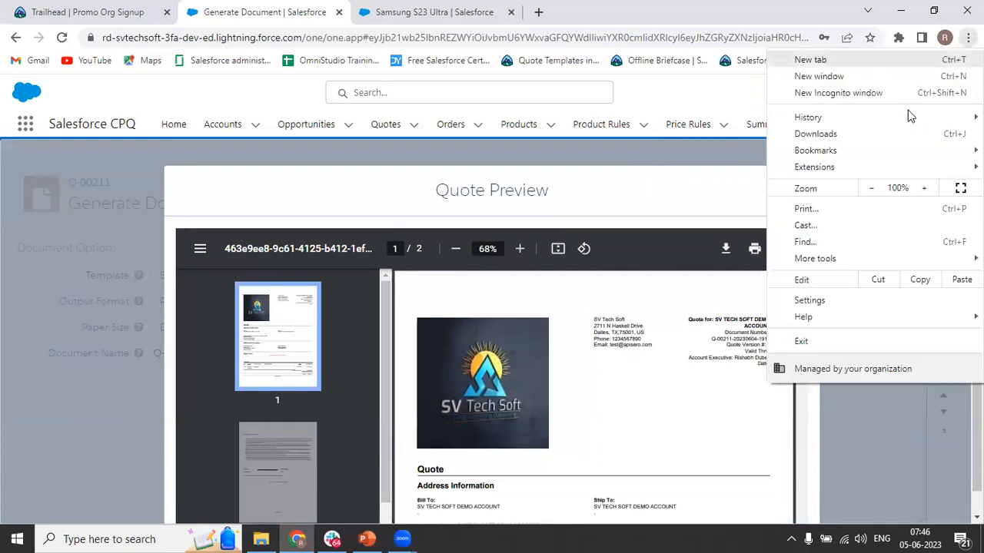
click(871, 188)
click(870, 189)
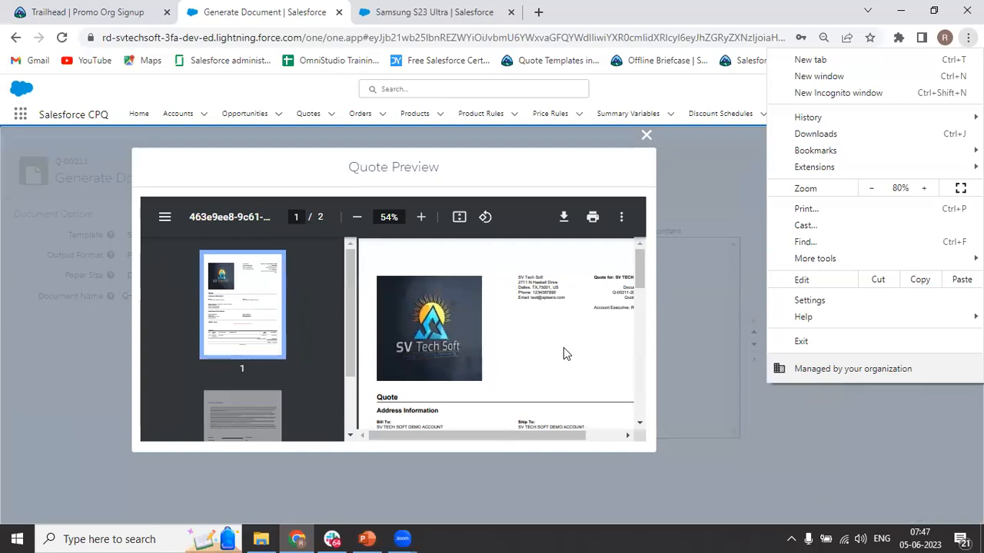
click(491, 324)
drag(435, 438, 492, 440)
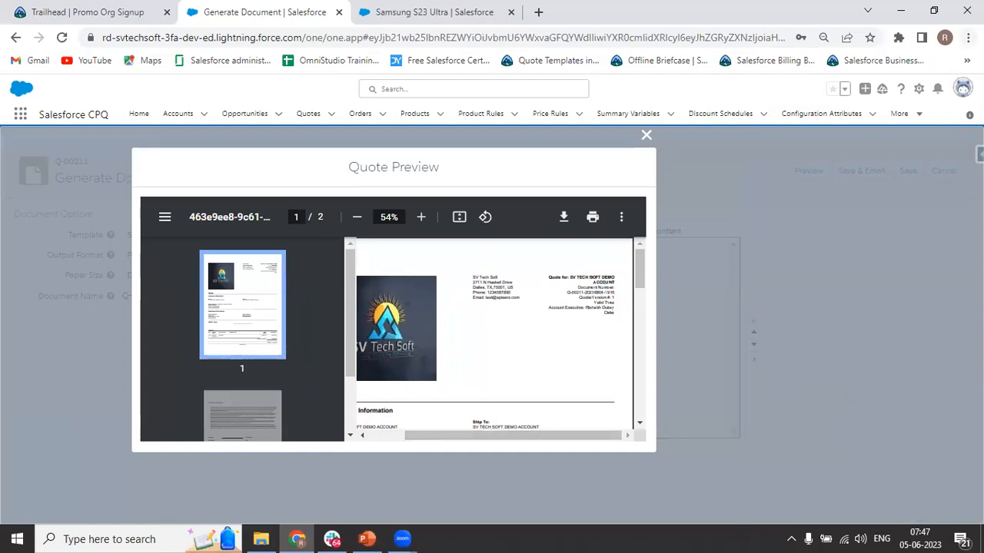
click(967, 37)
click(924, 189)
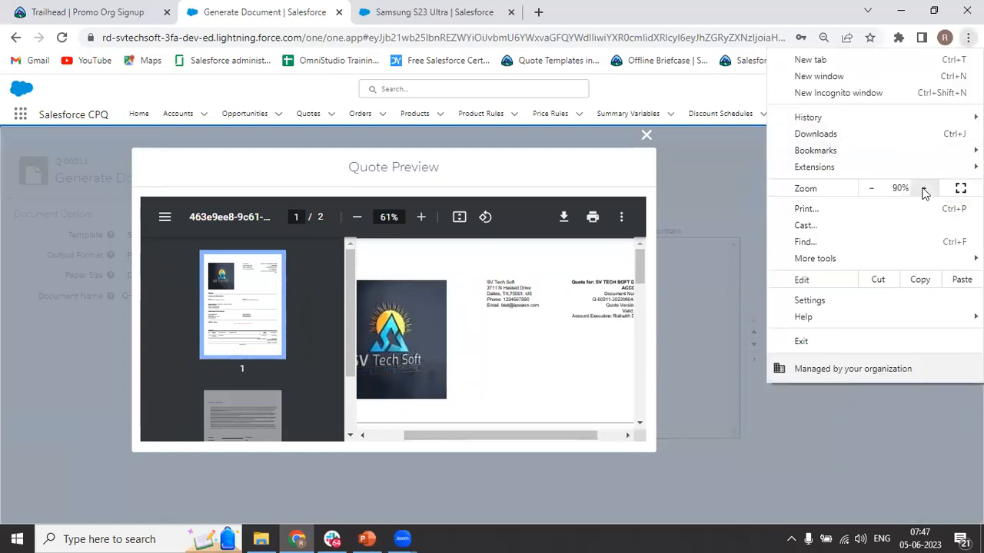
click(924, 189)
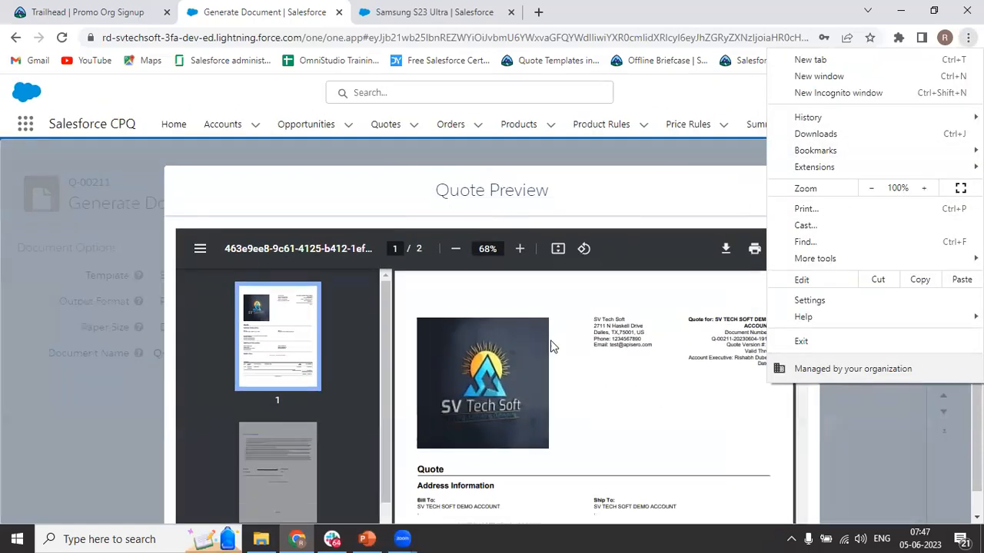
click(550, 347)
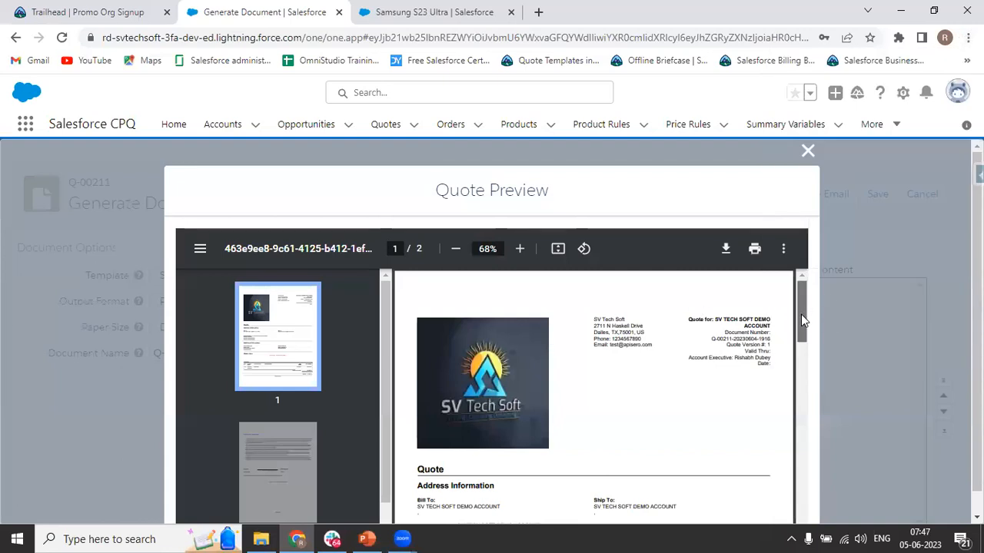
Step: Download the previewed quote as a PDF to the Downloads folder and open the file
scroll(801, 318, down, 1)
click(726, 250)
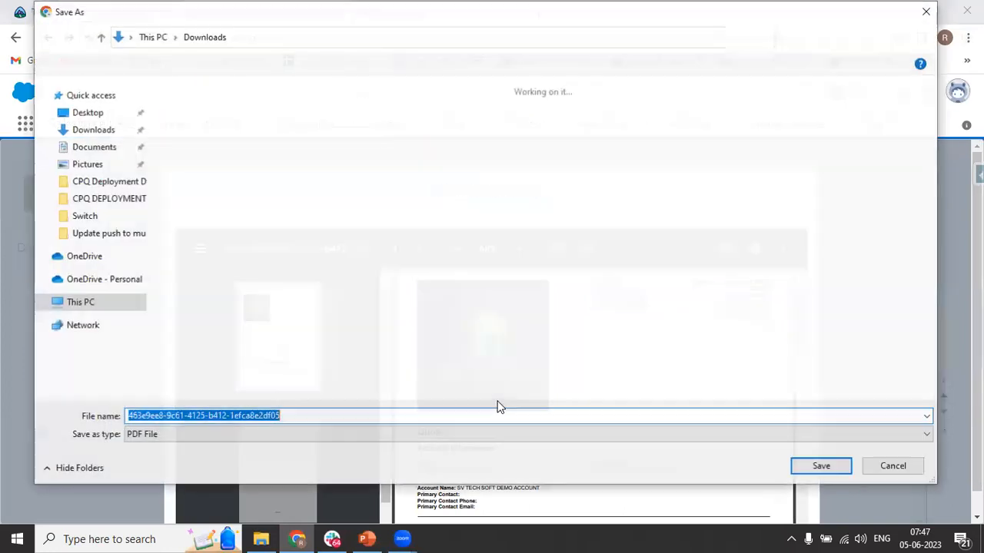
click(806, 467)
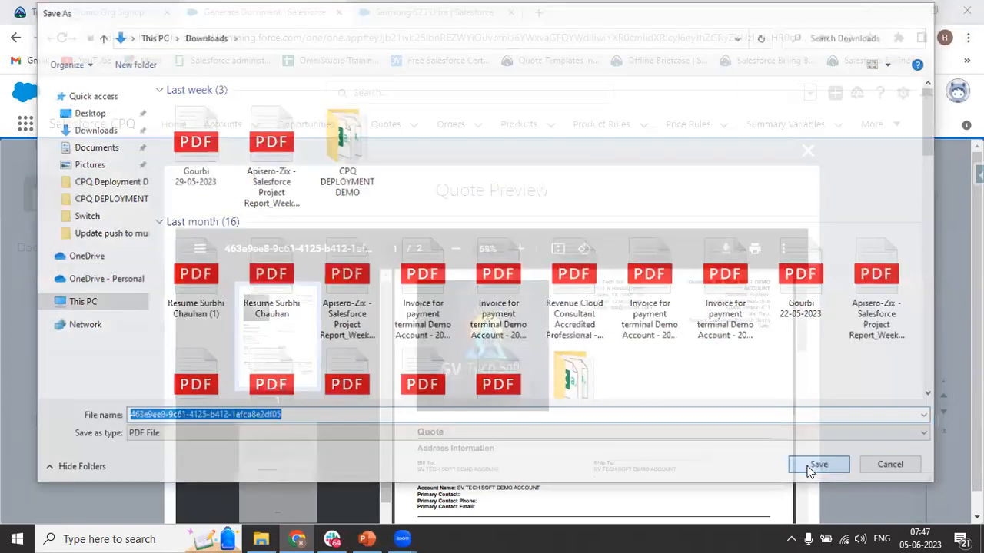
click(66, 511)
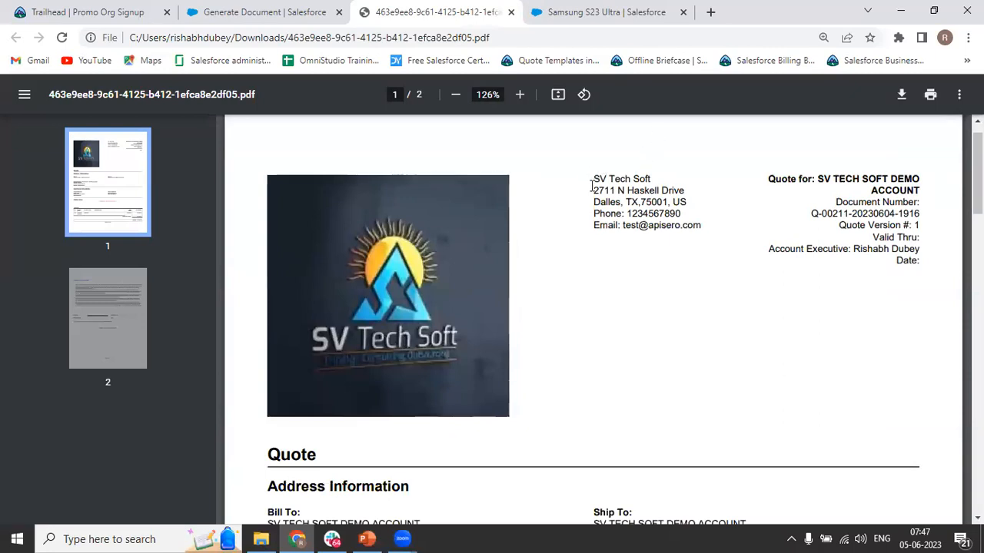
Step: Review the first page of the quote PDF, covering company details, bill-to and ship-to information, and quote lines
drag(592, 186, 692, 231)
click(686, 220)
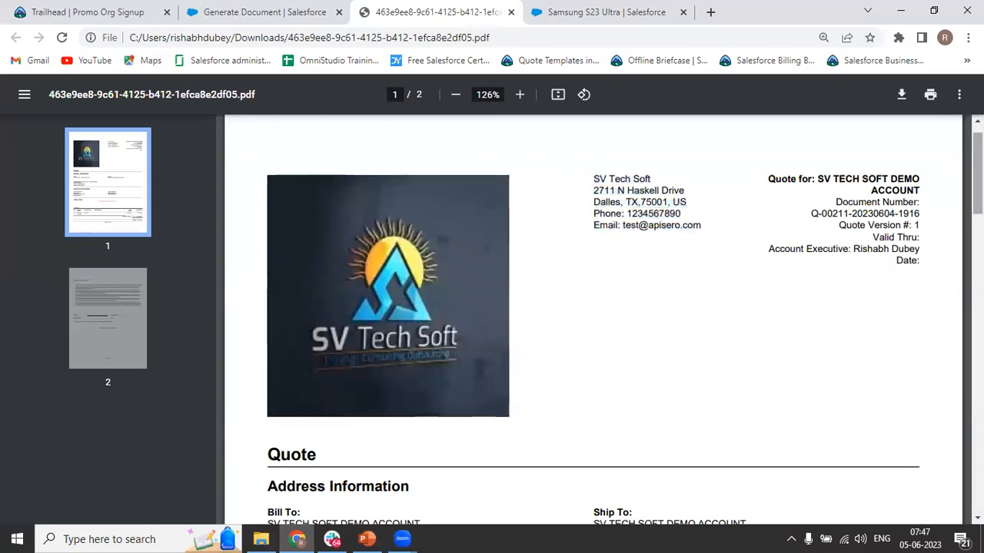
scroll(591, 319, down, 3)
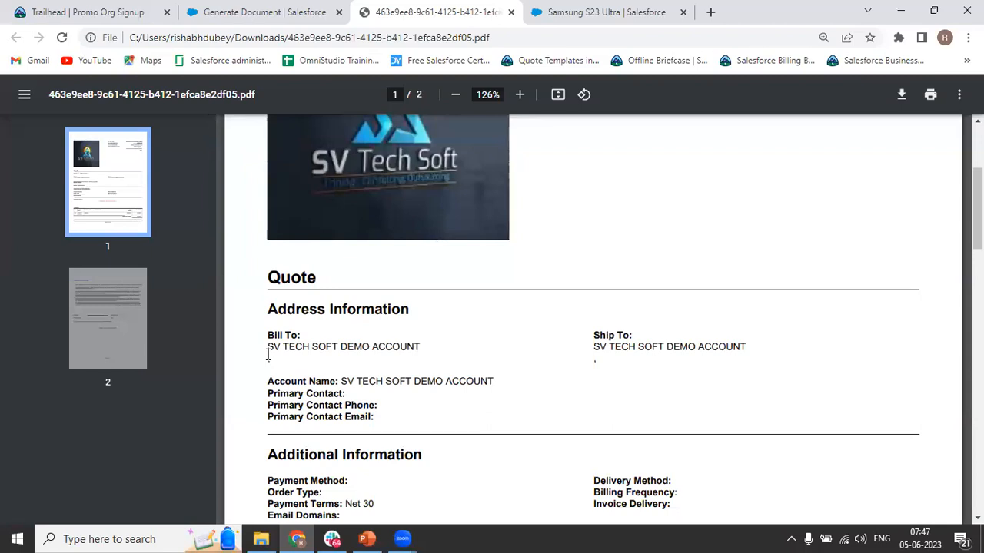
right_click(394, 347)
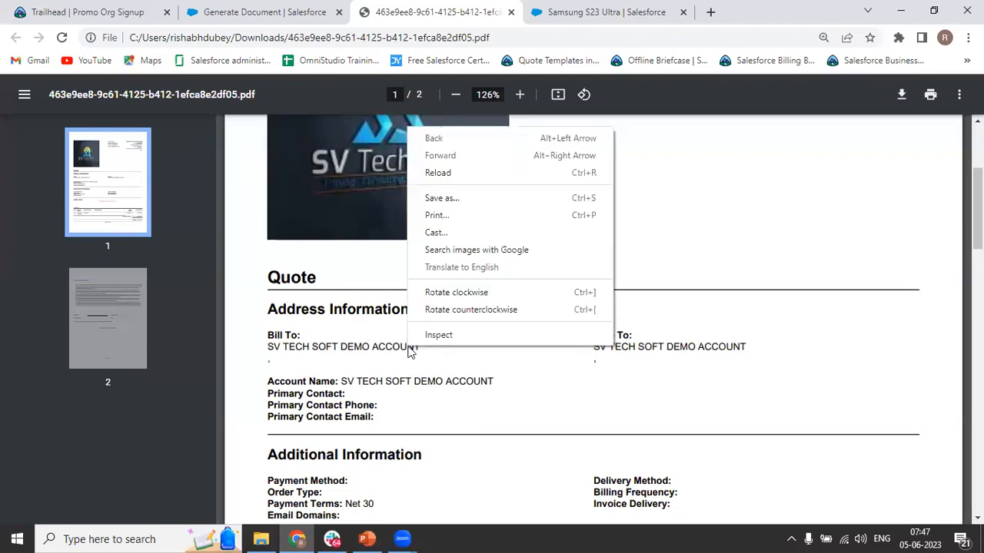
click(330, 347)
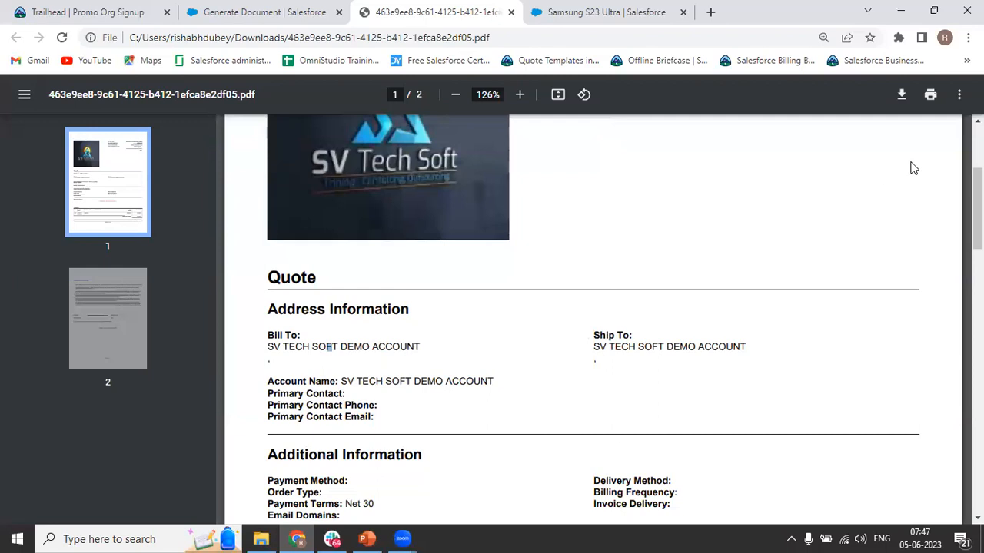
scroll(594, 320, down, 4)
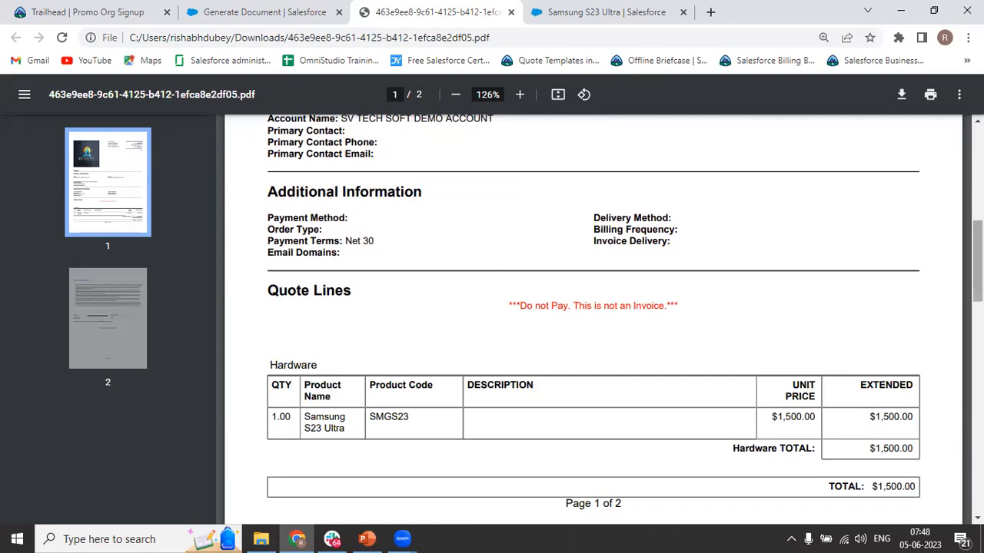
right_click(978, 313)
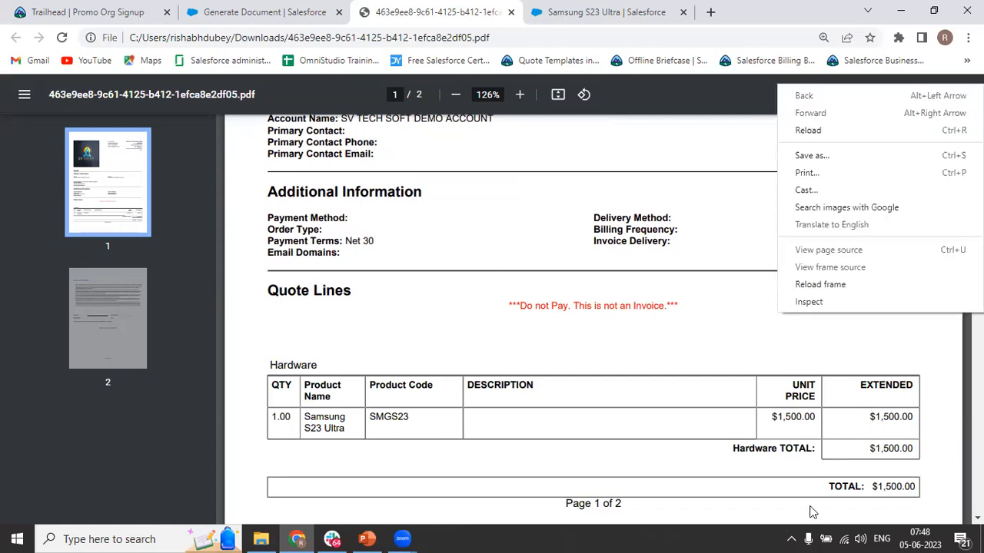
click(803, 498)
right_click(898, 500)
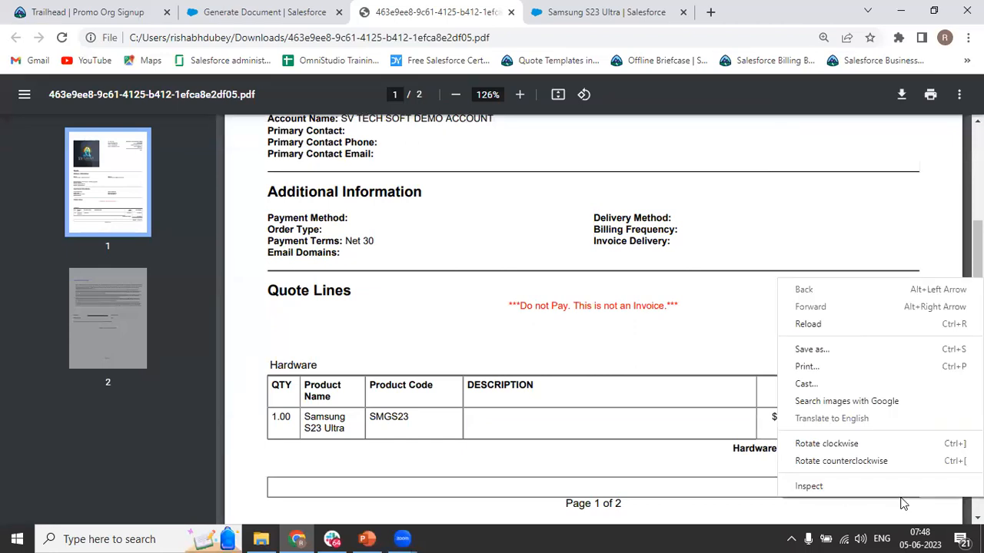
click(598, 391)
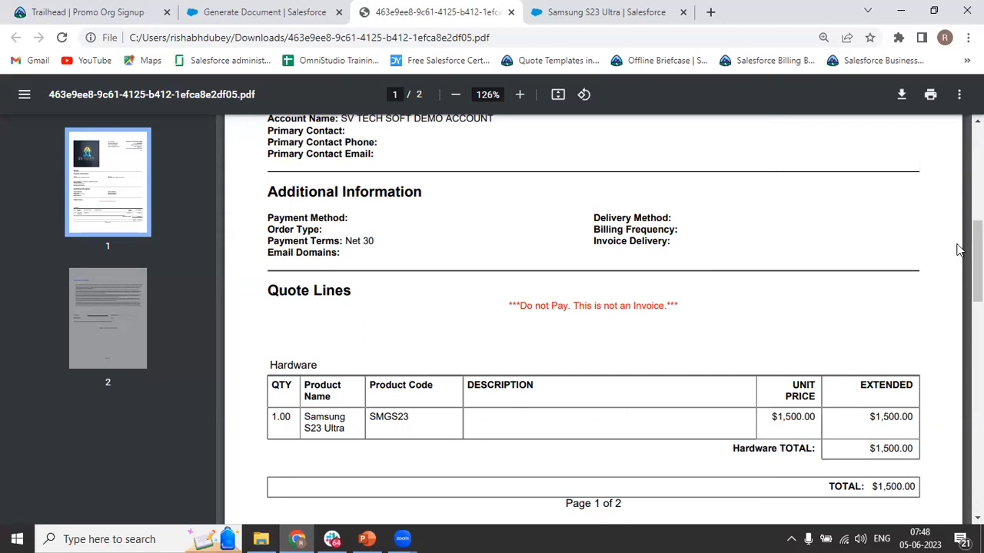
Step: Examine the Terms and Conditions and the signature section on the quote PDF's second page
scroll(976, 257, down, 4)
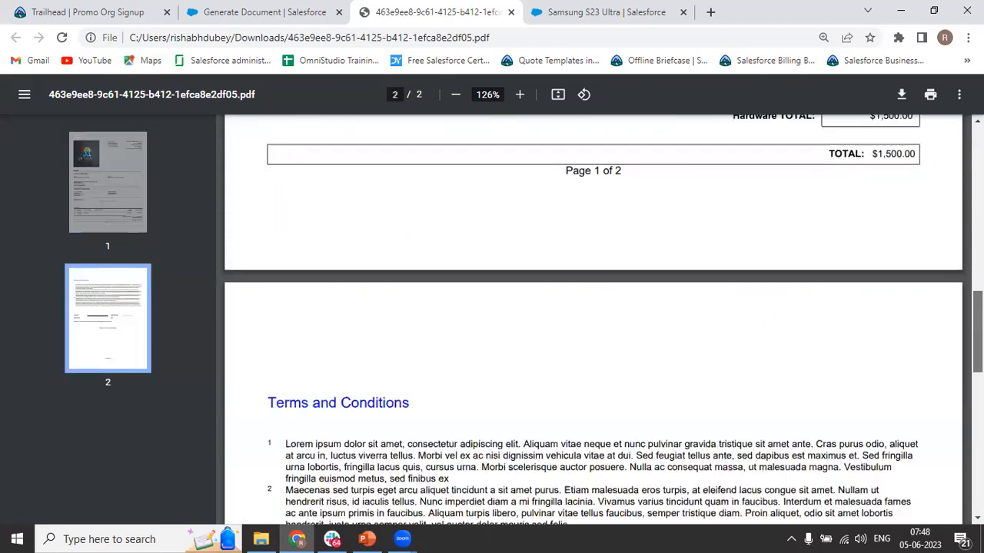
scroll(593, 315, down, 3)
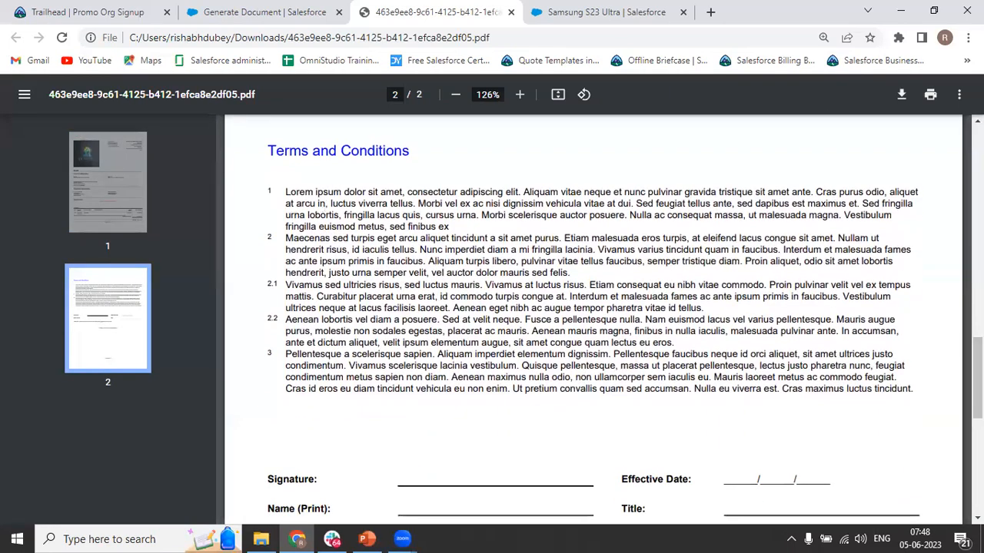
scroll(492, 308, down, 3)
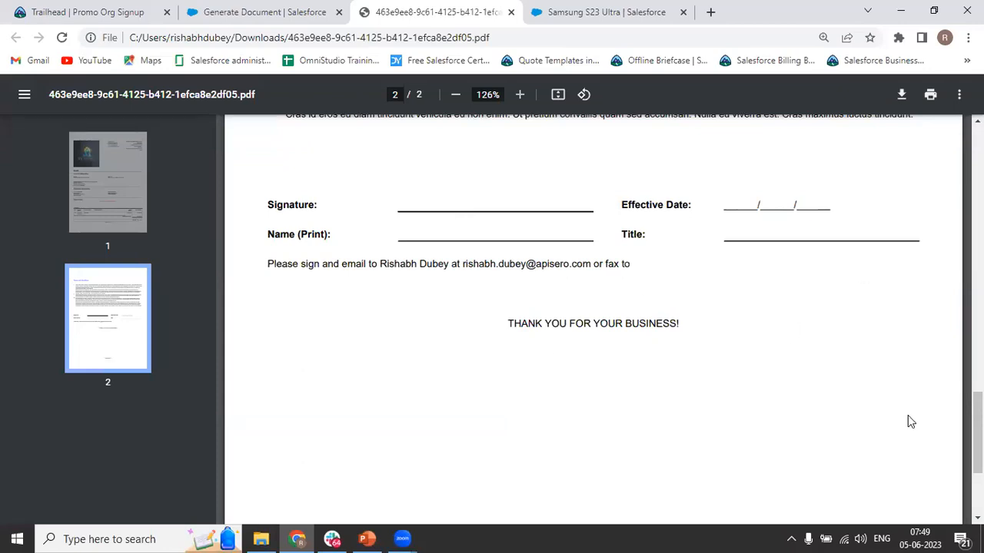
scroll(976, 430, up, 2)
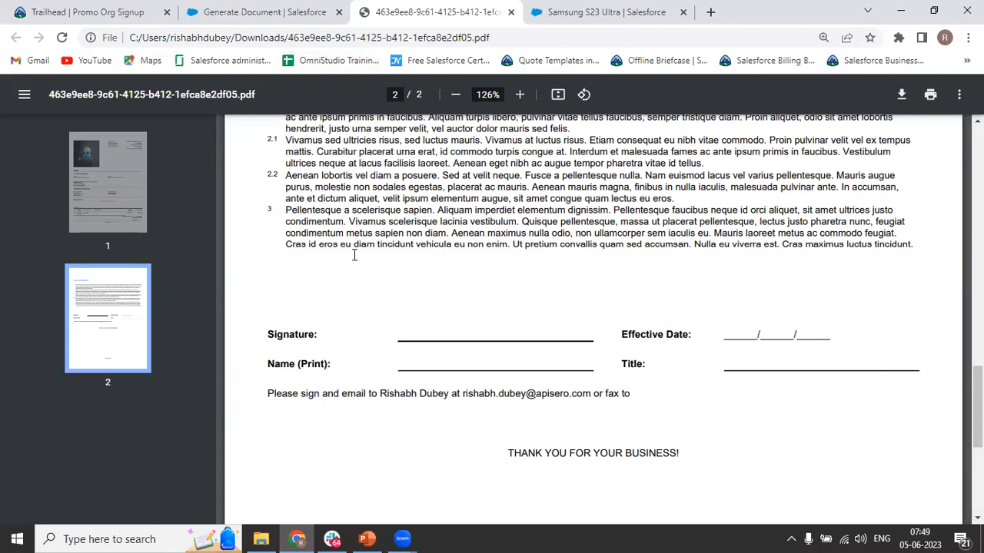
Step: Return to Salesforce, close the quote preview, and cancel document generation to get back to the quote record
click(241, 6)
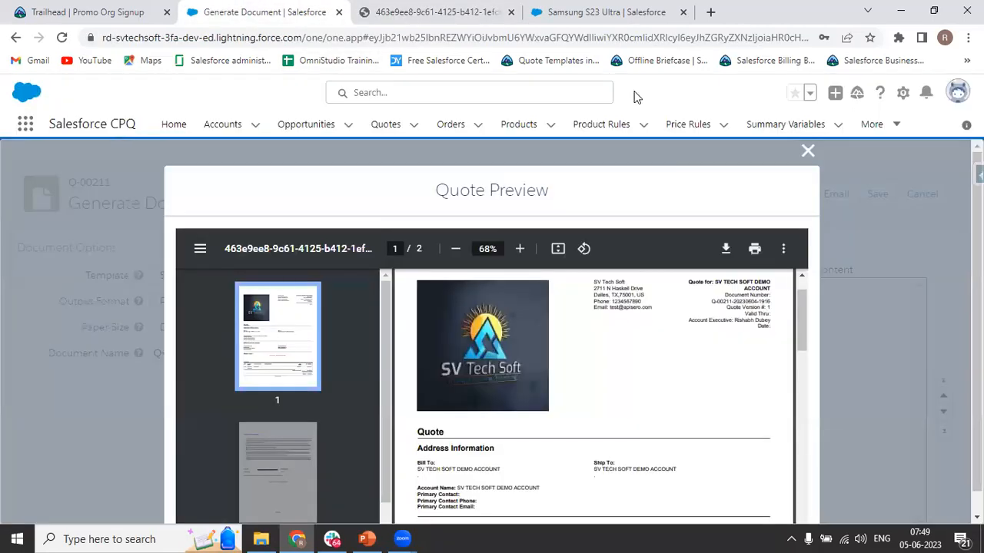
click(807, 156)
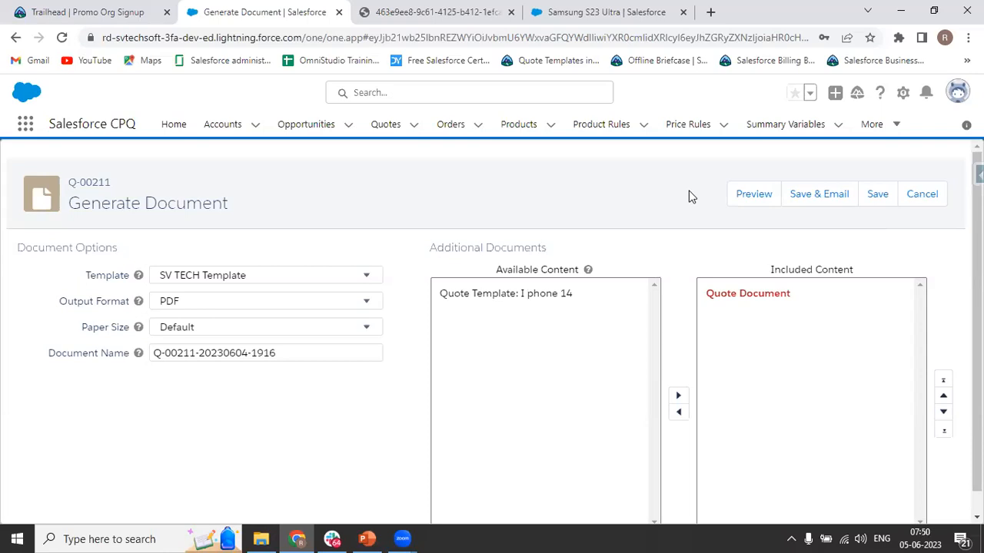
click(439, 10)
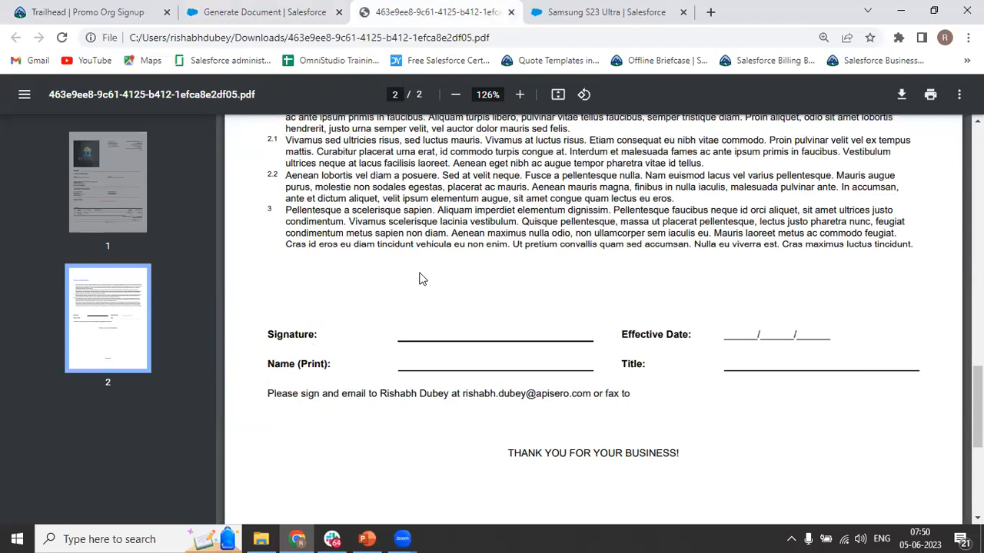
click(276, 11)
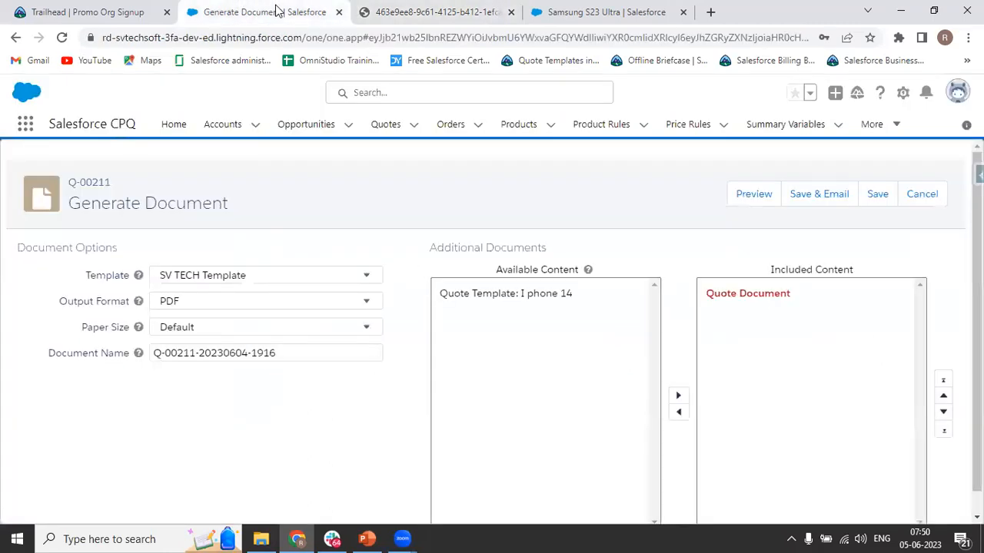
click(923, 196)
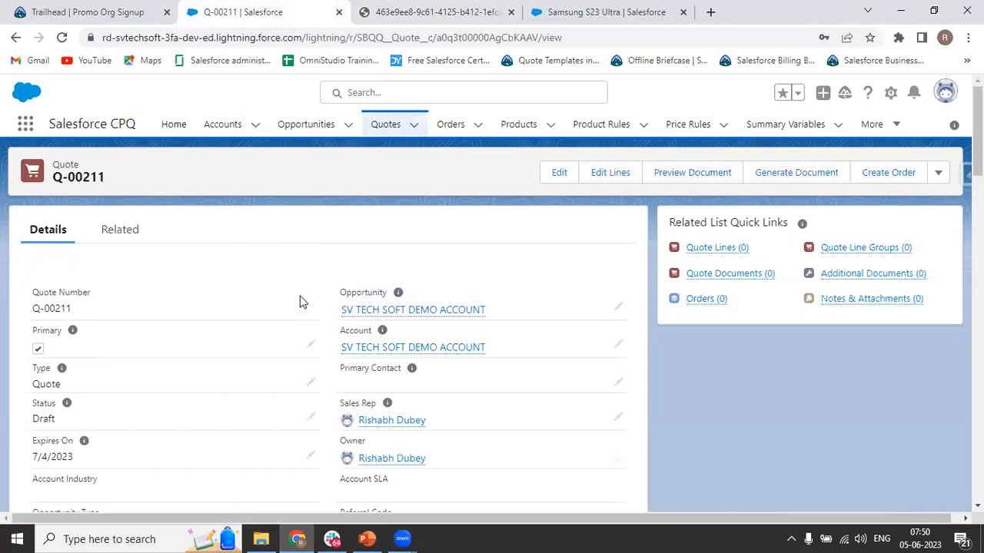
Step: Check the quote's related SV TECH SOFT DEMO ACCOUNT opportunity, and open Salesforce Setup from the Samsung S23 Ultra product record
click(376, 312)
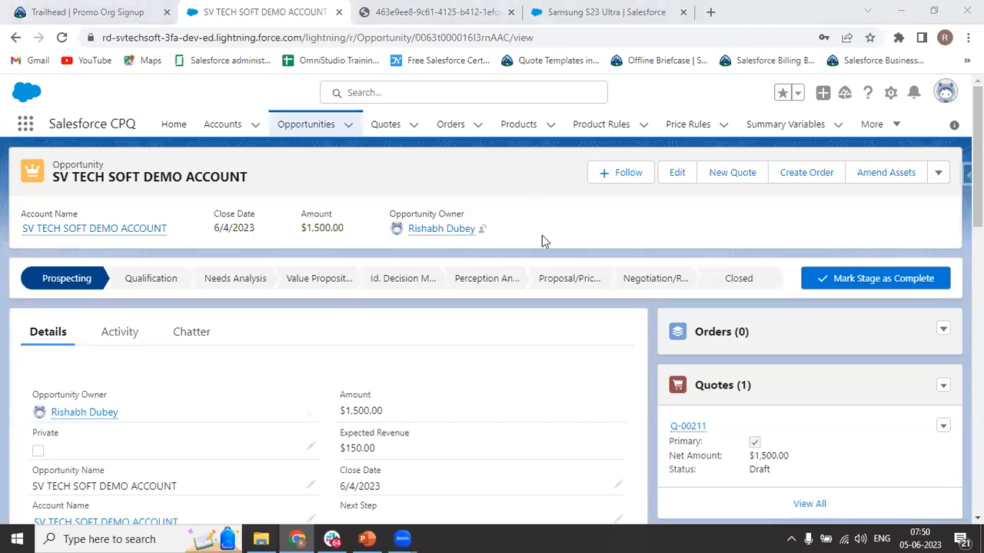
click(558, 224)
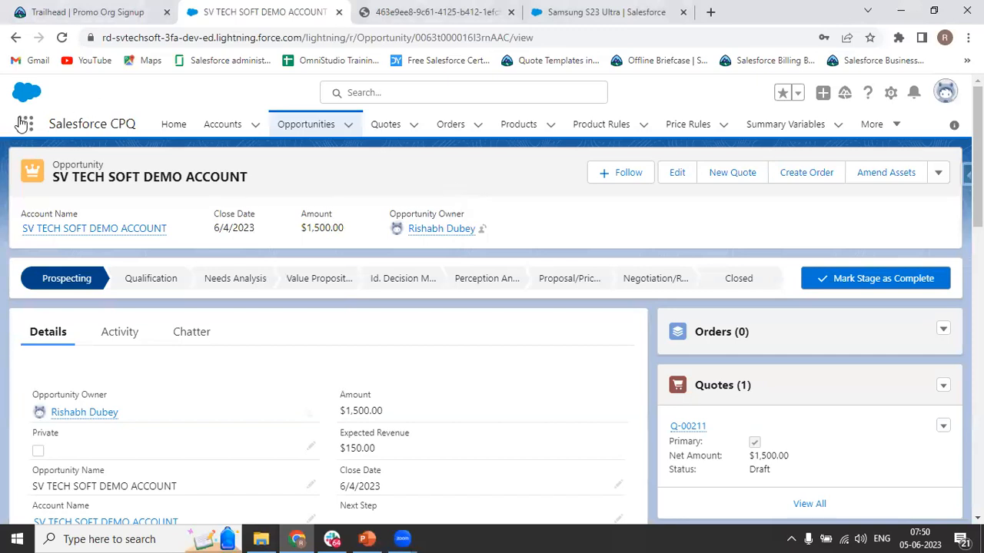
click(592, 9)
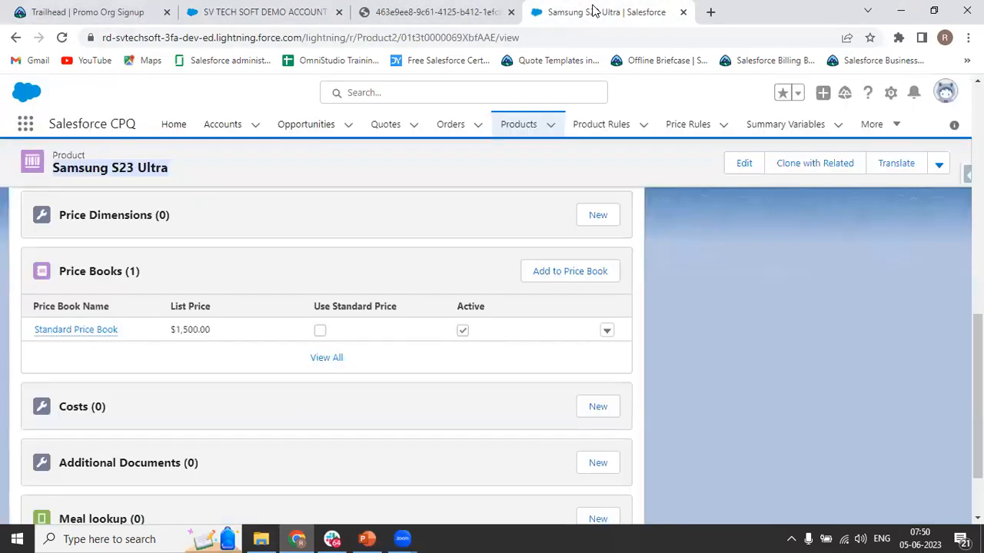
click(892, 94)
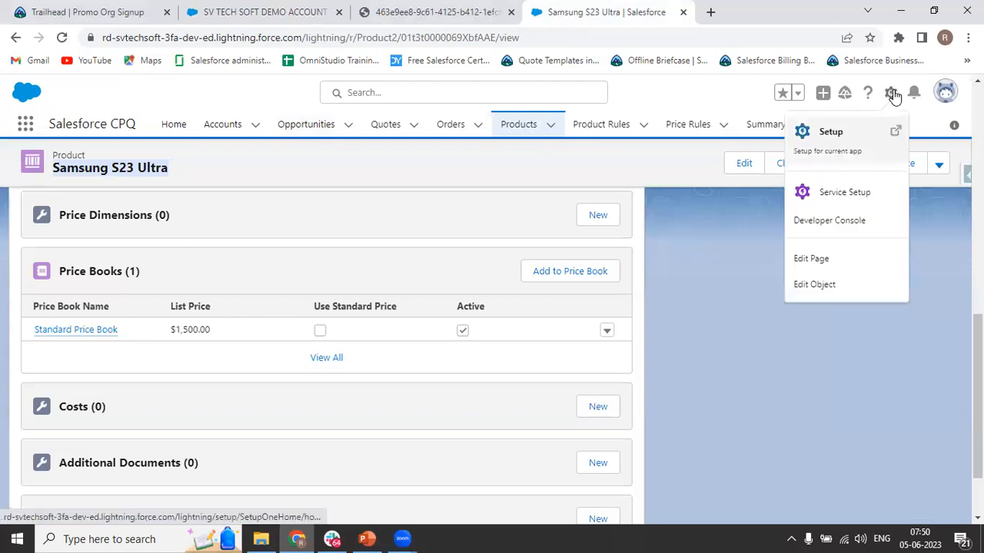
click(813, 129)
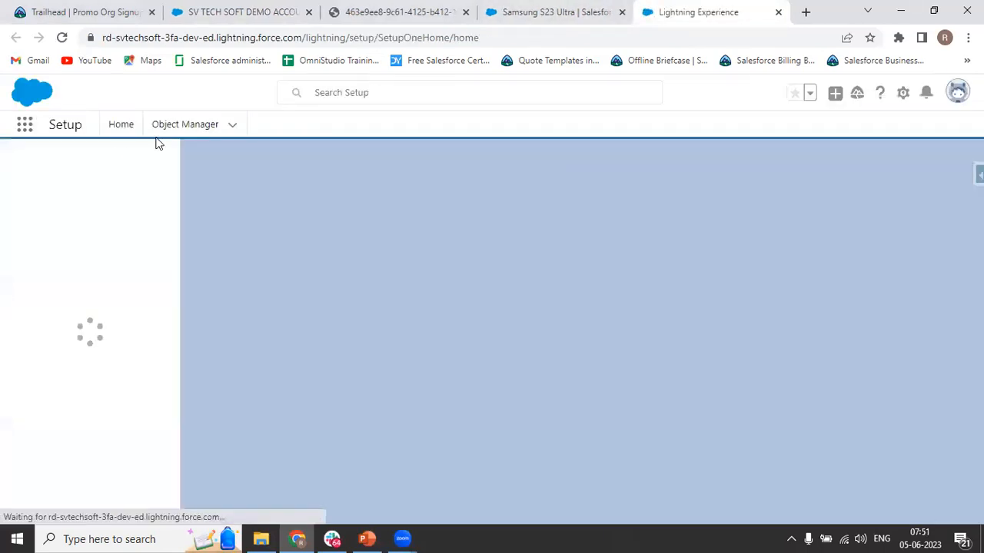
Step: Search the Object Manager for "temp" and examine the Quote Template object's API name
click(156, 137)
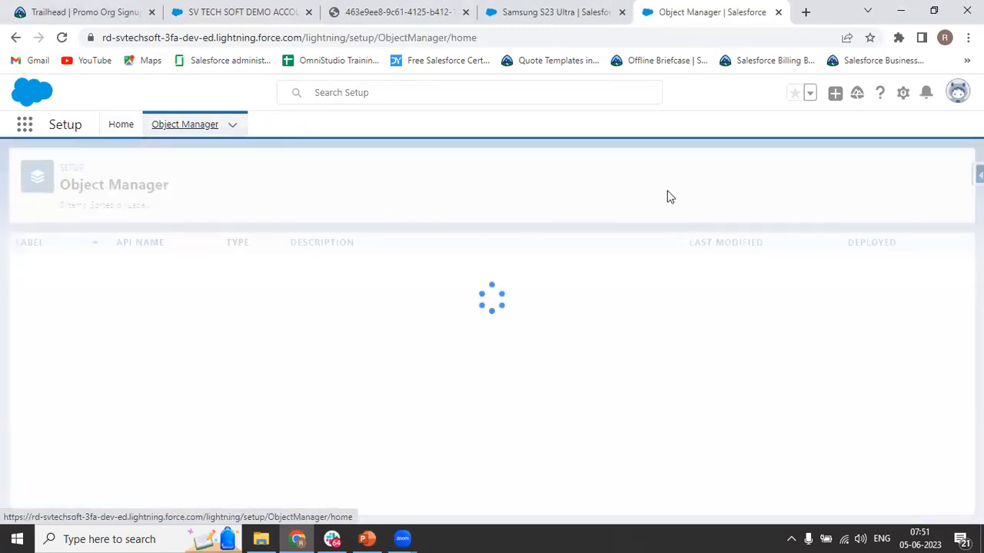
click(735, 178)
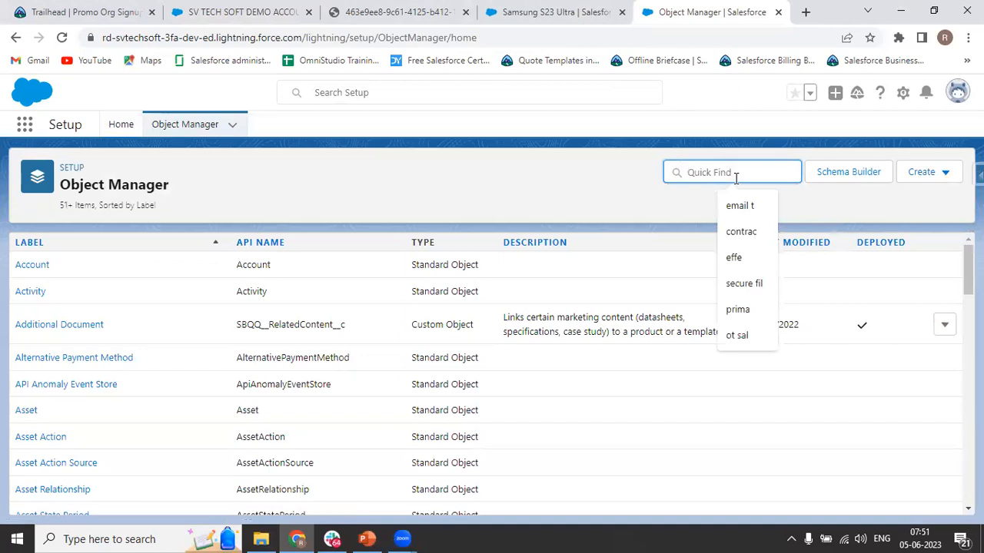
text(temp)
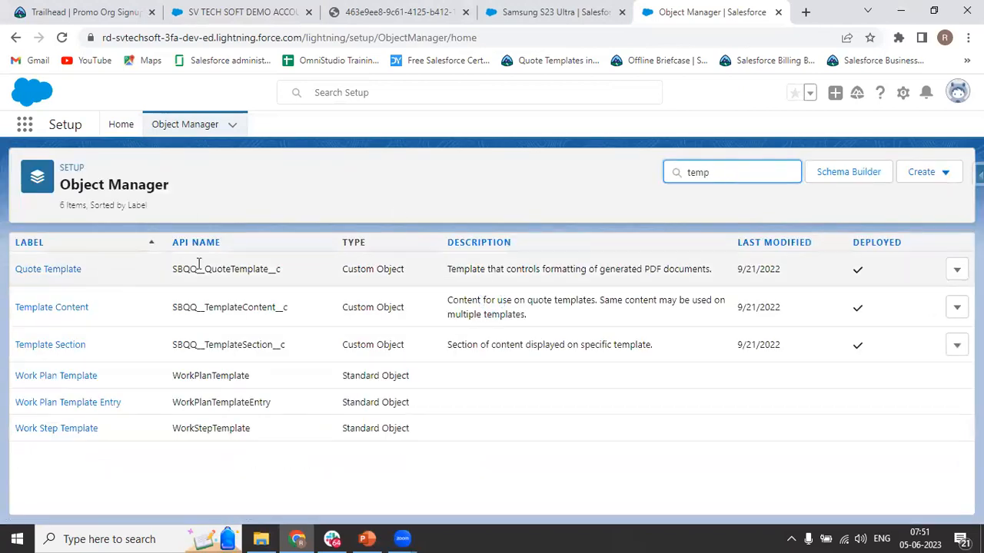
click(177, 268)
drag(210, 270, 243, 269)
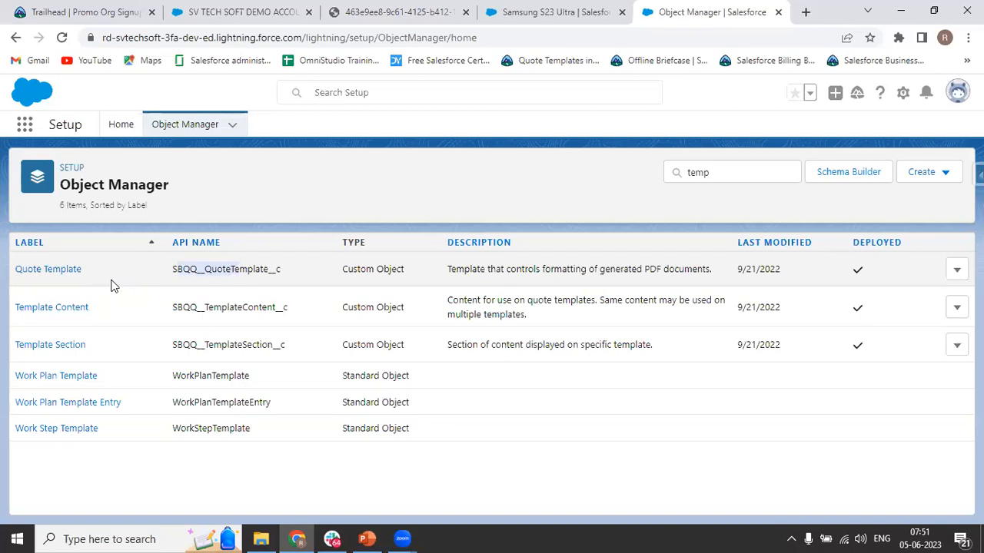
Step: Return to Salesforce CPQ, find Quote Templates with the search "template", show the All list view, and open the AW Proposal template
click(274, 10)
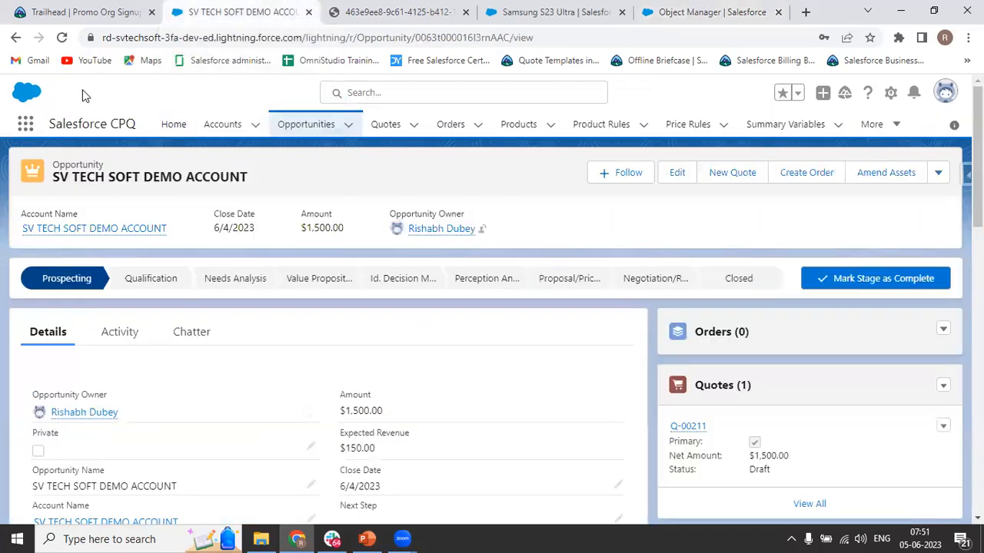
click(25, 125)
text(template)
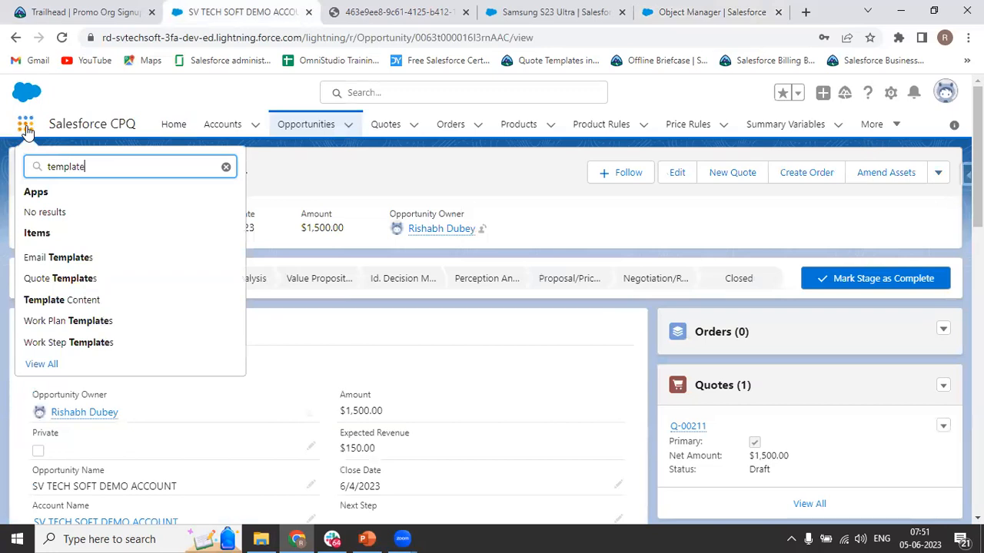
click(51, 279)
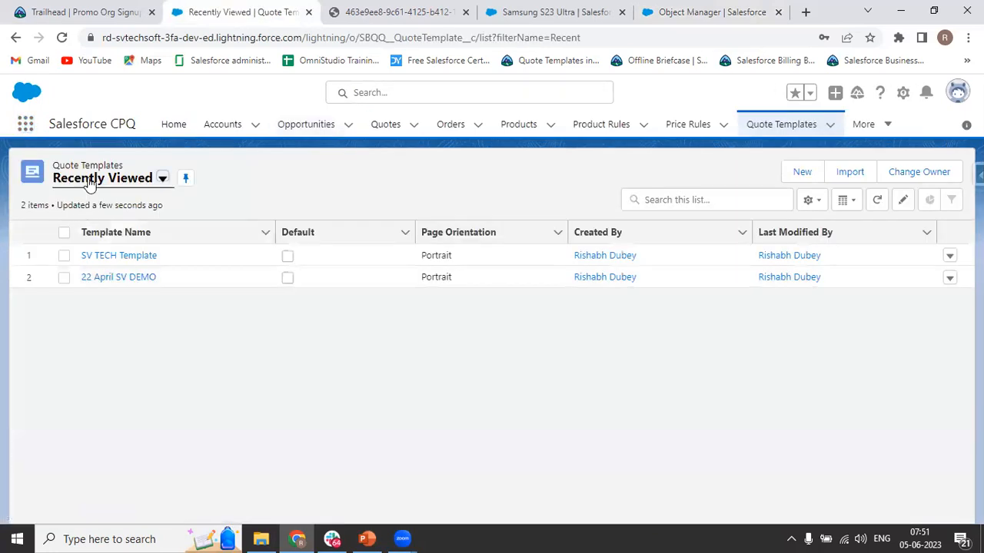
click(90, 181)
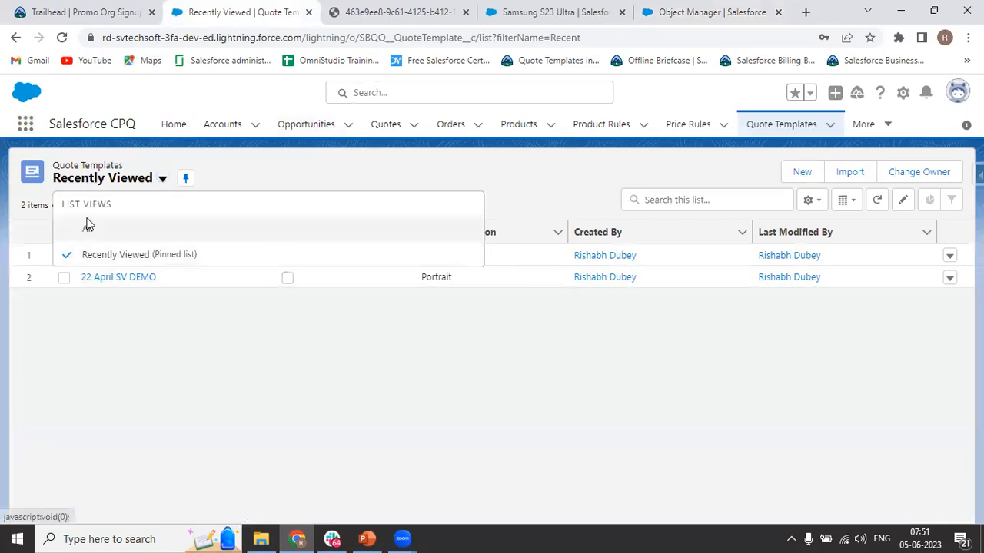
click(88, 224)
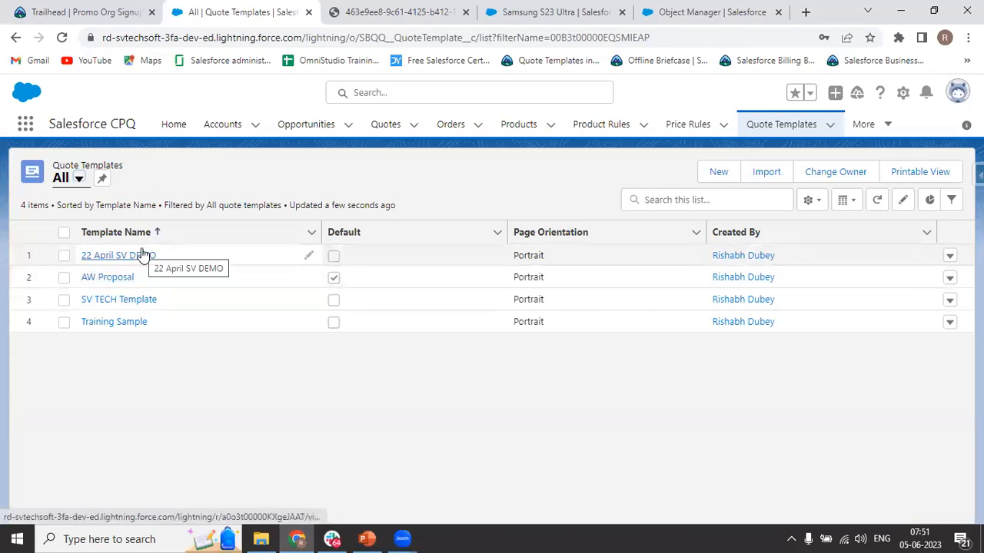
click(107, 283)
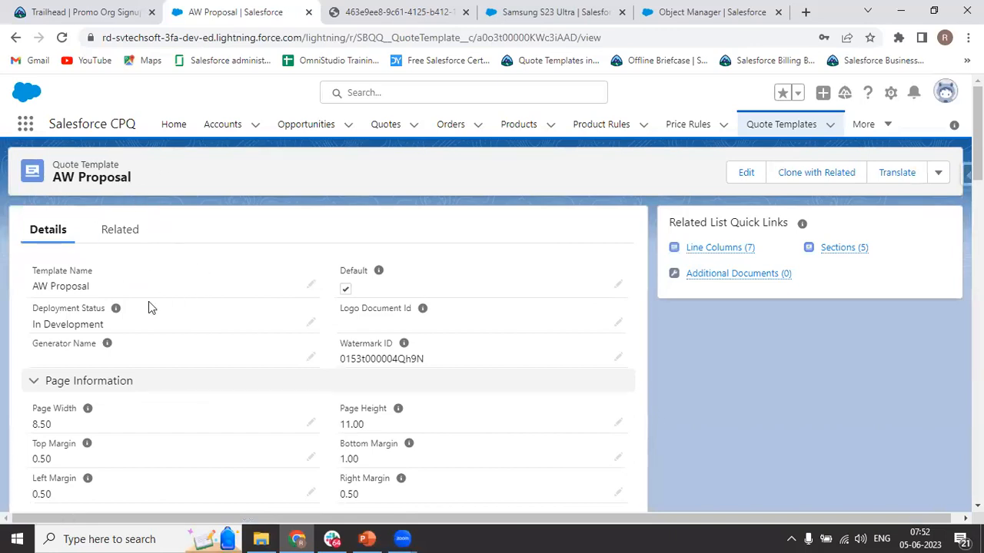
Step: Start document generation for the SV TECH SOFT DEMO ACCOUNT quote and view the available template choices
click(386, 125)
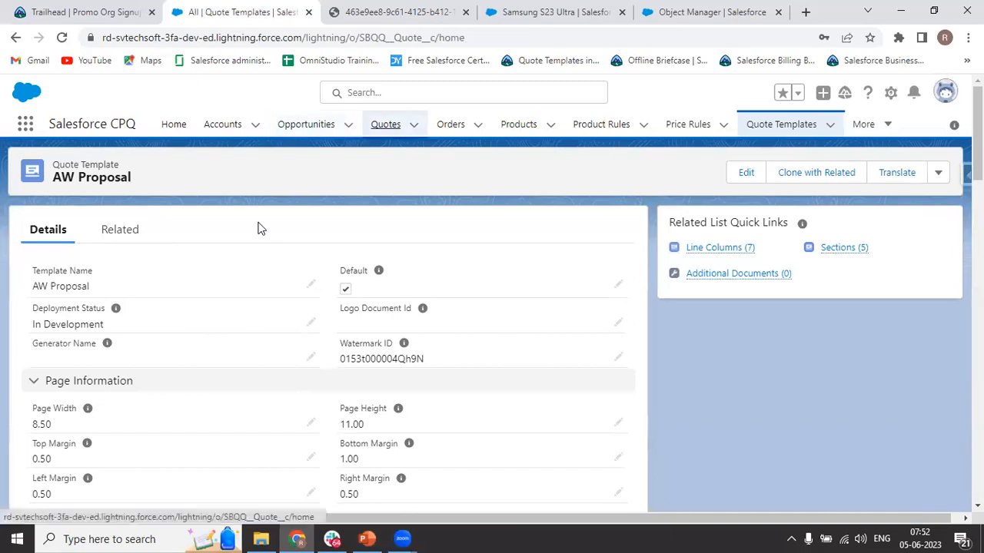
click(96, 255)
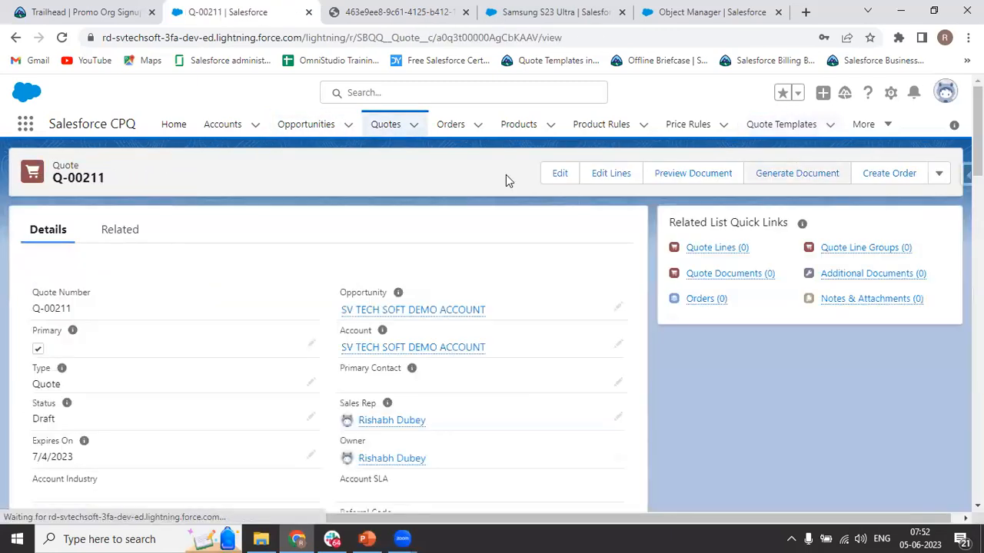
click(807, 174)
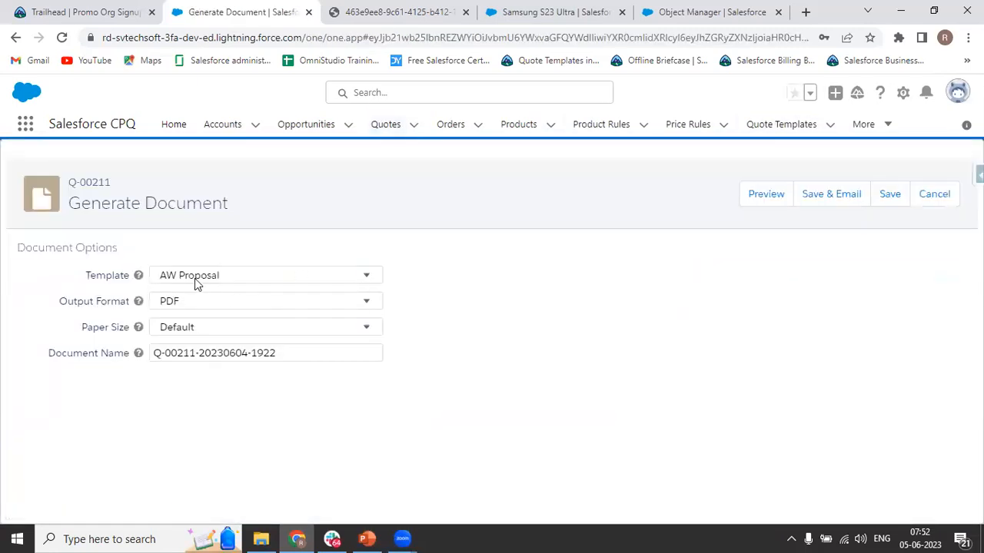
click(194, 279)
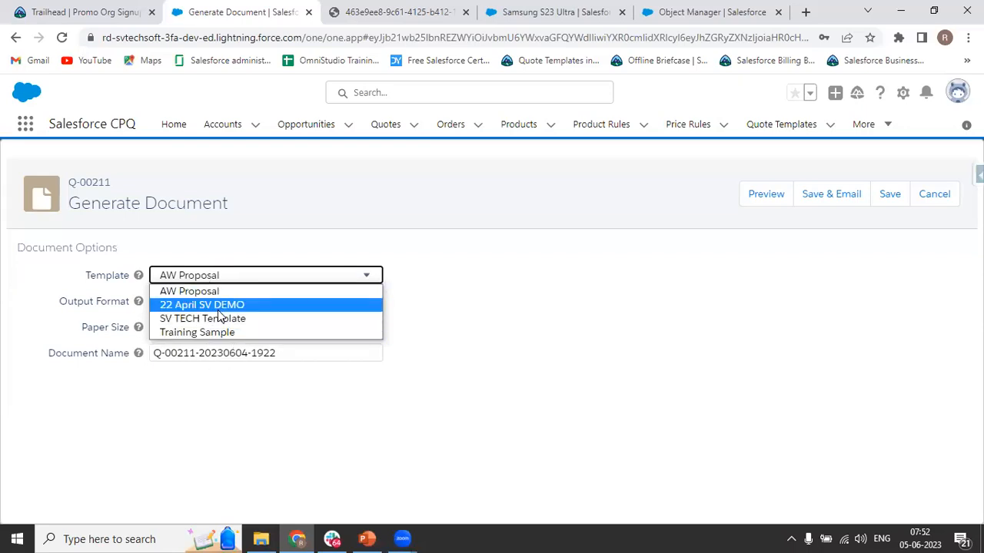
click(25, 124)
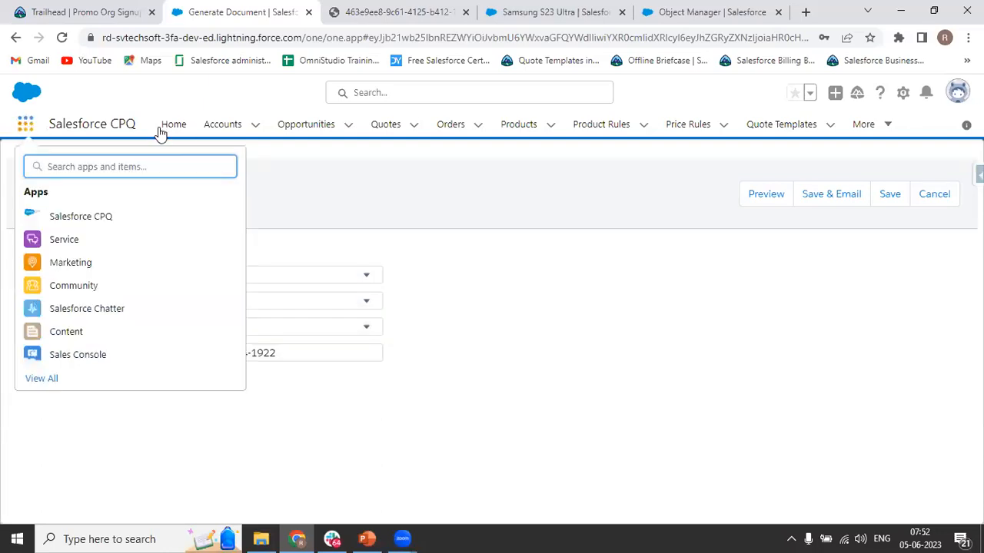
text(quot)
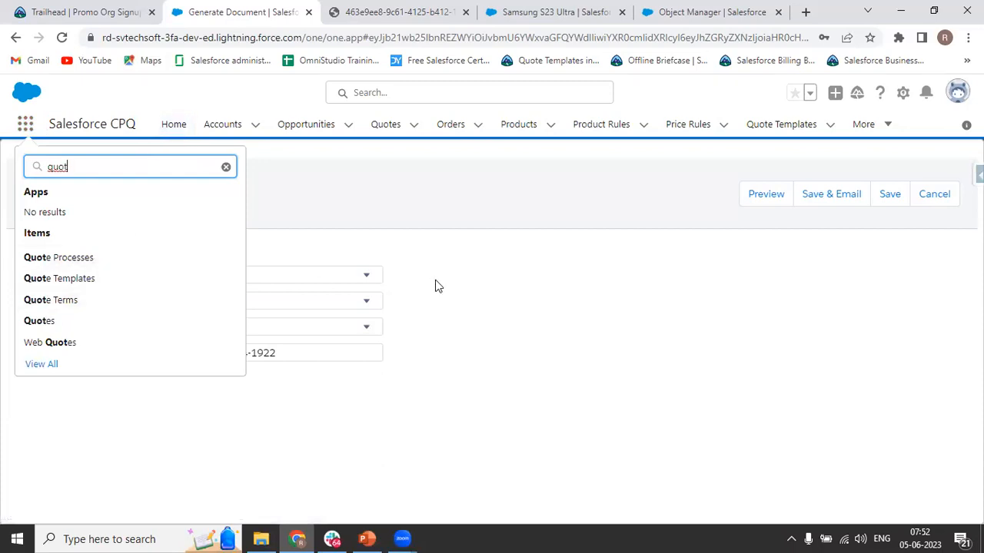
click(226, 166)
click(22, 132)
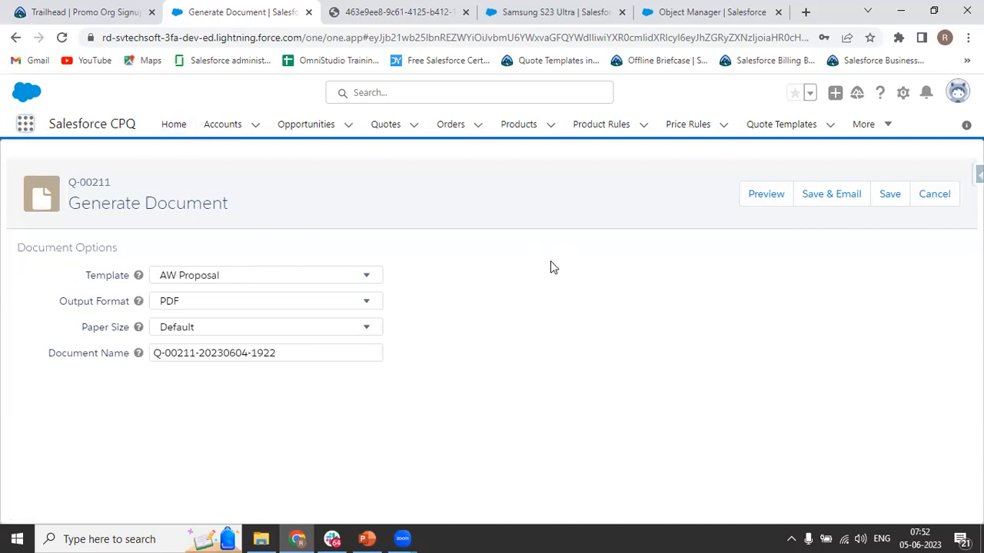
Step: Leave document generation, find the Quotes list by searching for "quo", and open the SV TECH SOFT DEMO ACCOUNT quote
click(29, 125)
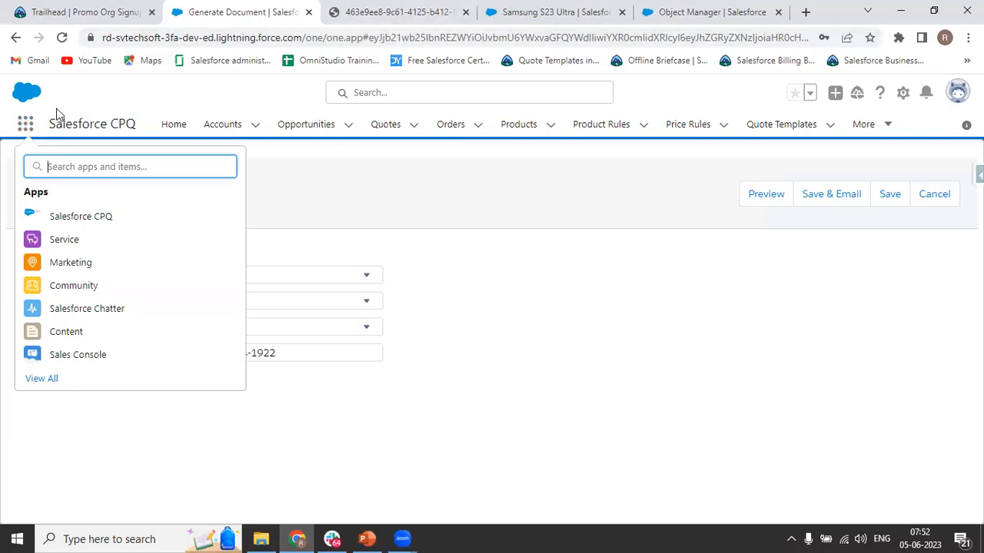
text(quo)
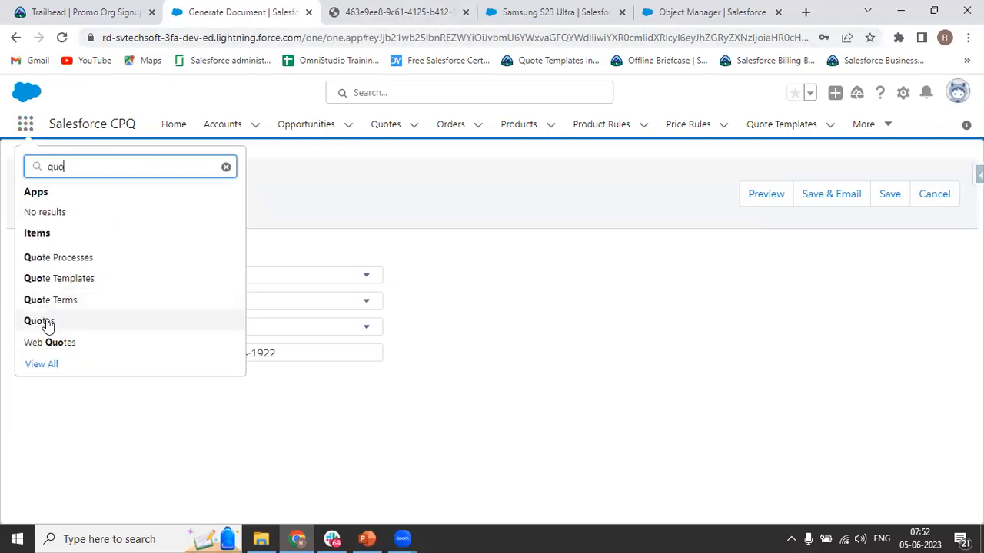
click(42, 321)
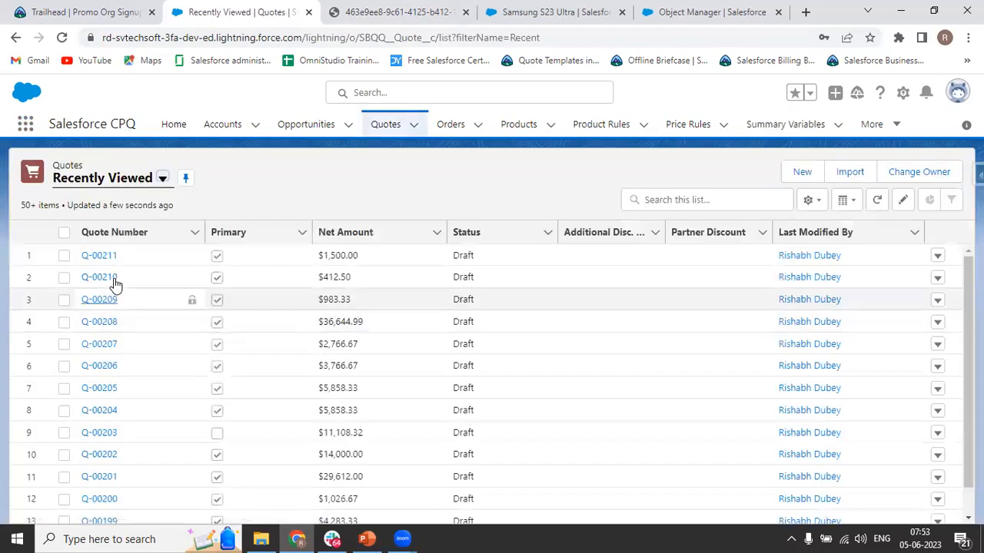
click(96, 256)
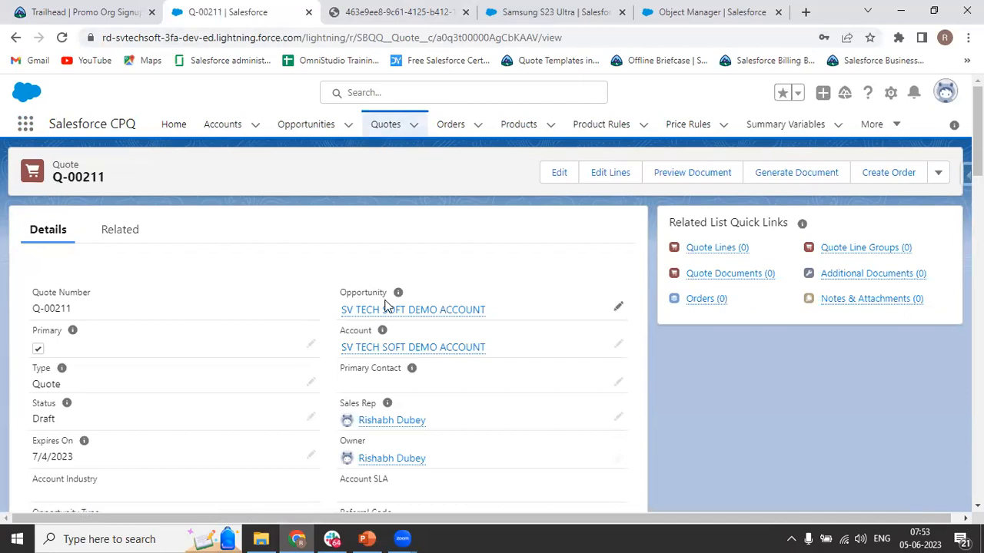
Step: Open the quote's related SV TECH SOFT DEMO ACCOUNT opportunity and review its details, quotes, and products
mouse_move(386, 308)
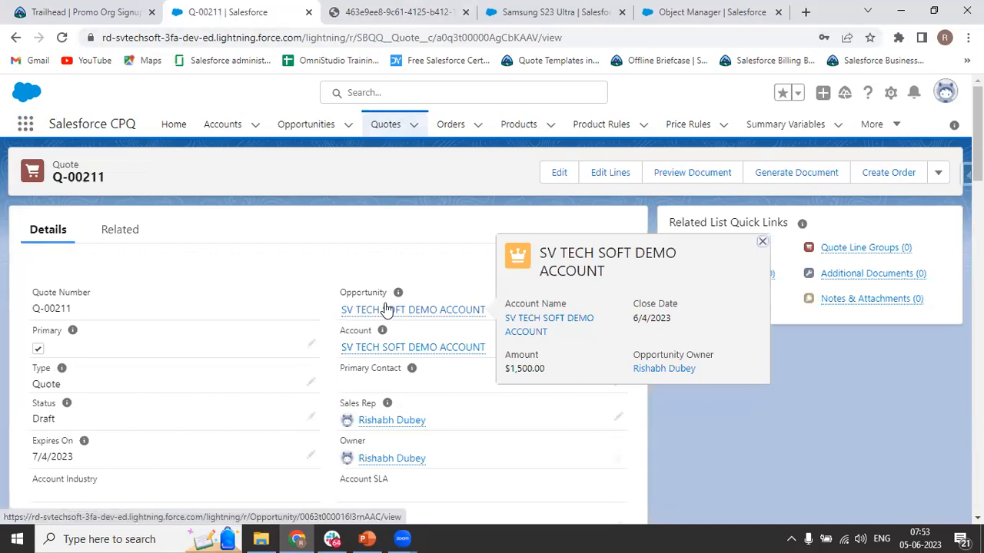
click(386, 307)
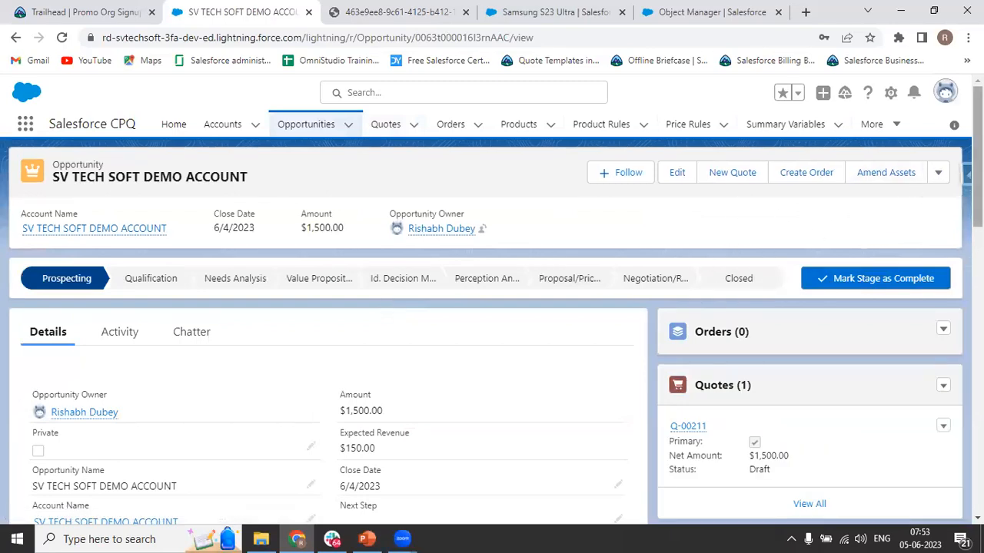
scroll(492, 307, down, 1)
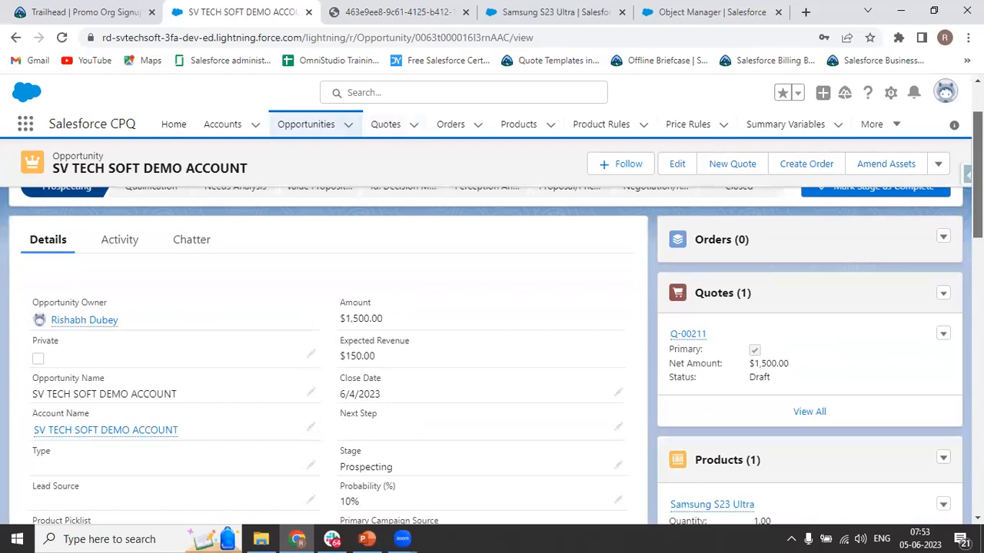
scroll(610, 362, down, 2)
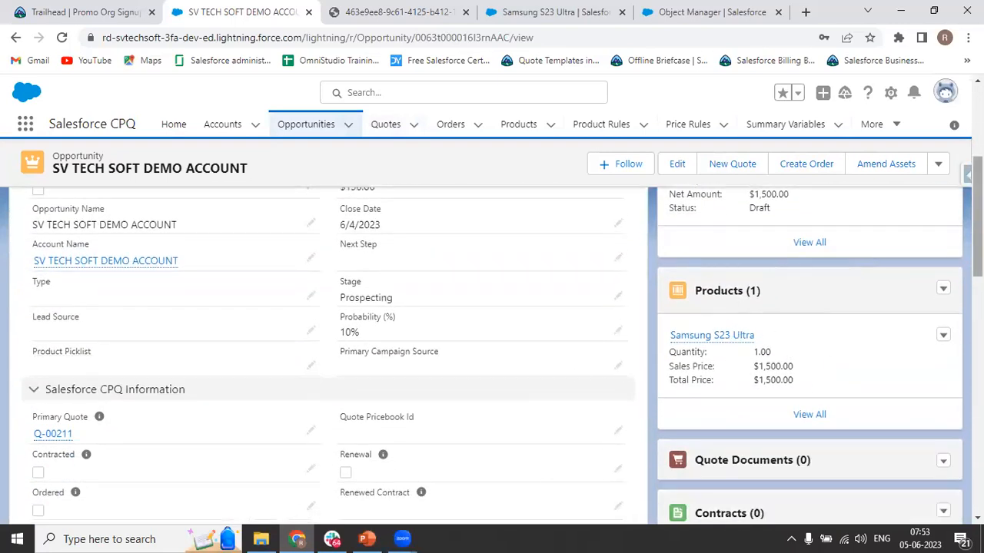
scroll(718, 286, up, 1)
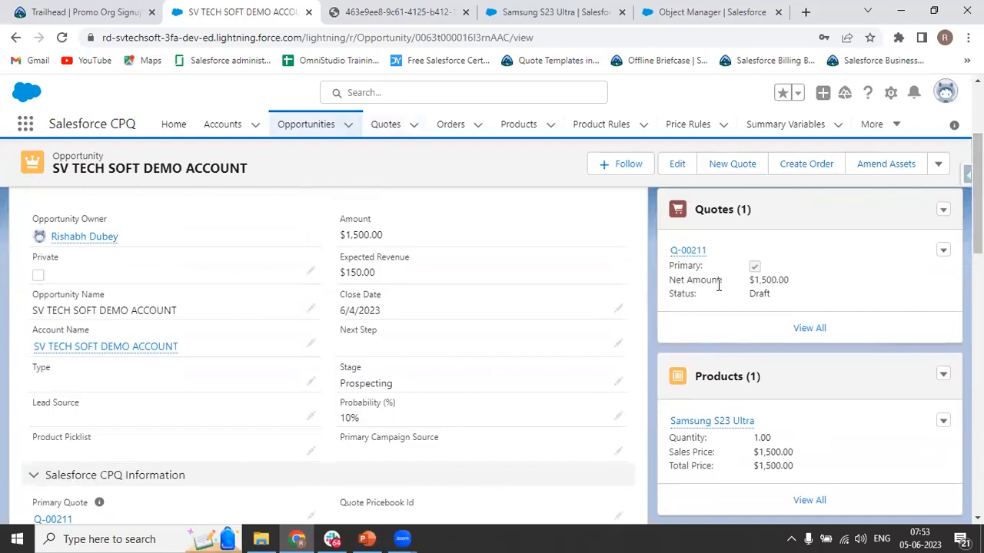
Step: Open the opportunity's primary quote in a new browser tab and display its related records
right_click(688, 253)
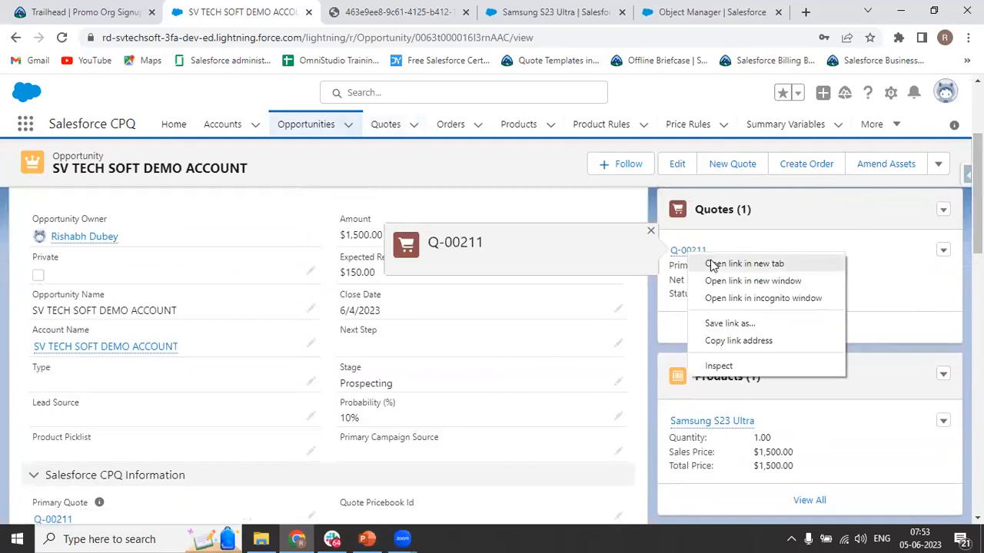
click(711, 264)
click(321, 10)
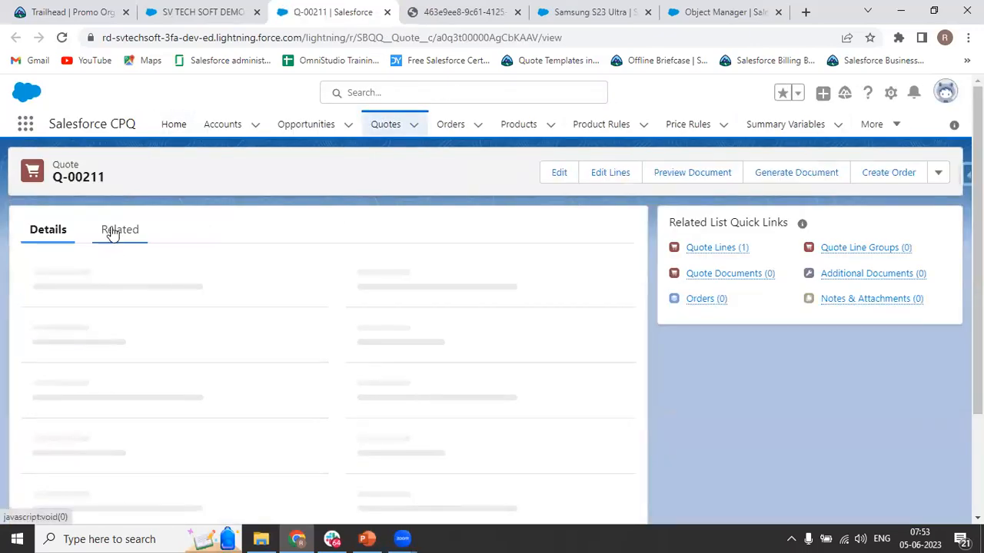
click(115, 230)
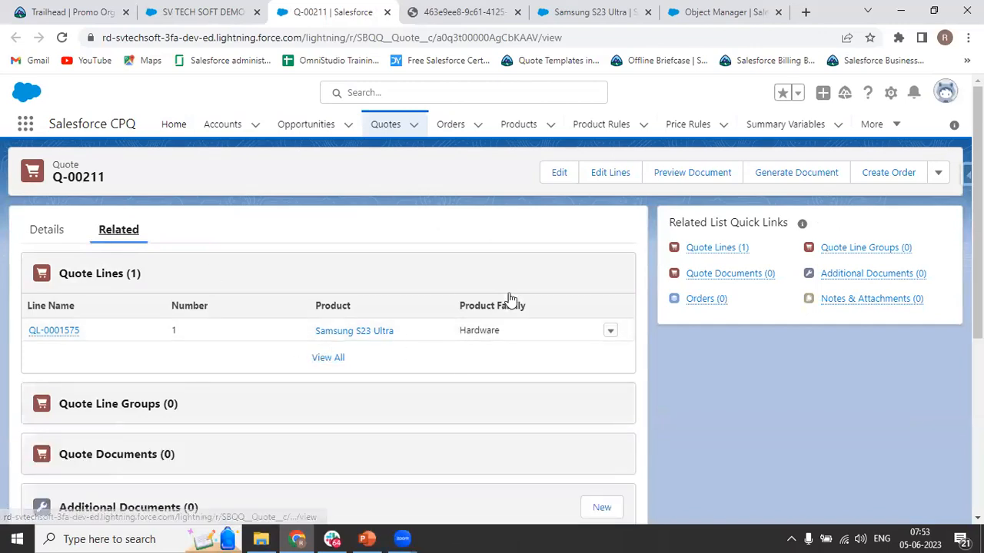
Step: Check the signature page of the downloaded quote PDF and the opportunity's quote summary, and return to the quote record
click(462, 10)
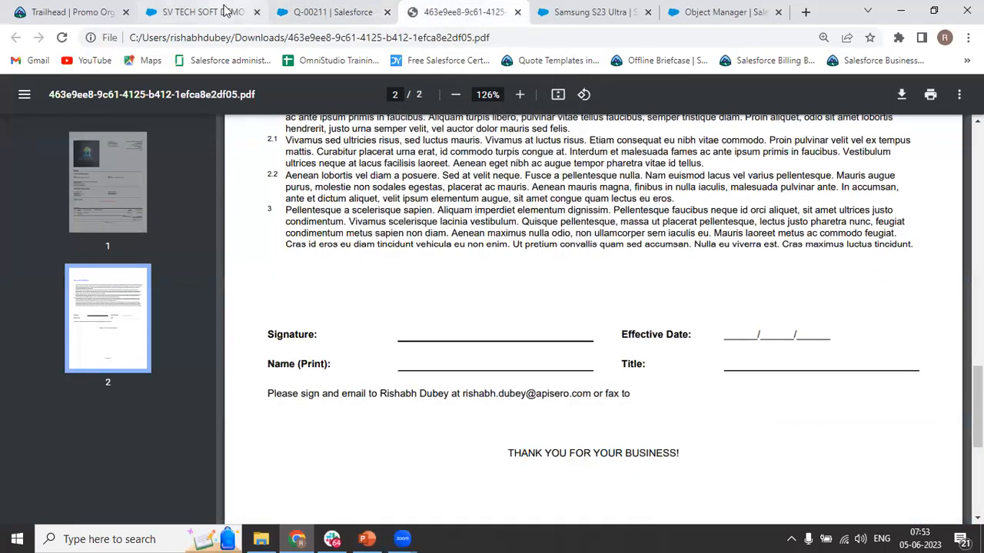
click(222, 11)
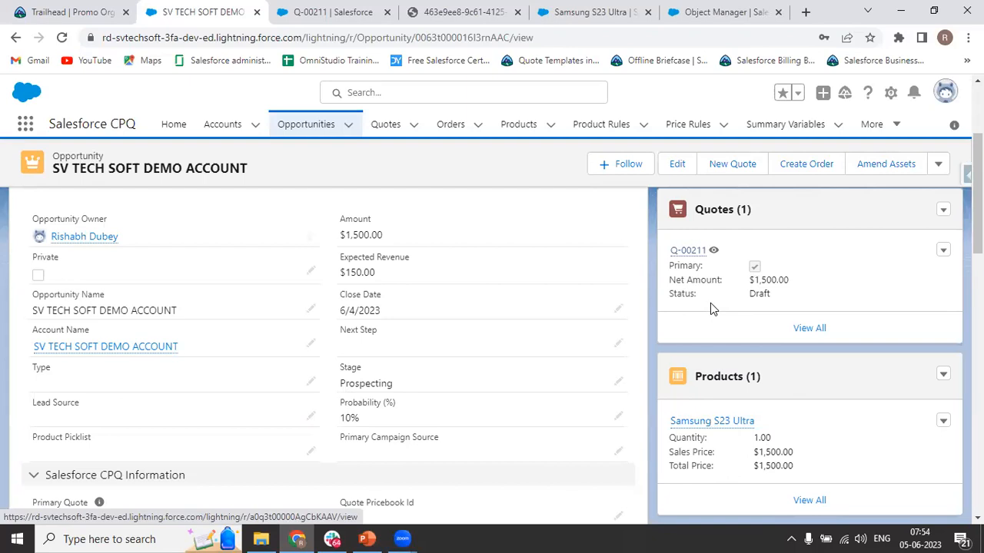
click(327, 12)
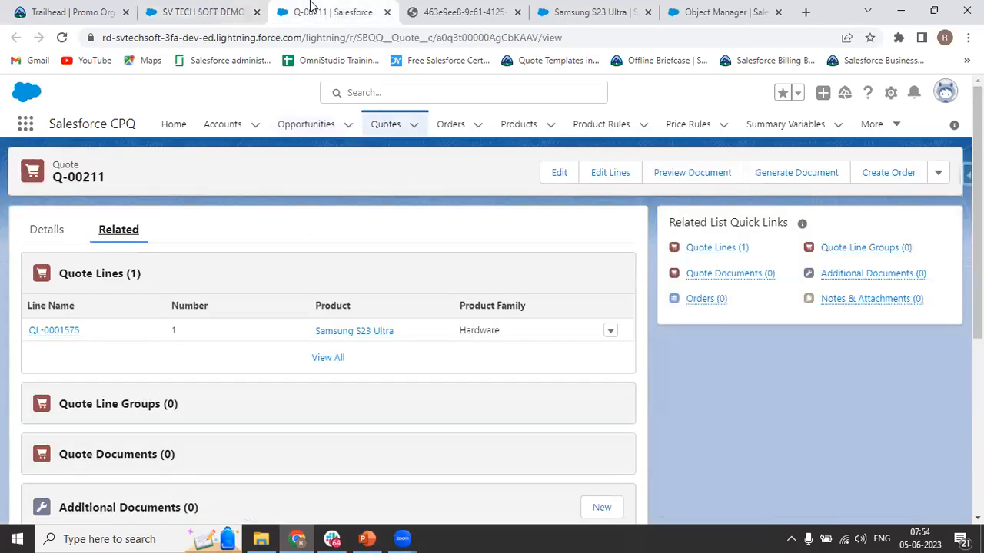
Step: Review the quote's detail fields and its related quote lines and documents, ending on the details
click(48, 232)
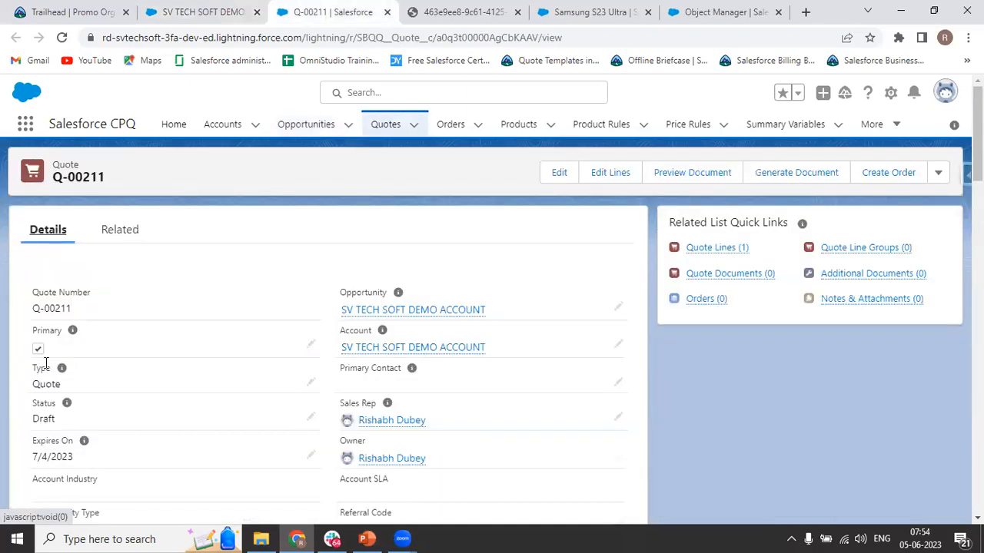
click(100, 235)
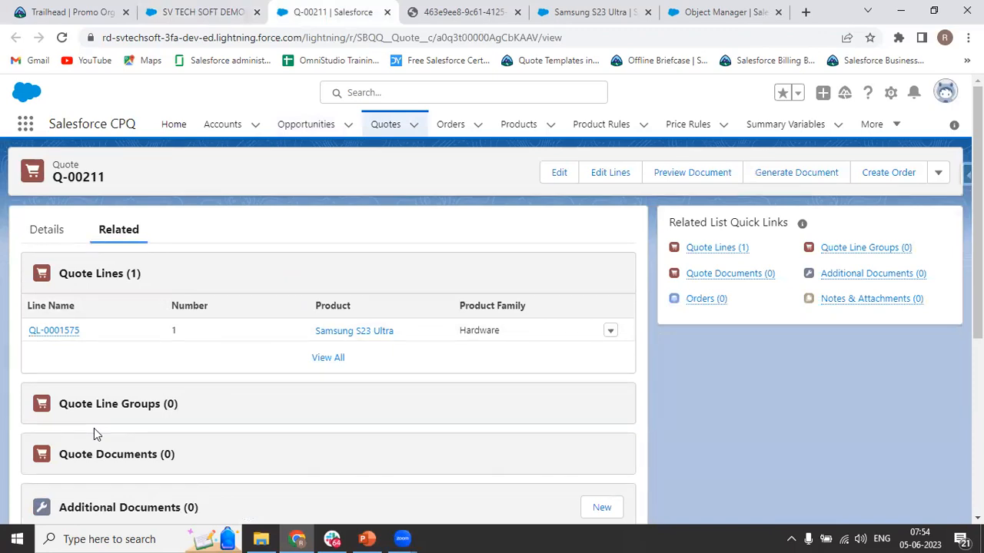
click(48, 235)
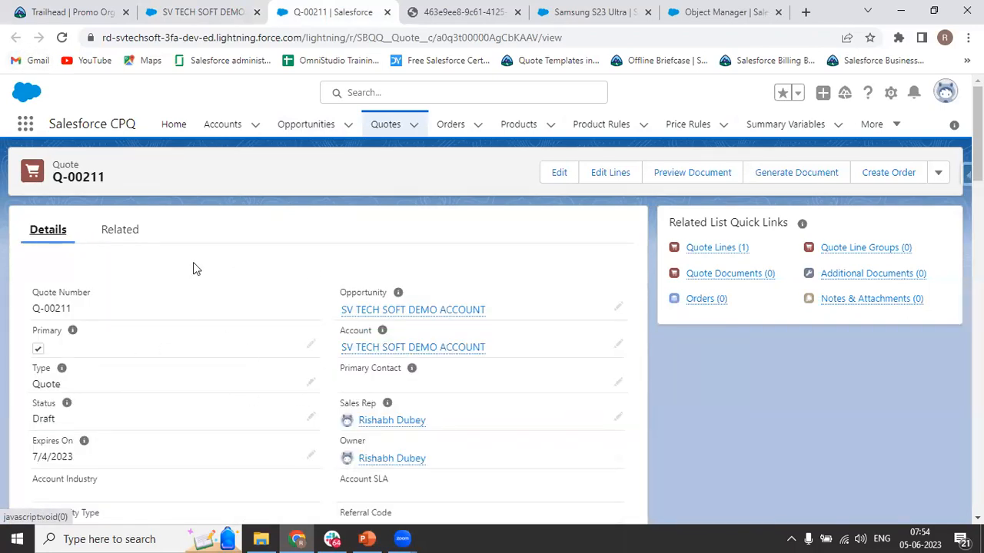
Step: Open the opportunity linked to the quote and examine its details, Salesforce CPQ information, quotes, and products
click(372, 309)
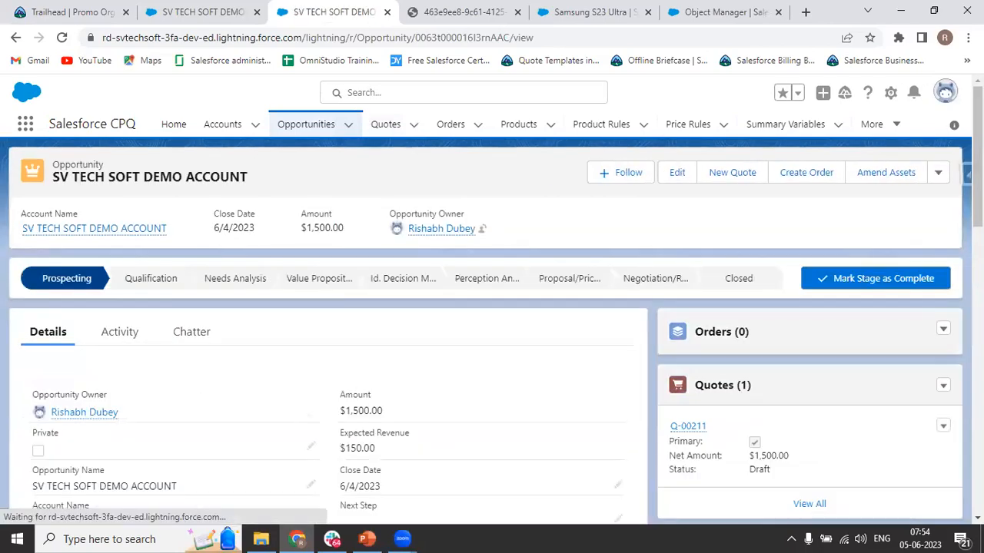
scroll(492, 331, down, 3)
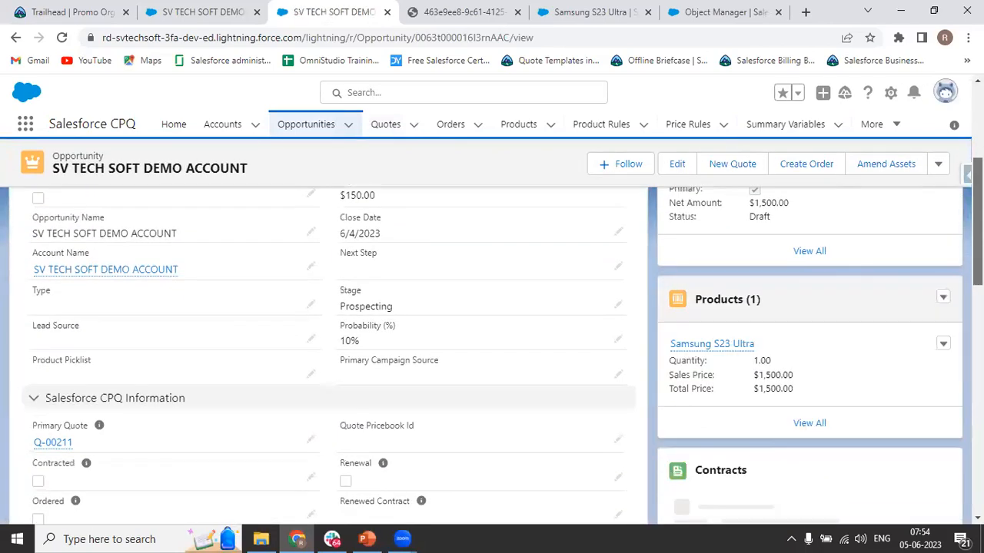
scroll(492, 331, up, 3)
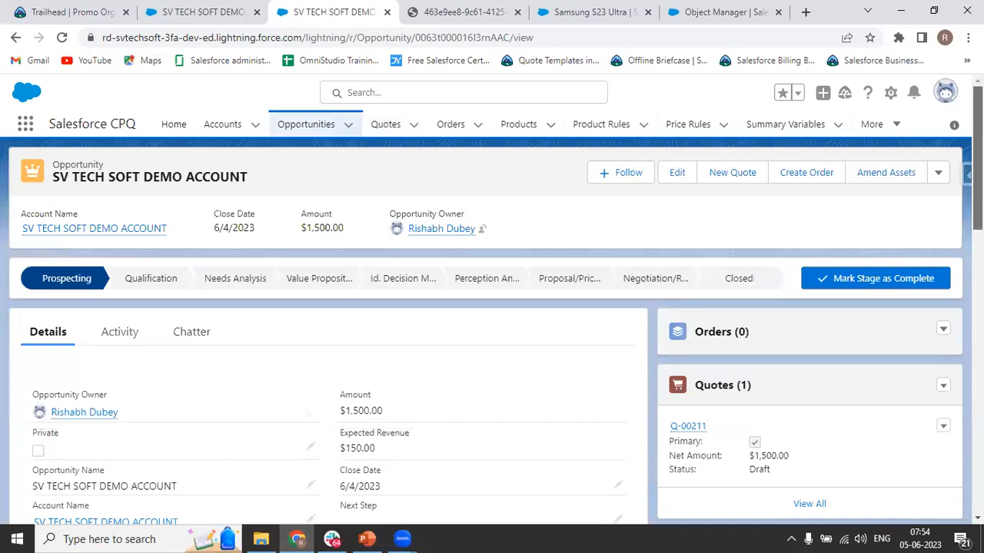
scroll(492, 331, down, 2)
scroll(491, 330, down, 1)
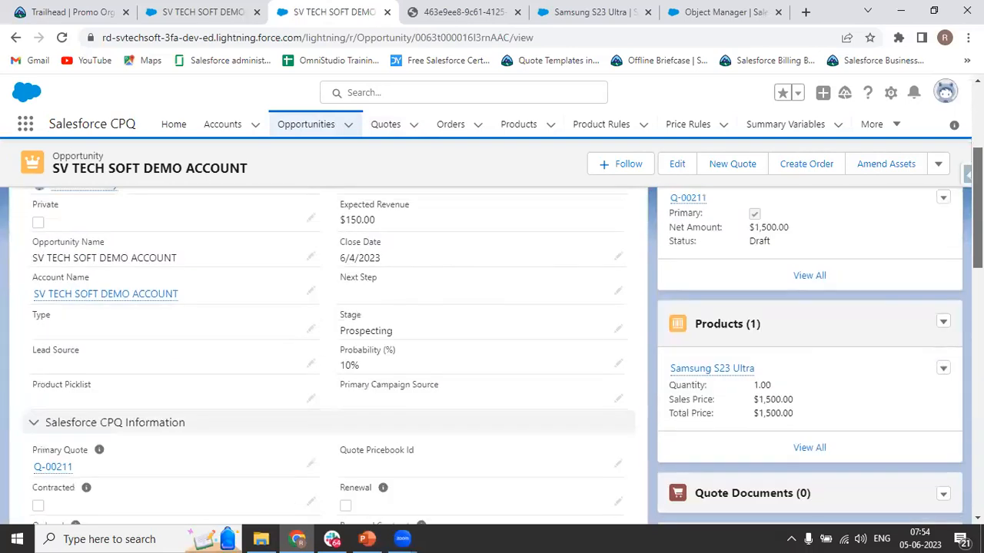
scroll(492, 330, up, 1)
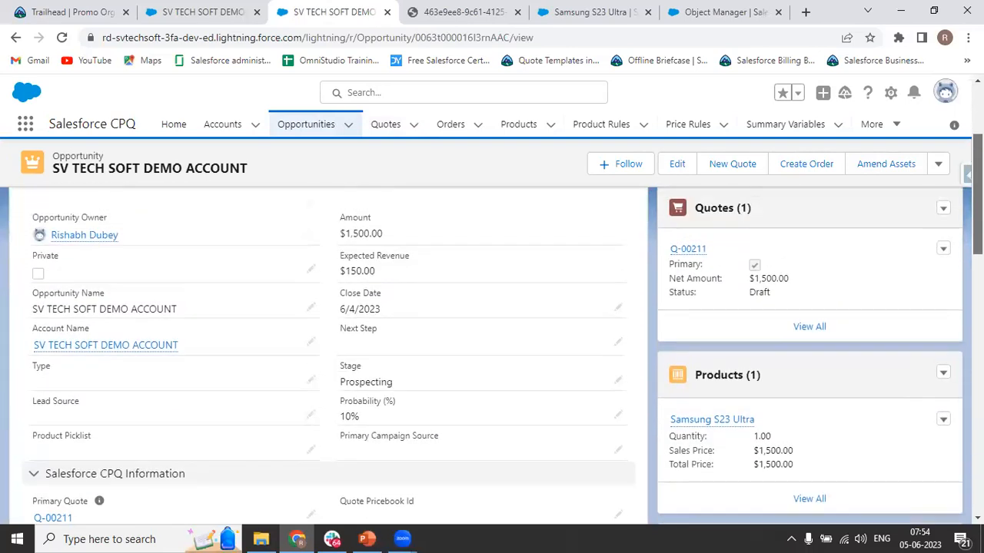
scroll(331, 346, up, 1)
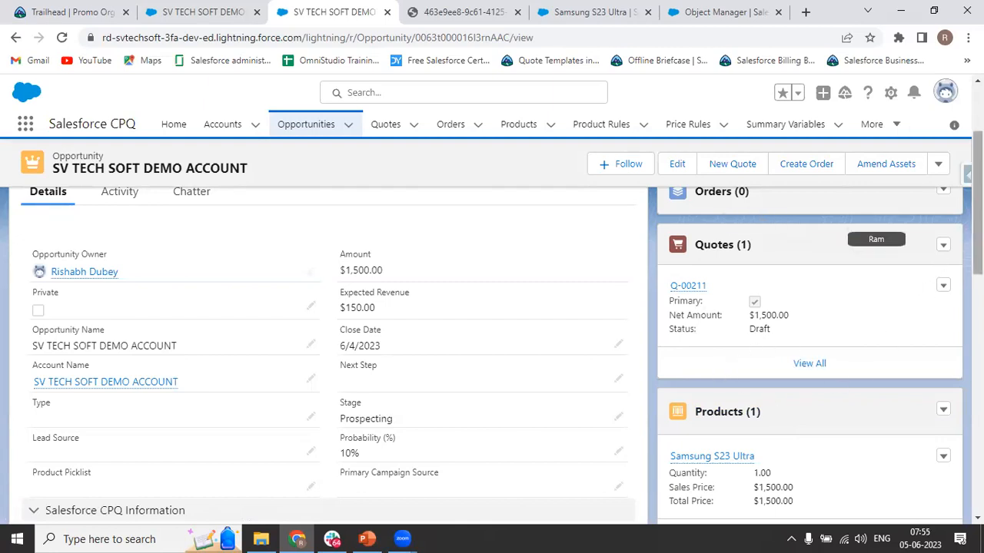
scroll(977, 192, up, 2)
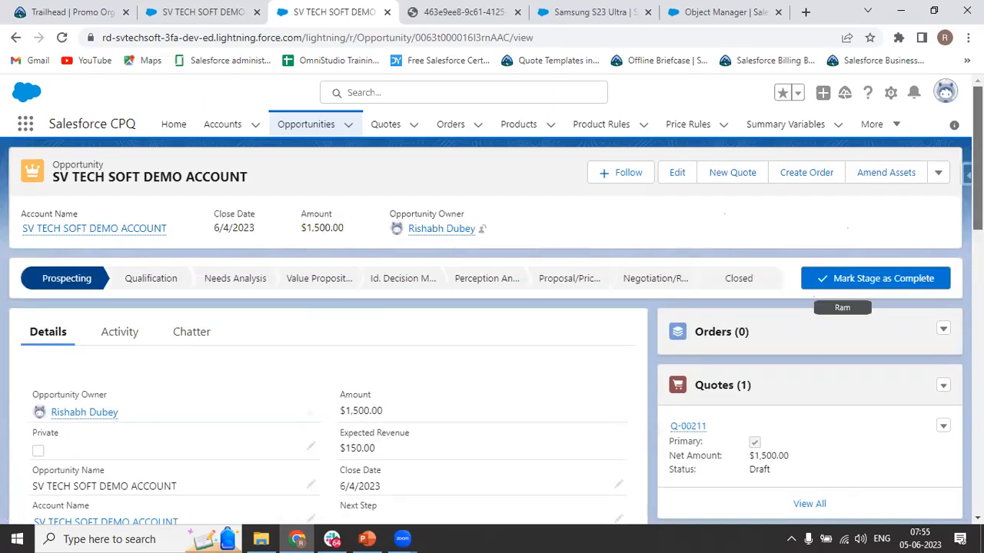
Step: Set the SV TECH SOFT DEMO ACCOUNT opportunity's stage to Closed Won and save it
click(727, 285)
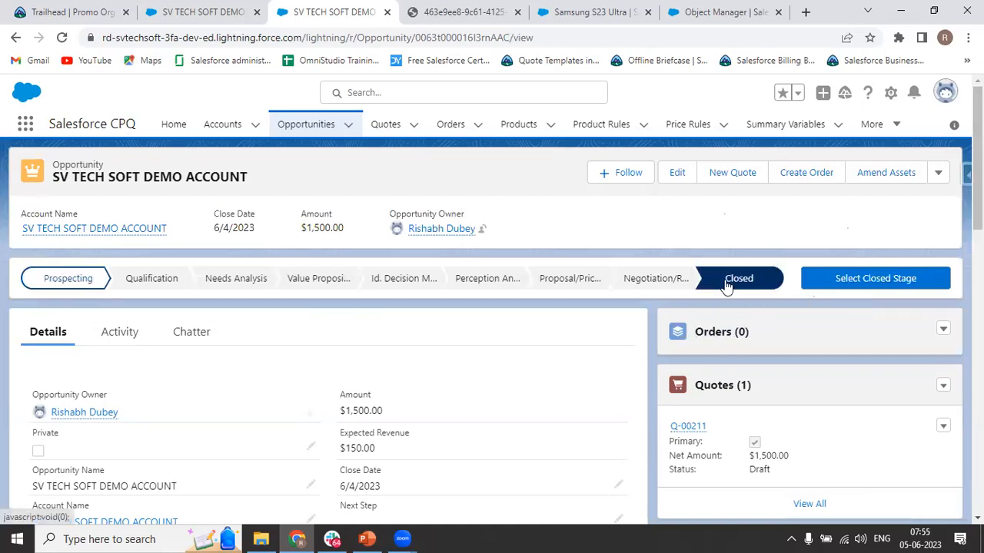
click(830, 281)
click(325, 298)
click(325, 327)
click(684, 356)
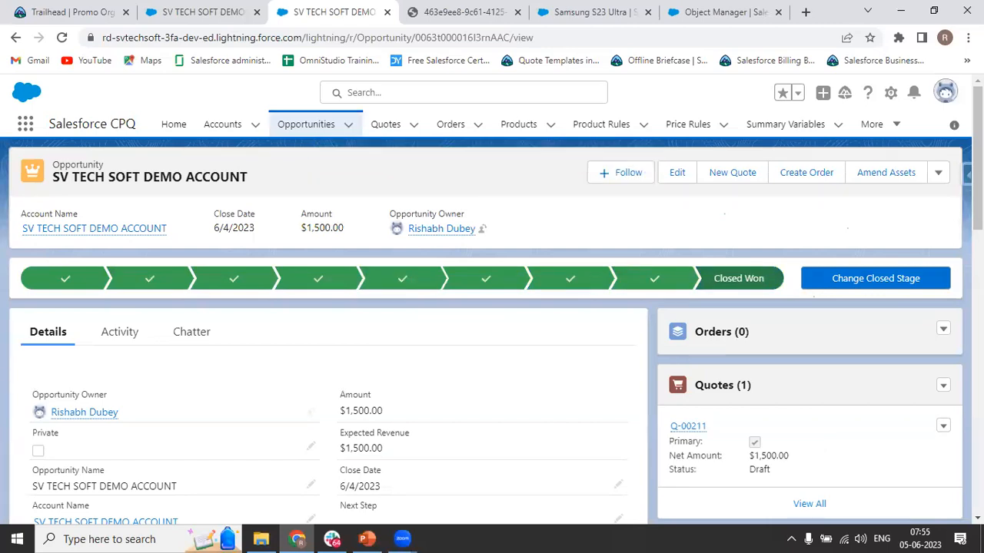
Step: Mark the opportunity as Contracted in its Salesforce CPQ information and save the record
scroll(959, 322, down, 8)
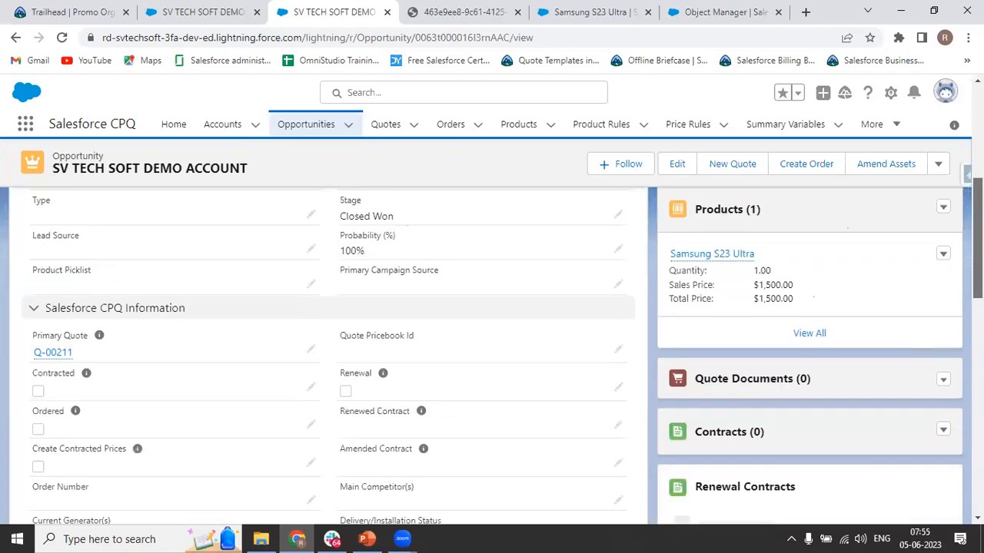
scroll(958, 300, up, 3)
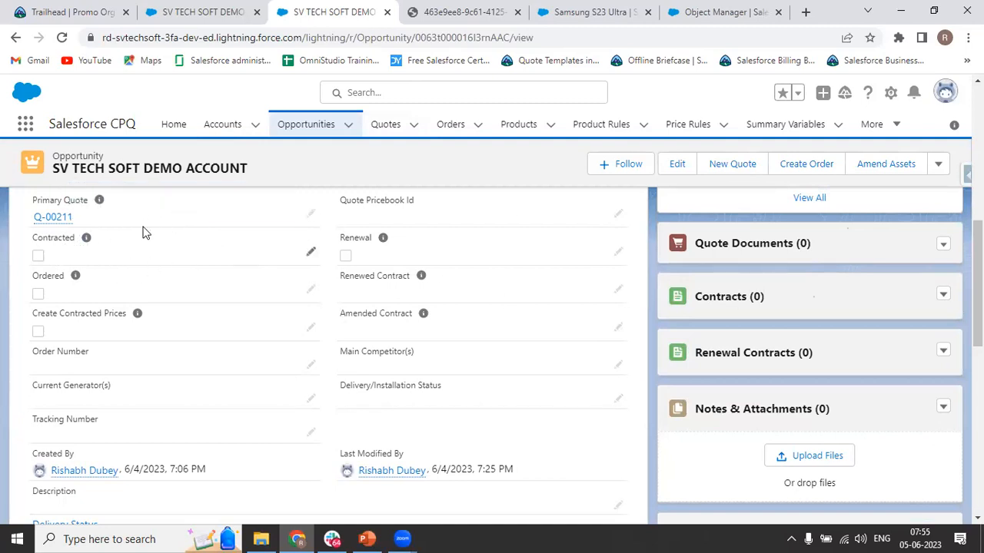
scroll(249, 267, down, 1)
scroll(248, 266, up, 1)
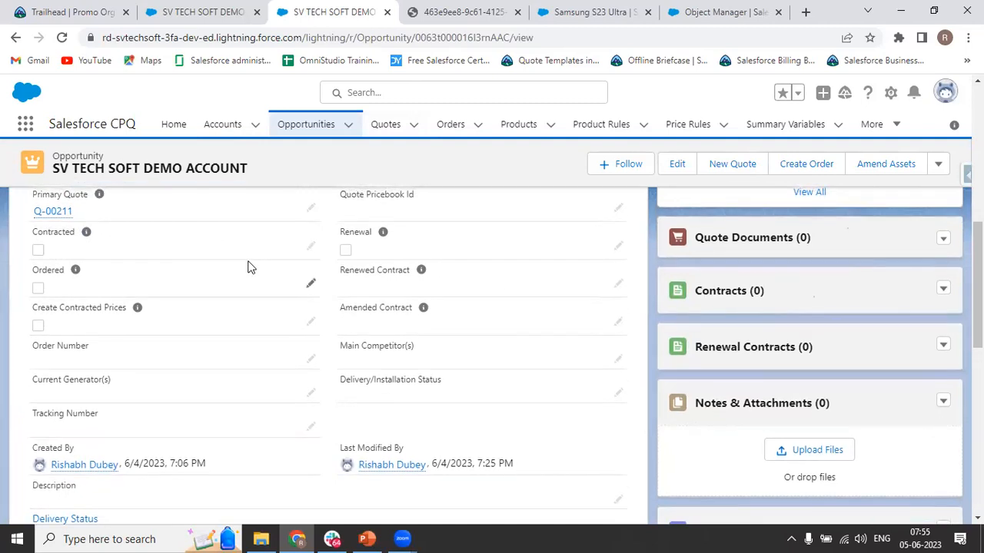
click(312, 246)
click(43, 254)
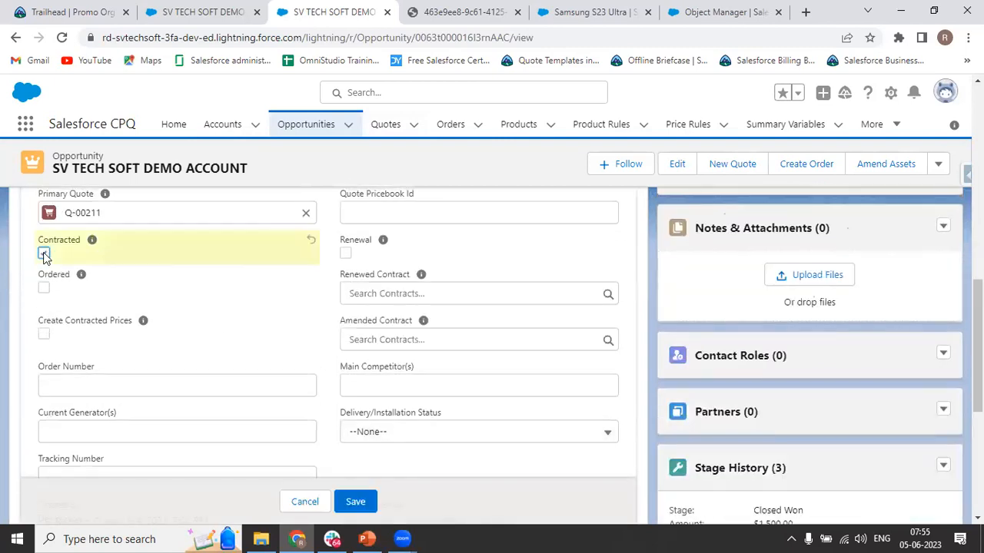
click(358, 502)
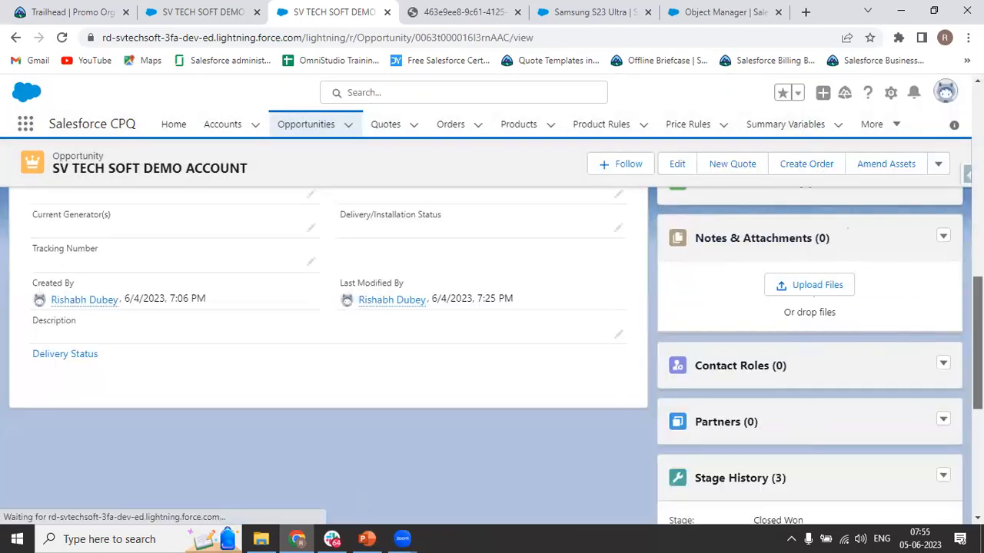
Step: Check the opportunity's related Contracts list and return to the opportunity record
scroll(492, 354, up, 3)
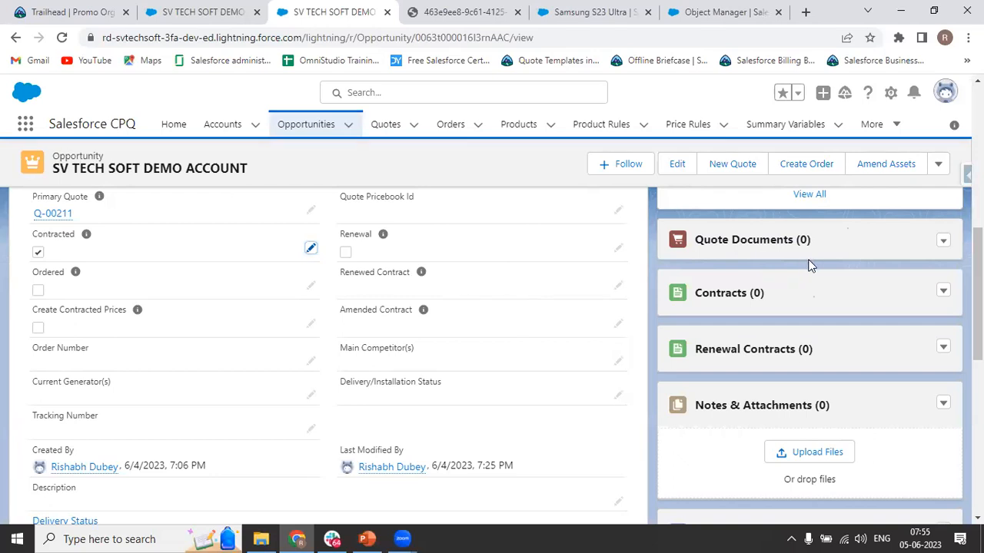
click(717, 294)
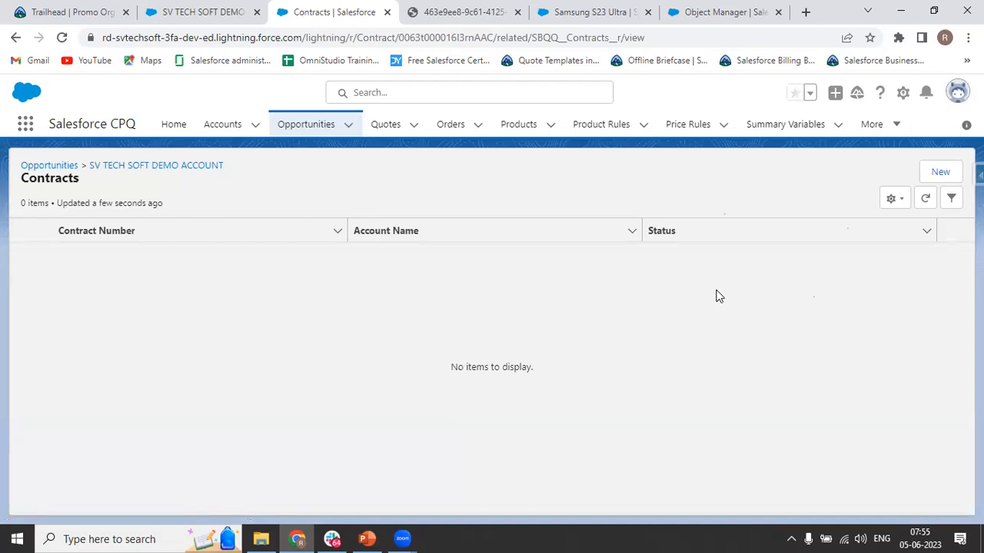
click(15, 37)
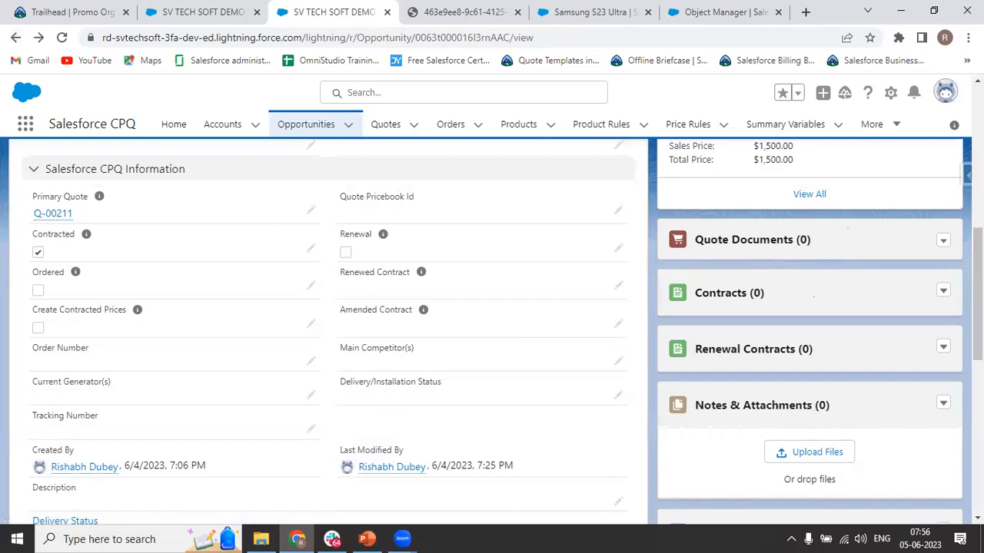
Step: Open the opportunity's account, review its related quotes, contracts, and assets, and return to recheck the opportunity's contracts
scroll(55, 433, up, 10)
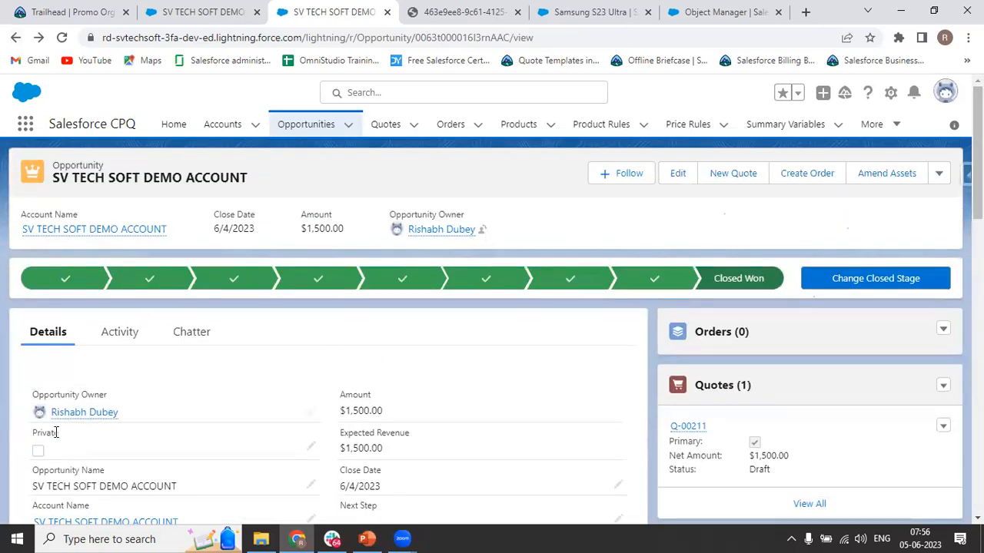
click(43, 521)
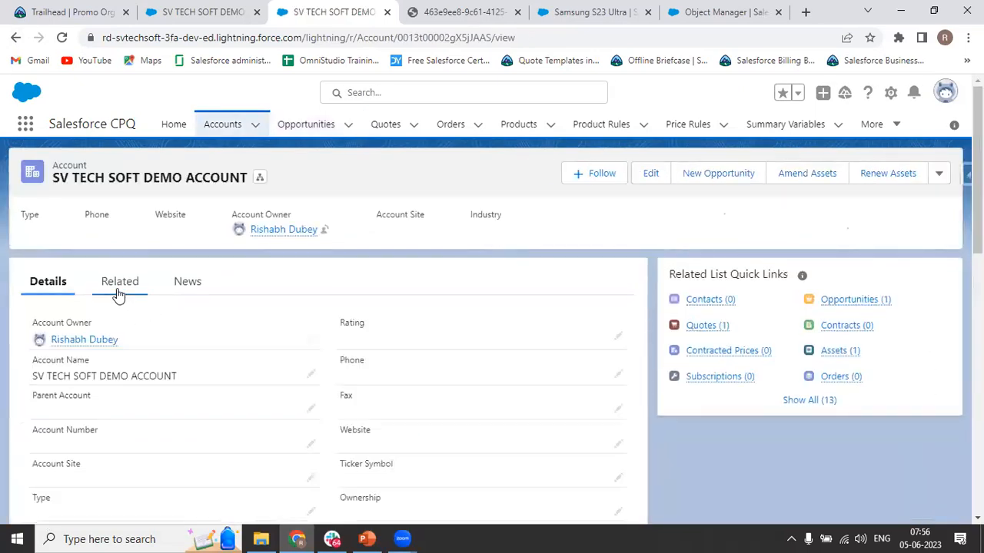
click(116, 292)
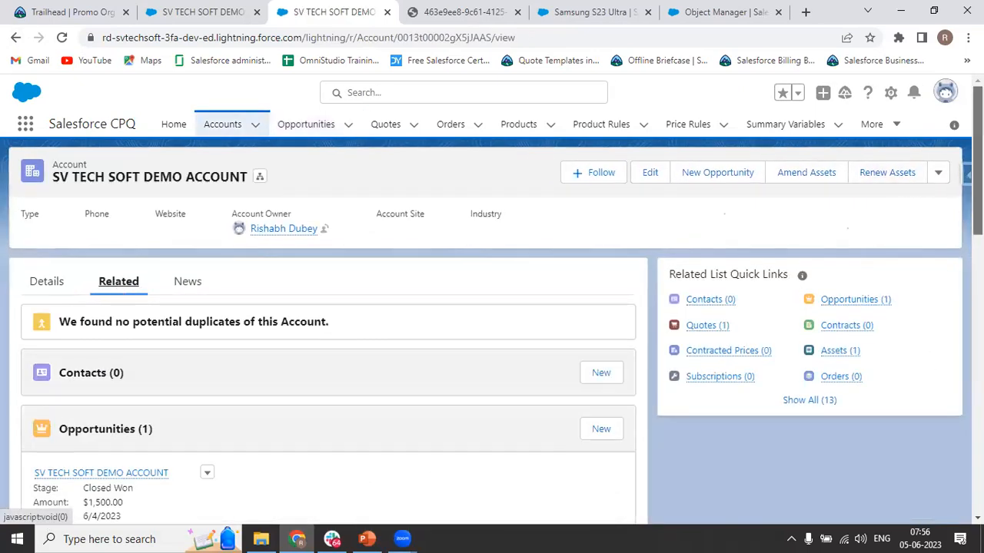
scroll(329, 346, down, 5)
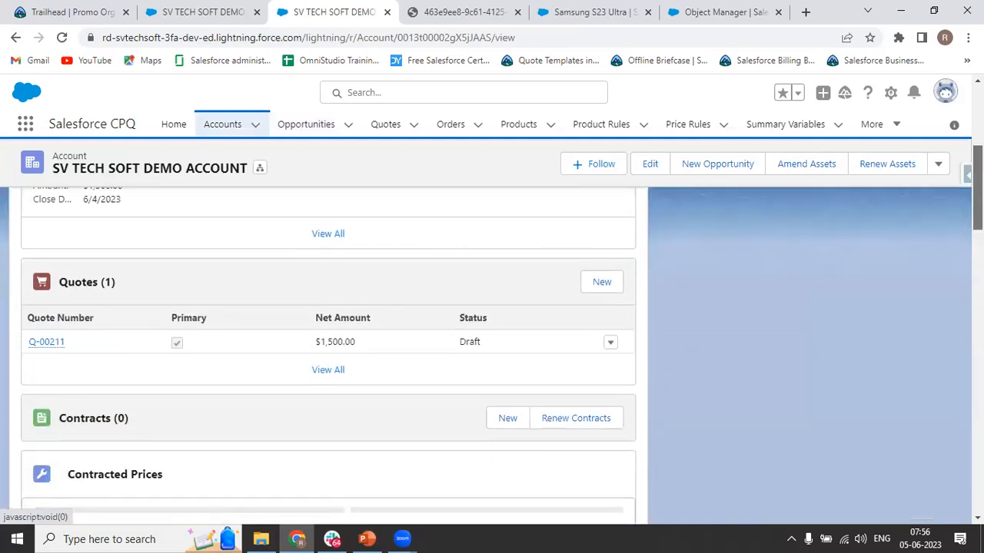
scroll(328, 346, down, 2)
scroll(328, 346, up, 5)
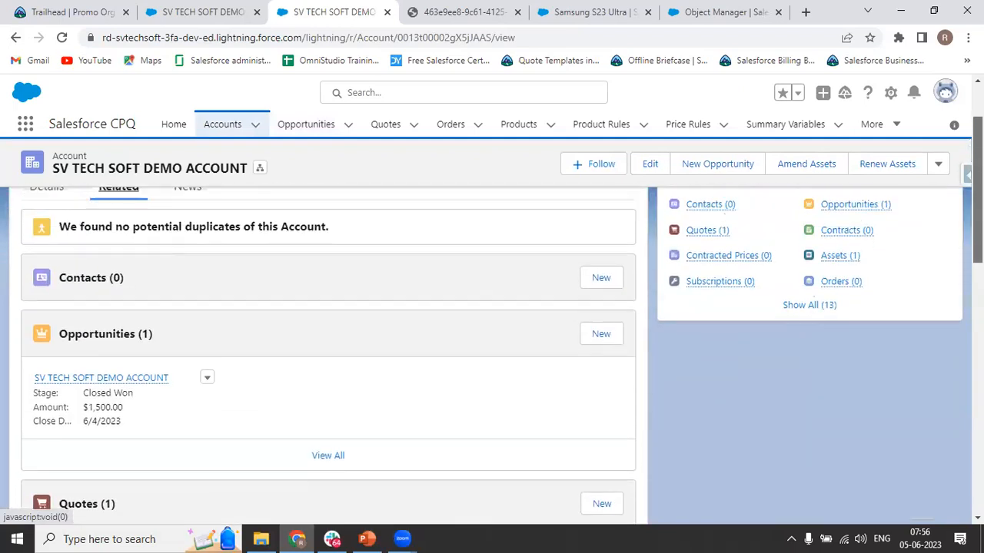
scroll(911, 238, down, 3)
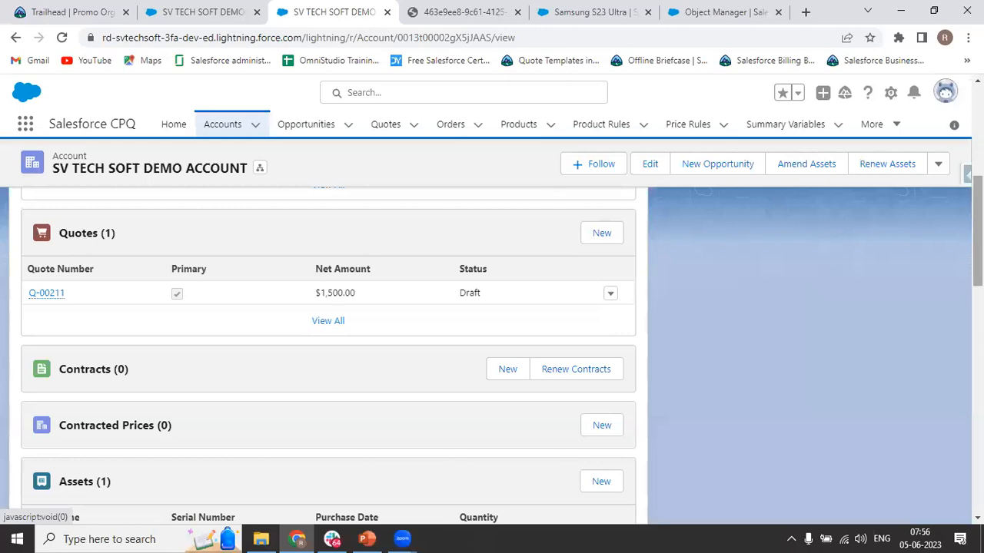
click(15, 37)
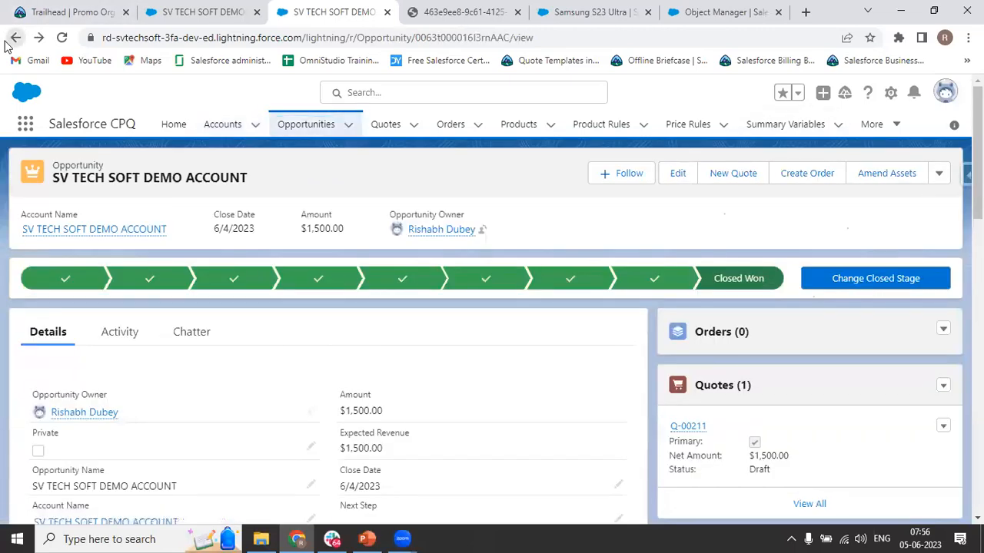
scroll(956, 320, down, 6)
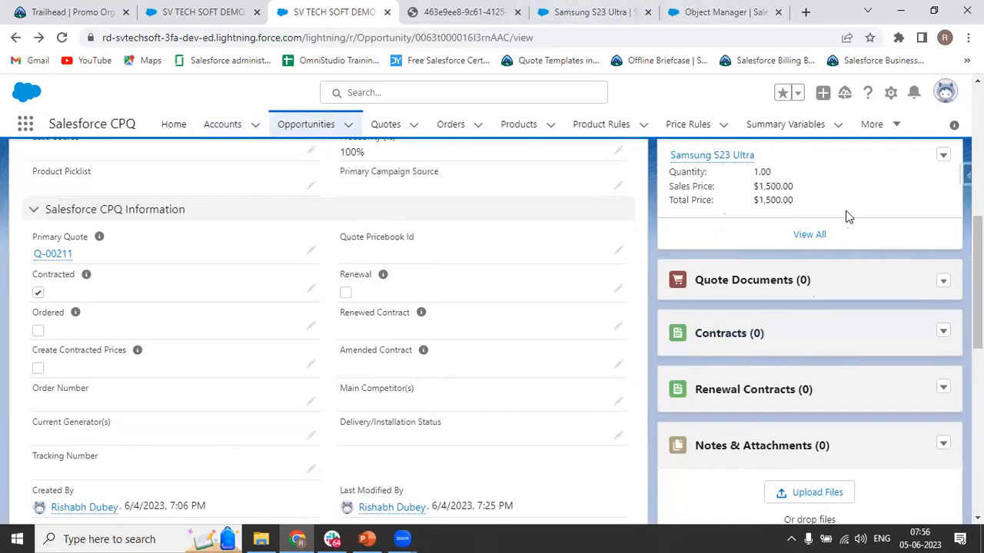
scroll(502, 332, up, 10)
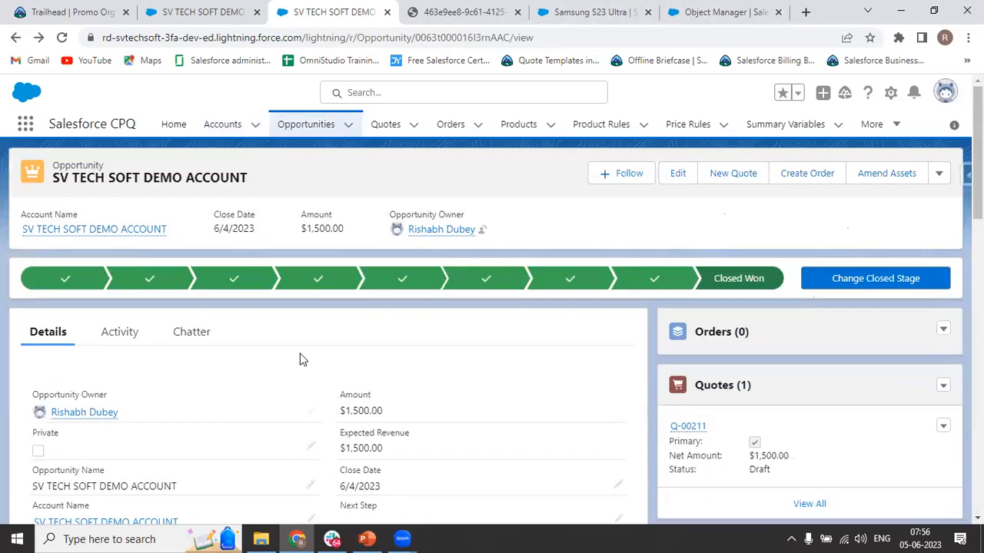
Step: Open the opportunity's account in a new browser tab and examine its related contracts, contracted prices, assets, and subscriptions
right_click(47, 522)
click(80, 405)
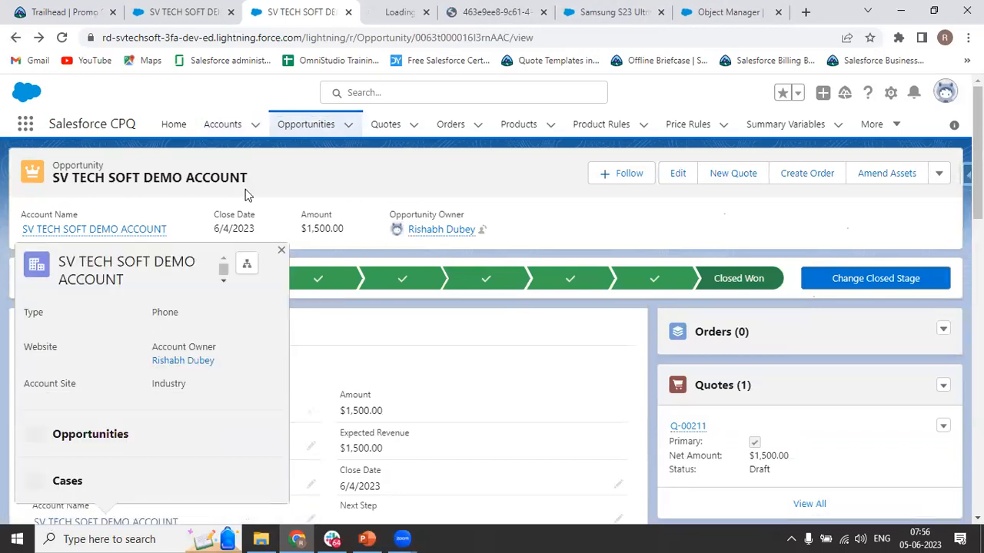
click(441, 6)
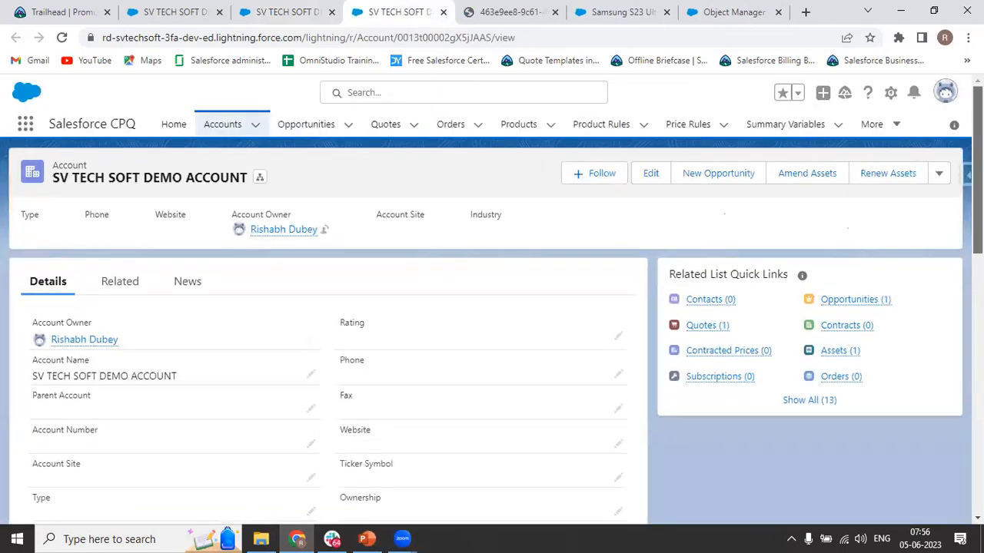
scroll(911, 273, down, 2)
drag(978, 238, 977, 180)
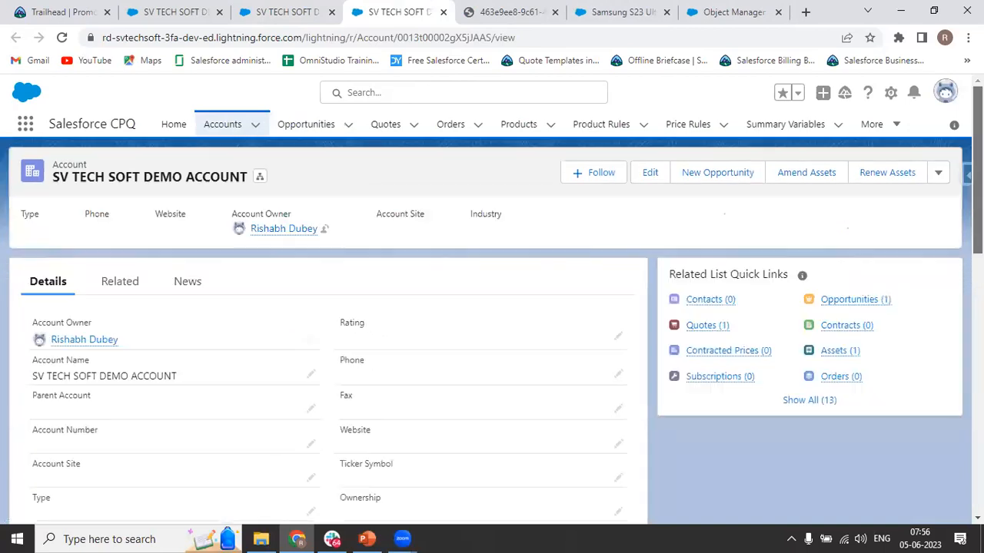
click(110, 285)
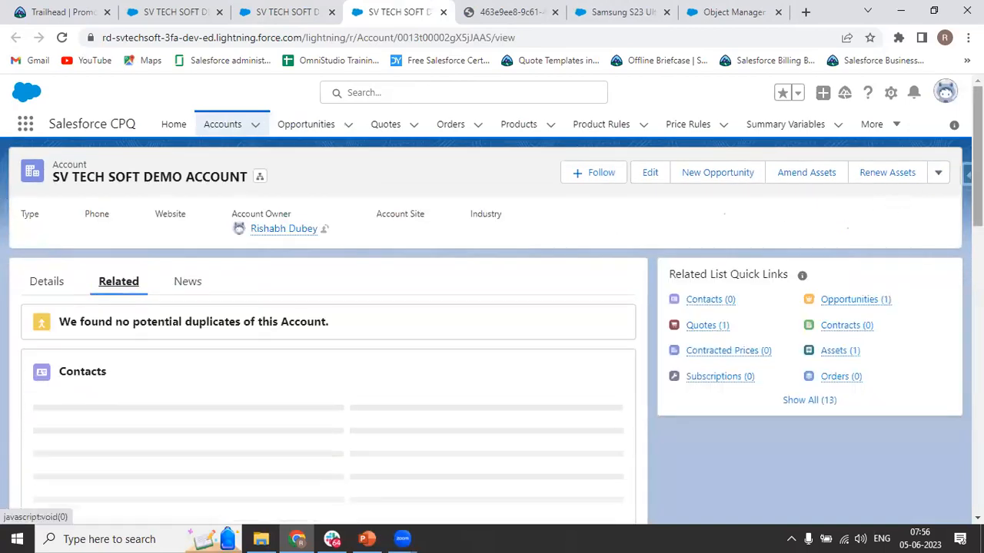
scroll(492, 331, down, 5)
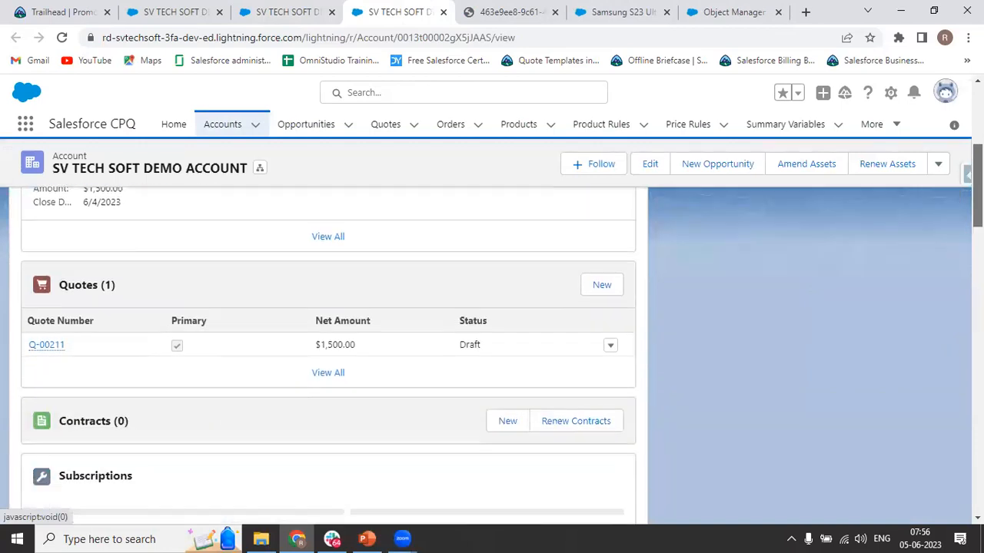
scroll(328, 354, down, 2)
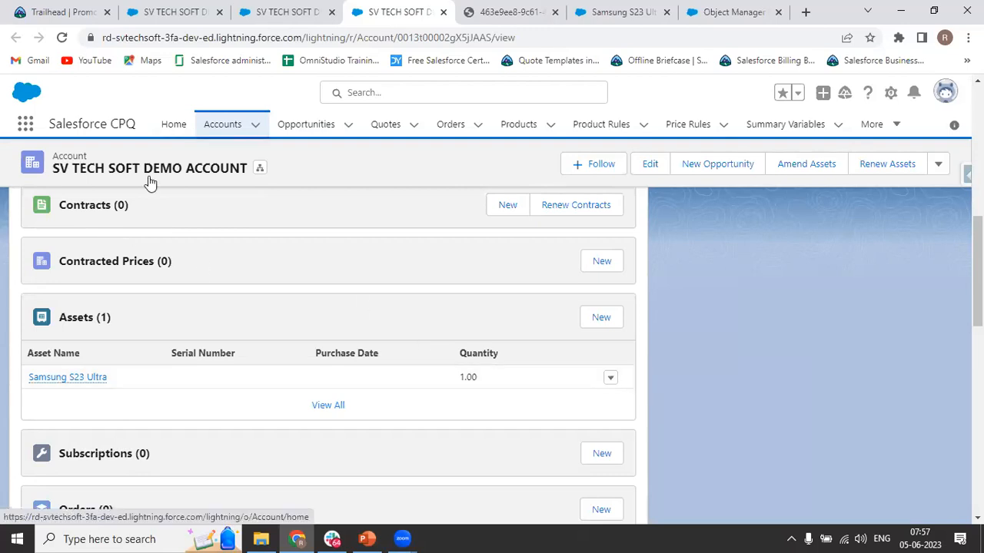
click(223, 124)
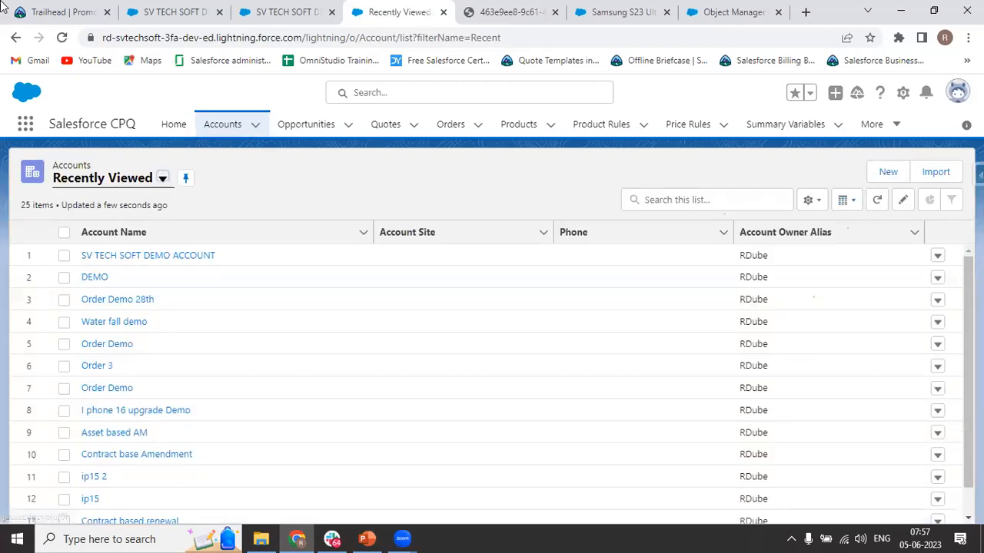
click(16, 36)
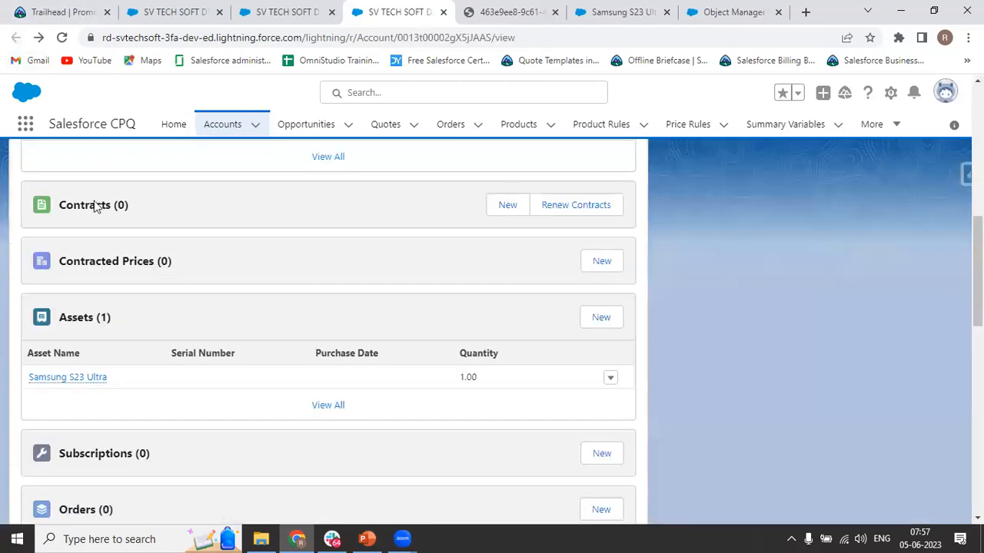
Step: Create a new account named SV TECH SOFT Contract Demo, copying its name before saving the record
mouse_move(42, 382)
click(25, 125)
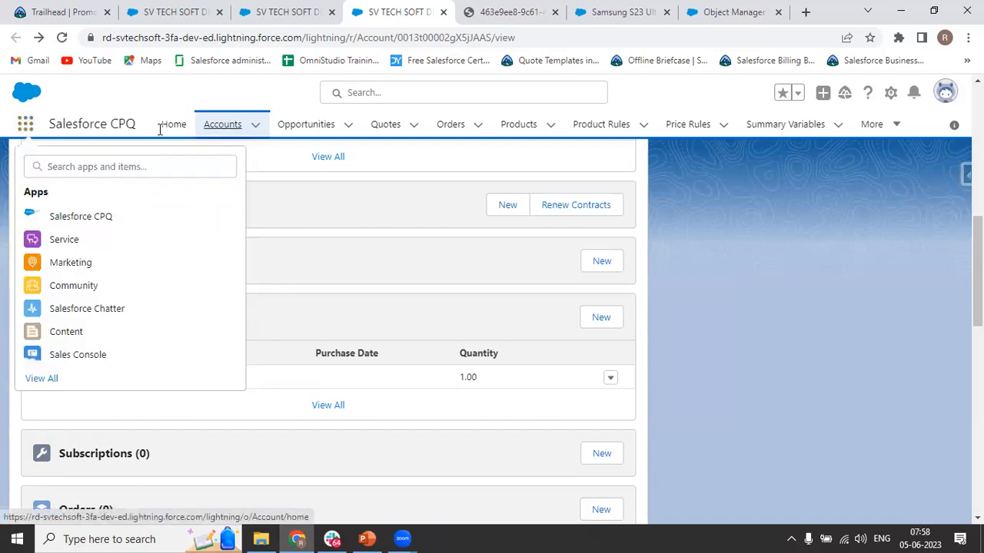
click(221, 124)
click(888, 171)
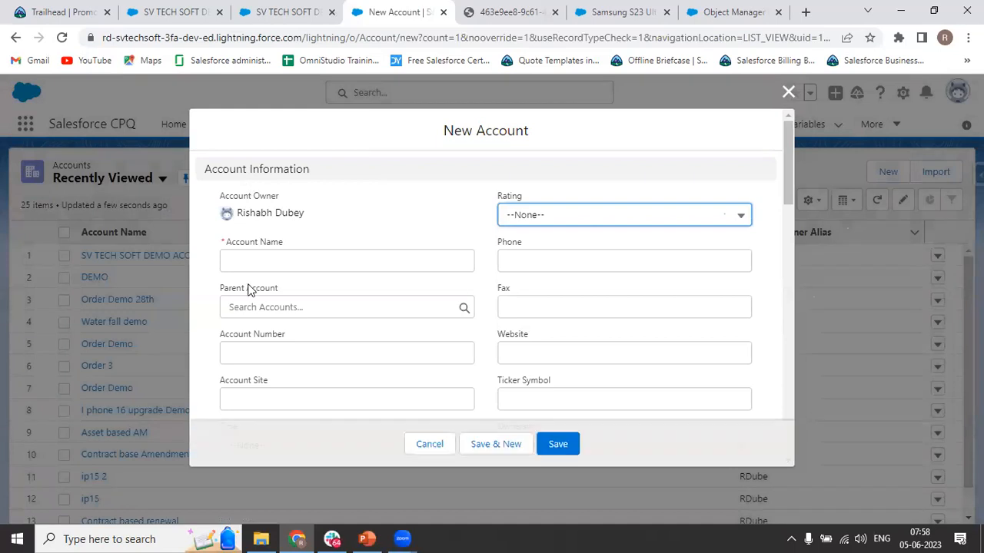
click(249, 290)
click(260, 254)
text(TECH SOFT Contract Demo)
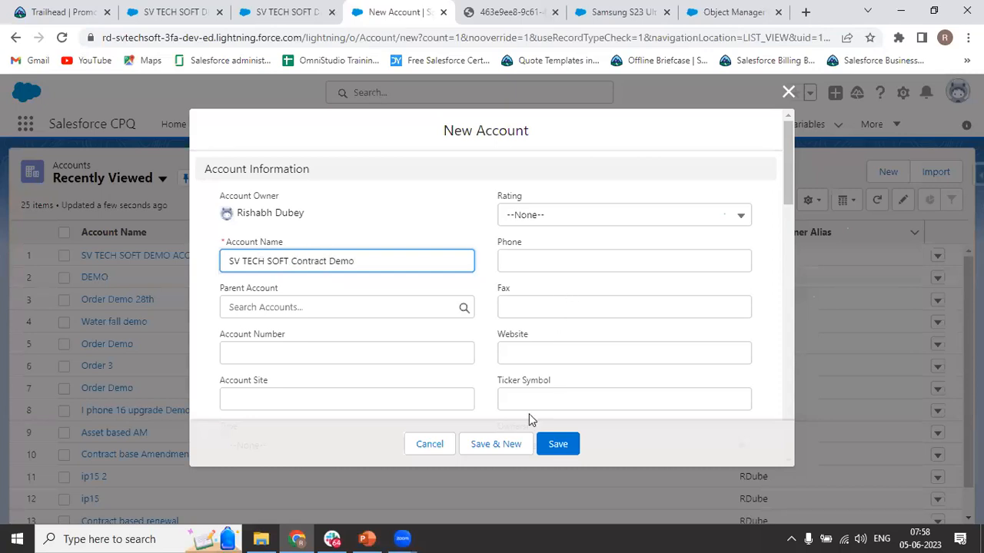
drag(404, 263, 227, 261)
key(ctrl+c)
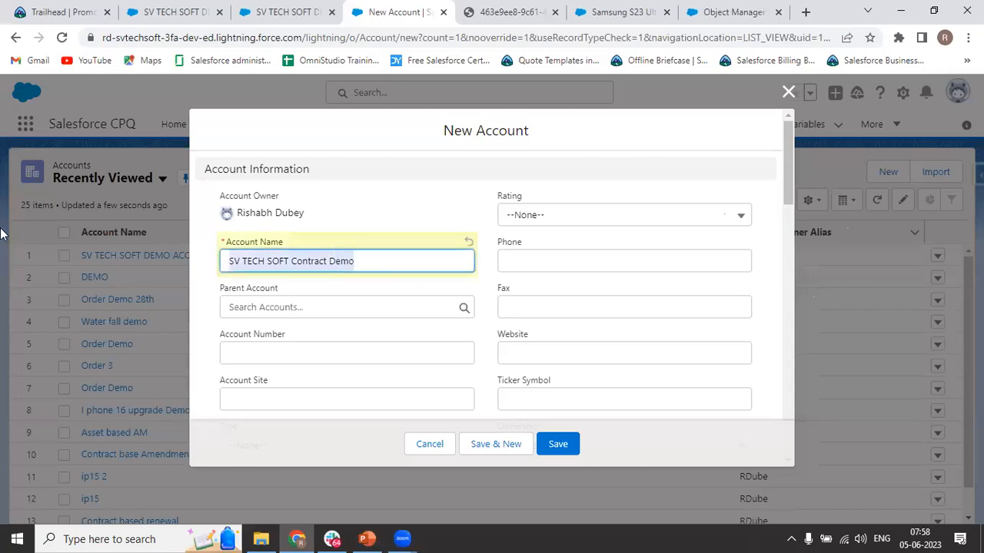
click(558, 447)
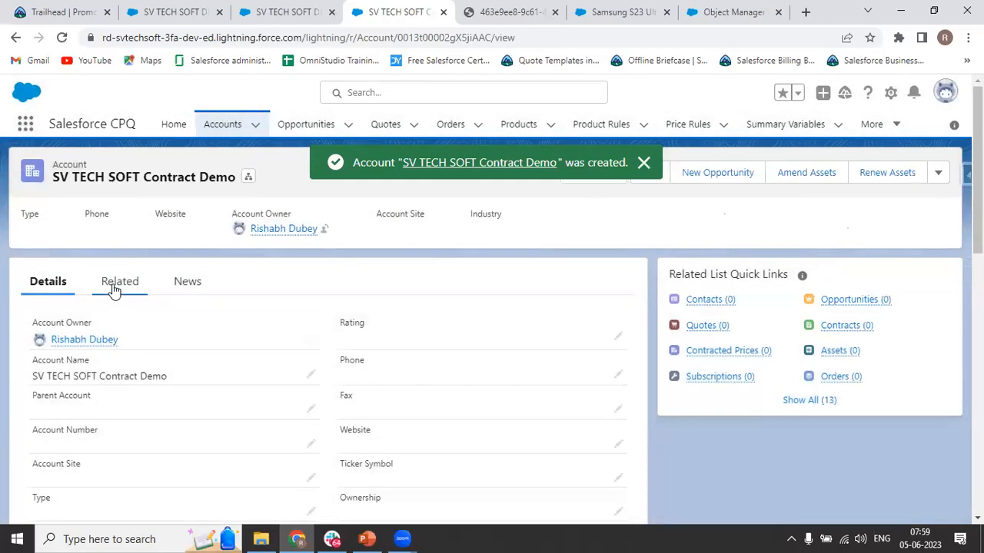
Step: Create a private opportunity named SV TECH SOFT Contract Demo for the account, with close date 6/4/2023 and stage Prospecting
click(117, 283)
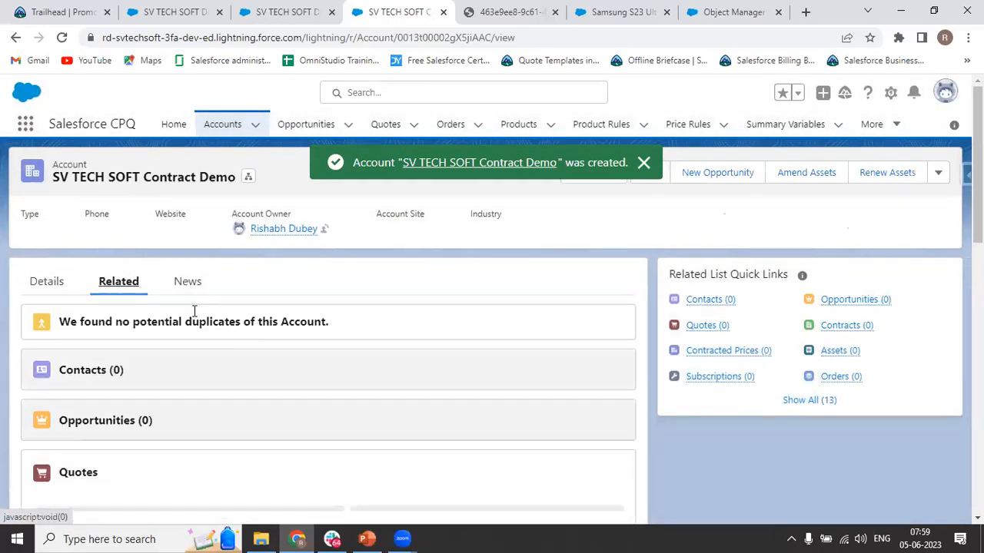
click(601, 429)
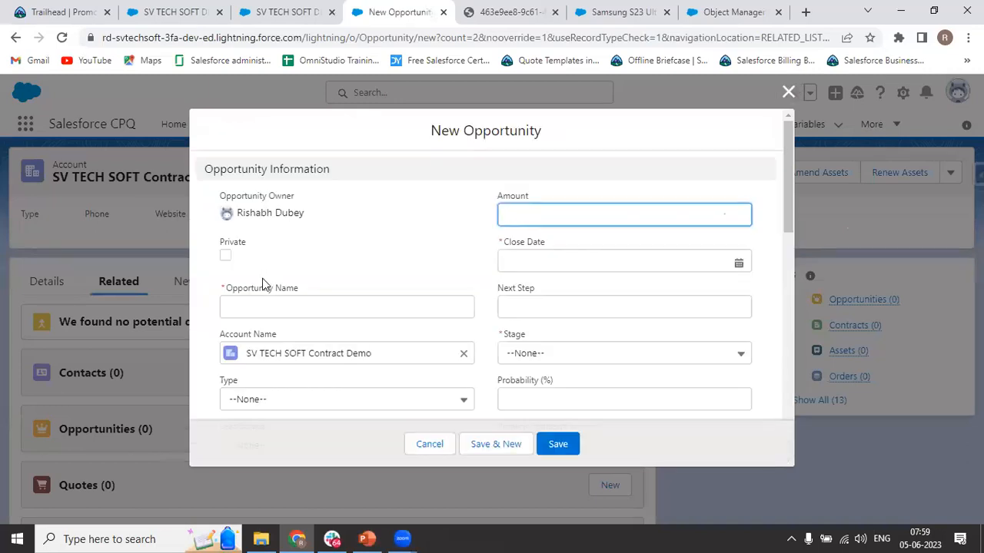
click(249, 307)
key(ctrl+v)
click(225, 256)
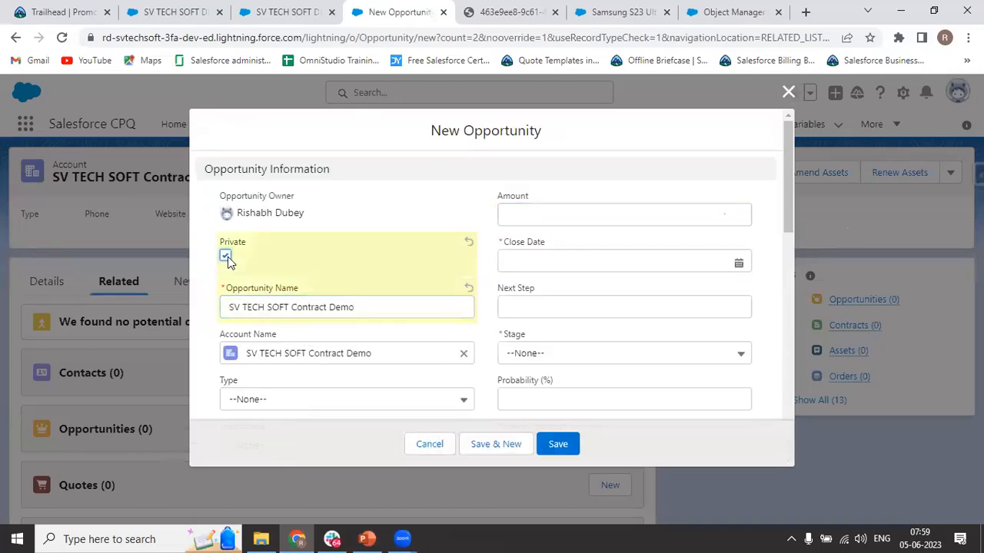
click(589, 254)
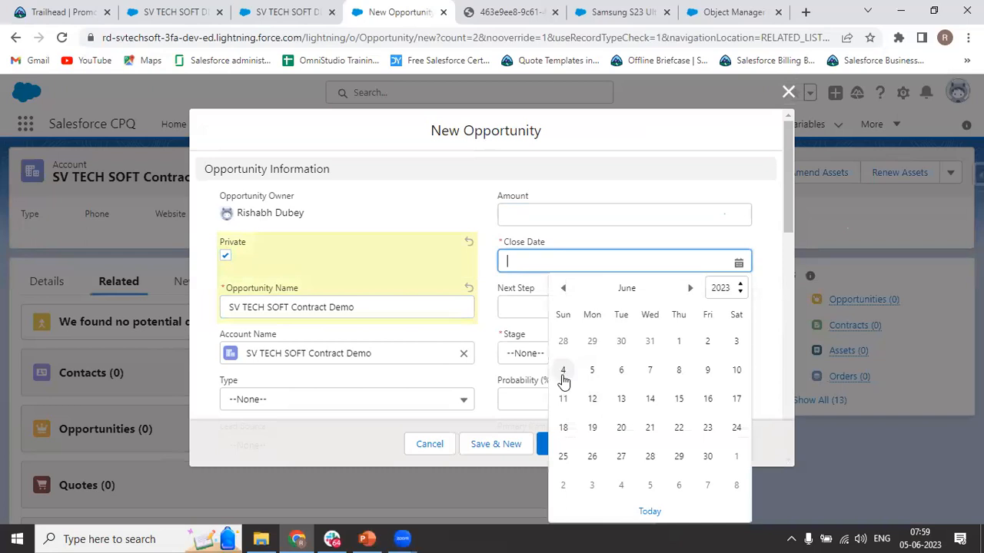
click(562, 369)
click(522, 355)
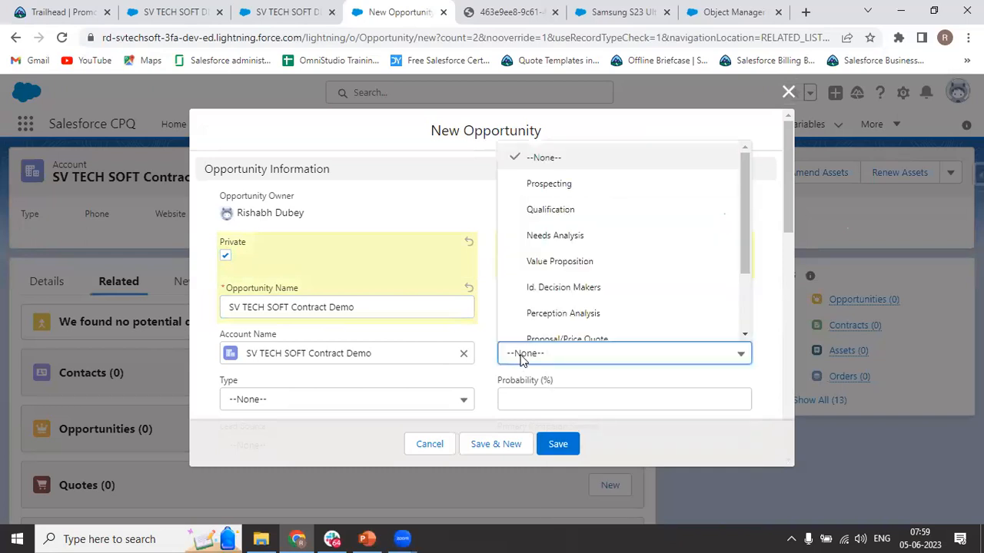
click(593, 180)
click(572, 444)
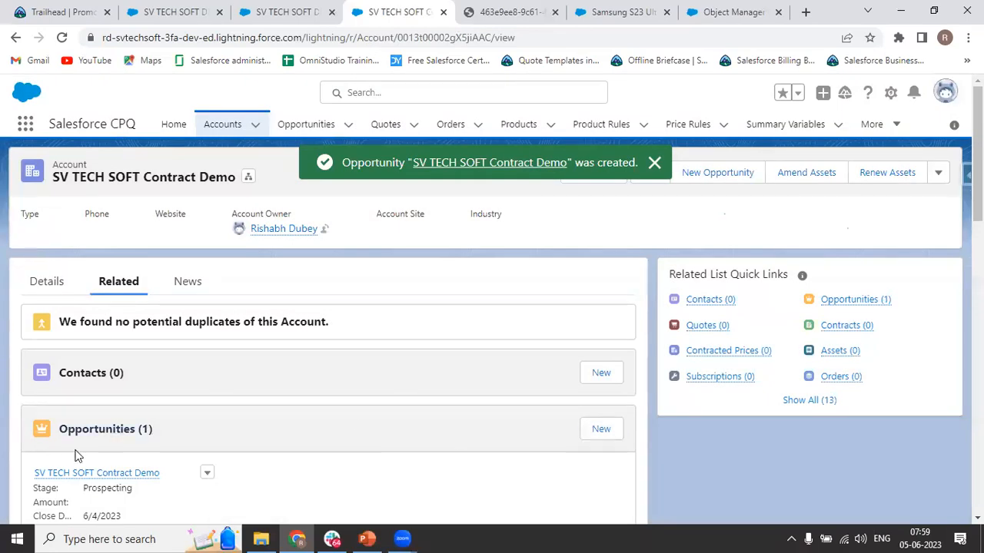
Step: Create a primary quote from the new opportunity, linked to the SV TECH SOFT Contract Demo opportunity and account
click(44, 472)
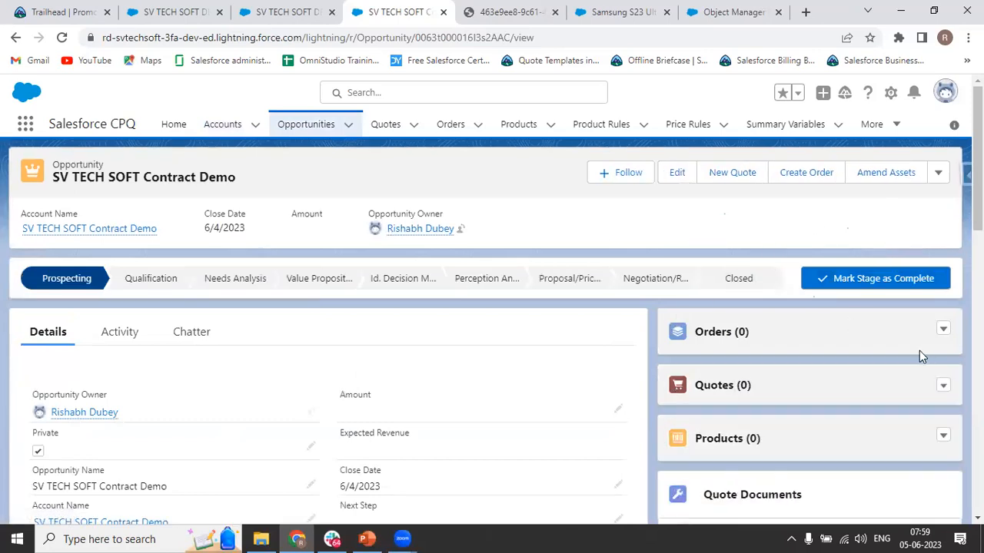
click(943, 386)
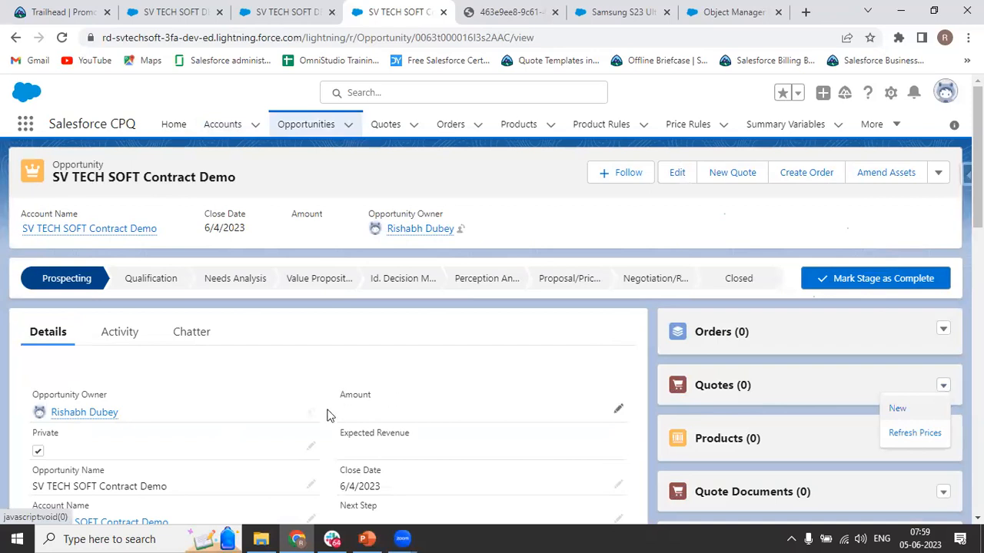
click(893, 409)
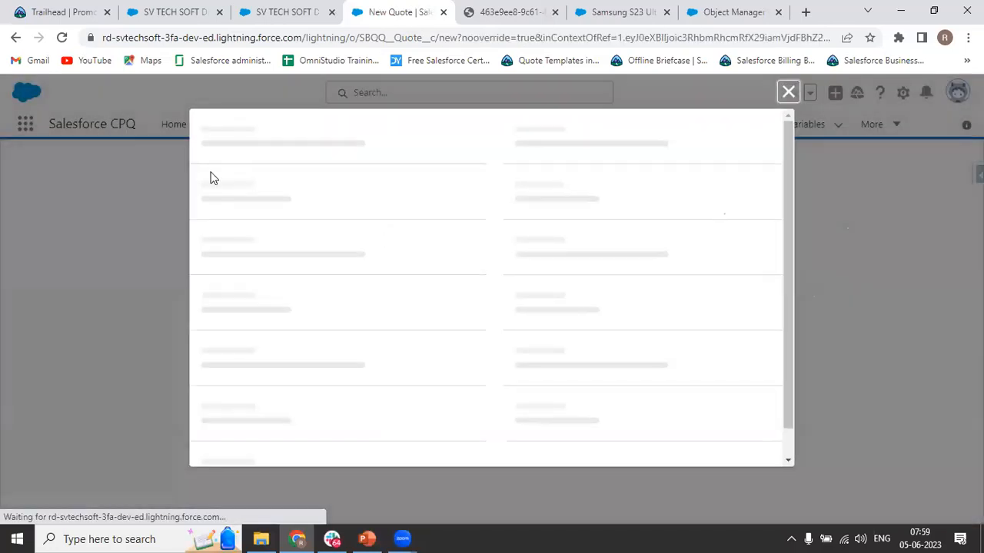
click(225, 256)
click(547, 214)
click(547, 266)
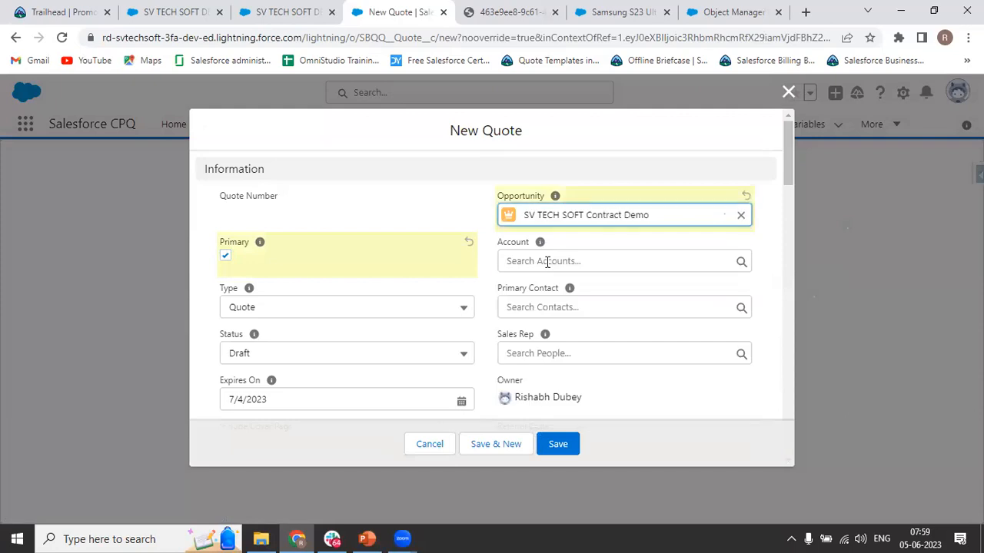
click(547, 261)
click(560, 313)
click(556, 445)
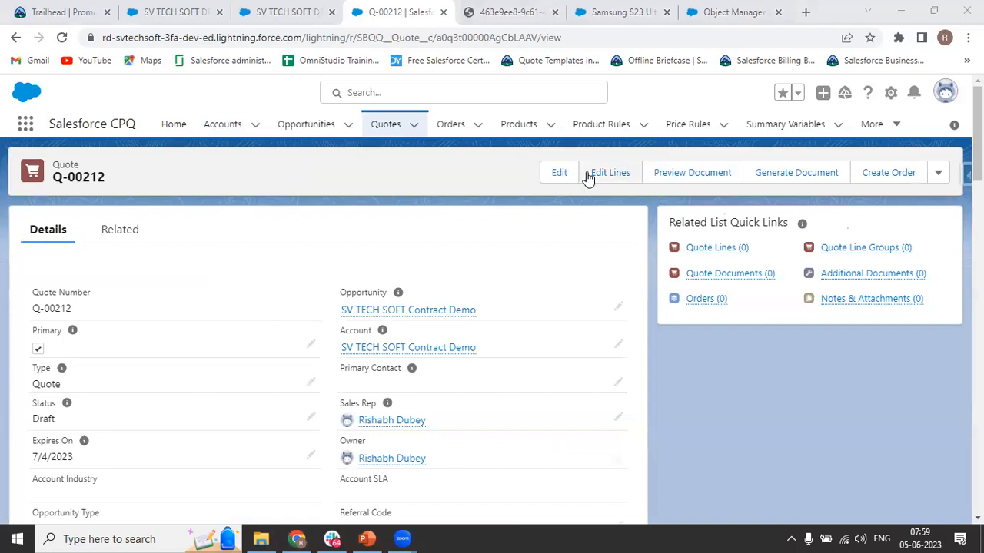
Step: Start editing the quote's lines with the Standard Price Book and open product selection, dismissing guided selling
click(629, 182)
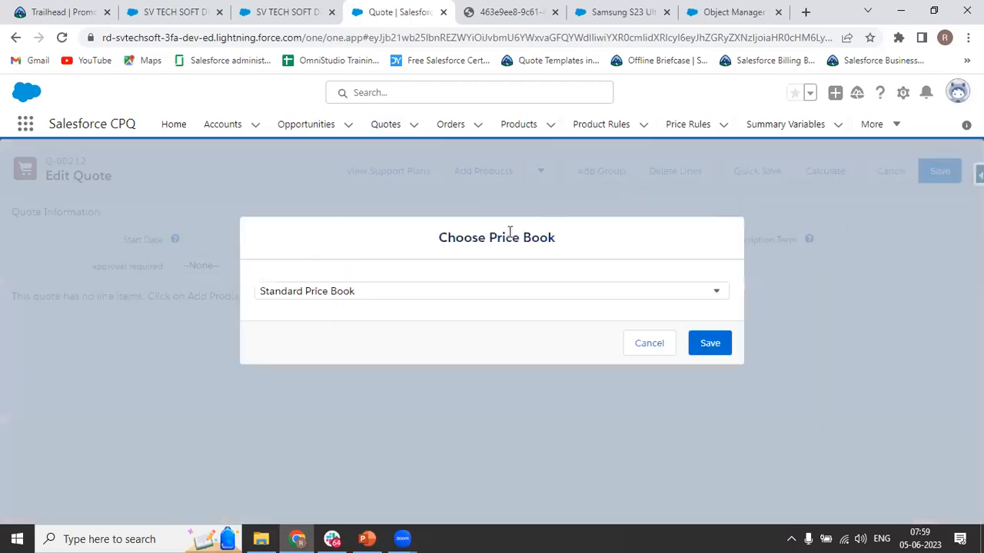
click(708, 342)
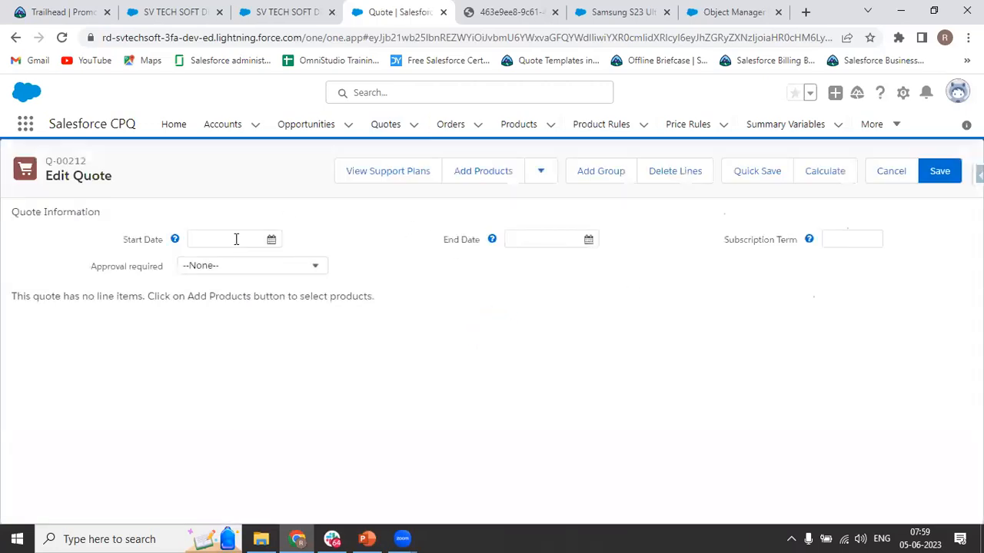
click(468, 172)
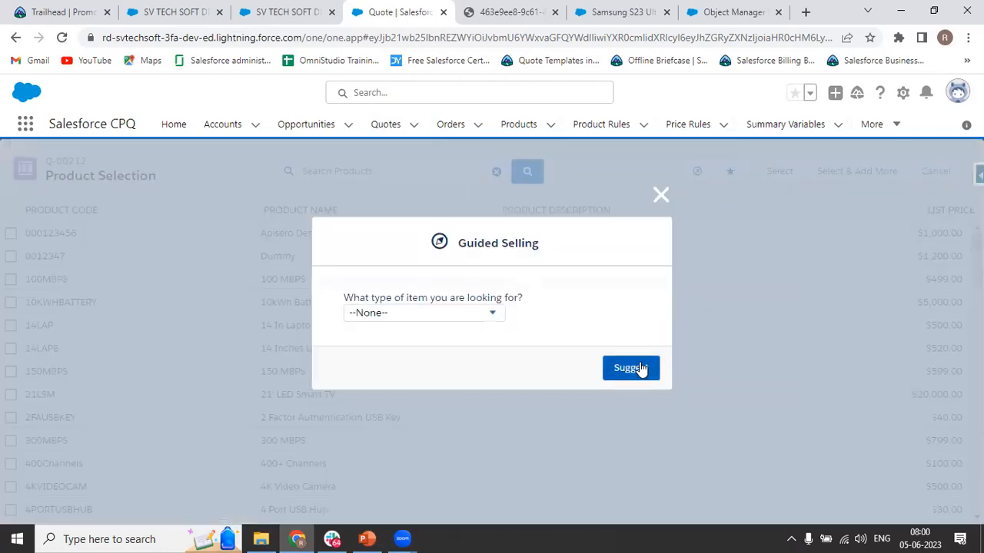
click(660, 192)
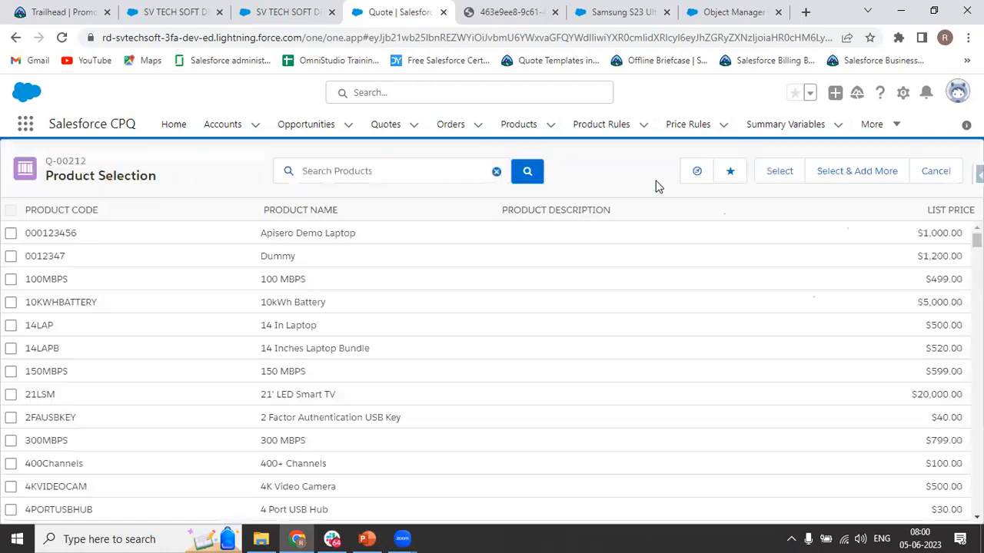
Step: Search the products for s23 and add Samsung S23 Ultra to the quote, staying in product selection for more items
click(357, 169)
text(s23)
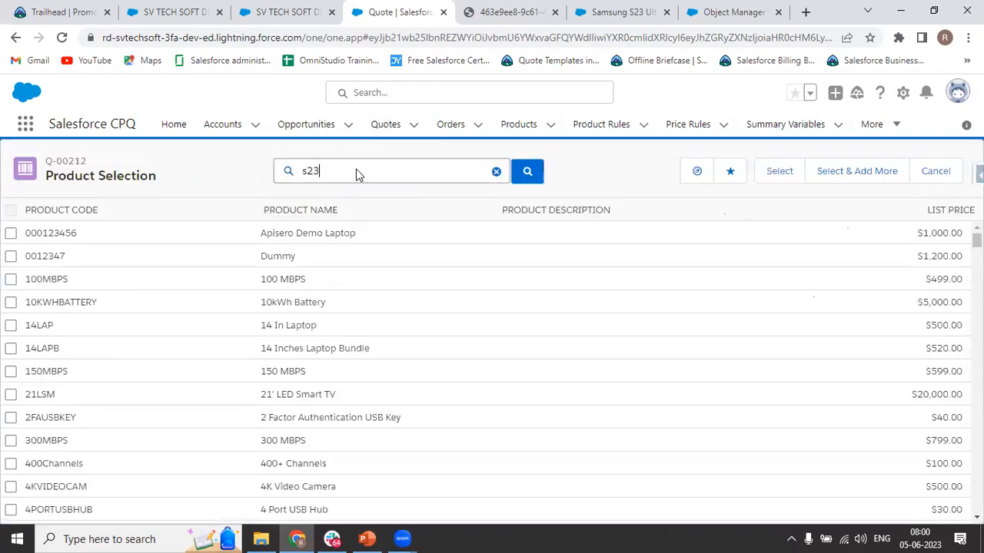
key(Return)
click(10, 233)
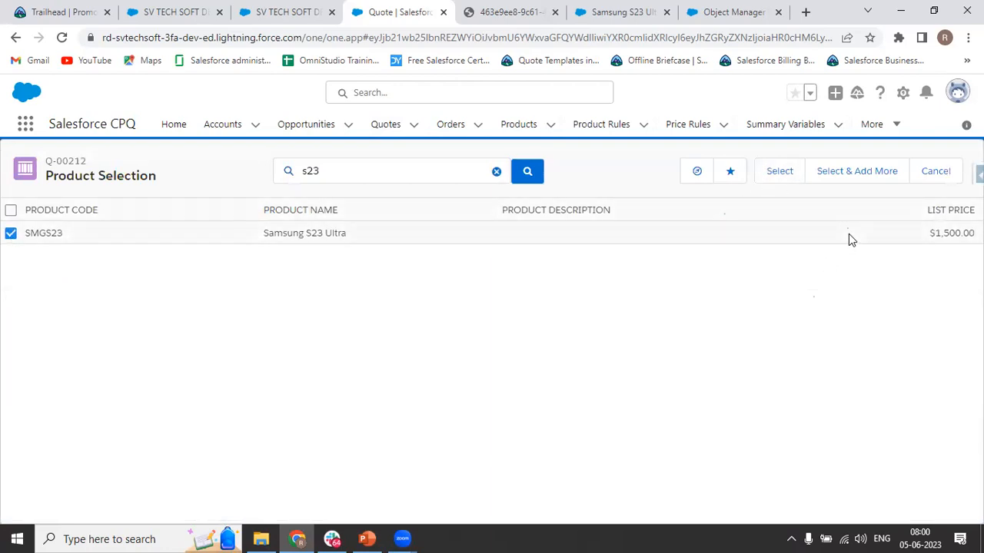
click(828, 177)
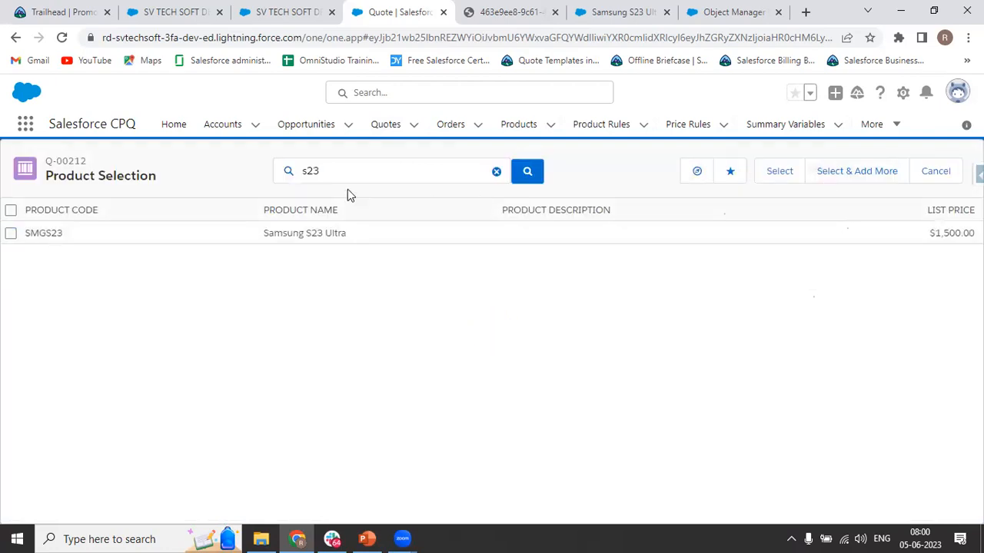
Step: Search the products for hots and add Hotstar Annaul Sub, returning to the quote line editor
drag(340, 175, 120, 169)
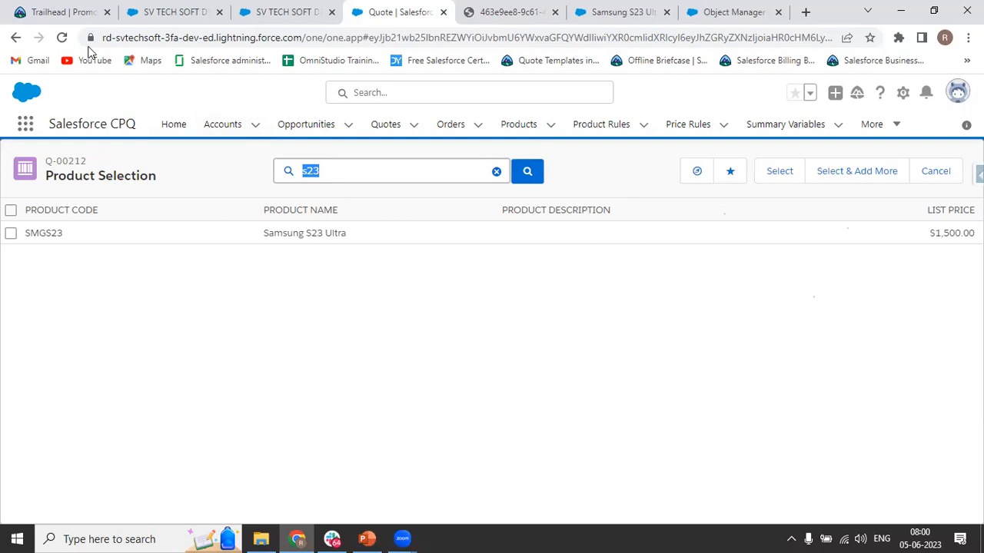
text(hop)
key(BackSpace)
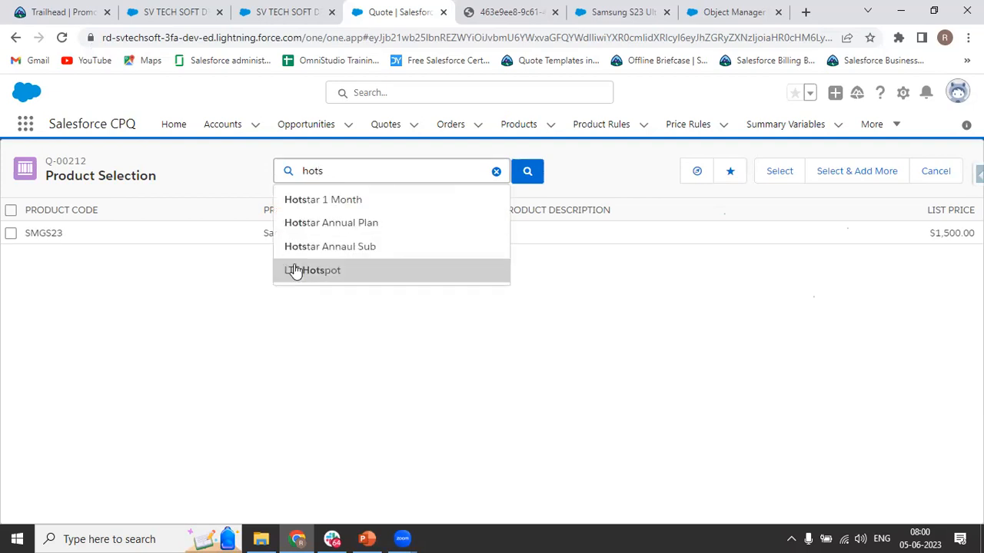
click(373, 246)
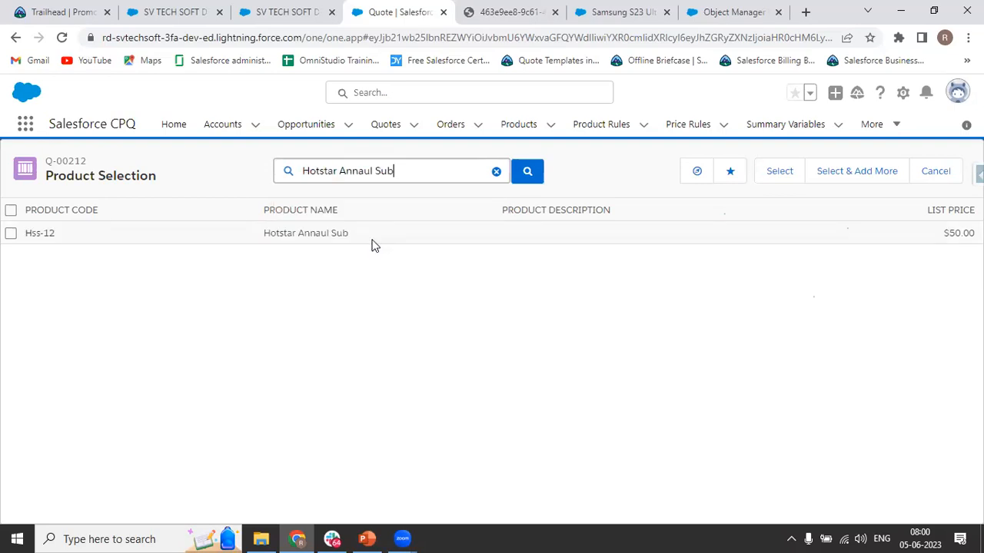
click(11, 234)
click(779, 172)
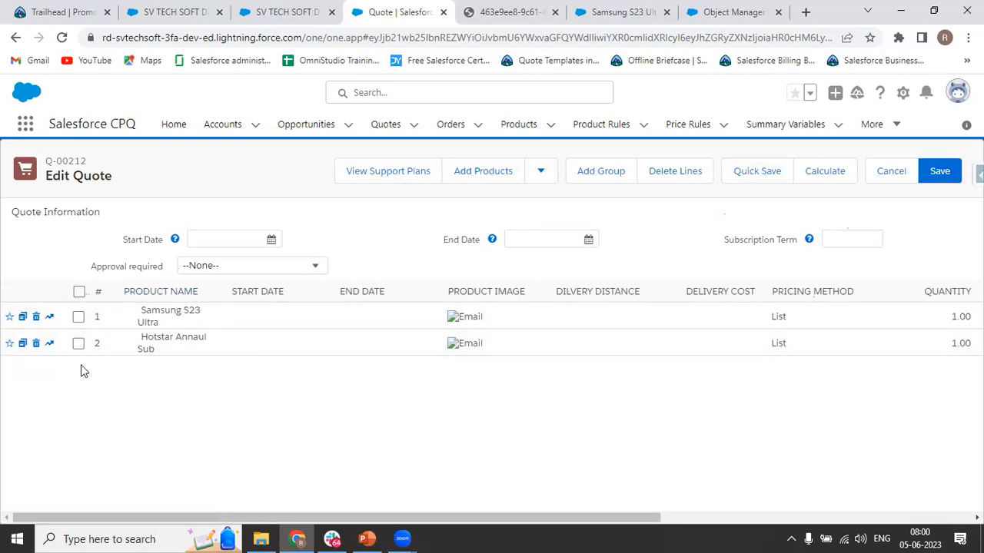
Step: Set the quote's start date to 6/5/2023 and check the quantities and prices of both line items
click(270, 240)
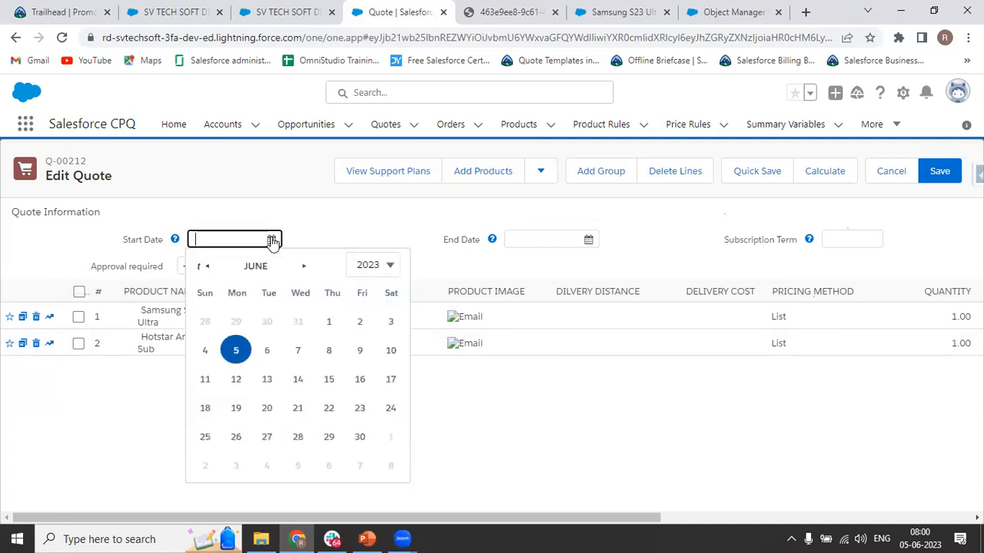
click(236, 351)
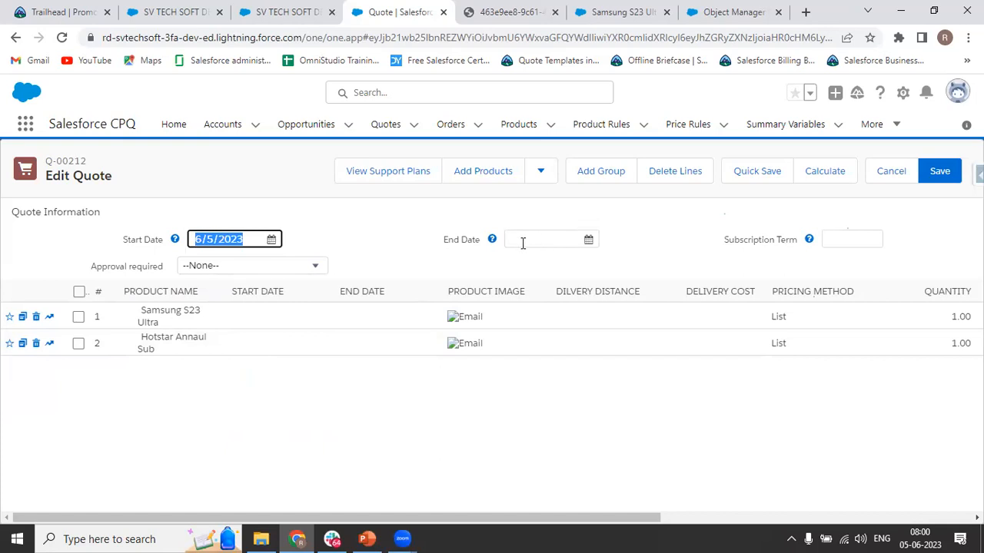
click(846, 238)
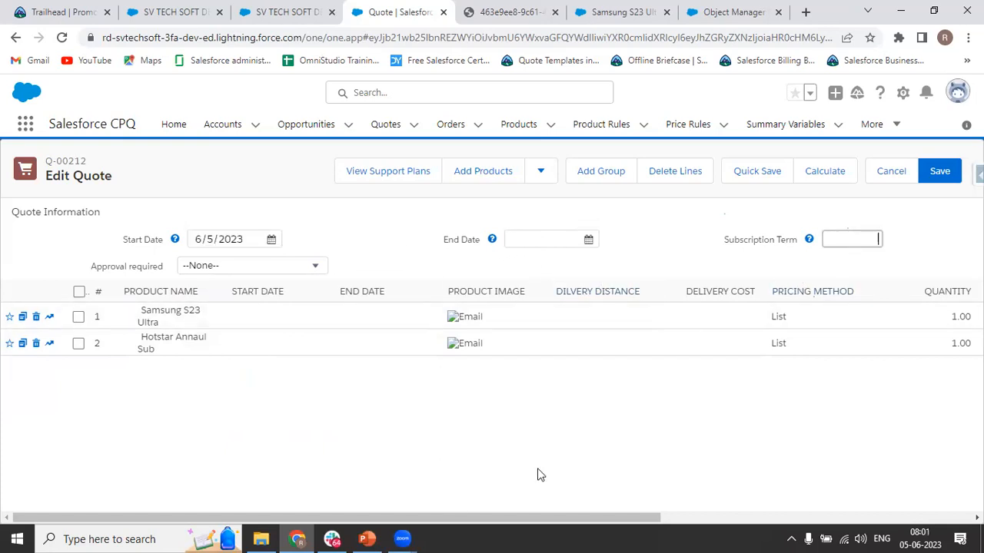
drag(386, 522, 726, 527)
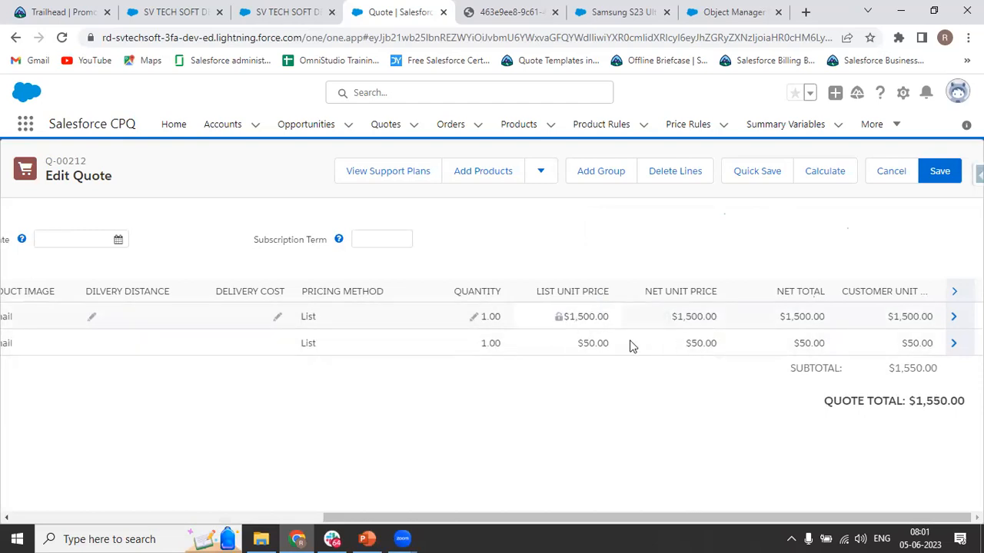
drag(487, 521, 100, 444)
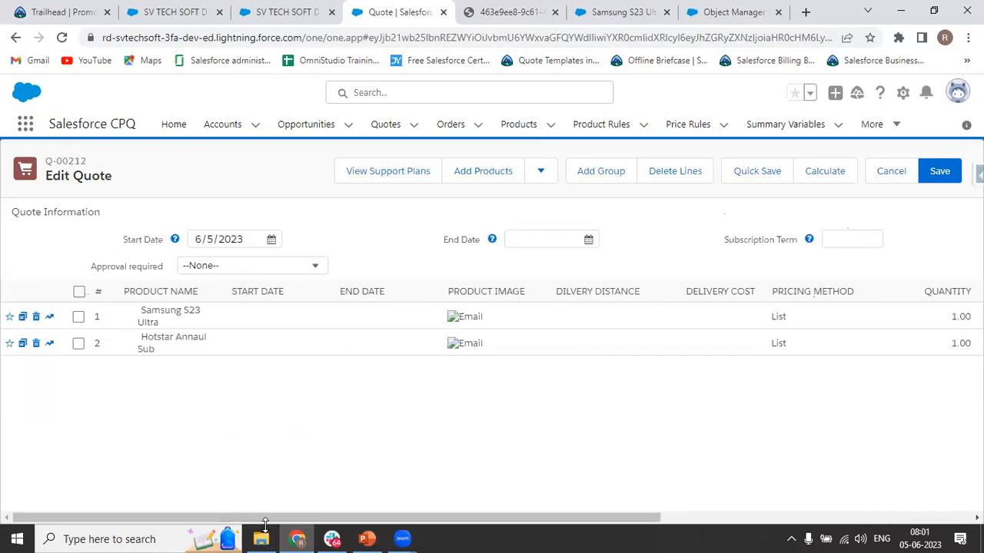
drag(277, 518, 584, 518)
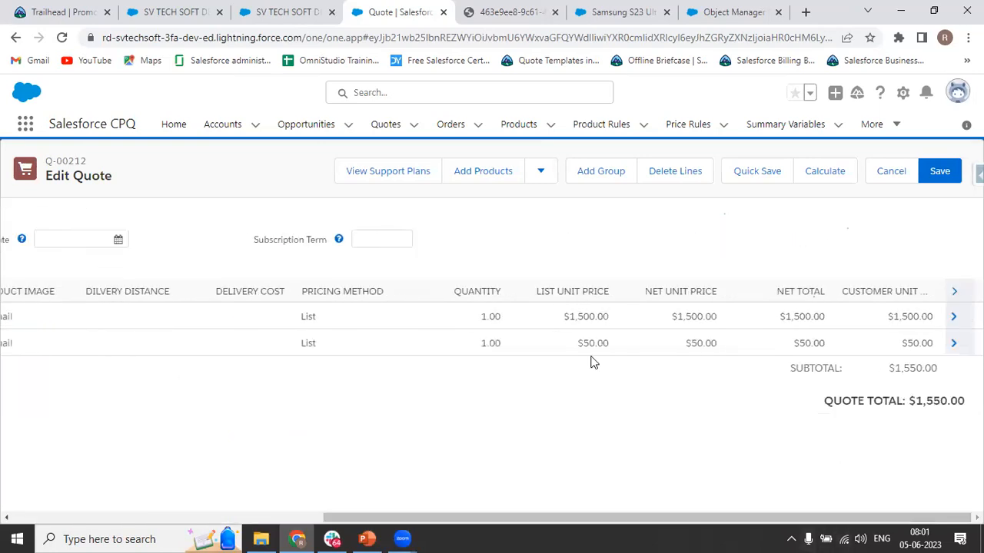
Step: Find the Products list through the app search for produ, show All Products and search that list for hots
click(288, 11)
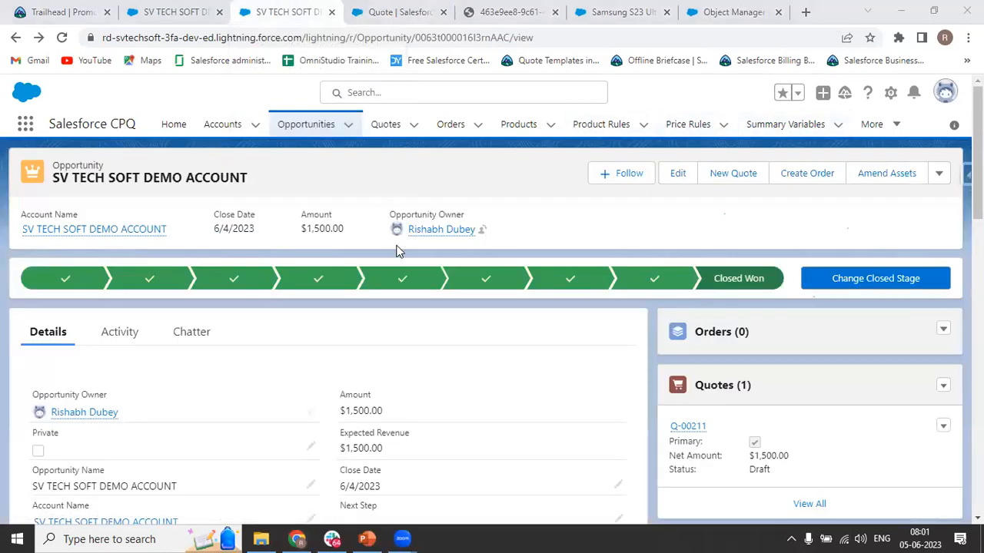
click(27, 125)
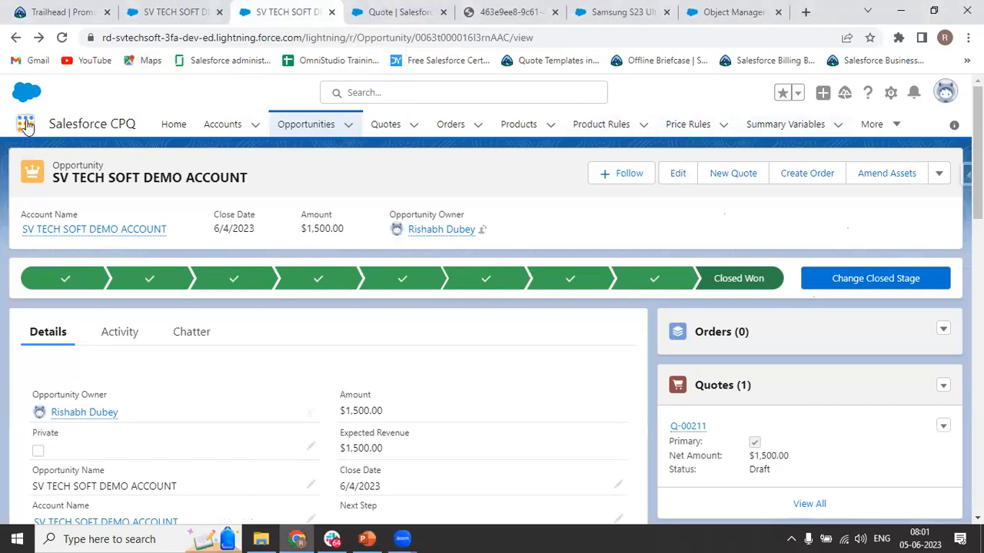
click(26, 125)
text(produ)
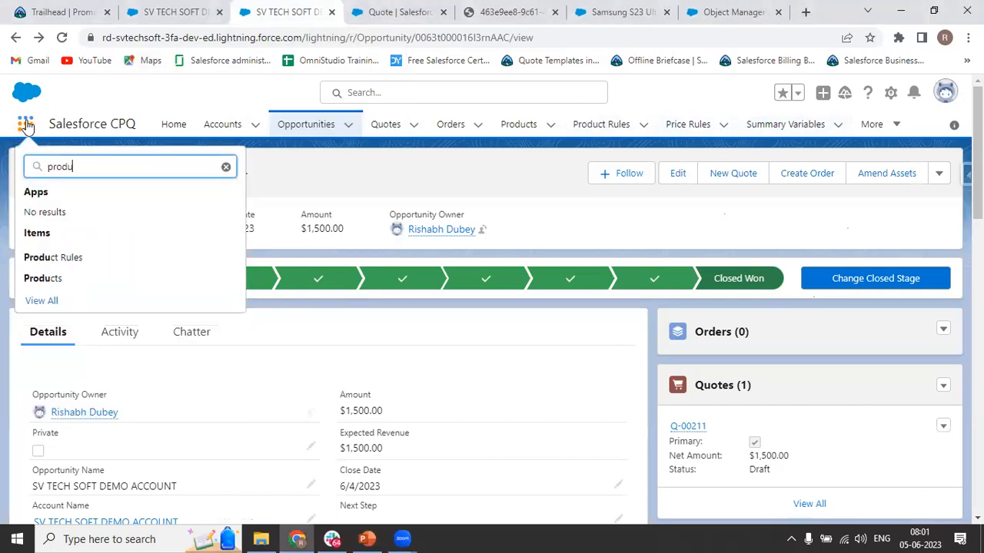
click(41, 278)
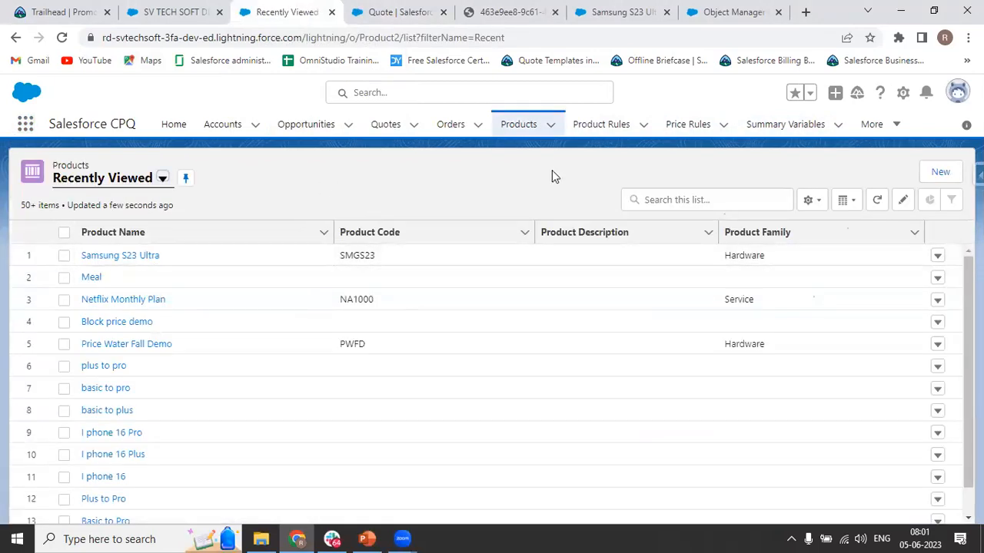
click(121, 183)
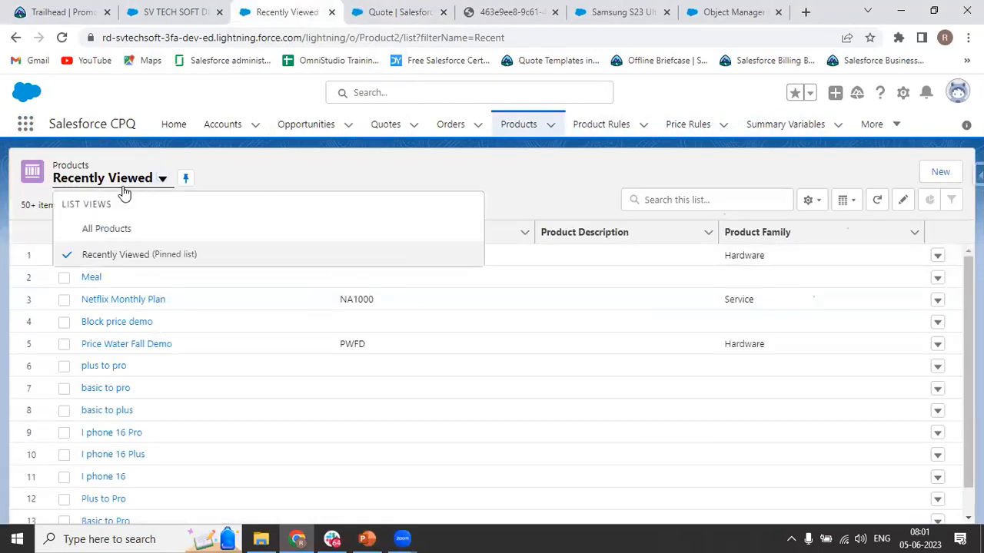
click(110, 229)
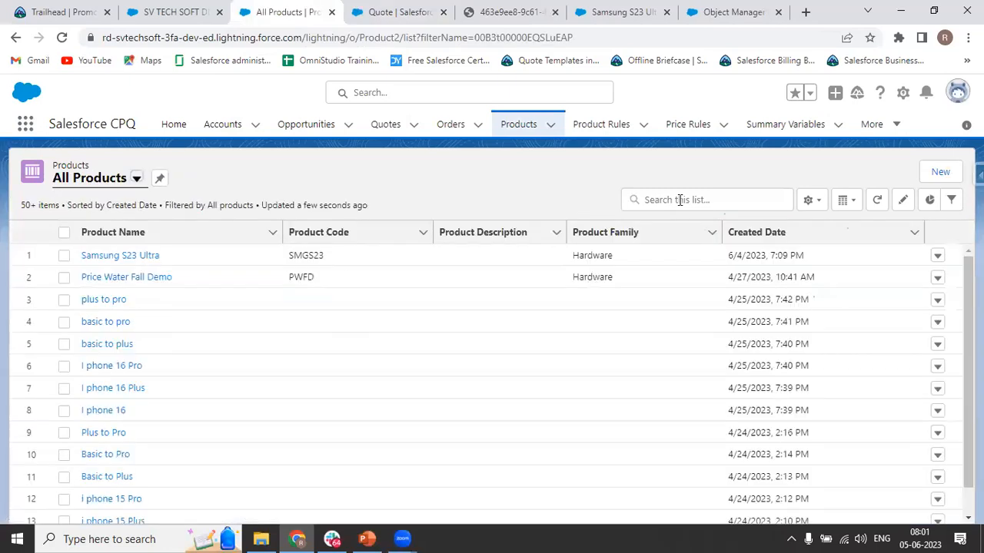
click(680, 200)
text(hots)
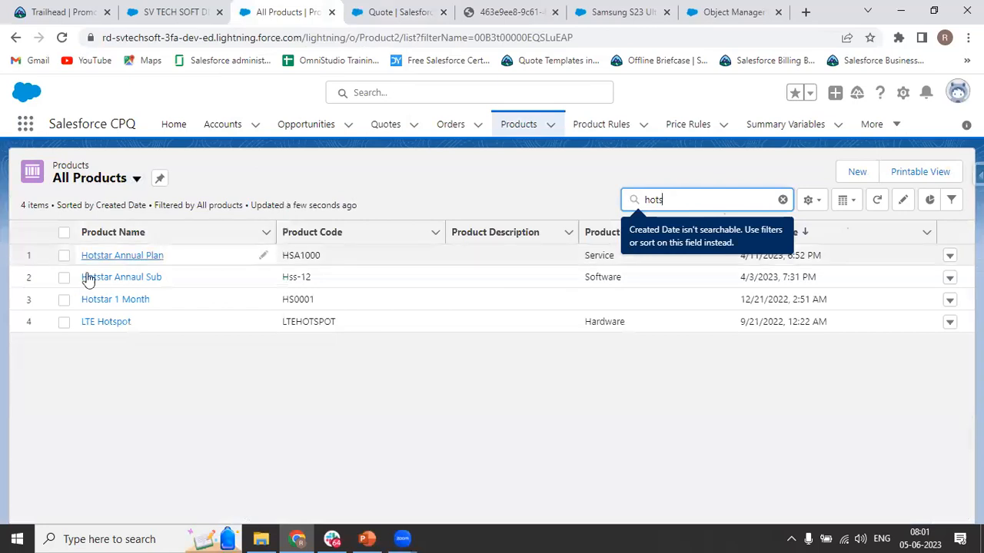
Step: Check the subscription product's name on the quote, then examine the Hotstar Annaul Sub record's subscription pricing and term
click(367, 11)
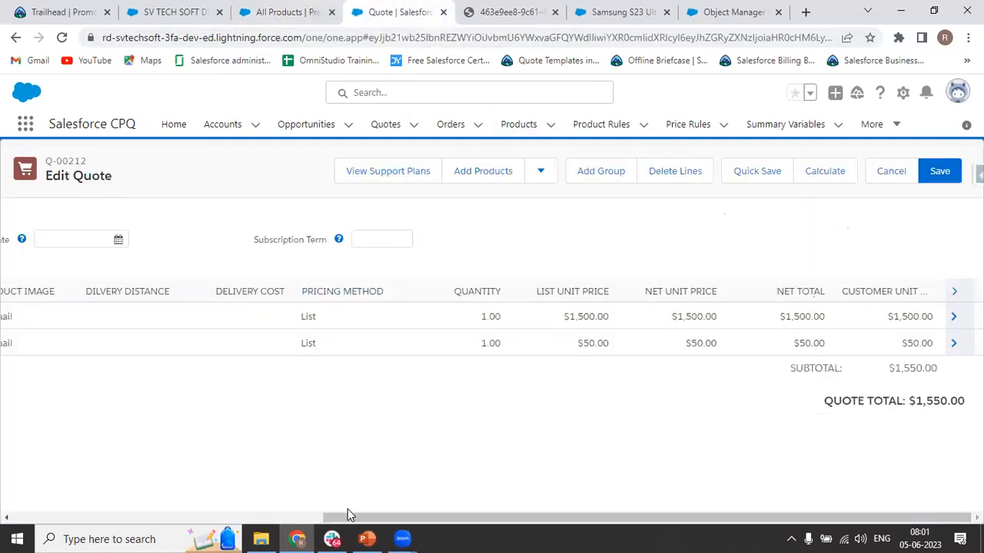
click(213, 515)
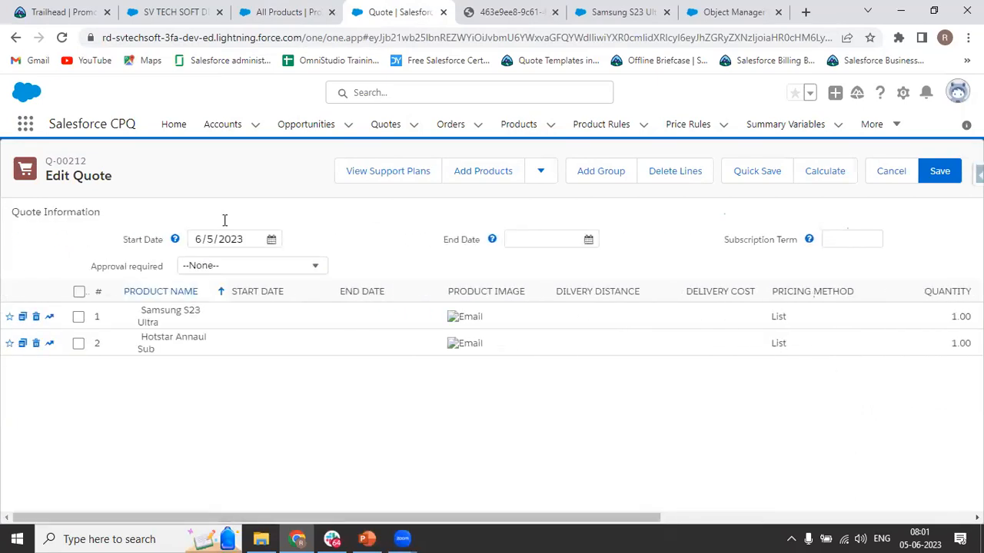
click(286, 12)
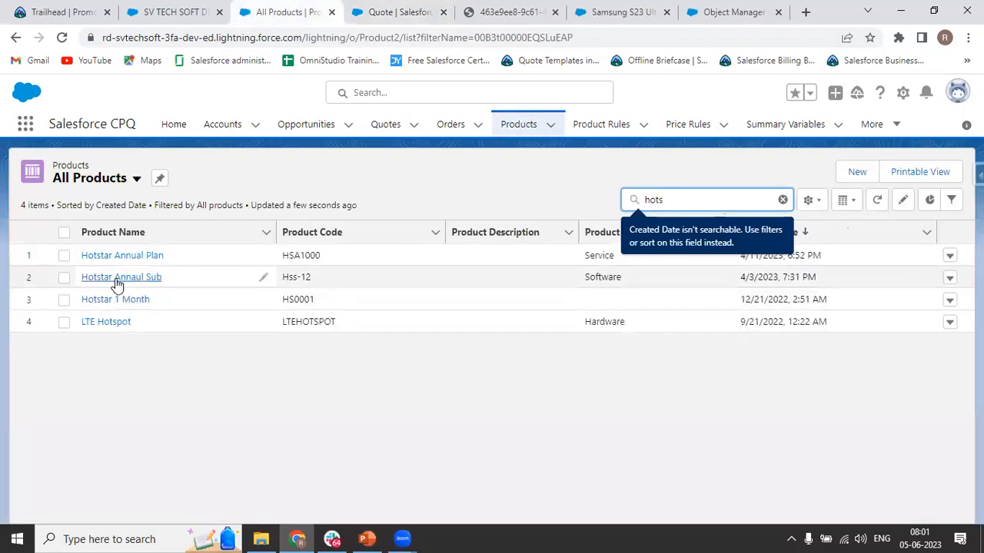
click(117, 281)
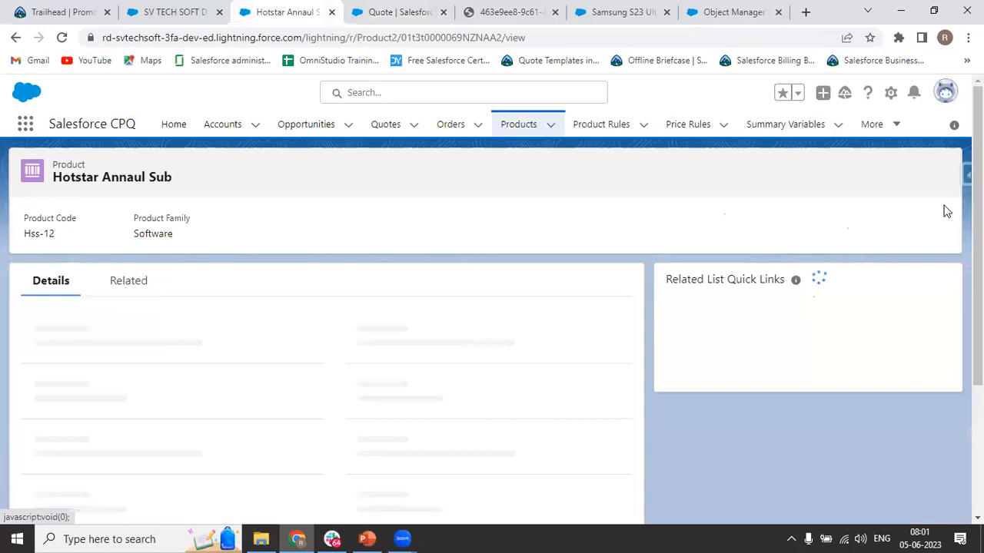
scroll(947, 211, down, 10)
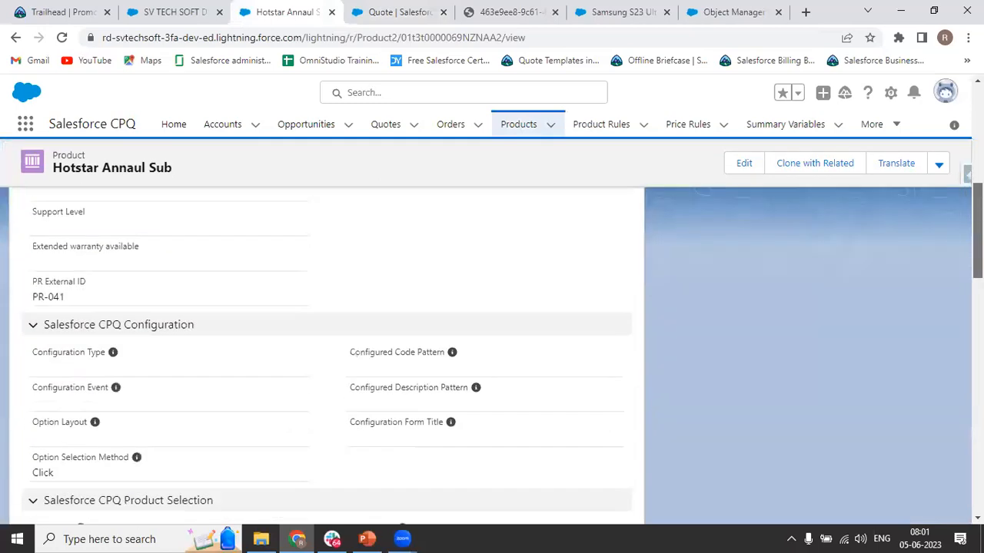
scroll(327, 357, down, 5)
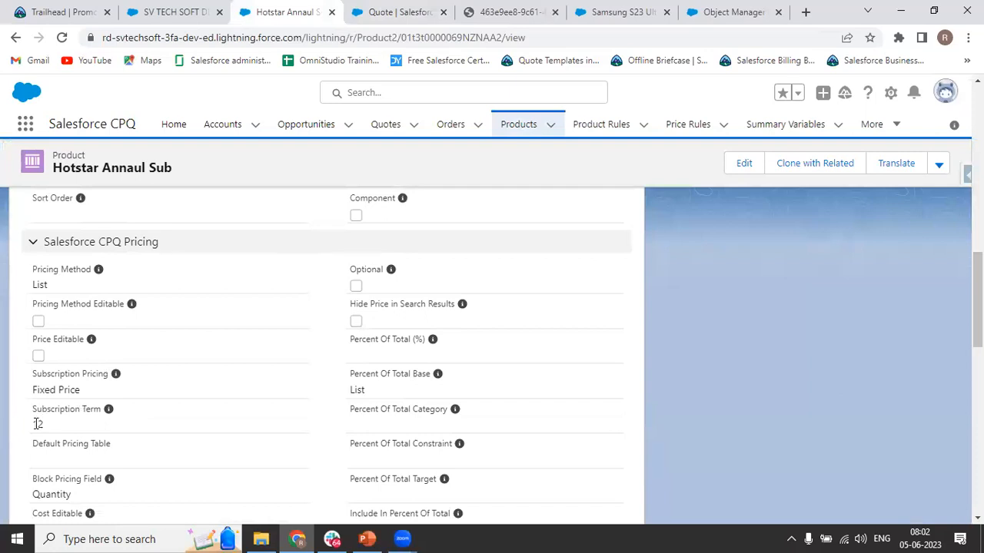
Step: Return to the quote line editor and set the quote's subscription term to 18, recalculating the line prices
click(399, 8)
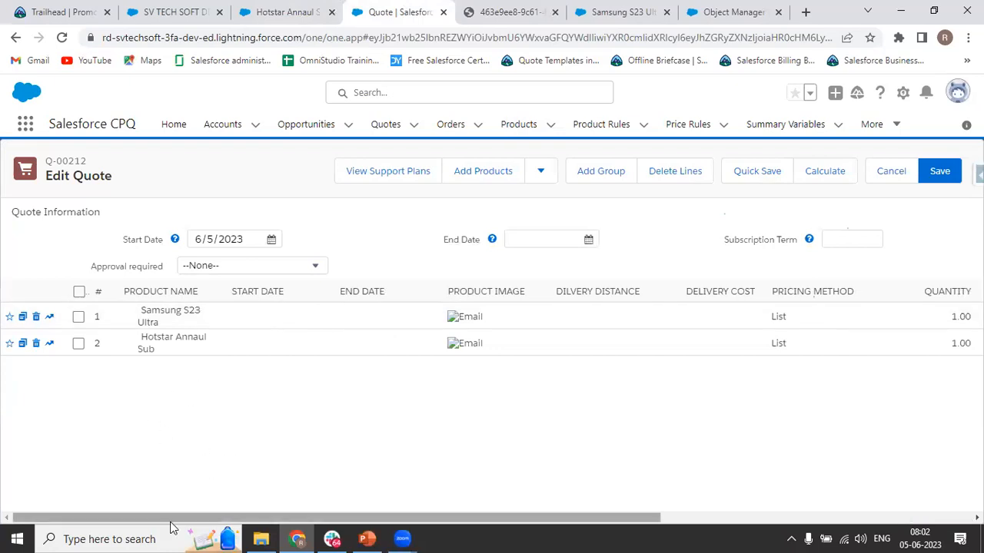
drag(171, 519, 635, 525)
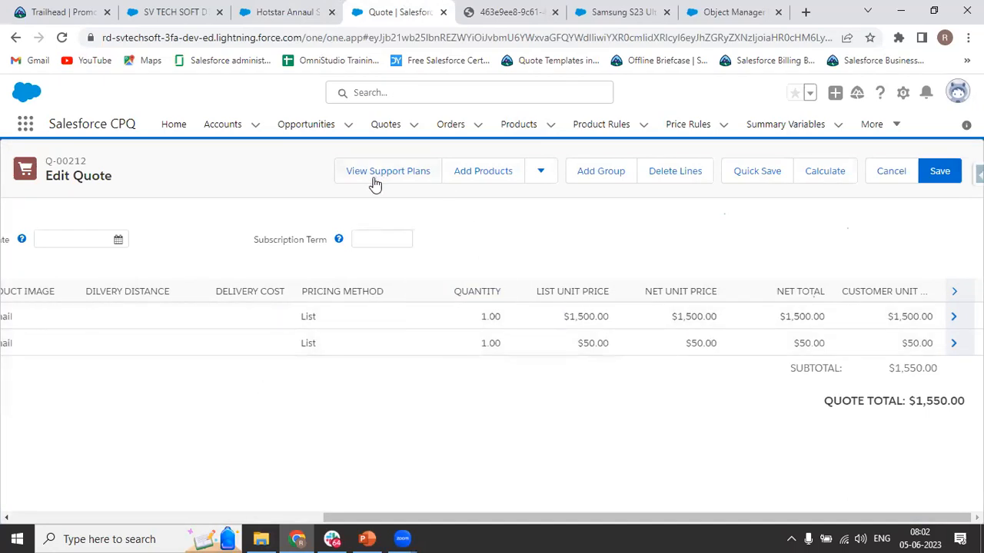
click(377, 242)
text(18)
click(338, 464)
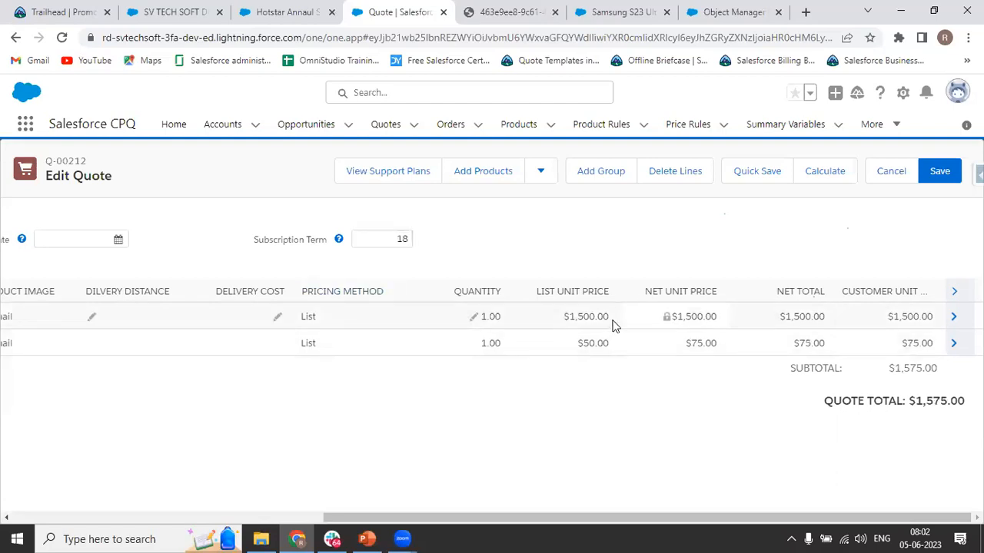
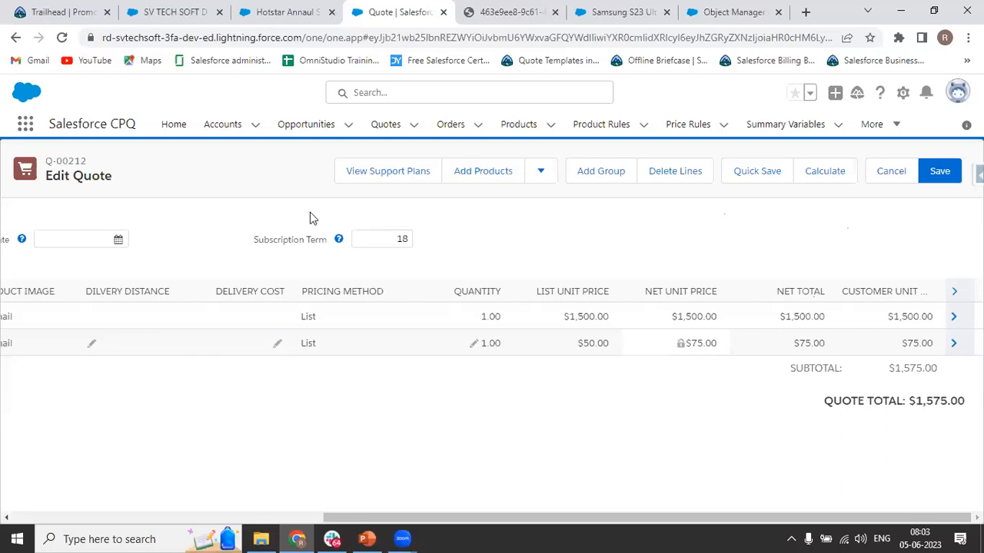
Step: Set the quote's subscription term to 19 and recalculate the line prices
click(383, 239)
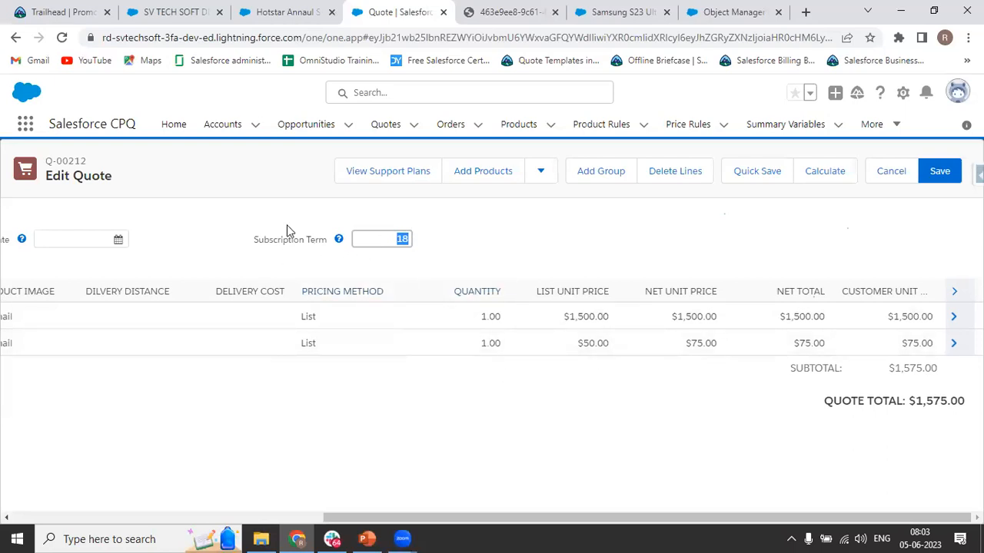
text(1)
click(310, 445)
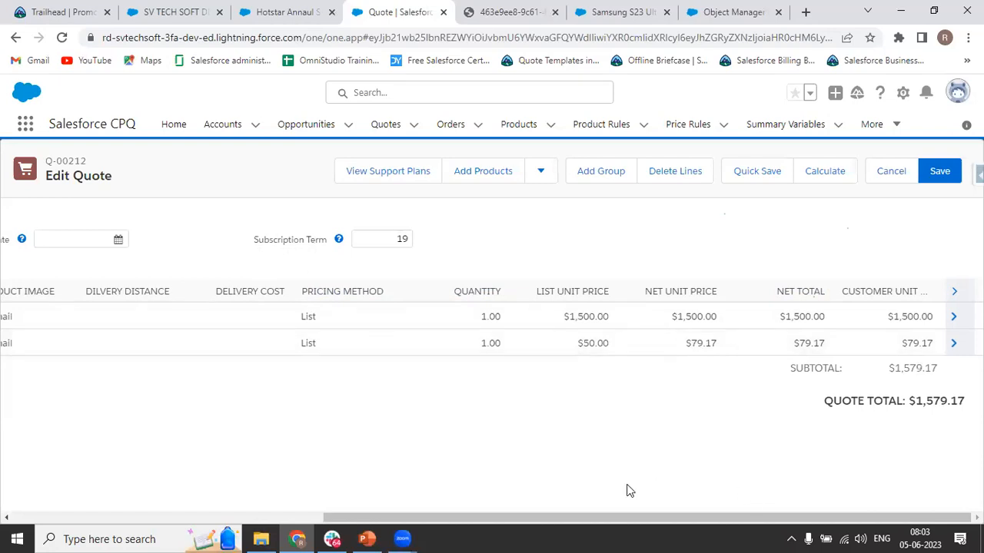
drag(517, 512, 154, 487)
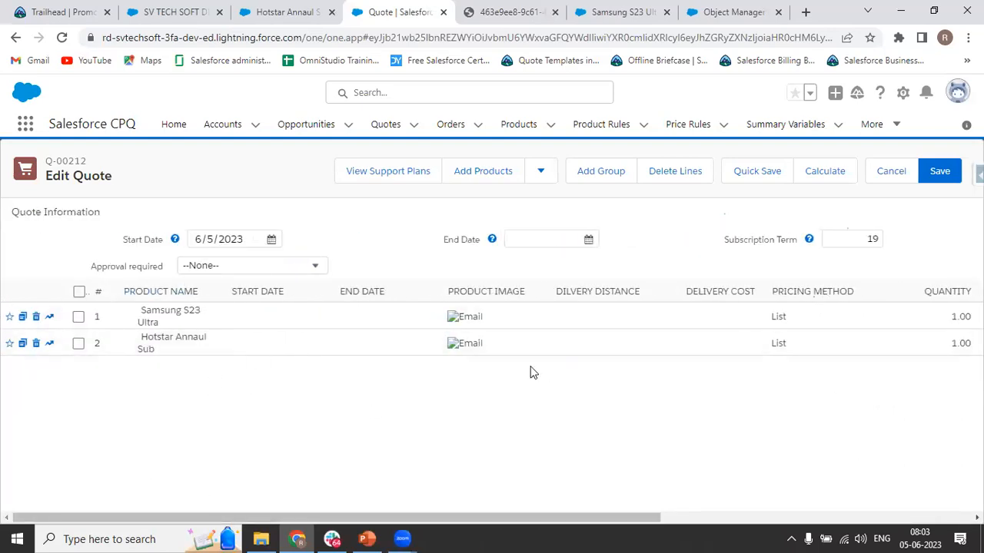
Step: Review the pricing columns of the quote lines and save the quote
drag(426, 517, 730, 536)
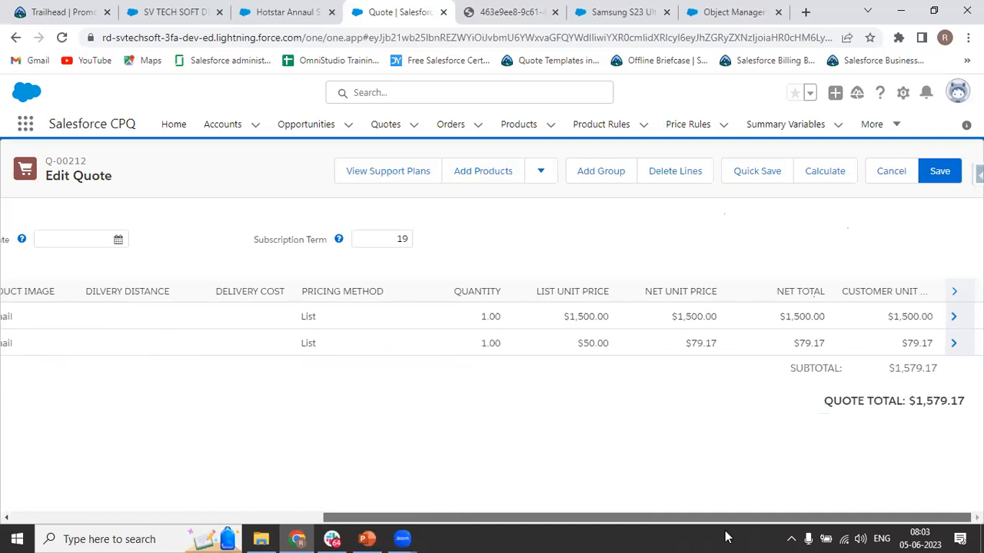
mouse_move(480, 515)
mouse_down()
mouse_move(325, 521)
mouse_move(762, 520)
mouse_up()
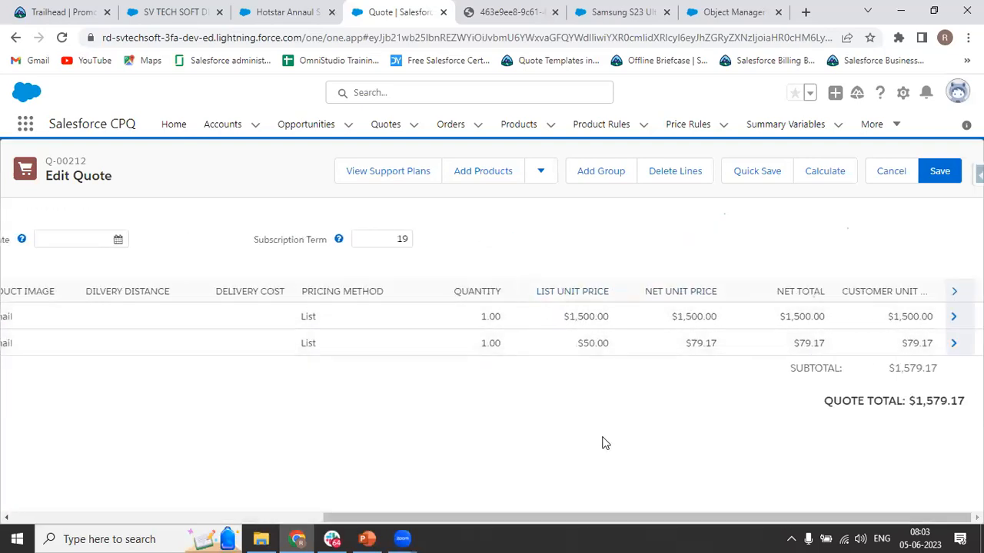
drag(510, 523, 738, 504)
click(950, 173)
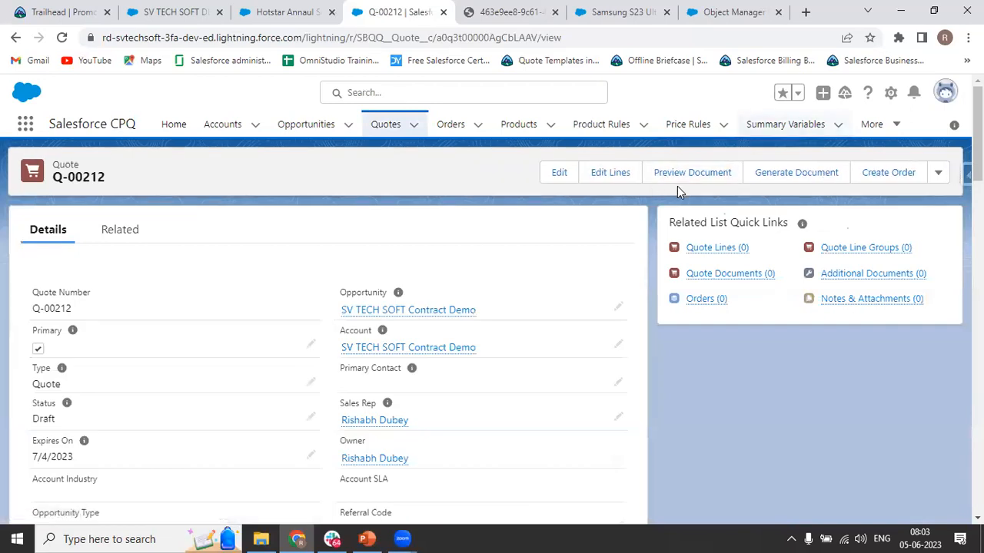
Step: Start generating a document for the quote with the SV TECH Template and preview both pages
click(799, 176)
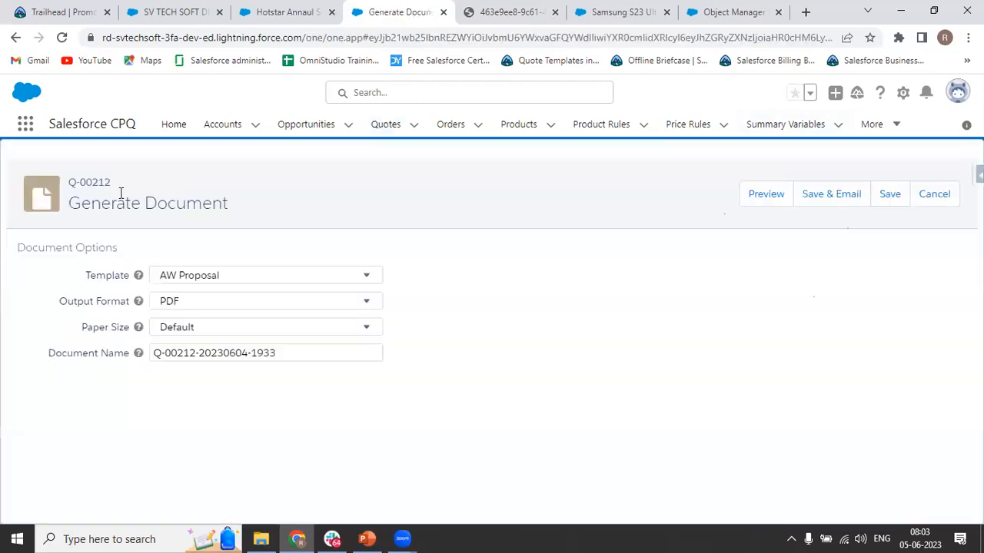
click(228, 275)
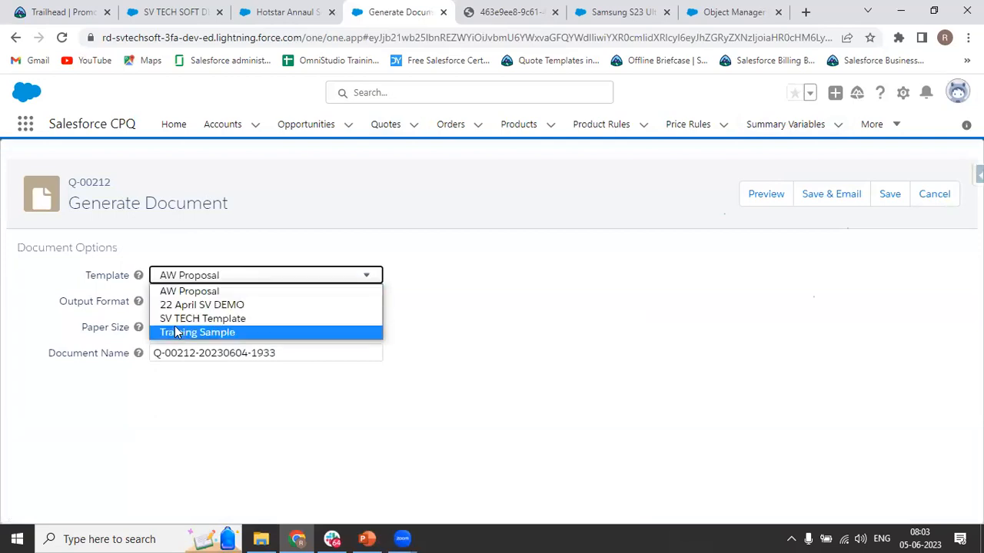
click(202, 318)
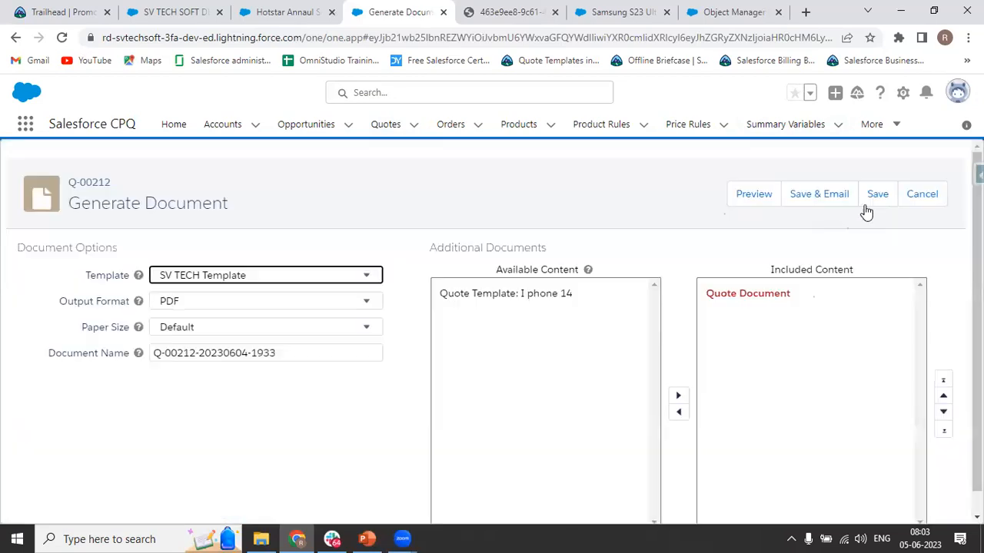
click(743, 194)
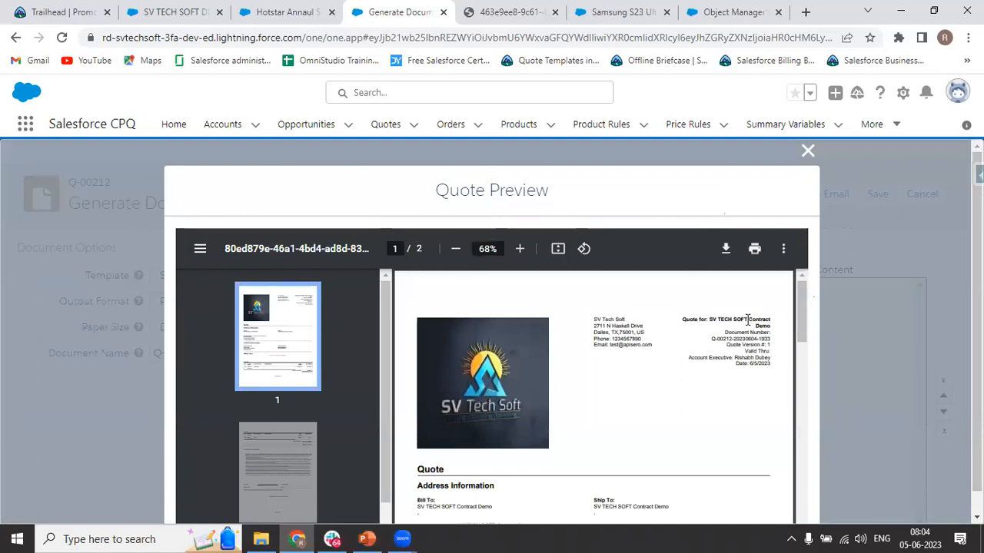
drag(799, 338, 799, 438)
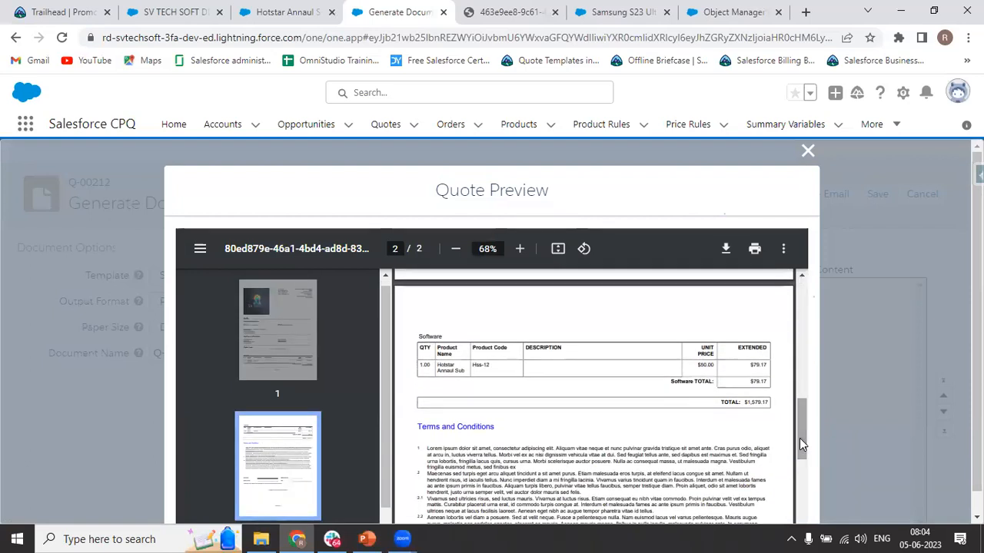
Step: Download the previewed quote as a PDF into the Downloads folder and open the file
click(723, 257)
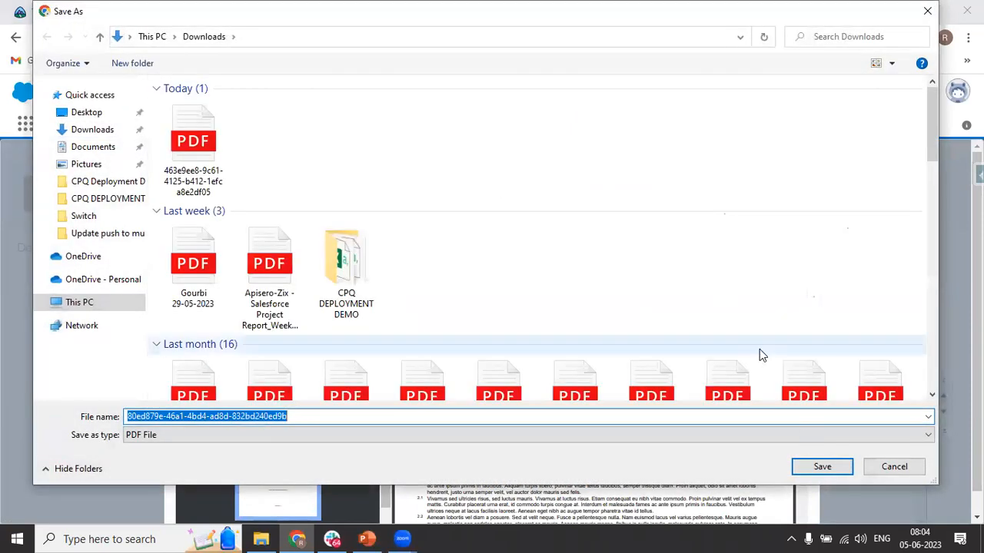
click(815, 466)
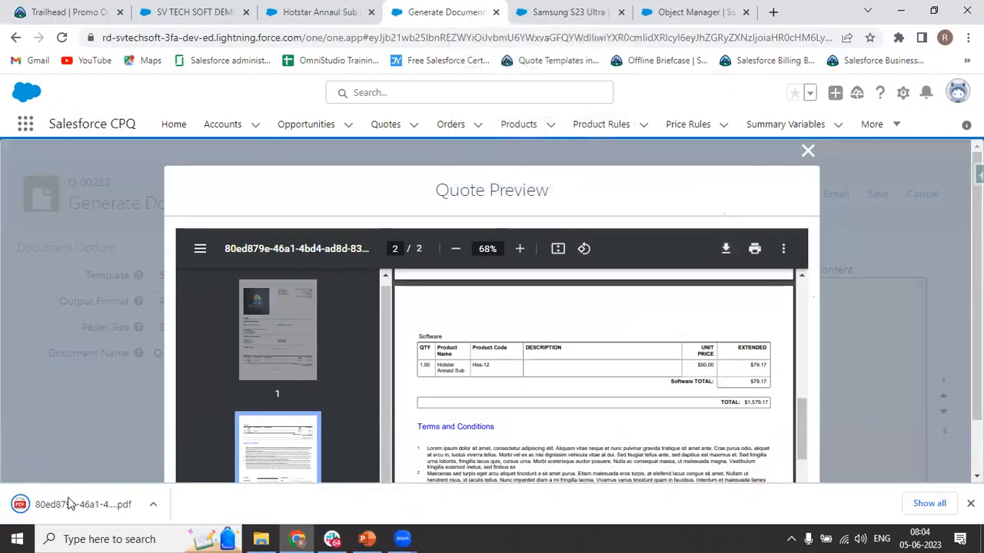
click(44, 516)
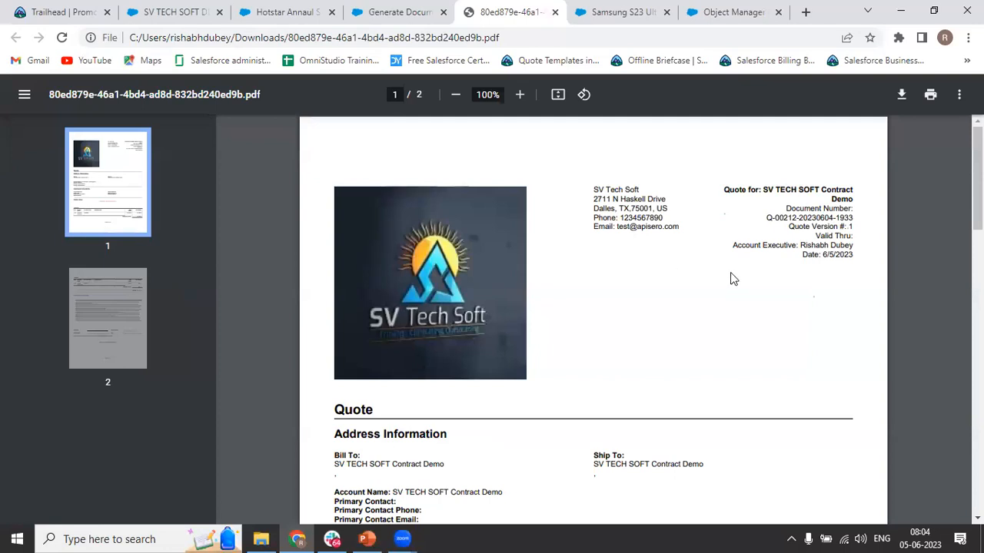
Step: Examine the address details, the Samsung S23 Ultra hardware line and the hardware total in the quote PDF
scroll(976, 177, down, 3)
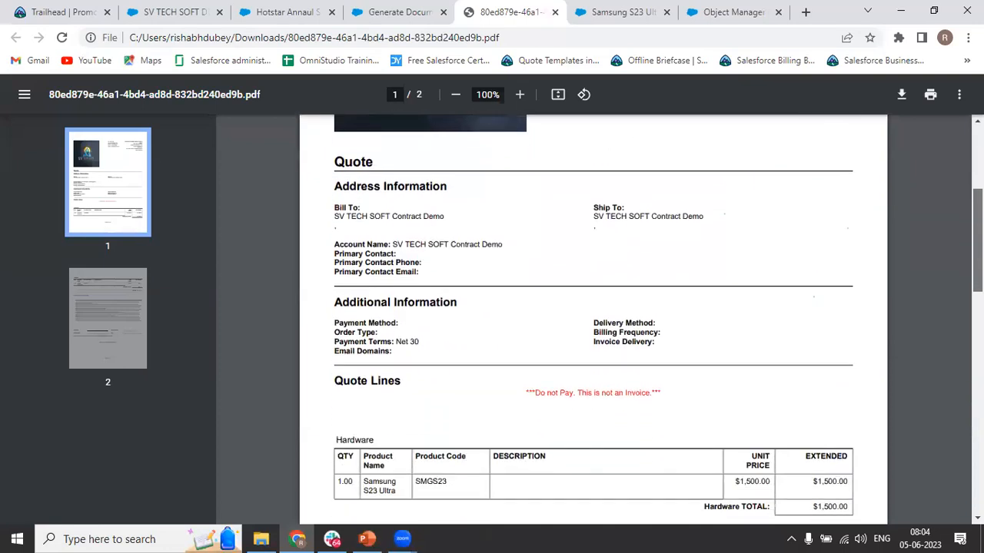
scroll(957, 288, down, 3)
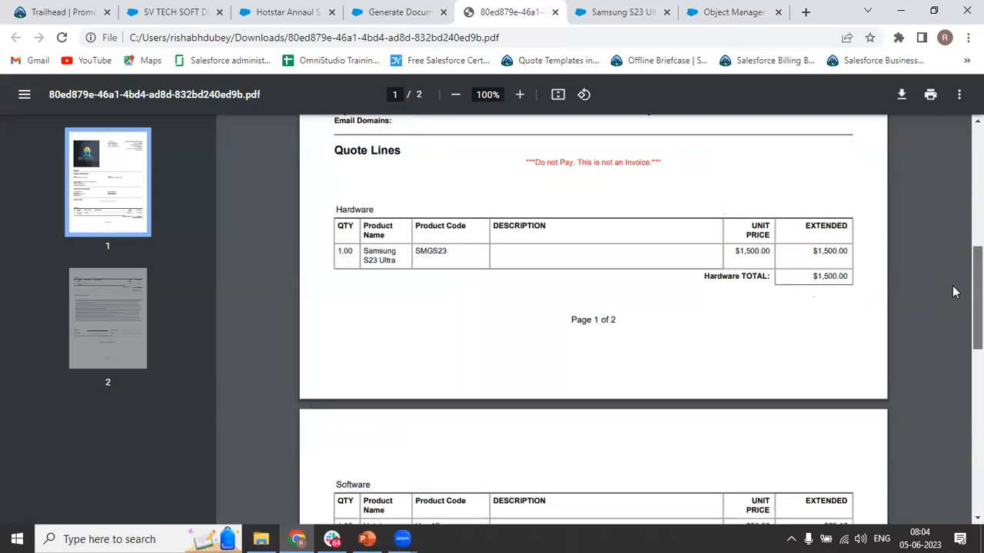
scroll(584, 276, down, 1)
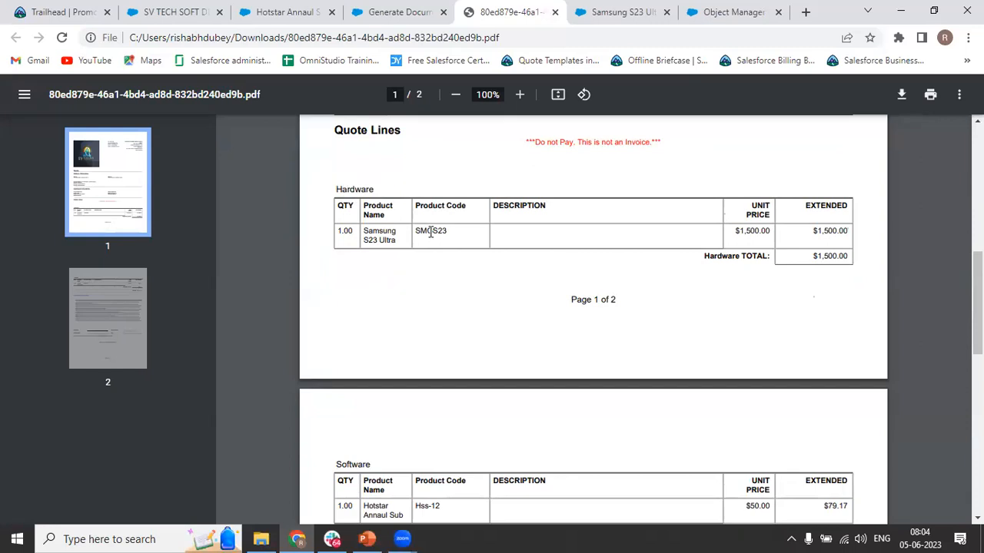
drag(363, 231, 403, 244)
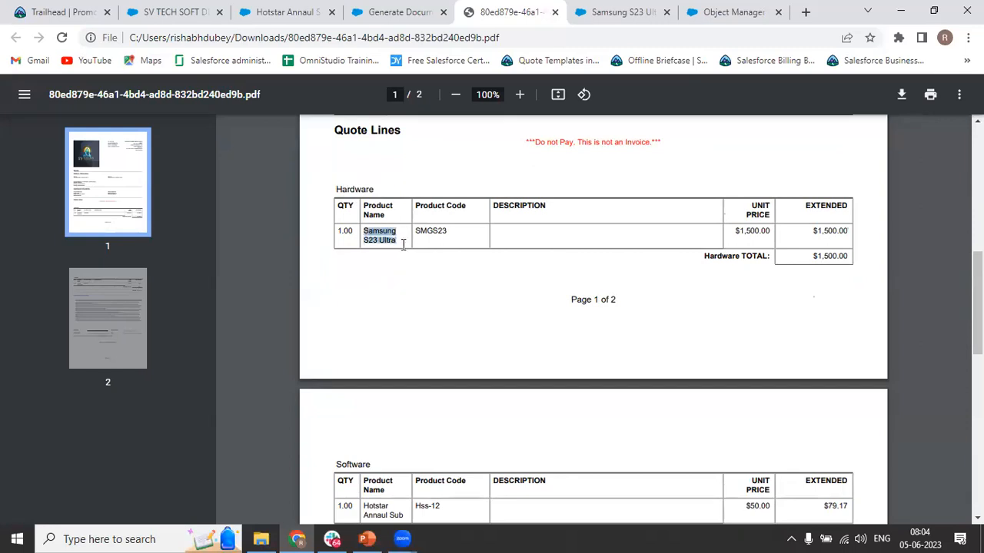
click(816, 256)
drag(816, 256, 851, 258)
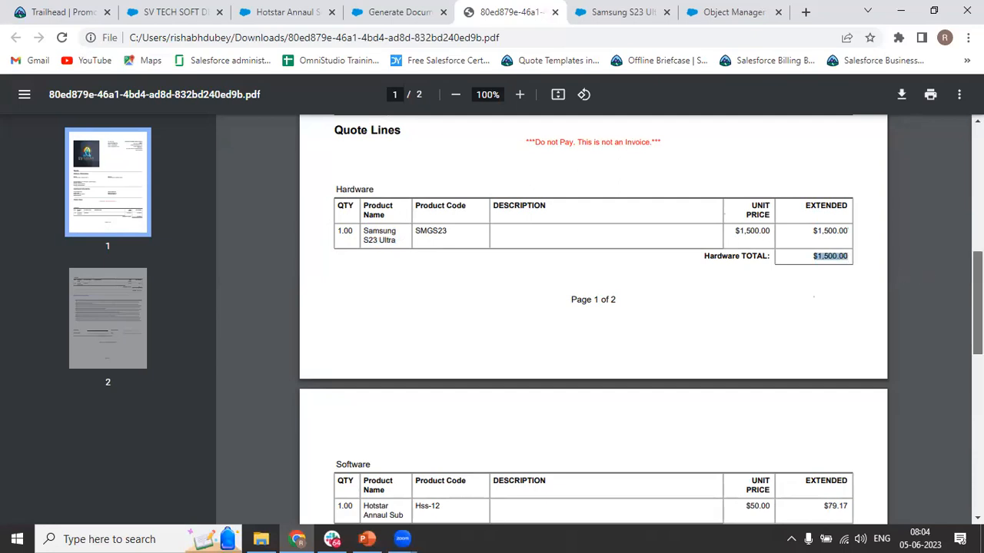
Step: Examine the Hotstar Annaul Sub software line, the software total and the overall total in the quote PDF
scroll(707, 369, down, 2)
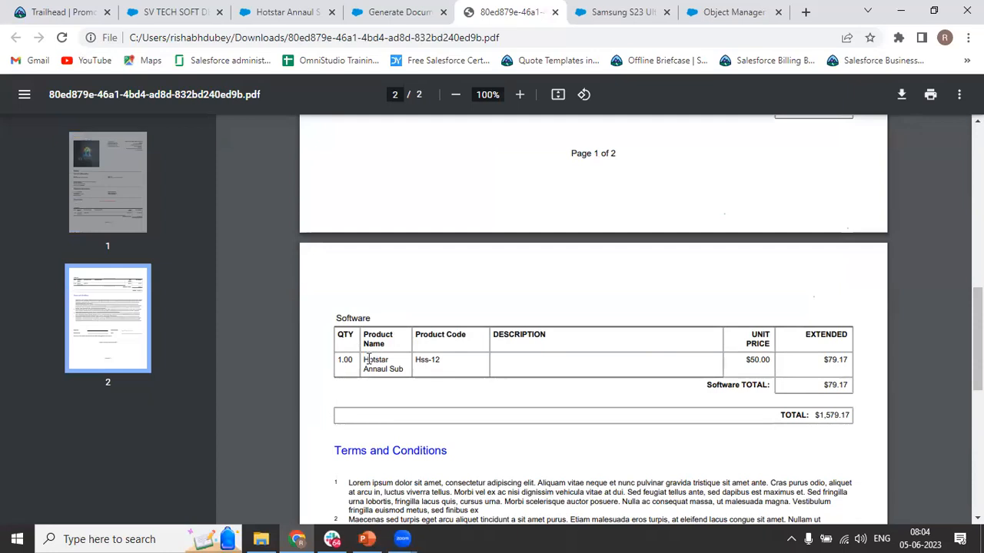
drag(366, 360, 412, 372)
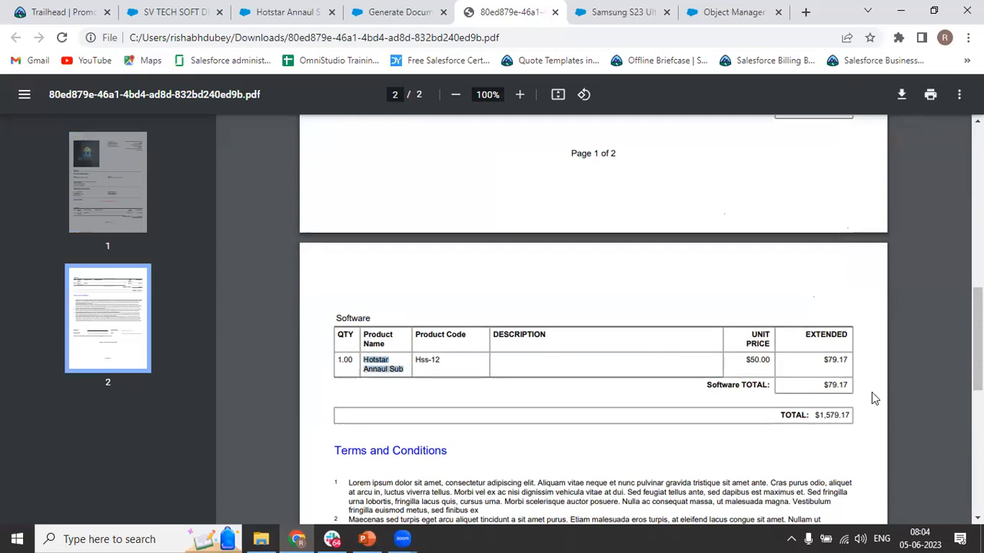
click(834, 415)
double_click(834, 416)
drag(819, 384, 850, 386)
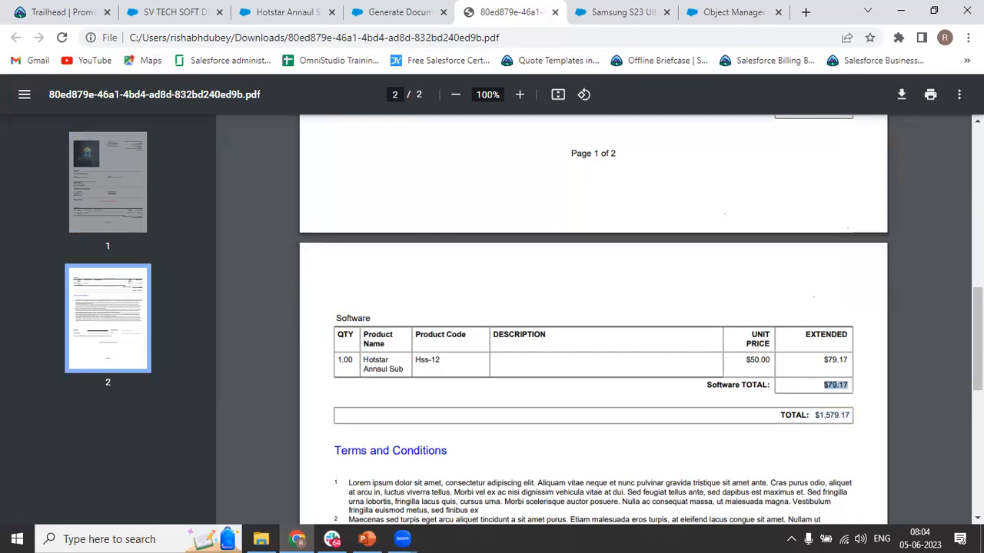
scroll(827, 341, up, 3)
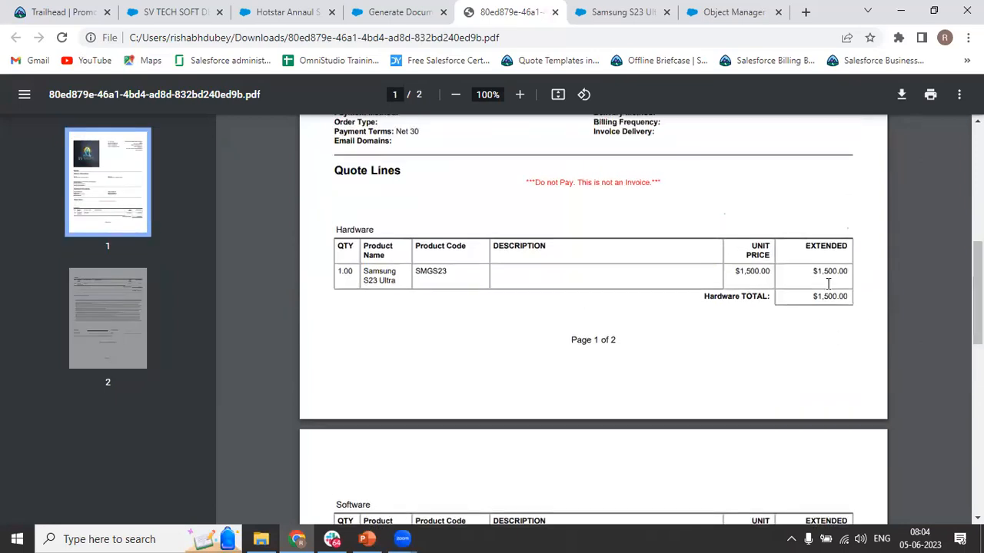
drag(977, 305, 977, 369)
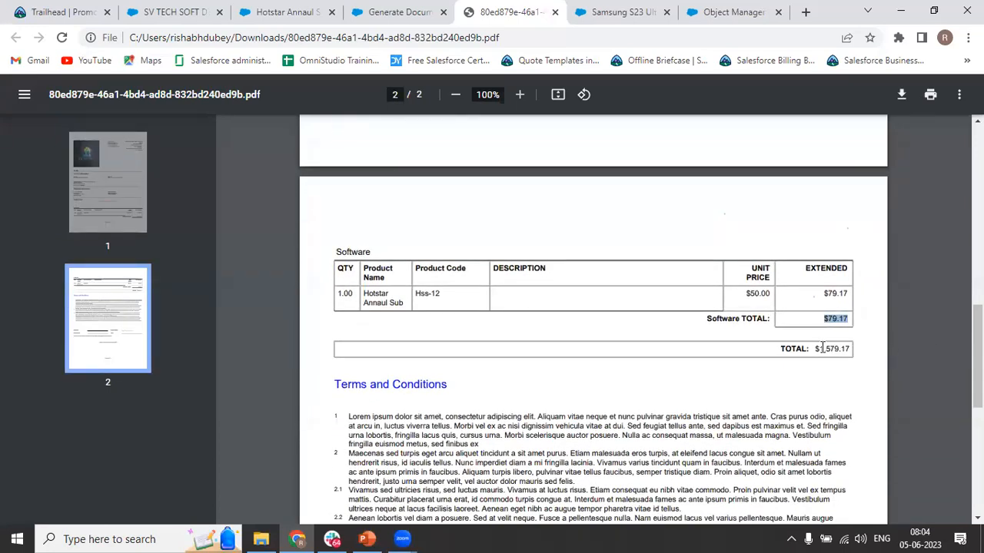
Step: Return to Salesforce, exit document generation without saving, and open the quote's SV TECH SOFT Contract Demo opportunity
click(374, 9)
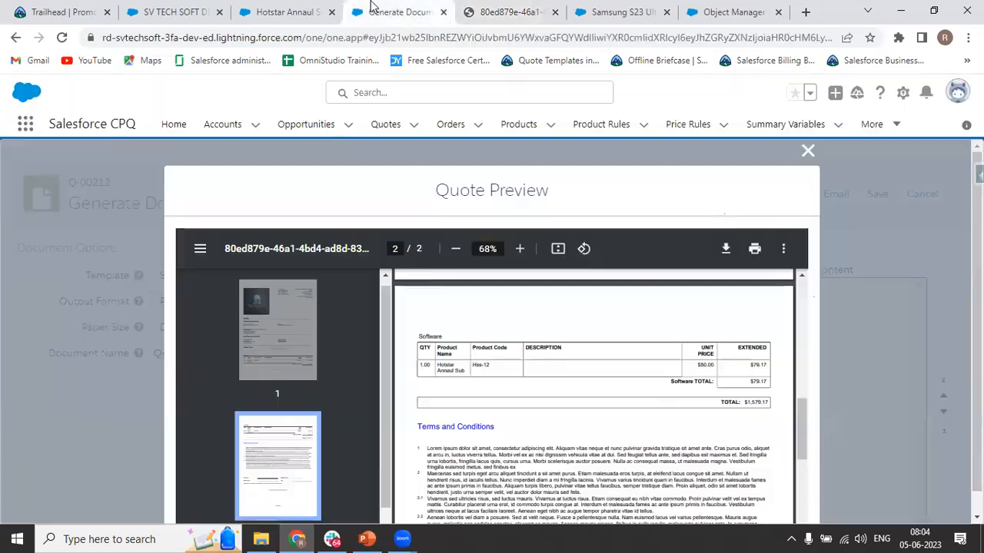
key(Escape)
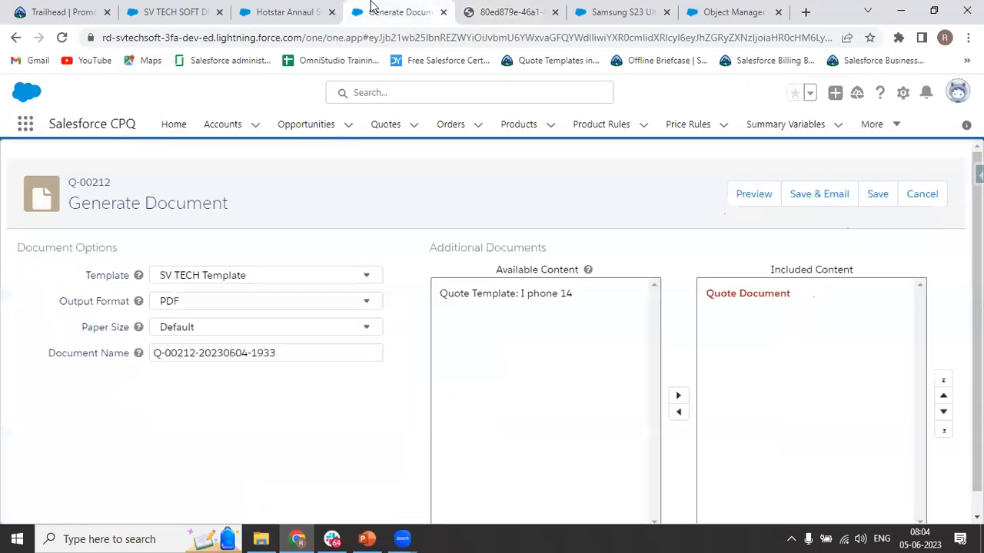
click(923, 194)
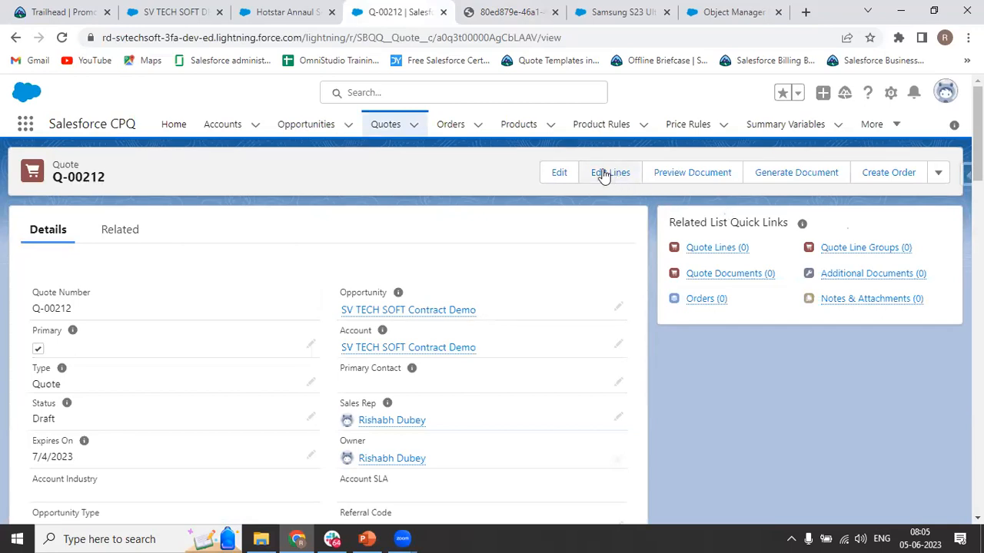
click(351, 311)
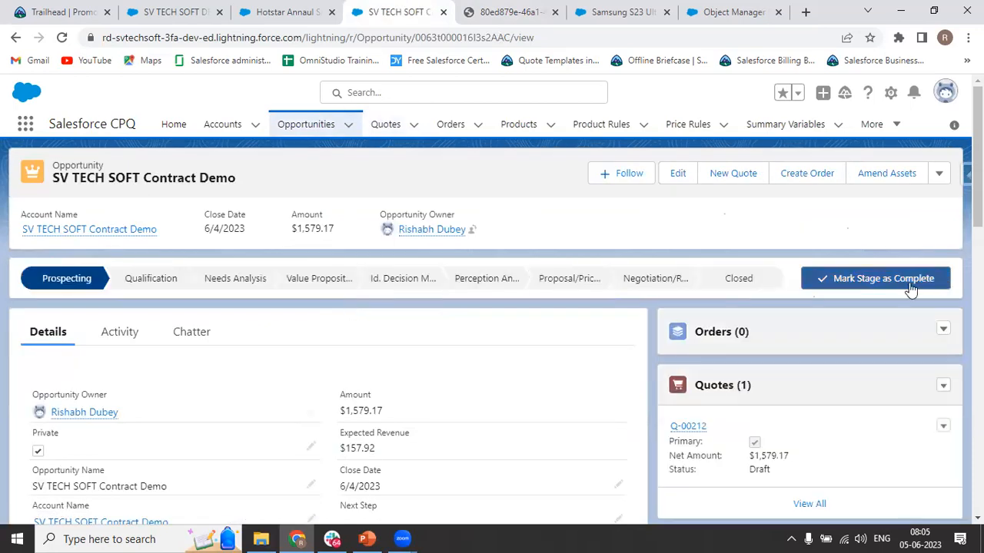
Step: Check the opportunity's synced products, primary quote and amount
scroll(492, 353, down, 10)
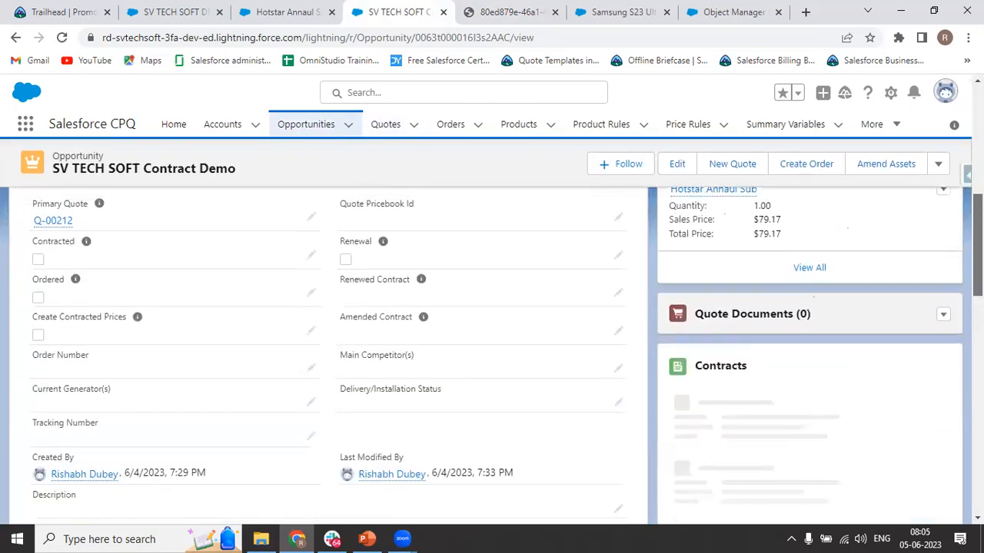
drag(977, 237, 977, 224)
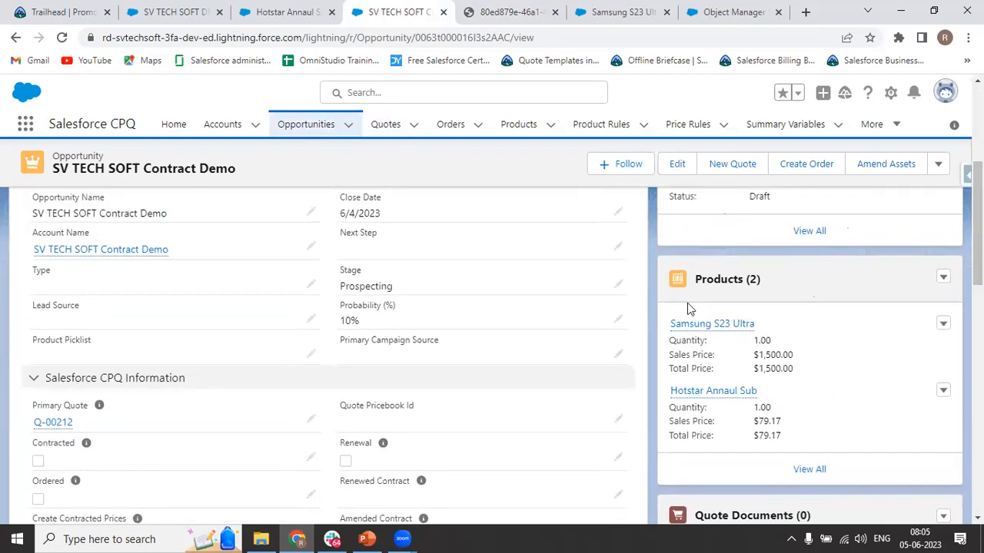
drag(977, 224, 977, 185)
scroll(799, 308, down, 2)
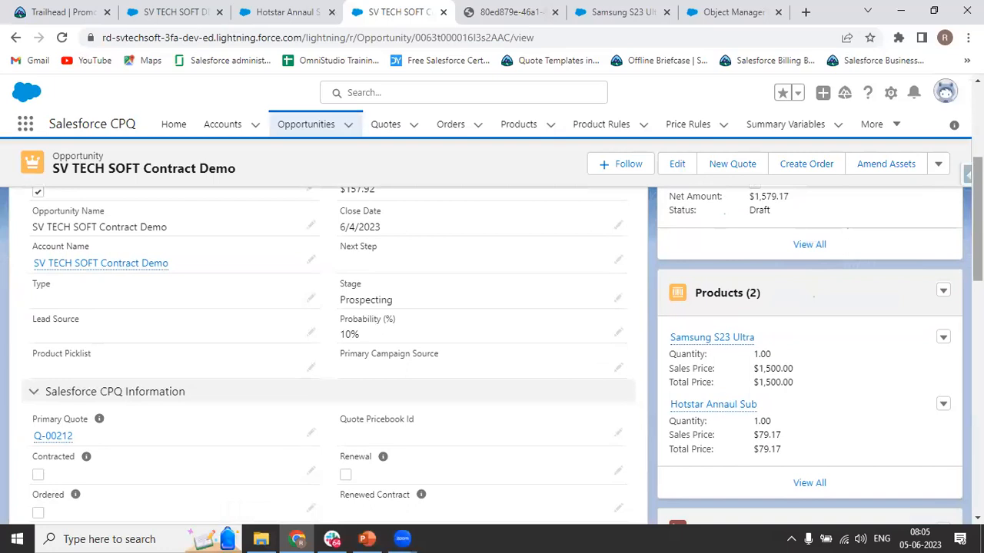
scroll(492, 308, up, 3)
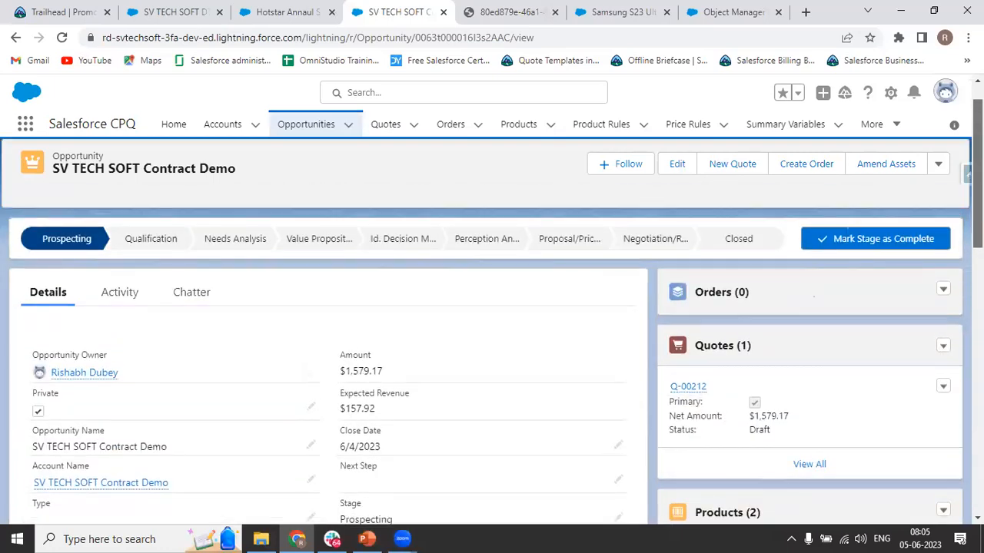
drag(349, 370, 415, 373)
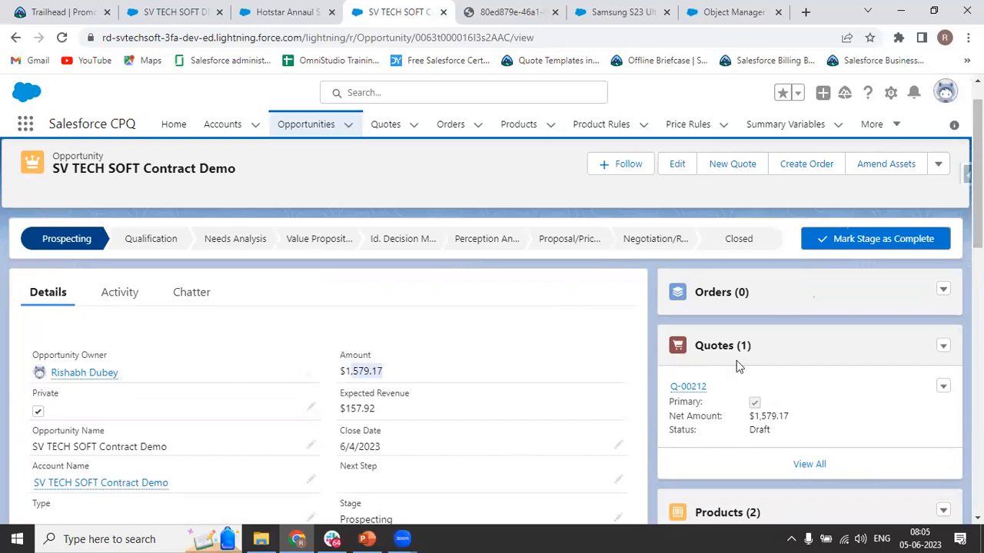
Step: Close the opportunity with the stage Closed Won and save it
click(759, 244)
click(829, 252)
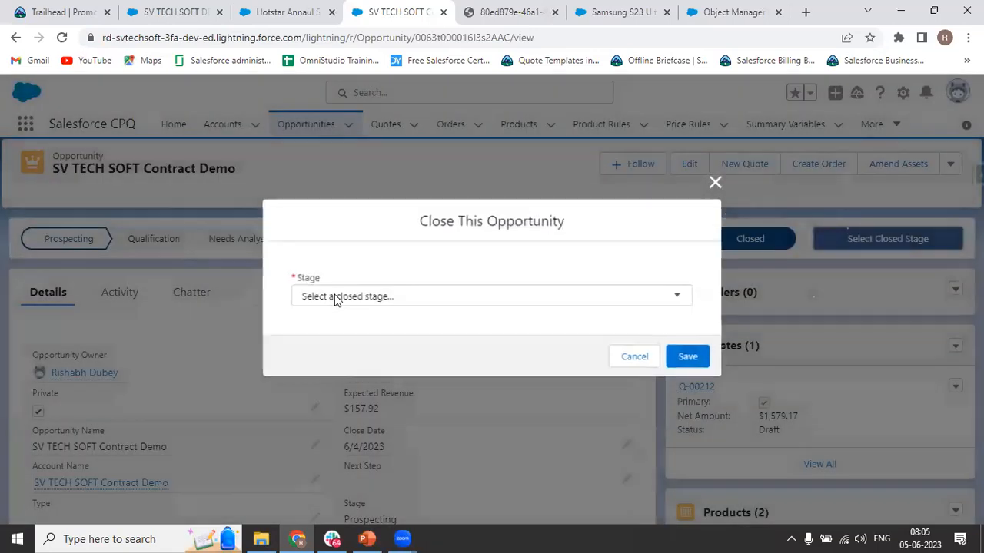
click(379, 297)
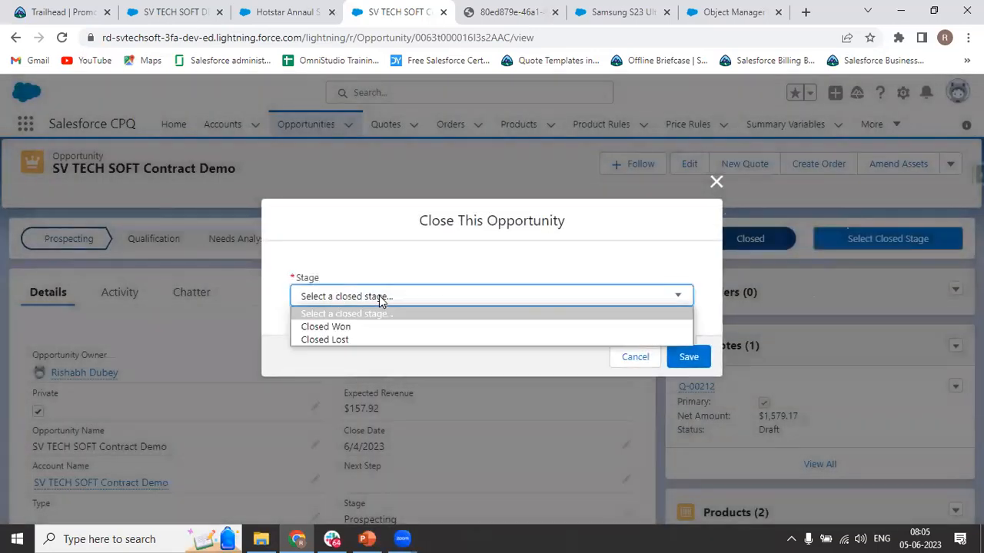
click(330, 327)
click(685, 358)
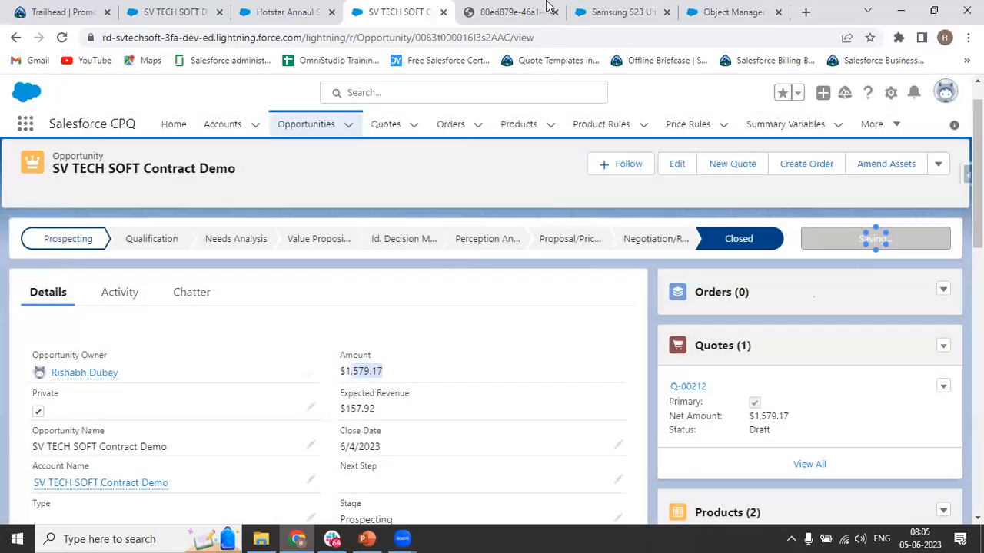
Step: Close the browser pages for the quote PDF, the Samsung S23 Ultra product and the Object Manager
click(555, 12)
click(555, 12)
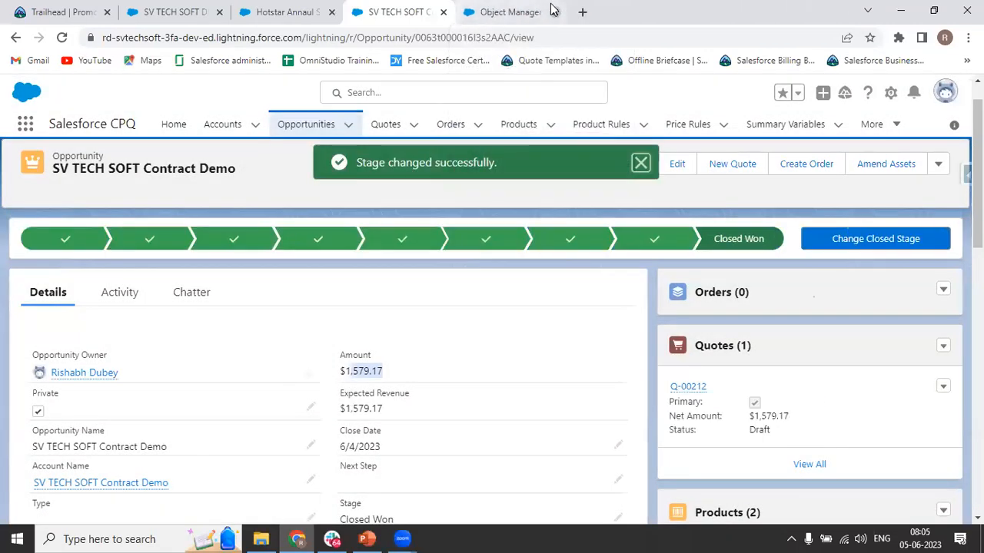
click(555, 12)
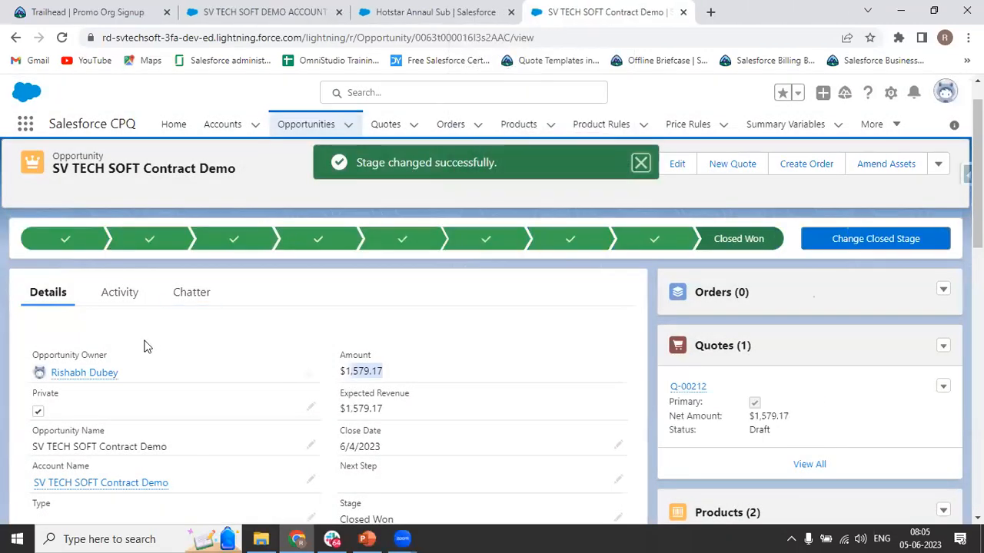
Step: Open the opportunity's account in a new browser tab and check its related contracts, assets and subscriptions
right_click(44, 482)
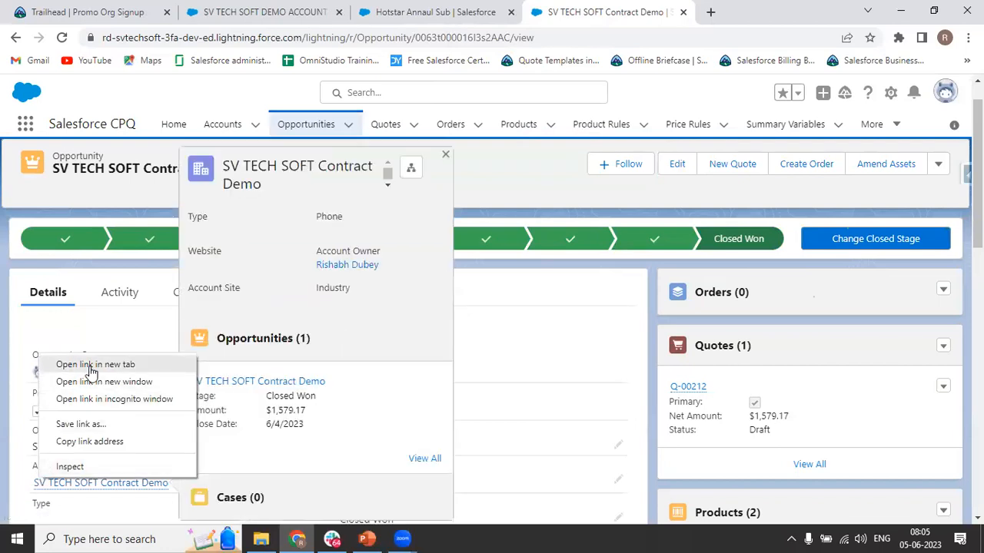
click(90, 366)
click(715, 9)
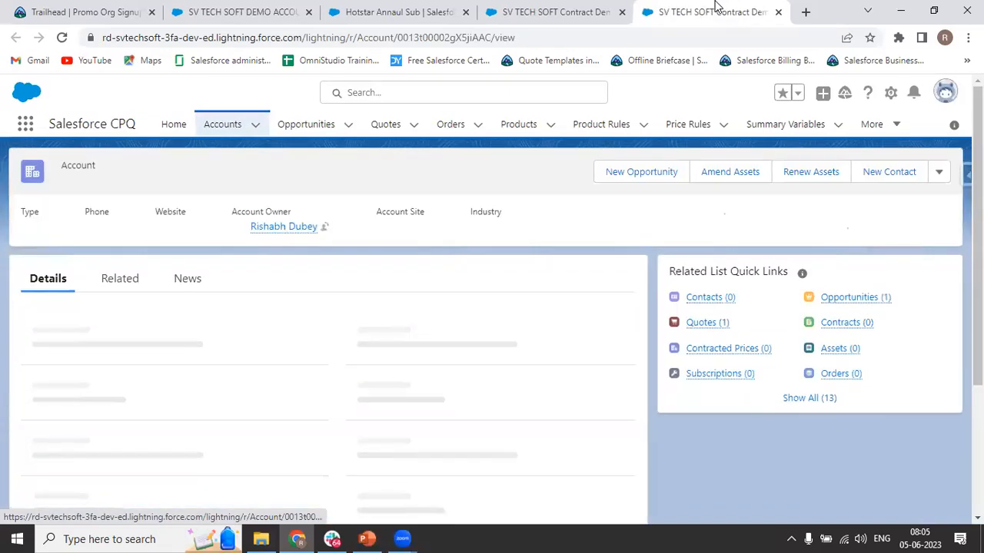
click(104, 293)
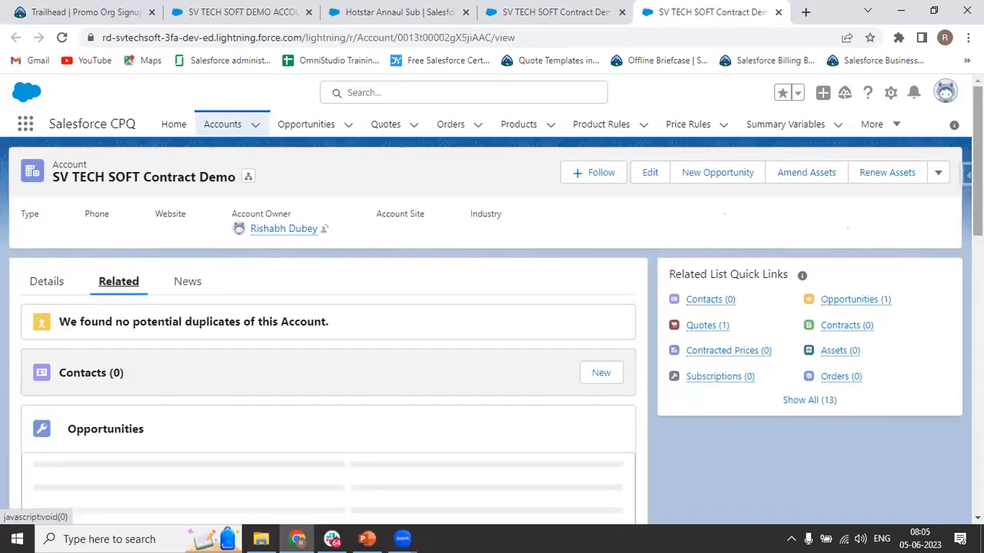
scroll(104, 294, down, 2)
scroll(328, 354, down, 5)
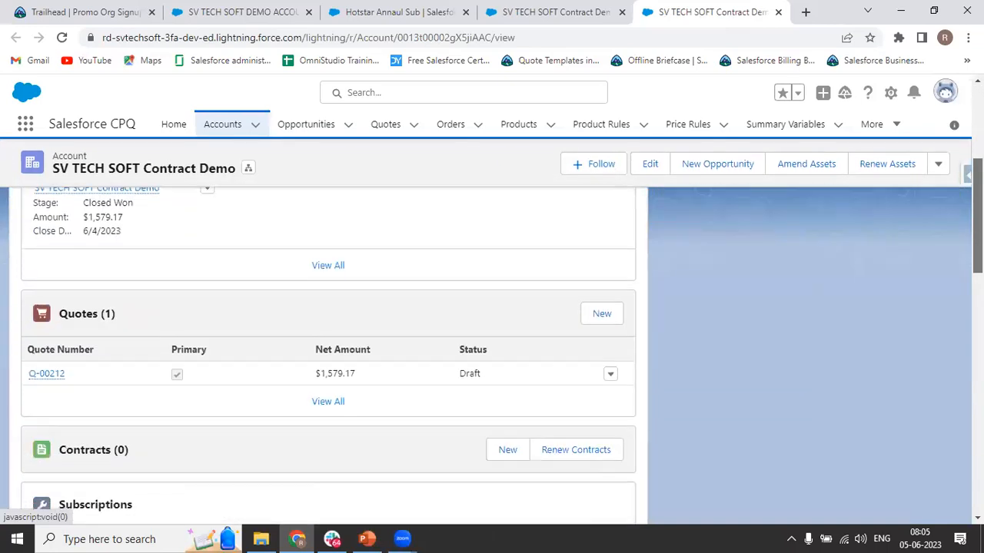
scroll(161, 331, down, 1)
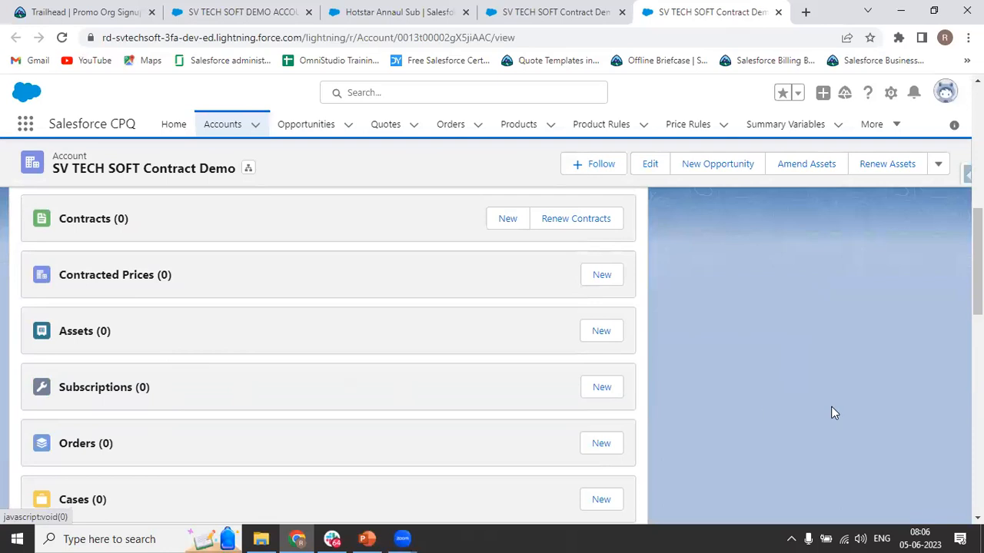
scroll(835, 413, down, 2)
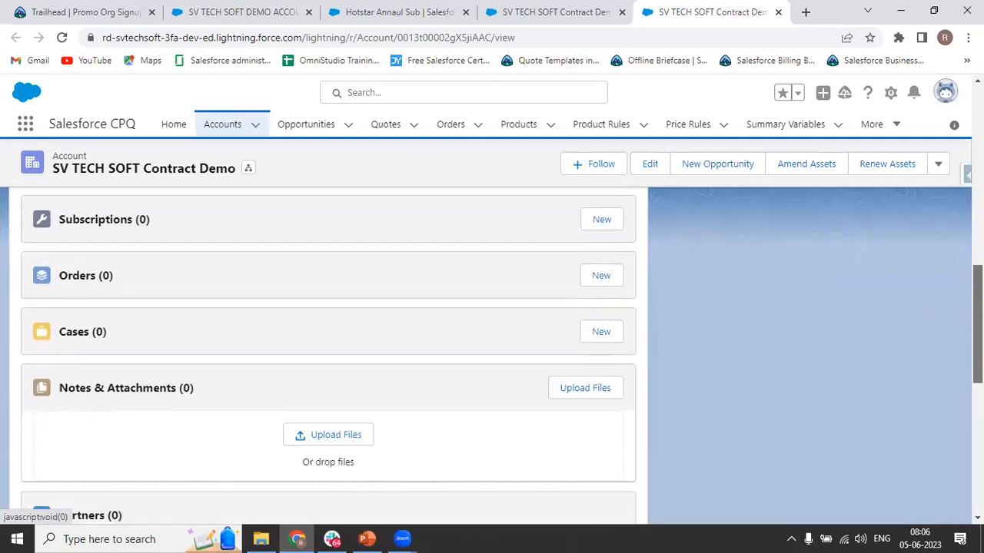
scroll(328, 354, up, 4)
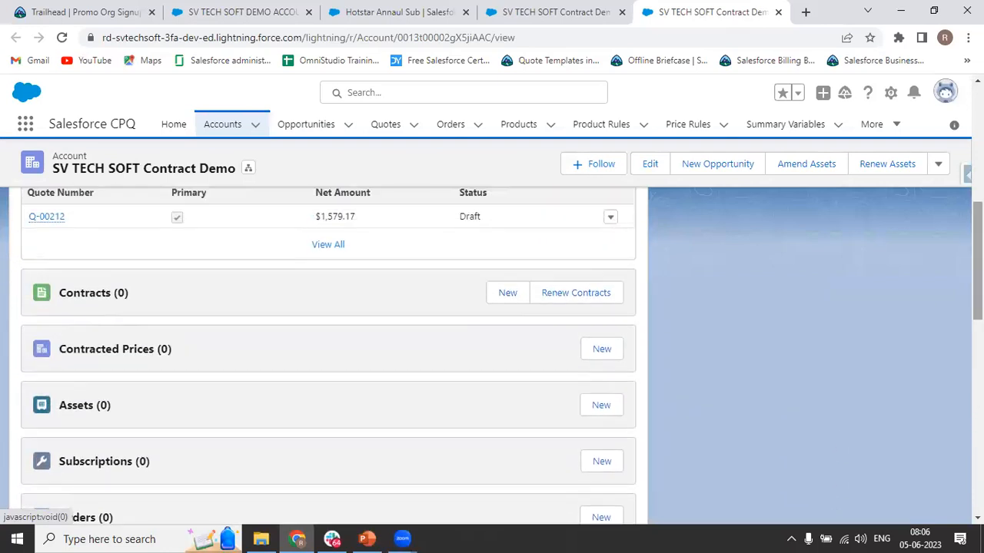
Step: Return to the opportunity, mark it as Contracted in the Salesforce CPQ Information section and save
click(529, 6)
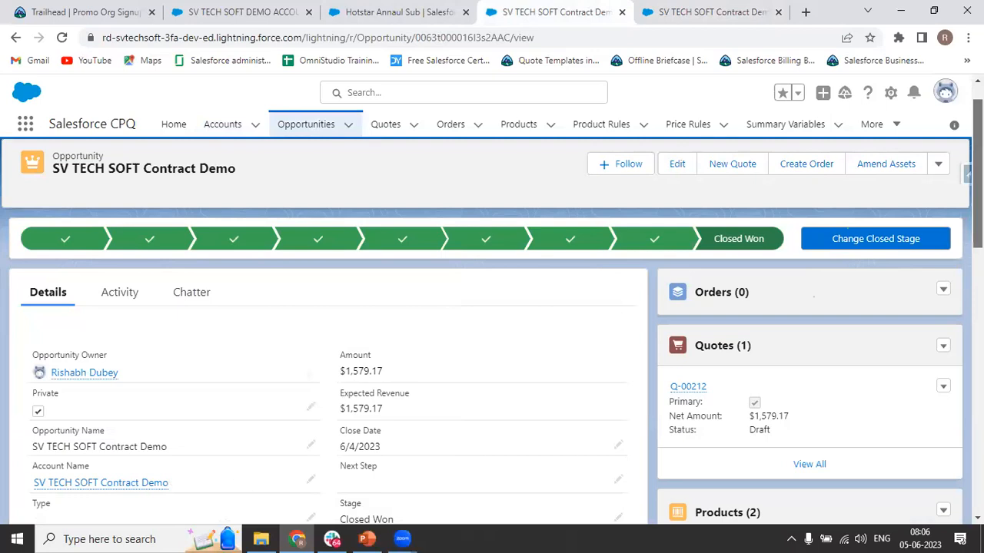
scroll(976, 177, down, 10)
scroll(492, 354, up, 2)
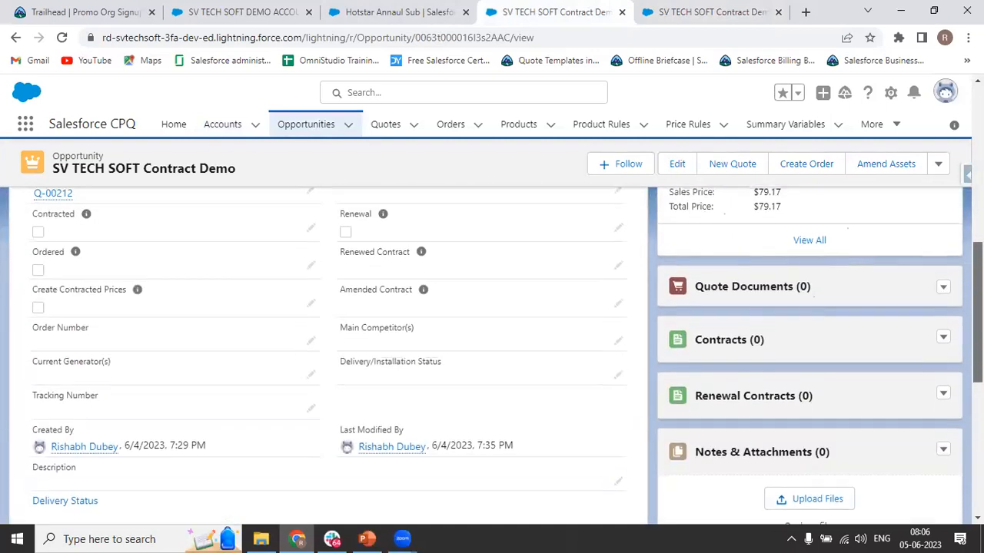
click(310, 234)
click(44, 246)
click(357, 501)
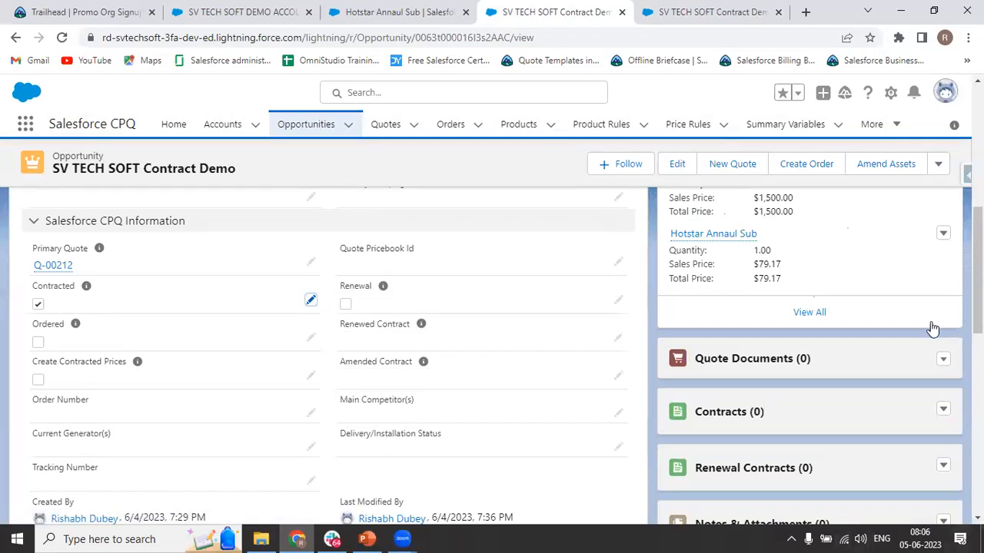
Step: Reload the opportunity and check its related contracts for a generated contract
drag(977, 296, 977, 183)
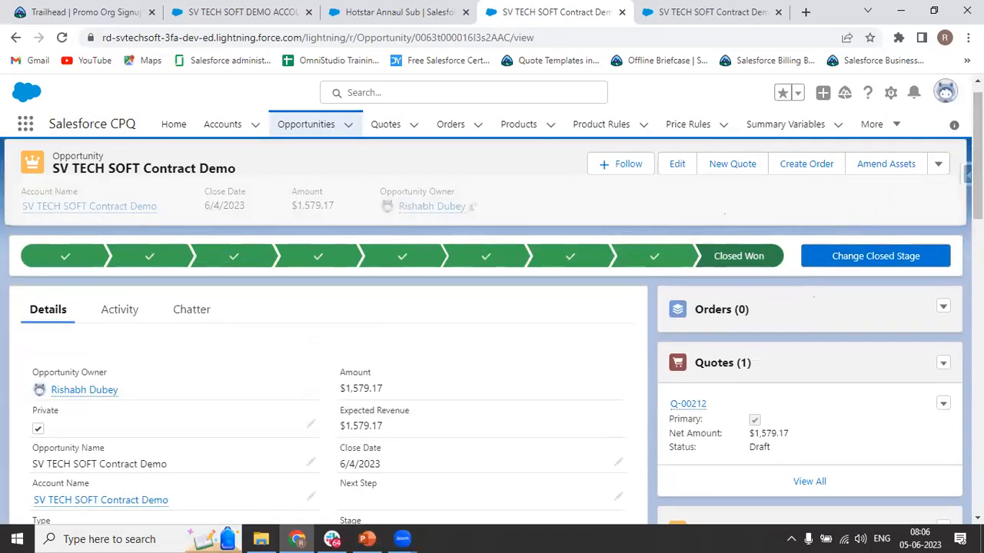
click(62, 37)
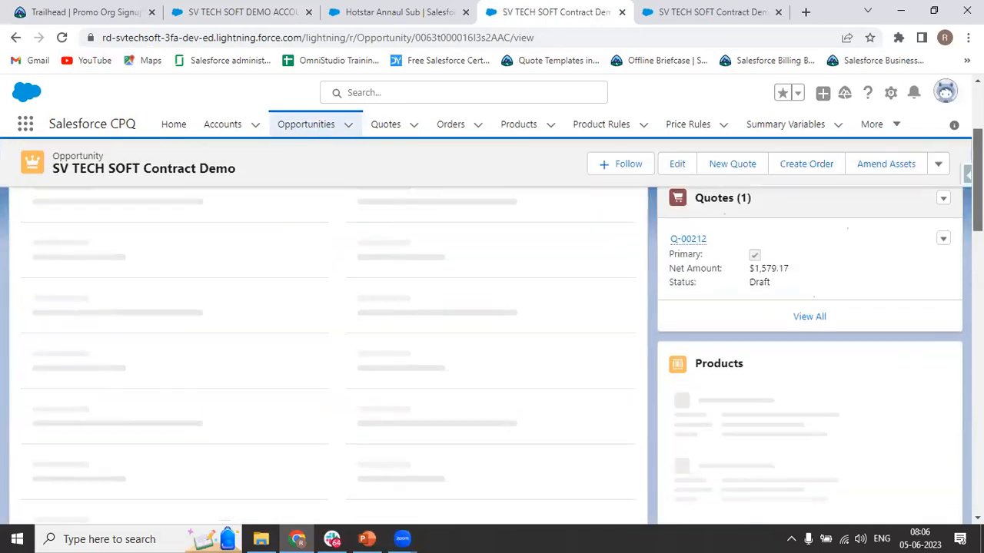
scroll(951, 354, down, 10)
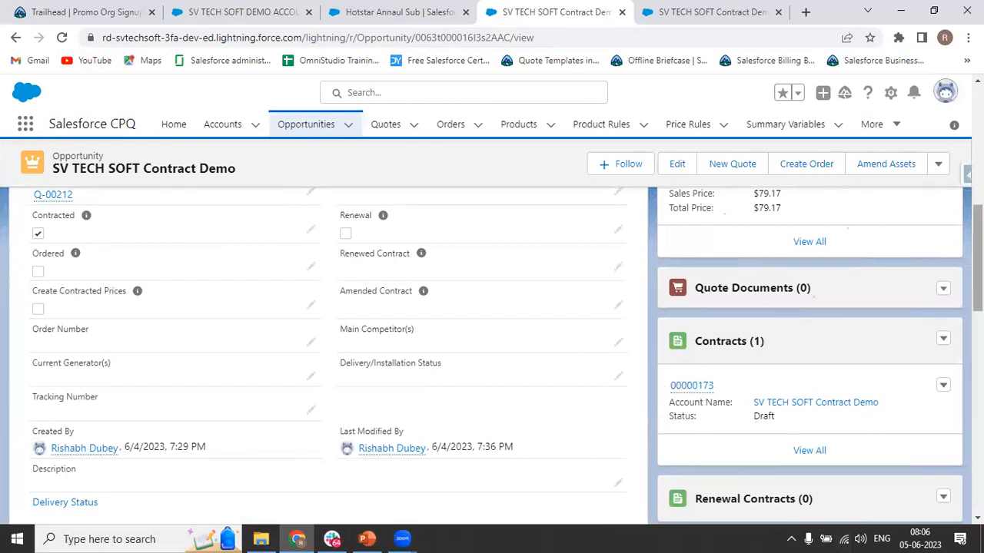
scroll(976, 254, up, 1)
scroll(92, 437, up, 5)
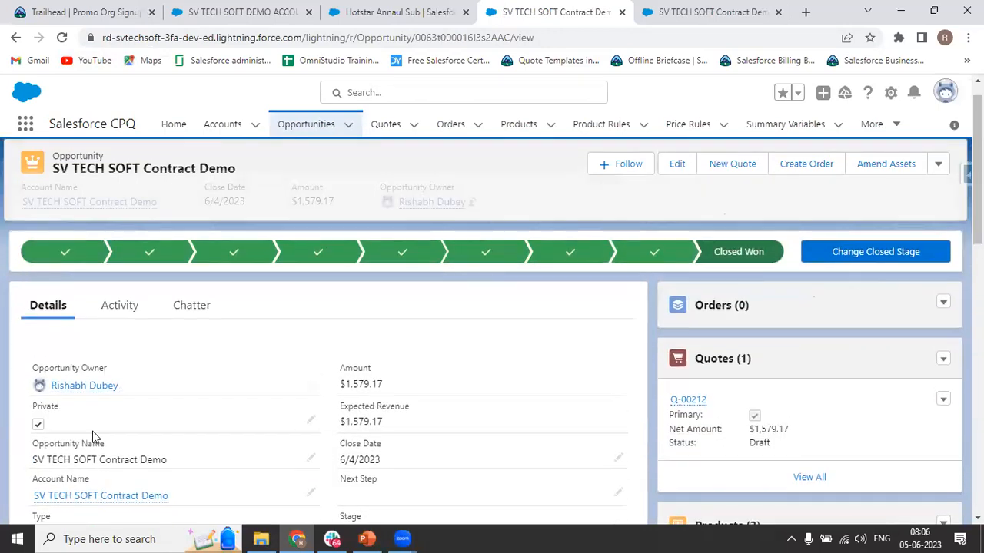
Step: Open the opportunity's account in the same browser tab and review its related contracts, assets and subscriptions
click(39, 497)
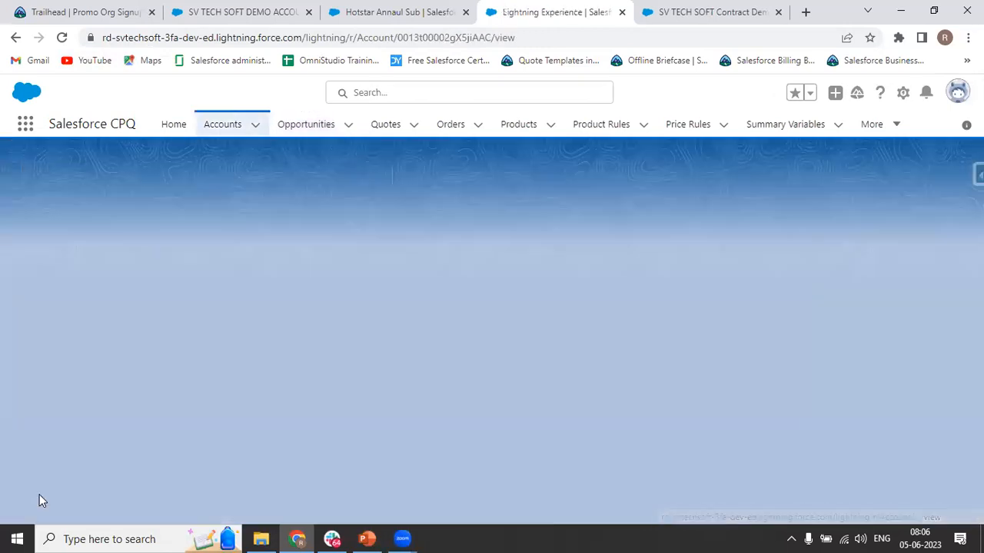
scroll(113, 355, down, 1)
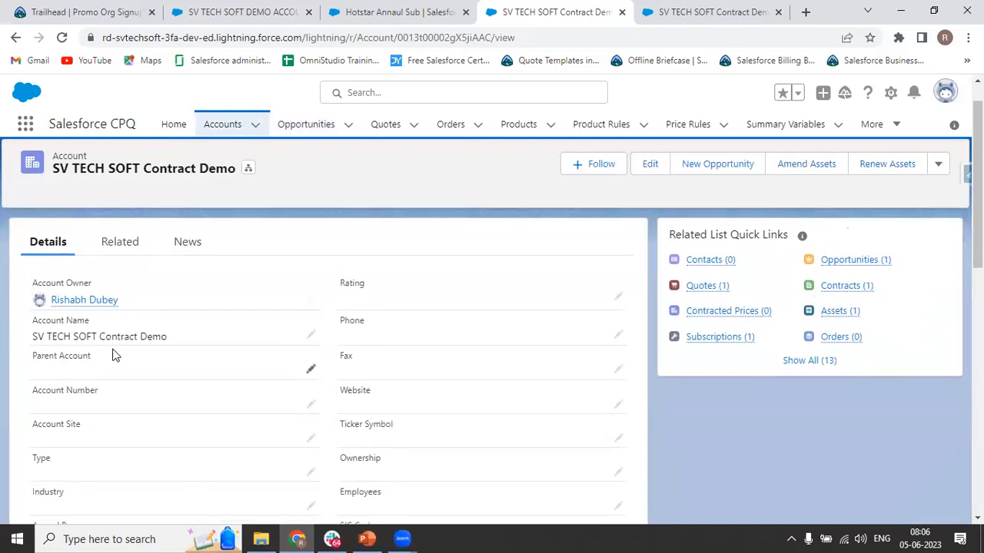
click(112, 243)
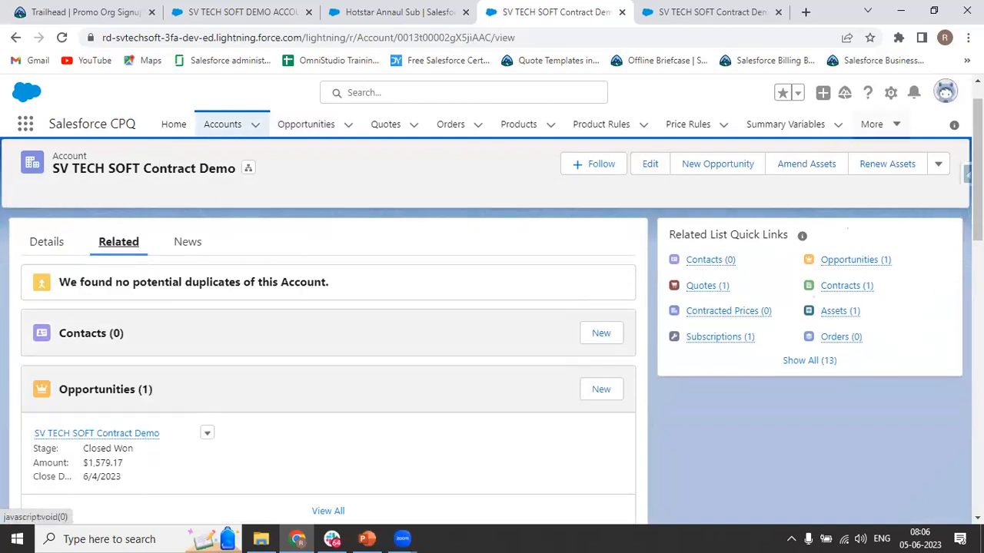
scroll(328, 354, down, 3)
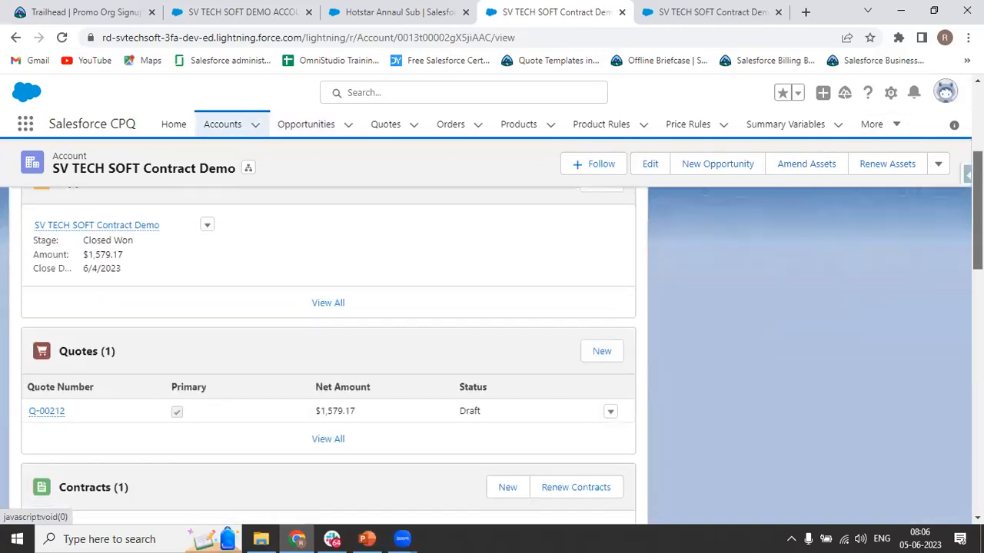
scroll(300, 352, down, 2)
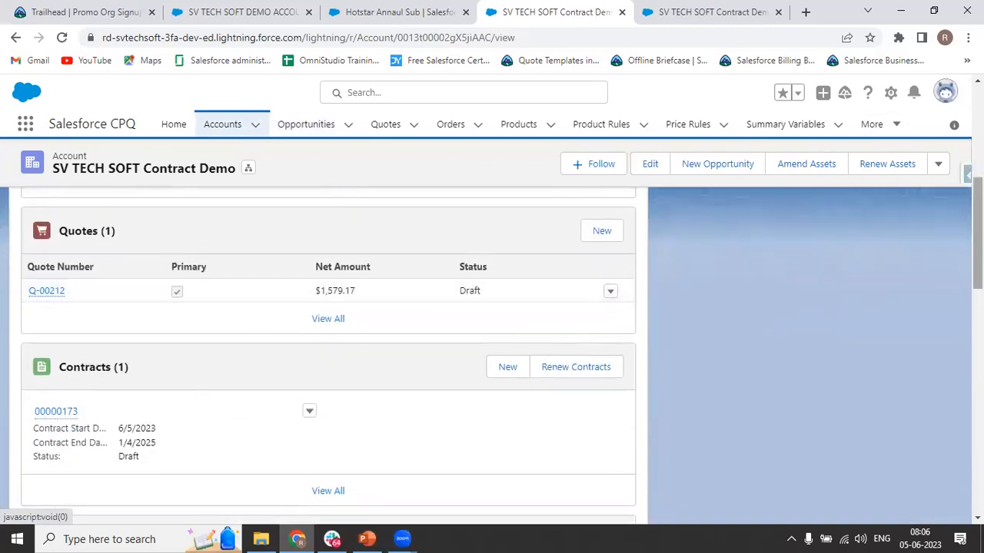
scroll(329, 351, down, 2)
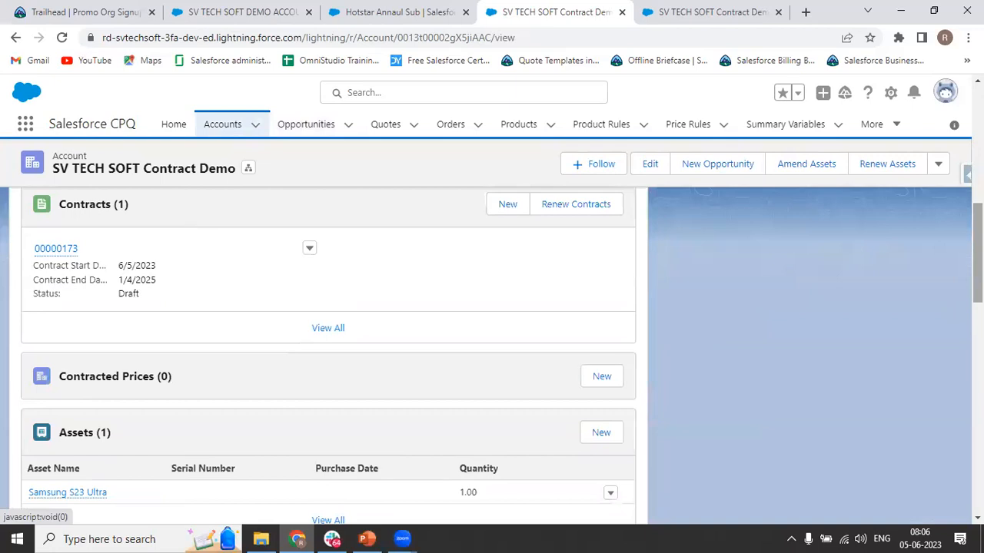
scroll(461, 253, down, 1)
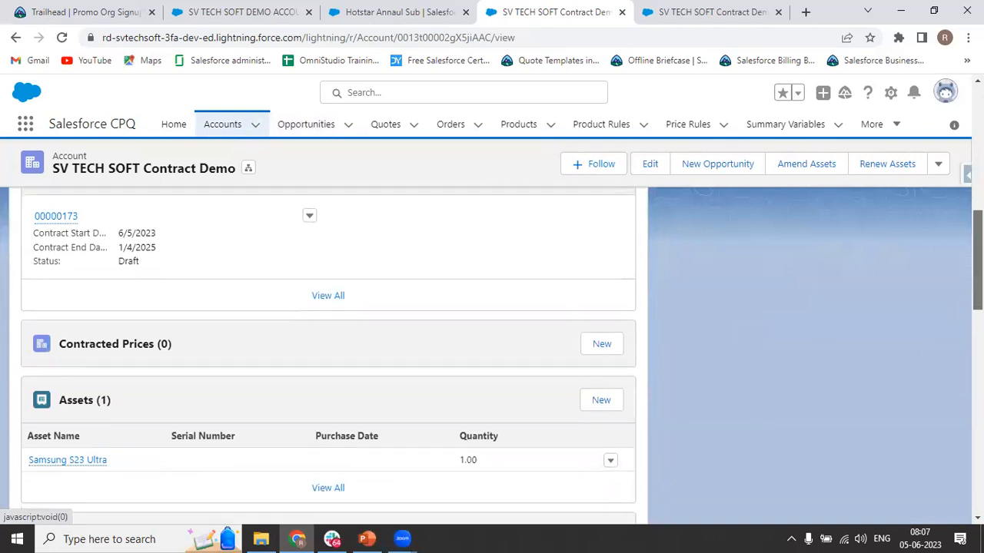
scroll(199, 421, down, 2)
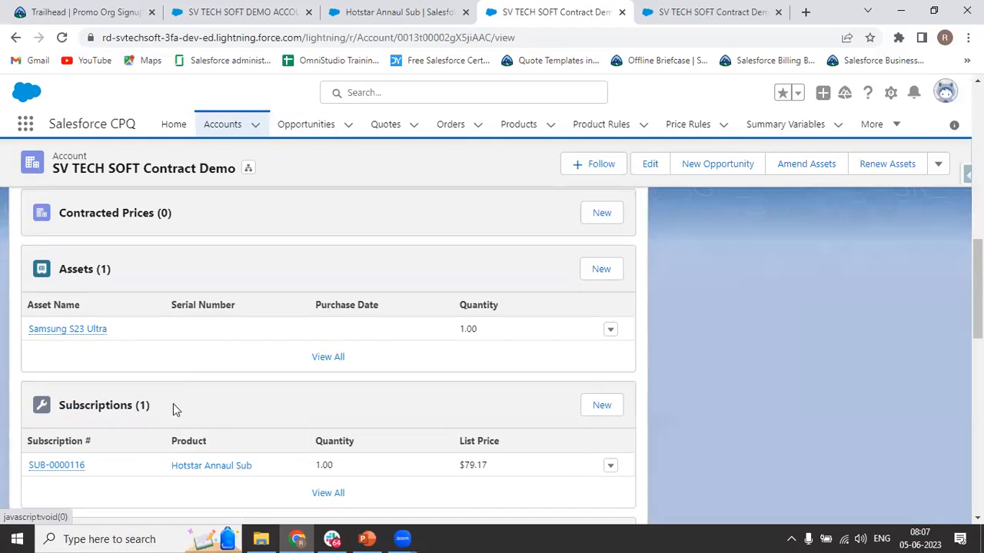
Step: Open the account's Hotstar Annaul Sub subscription in a new browser tab and review its pricing, renewal and segment details
right_click(63, 466)
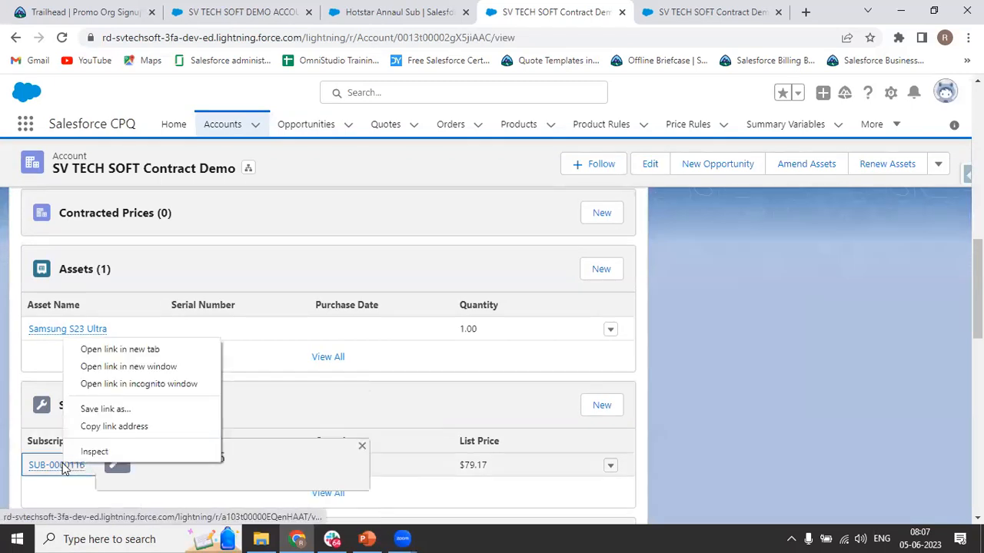
click(132, 350)
click(732, 7)
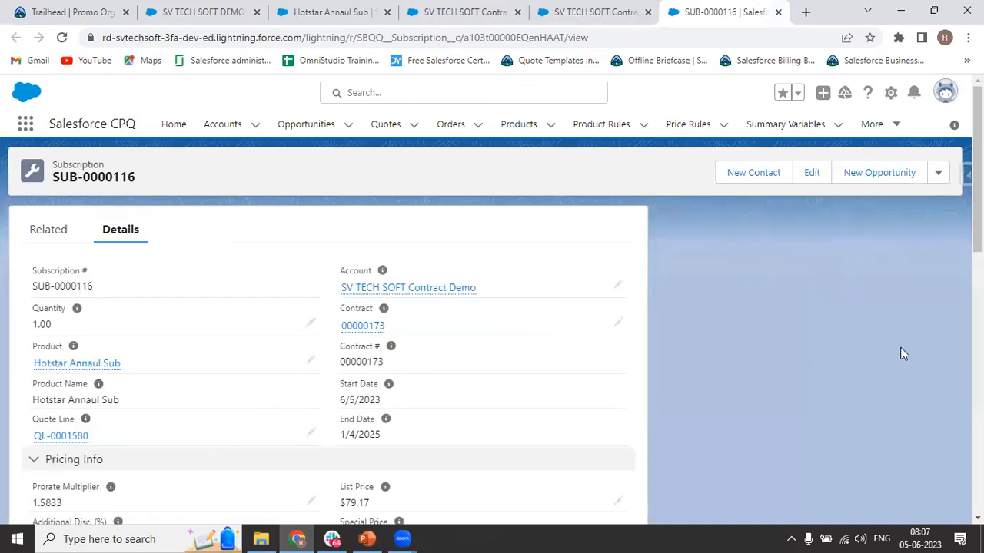
scroll(977, 230, down, 2)
scroll(960, 408, down, 5)
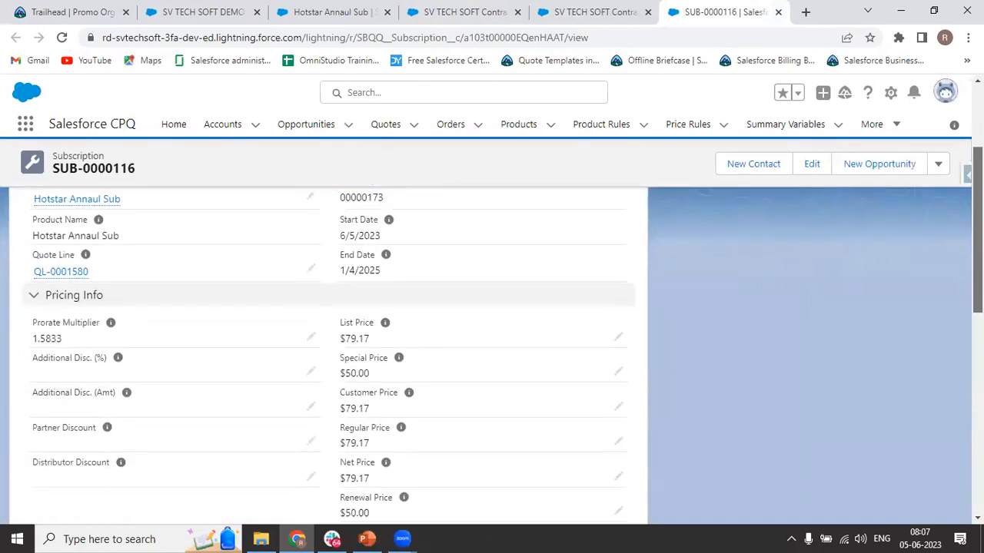
scroll(953, 438, down, 3)
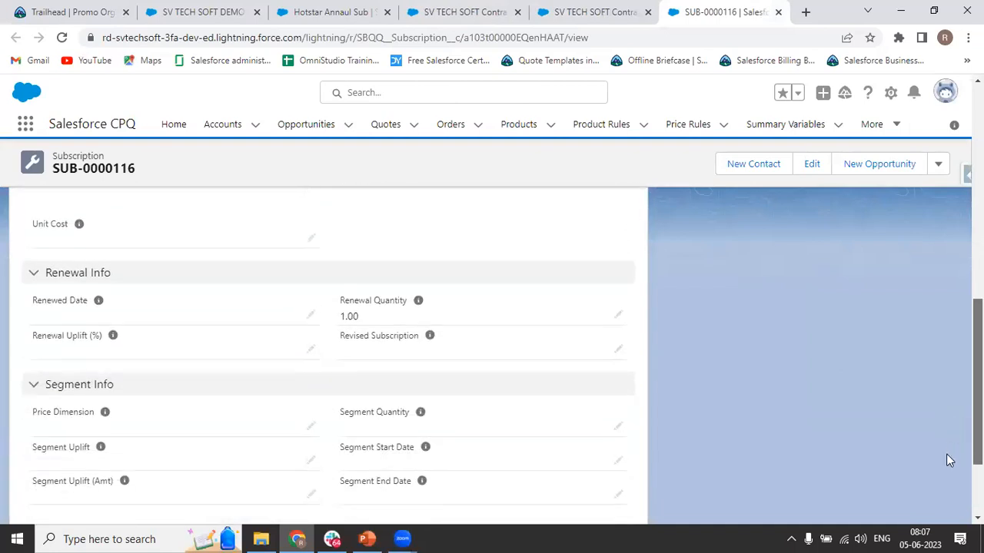
scroll(939, 479, up, 10)
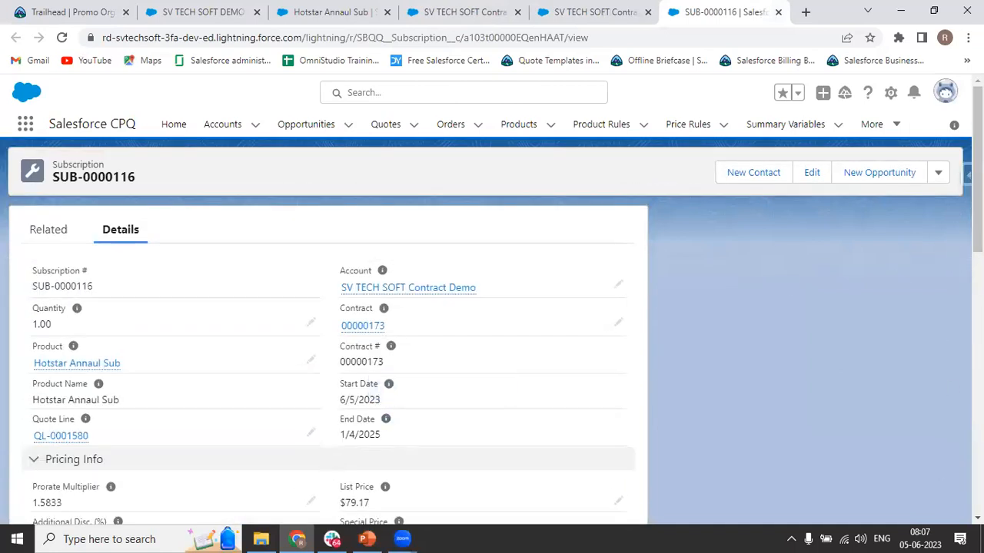
drag(978, 180, 978, 220)
scroll(603, 255, down, 2)
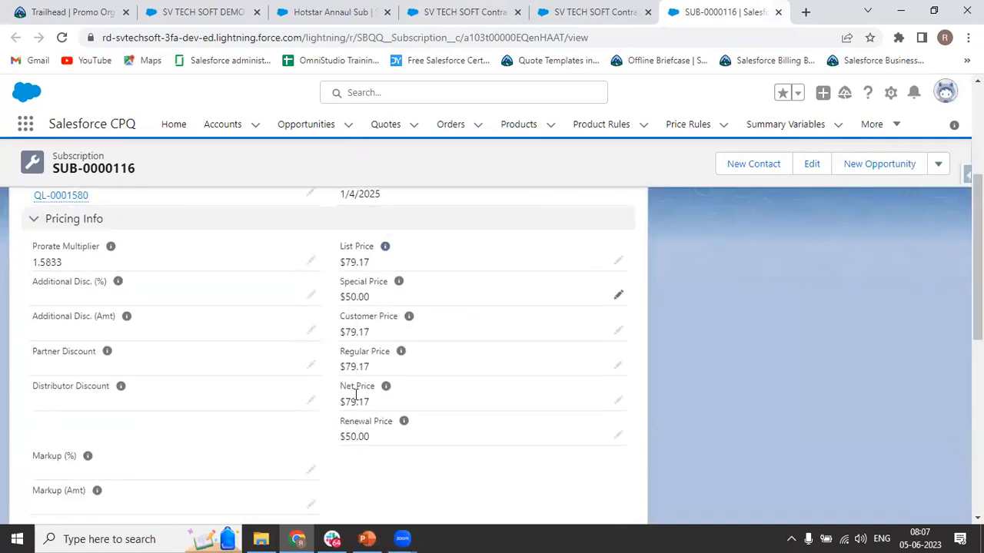
drag(978, 239, 978, 184)
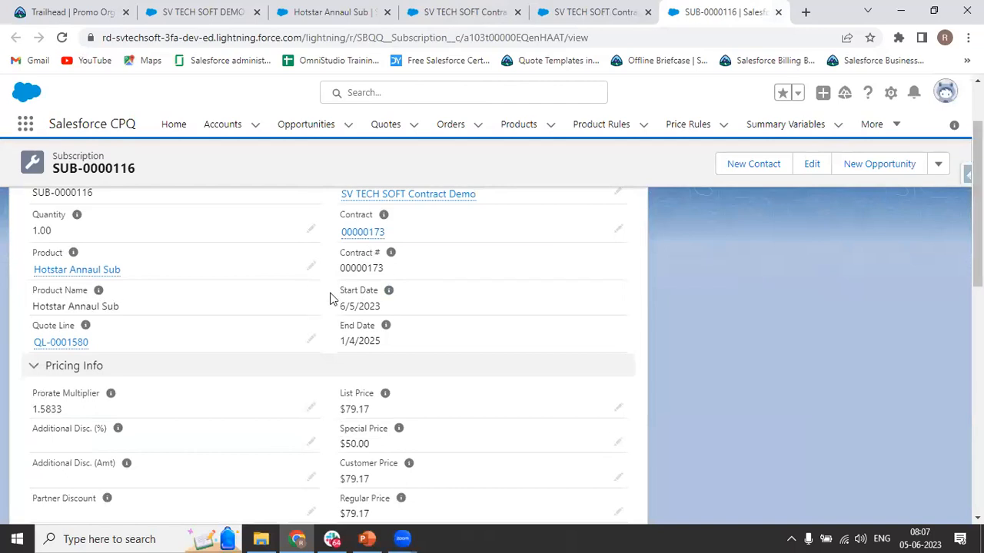
Step: Check the subscription's start date and end date, enlarging the page for readability
drag(336, 306, 420, 308)
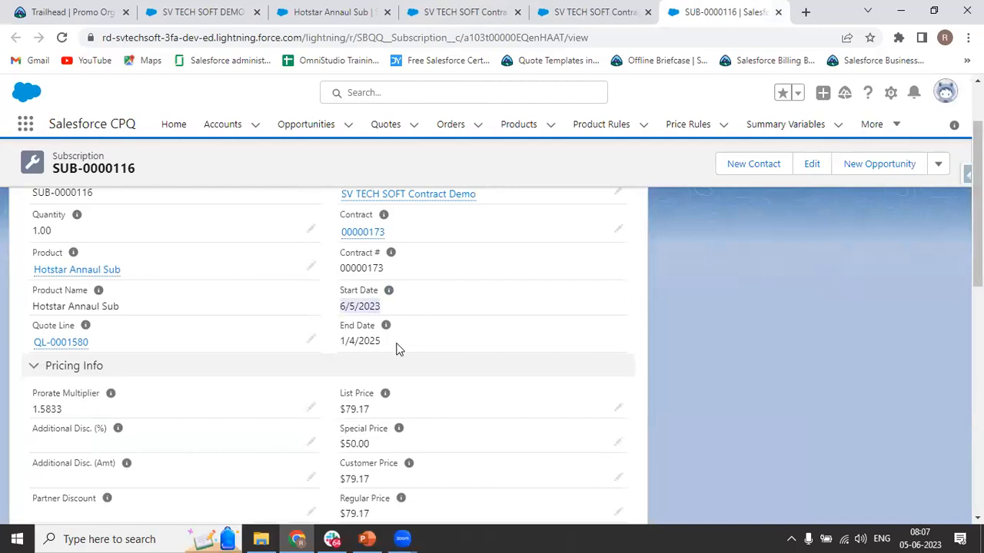
drag(398, 350, 319, 348)
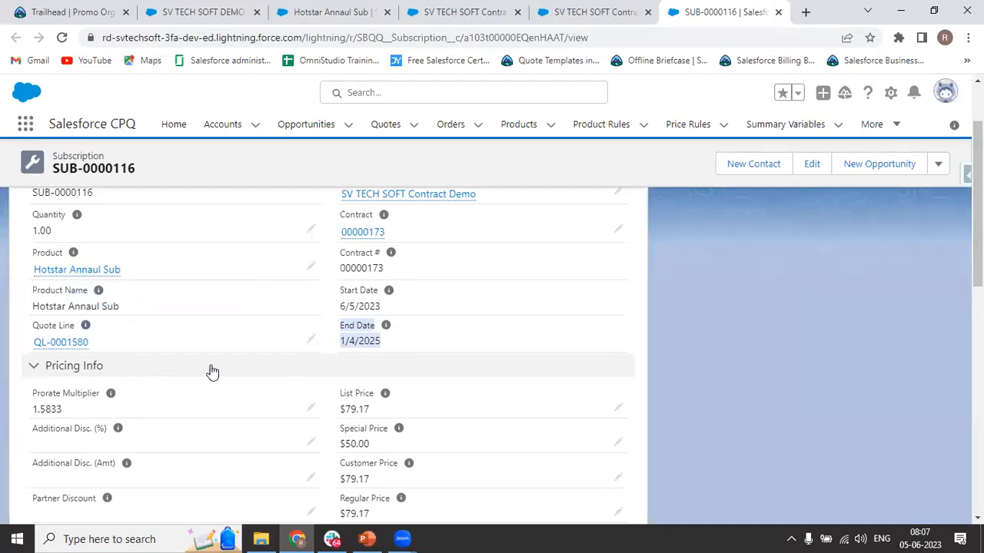
drag(978, 236, 978, 208)
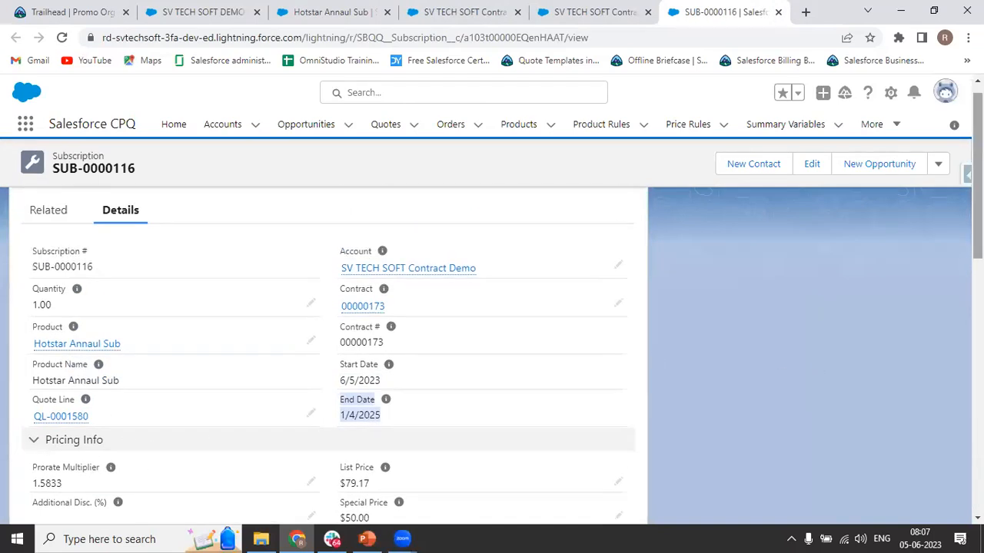
key(ctrl+plus)
key(ctrl+plus)
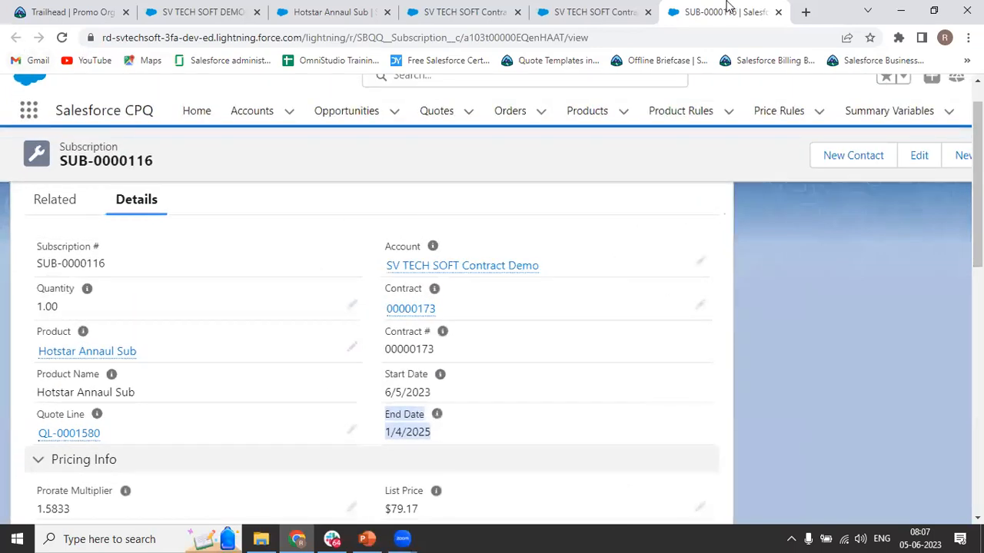
Step: Close the subscription's page and return to the account's related quotes and contracts
click(778, 10)
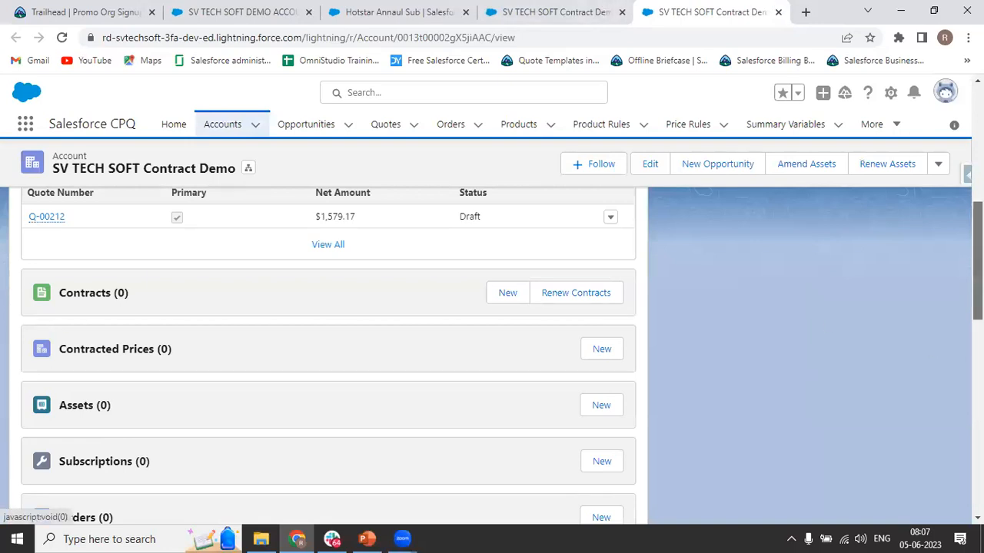
scroll(328, 353, up, 3)
mouse_move(977, 225)
mouse_down()
mouse_move(976, 199)
mouse_move(977, 222)
mouse_up()
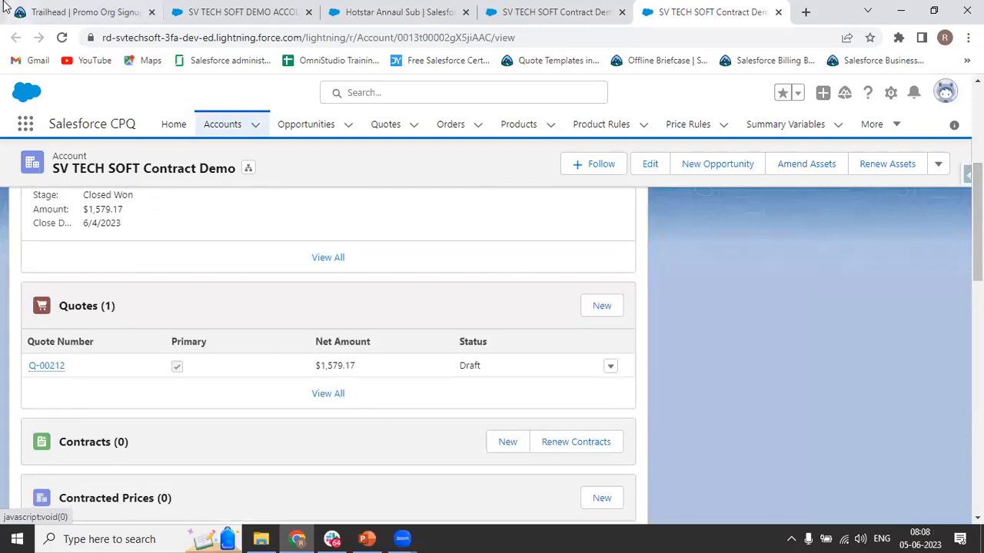
Step: Reload the SV TECH SOFT Contract Demo account and open the contract from its related contracts
click(61, 38)
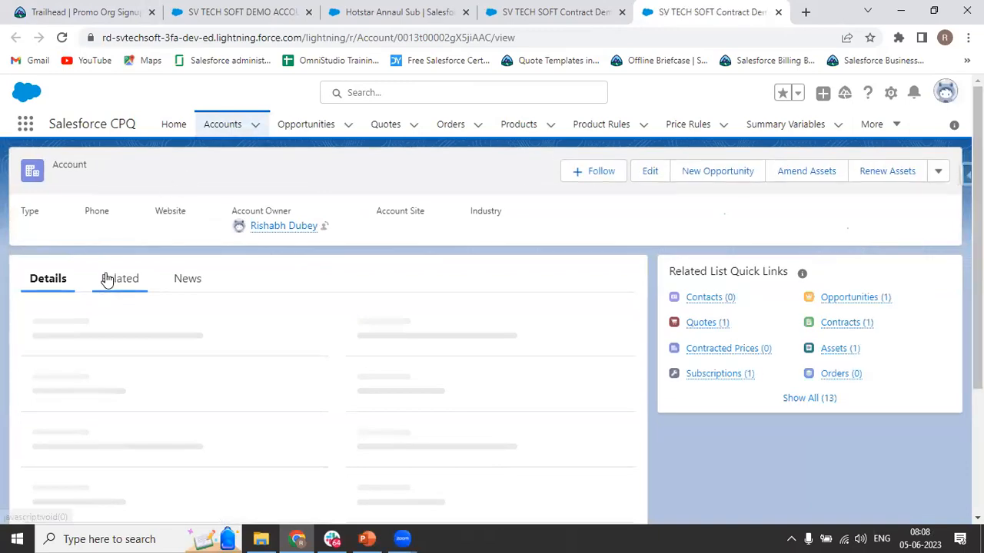
click(114, 279)
scroll(329, 346, down, 5)
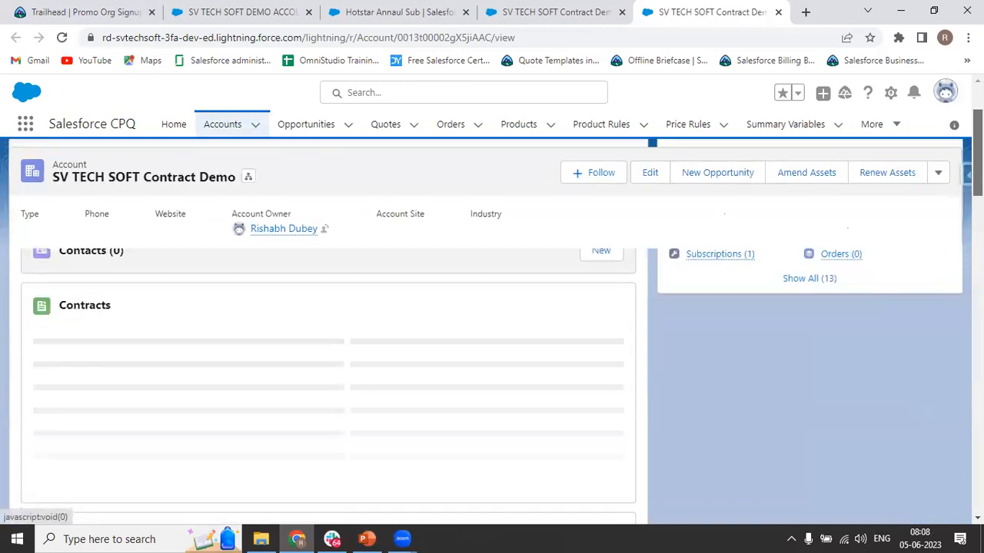
scroll(328, 354, down, 3)
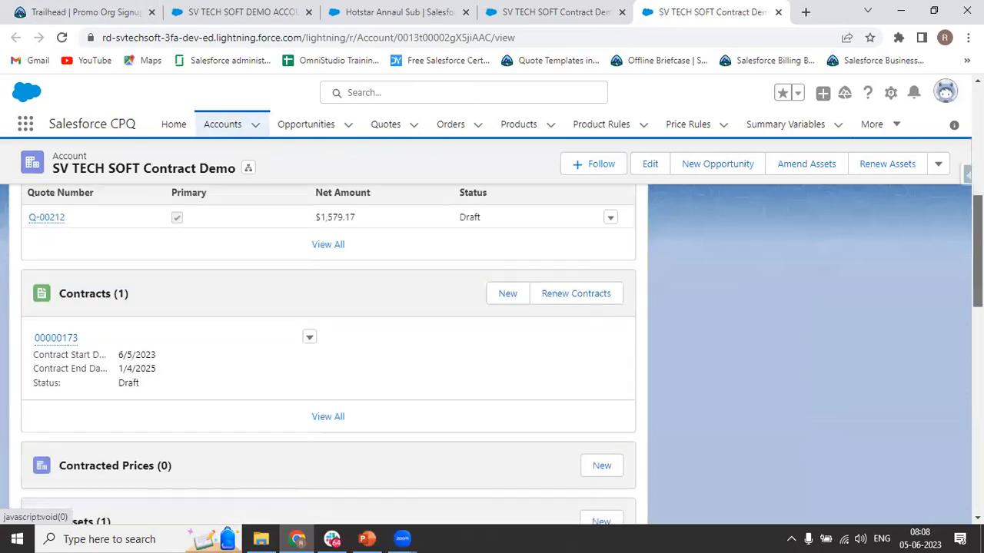
scroll(635, 223, down, 2)
scroll(635, 222, up, 4)
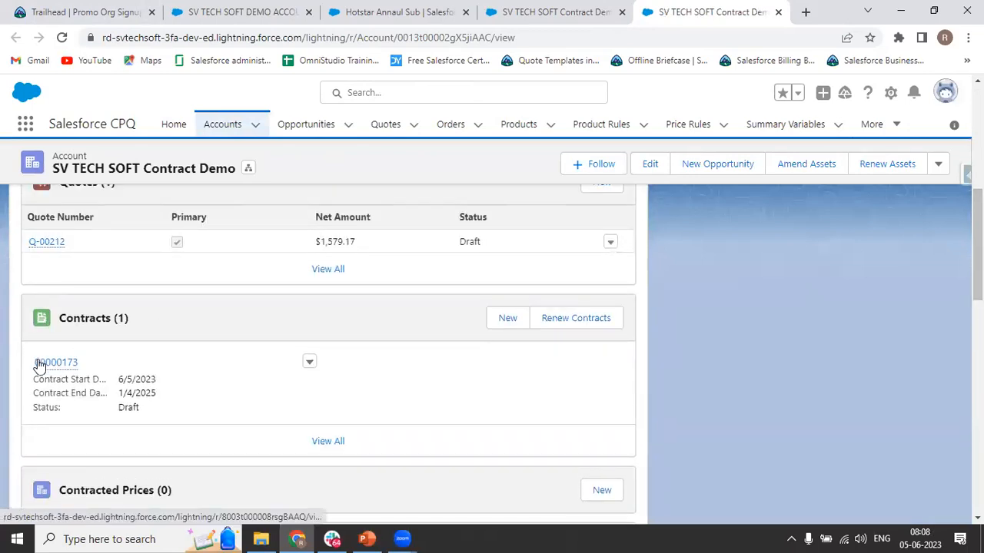
mouse_move(37, 365)
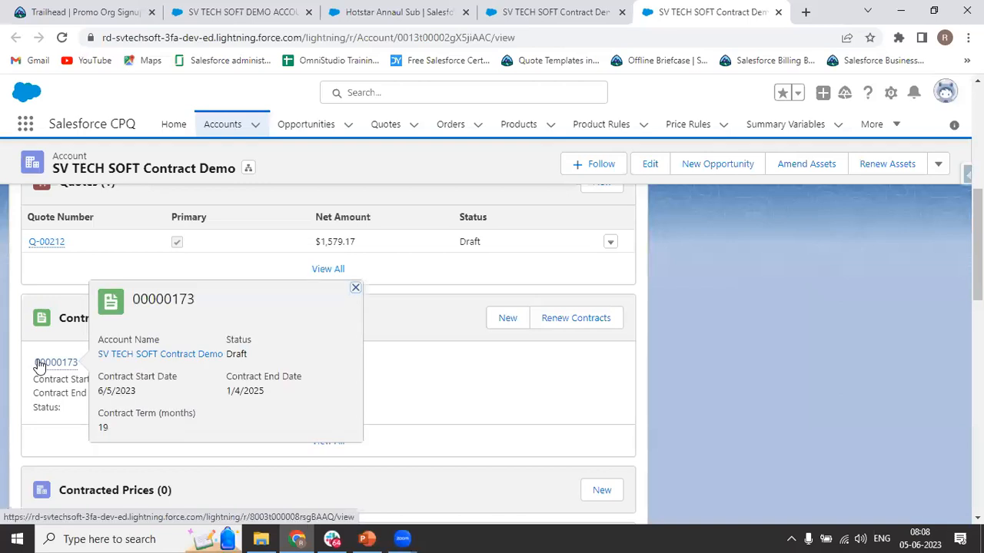
click(38, 363)
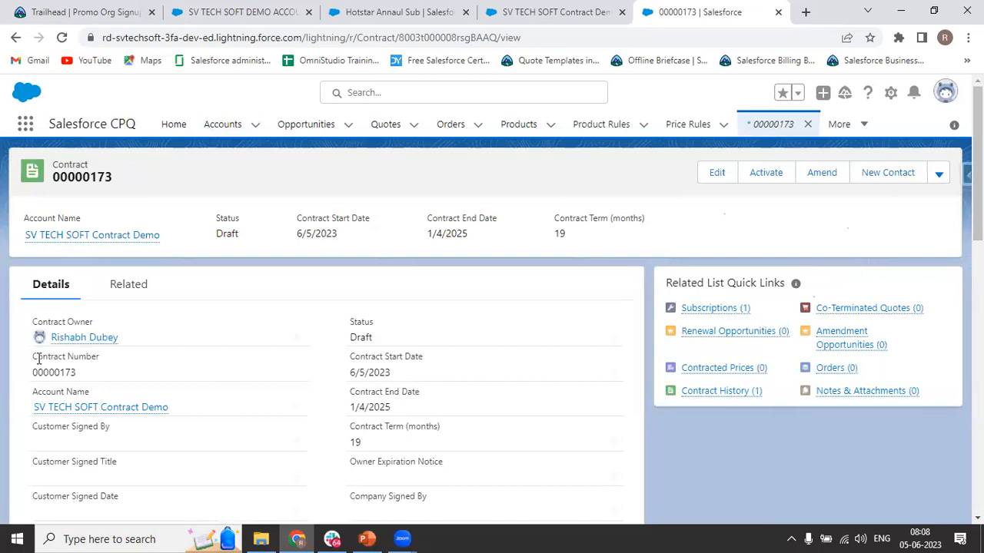
Step: Review the contract's related subscriptions and its detail fields, including the Salesforce CPQ renewal information
click(146, 292)
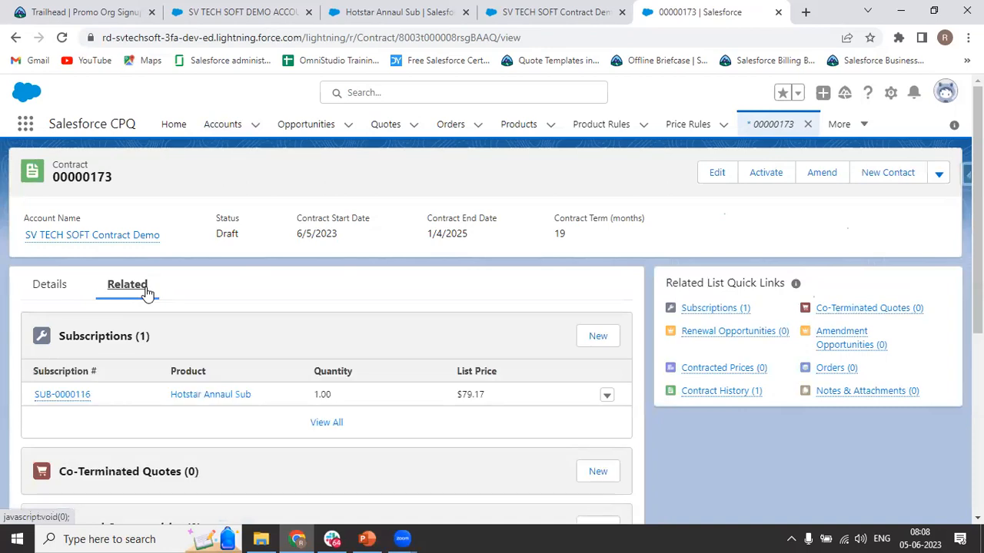
click(47, 285)
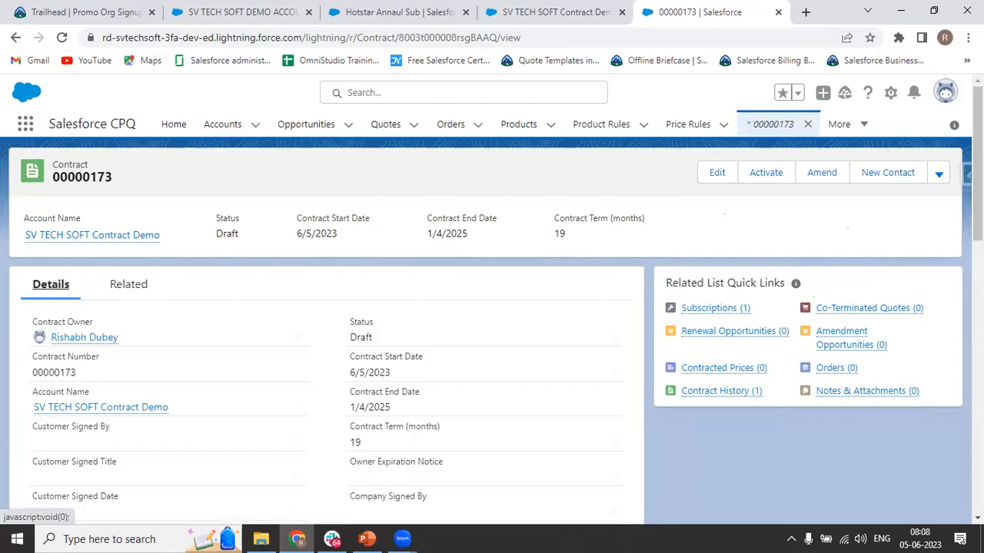
scroll(976, 230, down, 5)
scroll(959, 297, down, 3)
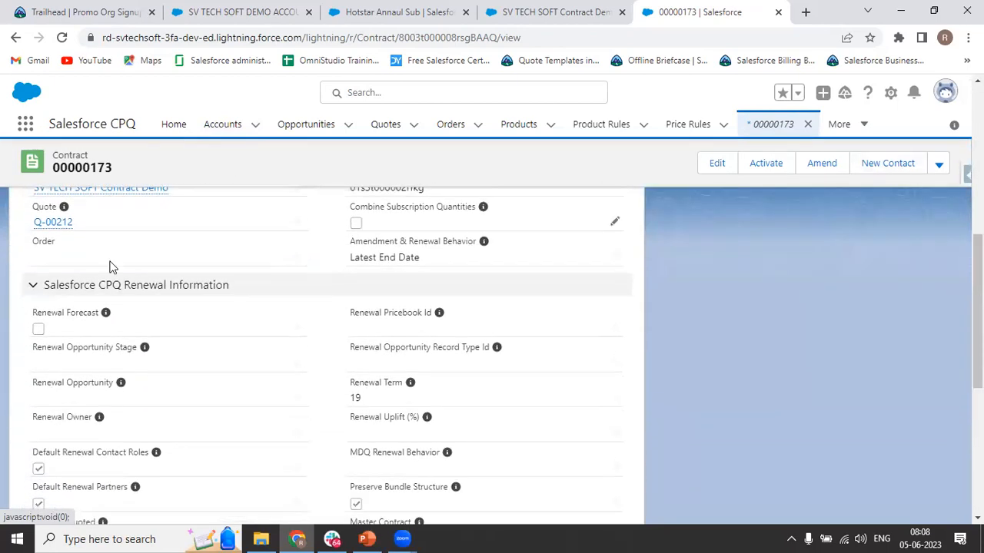
scroll(699, 338, down, 2)
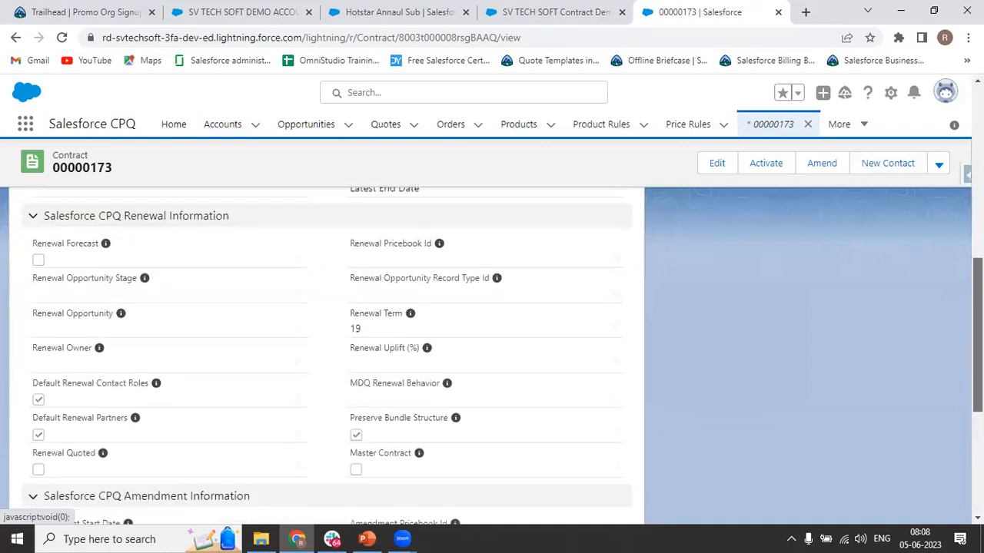
scroll(699, 338, up, 10)
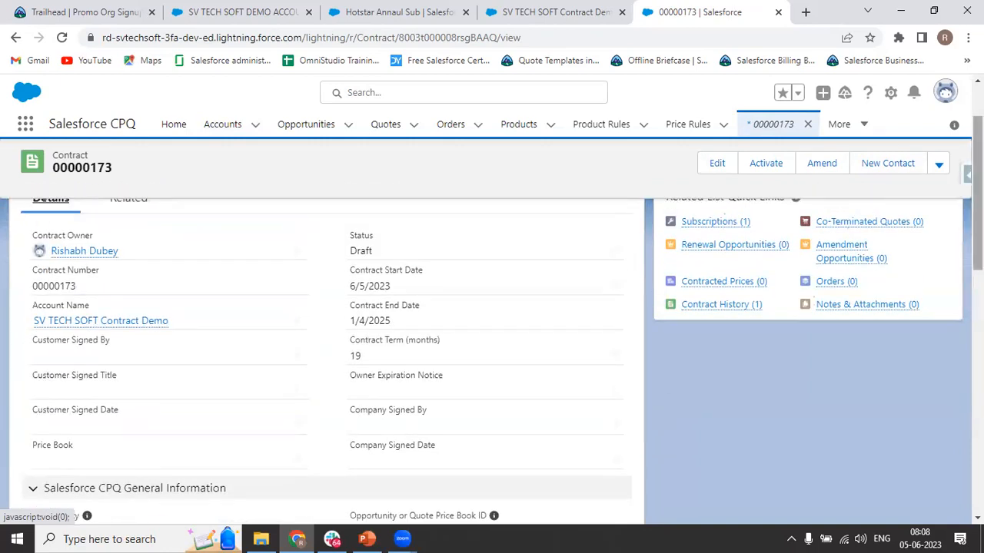
scroll(105, 254, up, 2)
click(126, 291)
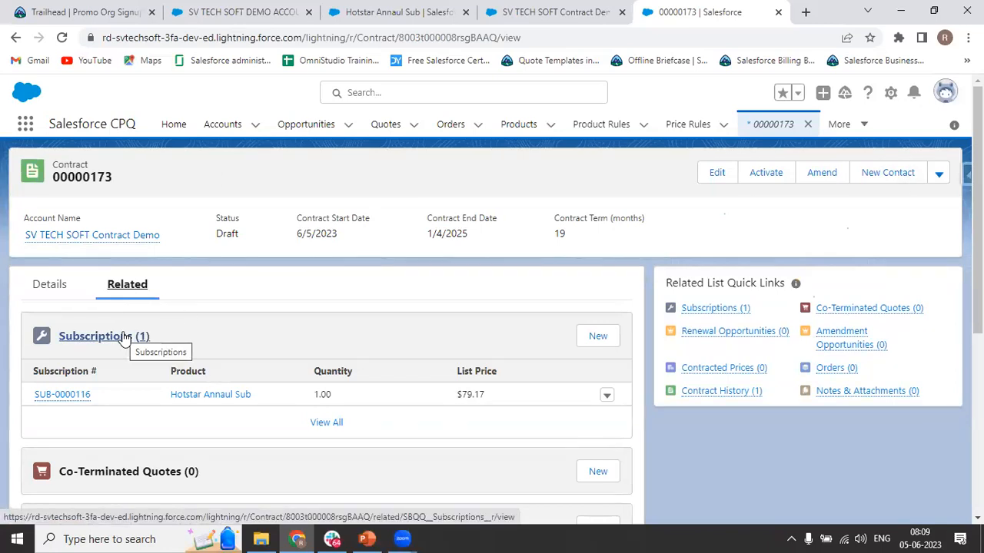
Step: Enable Renewal Forecast in the contract's Salesforce CPQ renewal information and save the contract
click(37, 286)
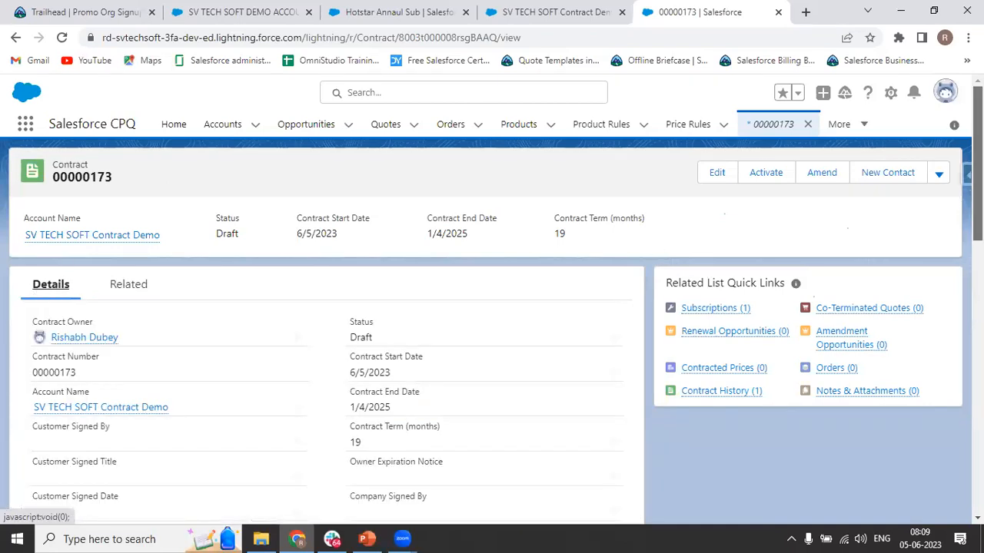
scroll(910, 245, down, 5)
scroll(910, 244, down, 2)
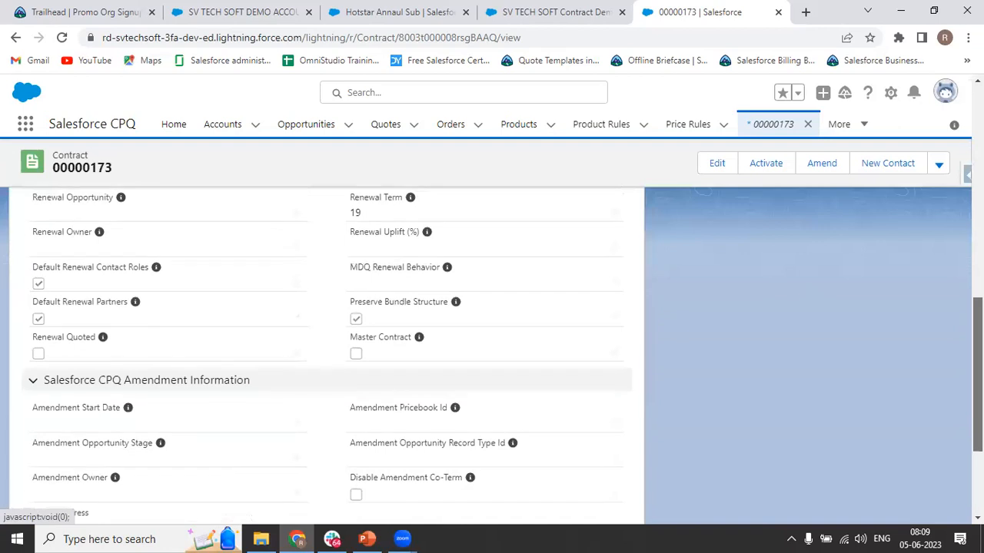
scroll(910, 244, up, 3)
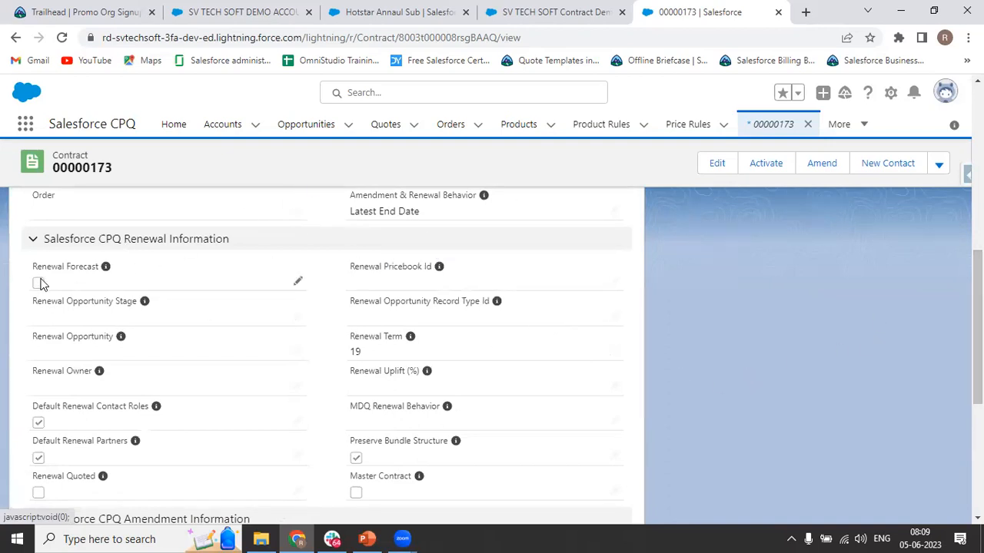
click(298, 283)
click(49, 277)
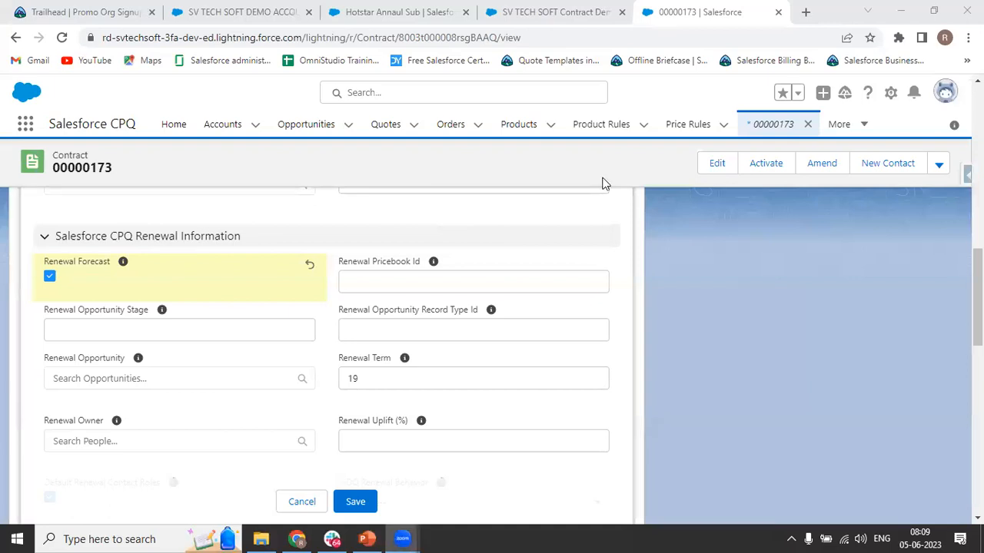
click(743, 371)
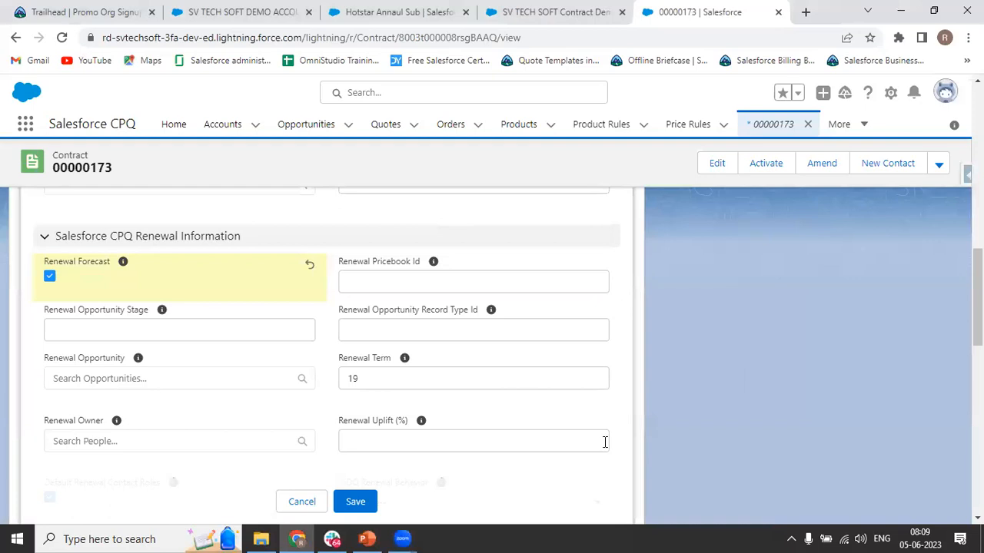
mouse_move(978, 297)
mouse_down()
mouse_move(977, 330)
mouse_move(977, 308)
mouse_up()
click(361, 505)
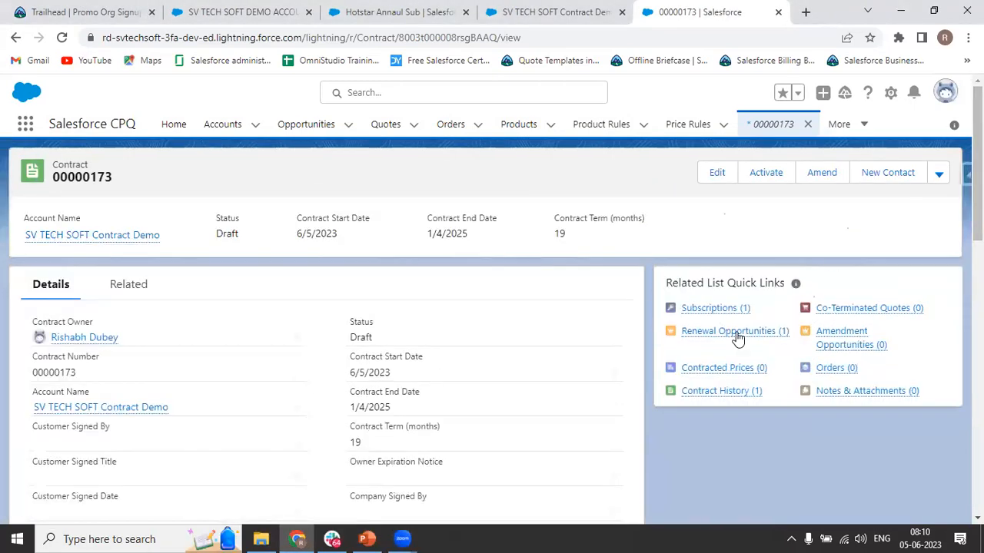
Step: Check the contract's renewal opportunities and the Renewal Opportunity field in its renewal information
mouse_move(735, 336)
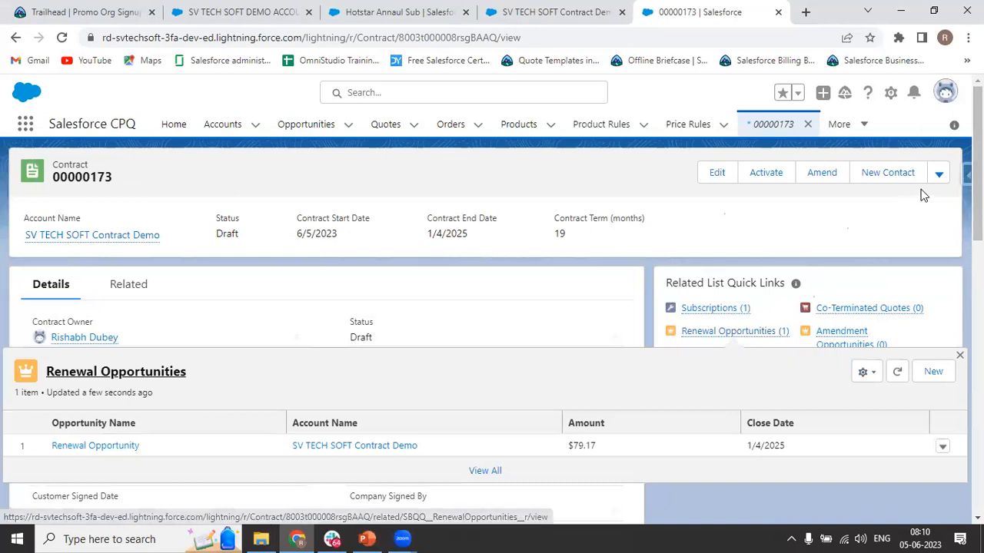
scroll(976, 164, down, 7)
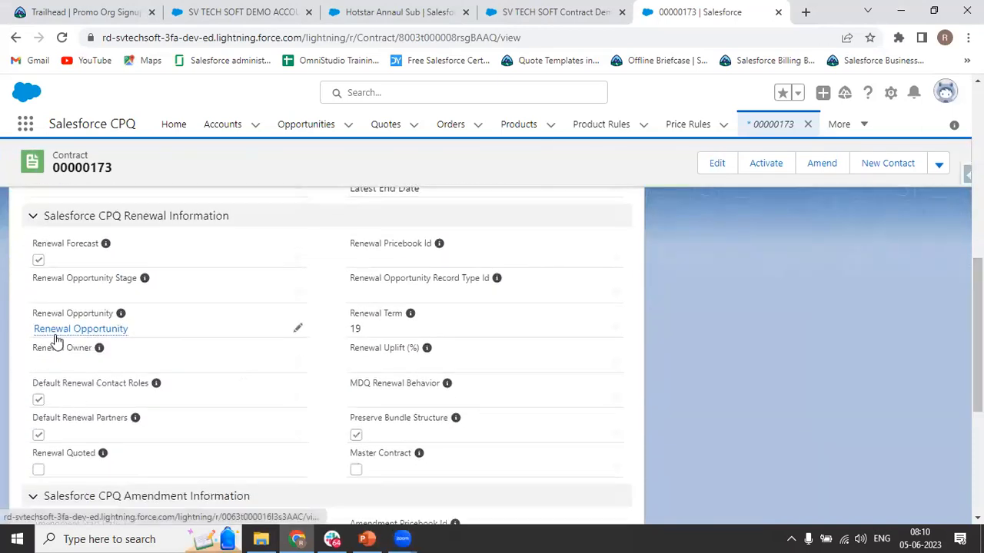
mouse_move(56, 339)
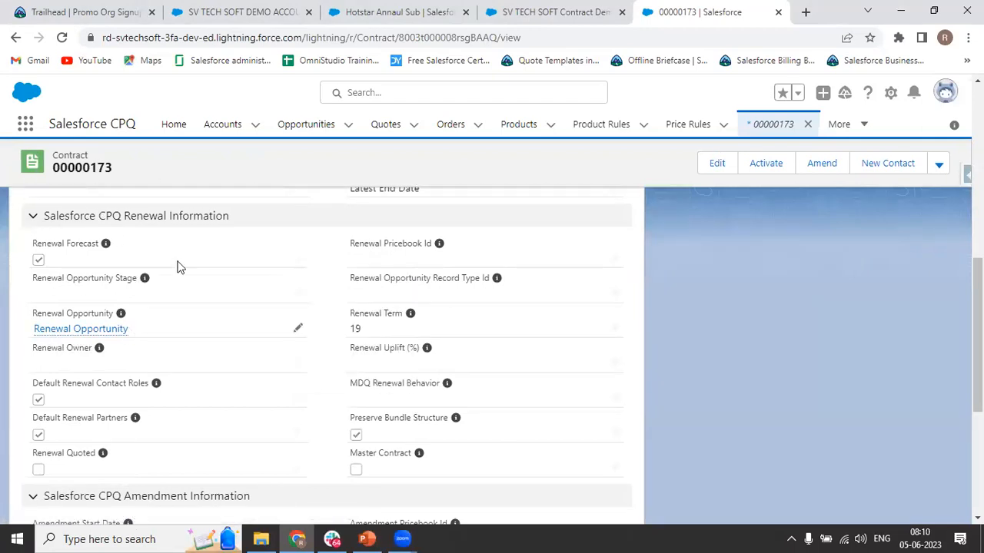
mouse_move(81, 328)
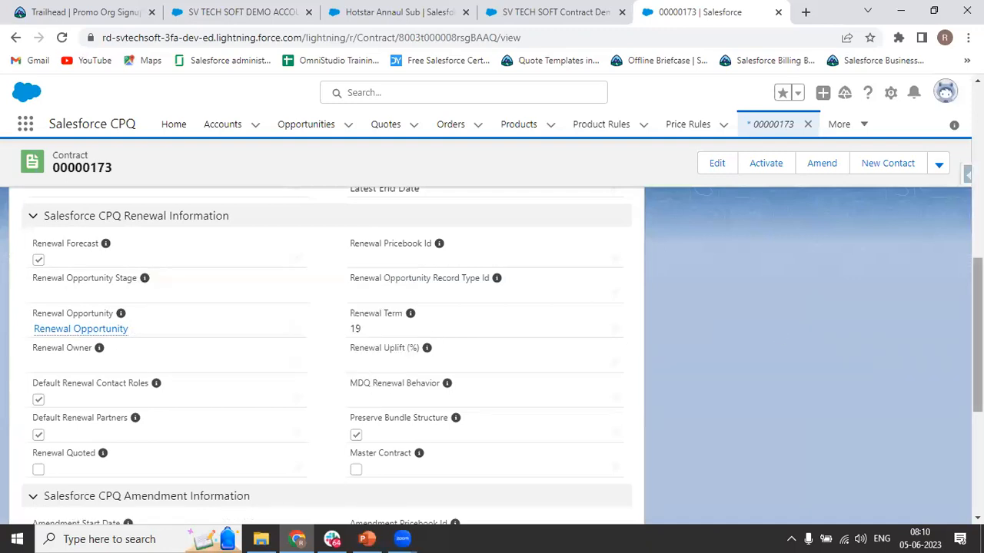
scroll(543, 275, up, 6)
scroll(542, 274, down, 6)
click(297, 469)
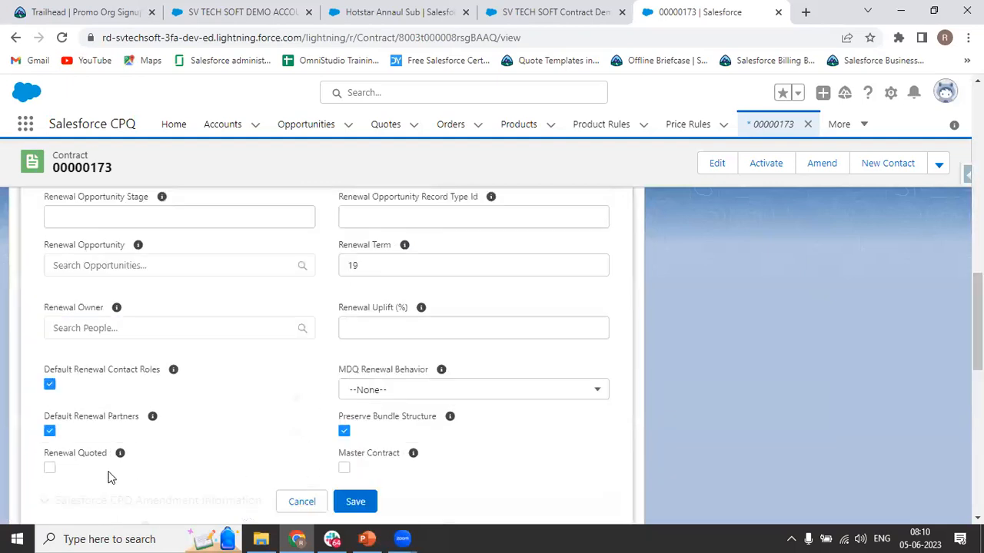
scroll(173, 338, up, 1)
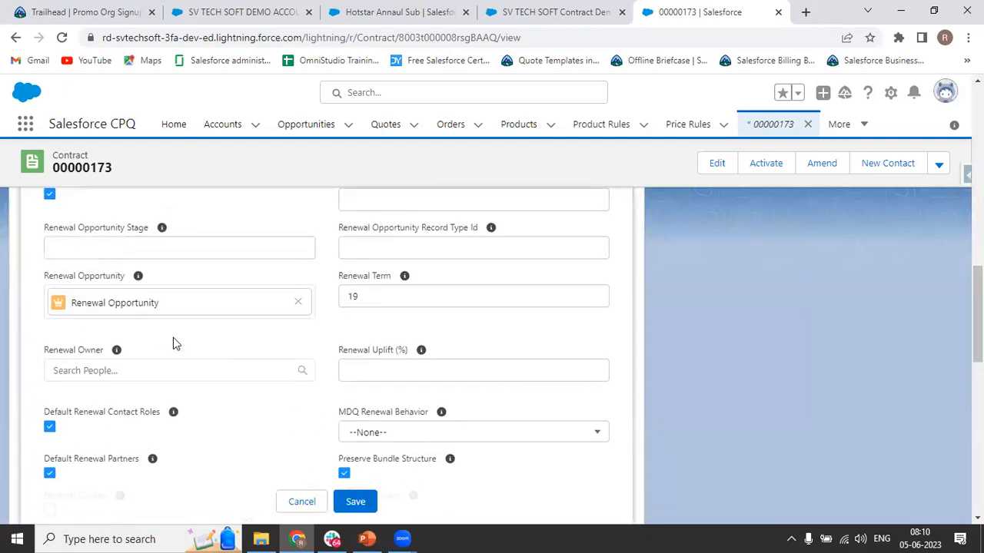
click(294, 505)
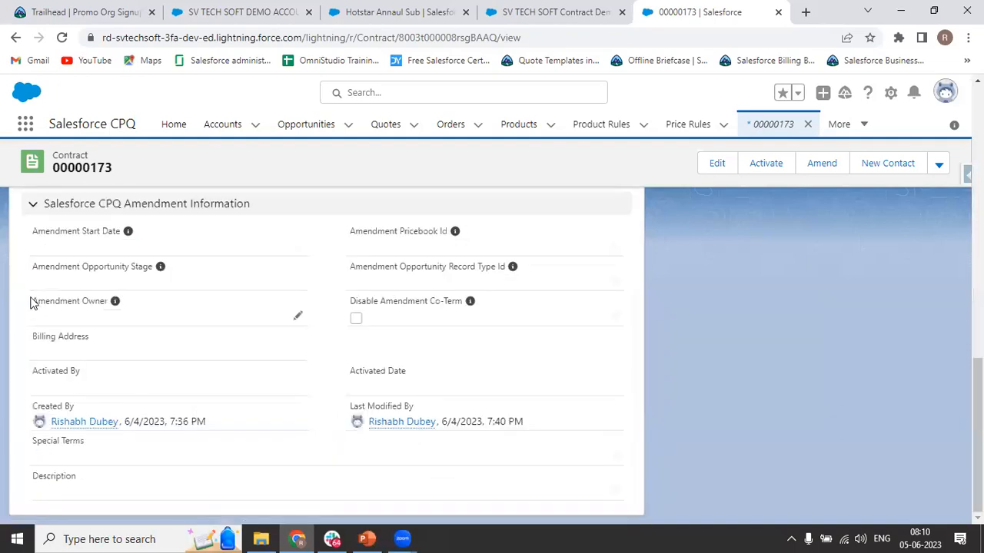
Step: Open the contract's renewal opportunity in a new browser tab and review its details, quotes and products
scroll(907, 257, up, 5)
mouse_move(120, 358)
right_click(95, 374)
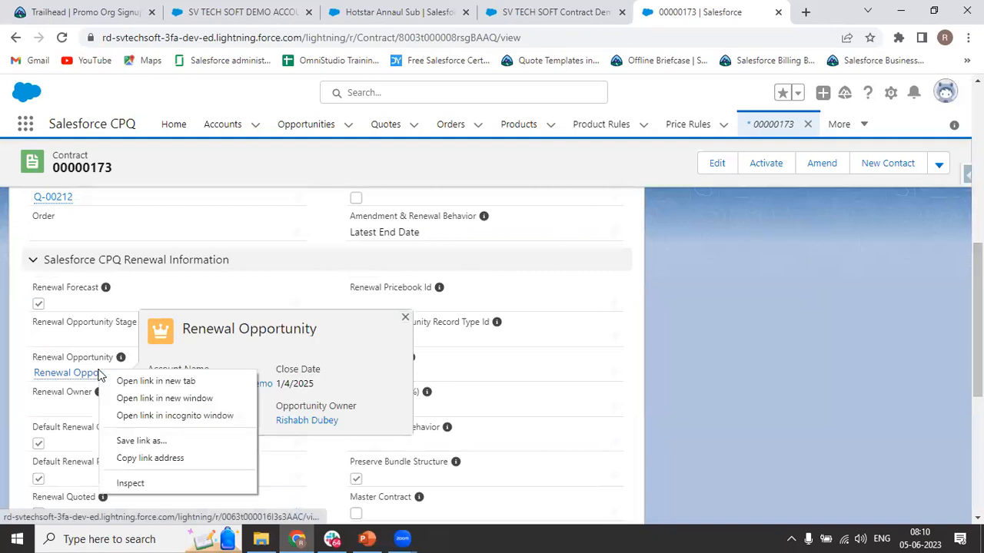
click(117, 381)
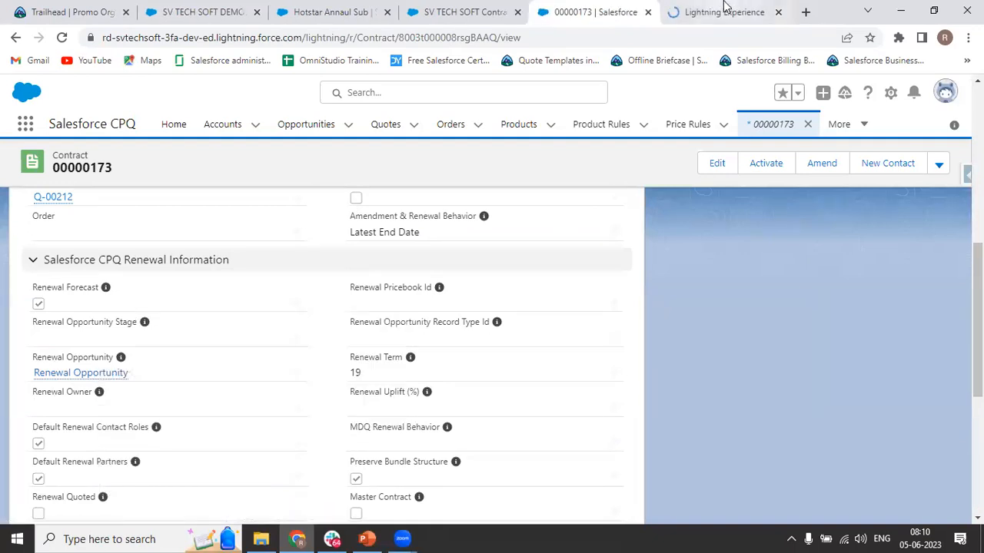
click(725, 6)
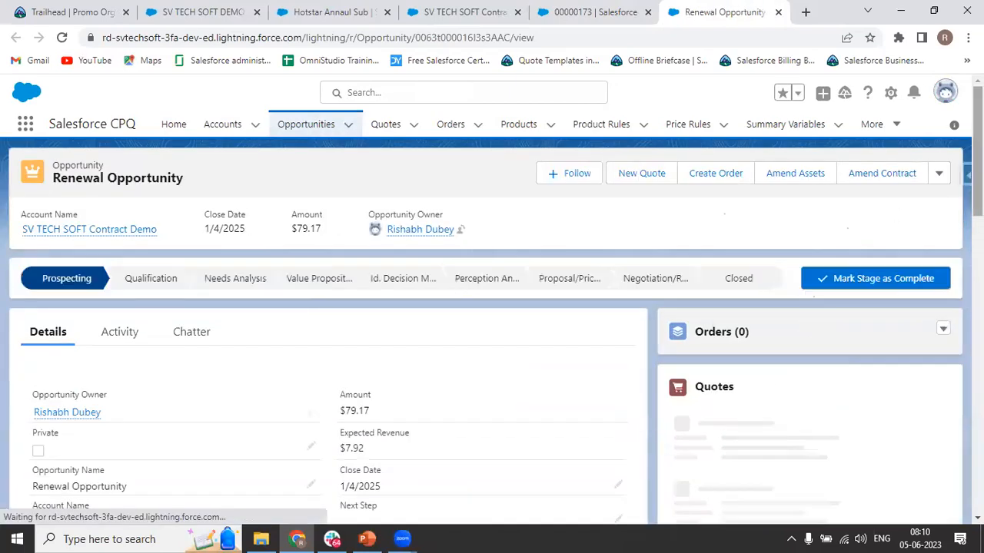
scroll(492, 331, down, 2)
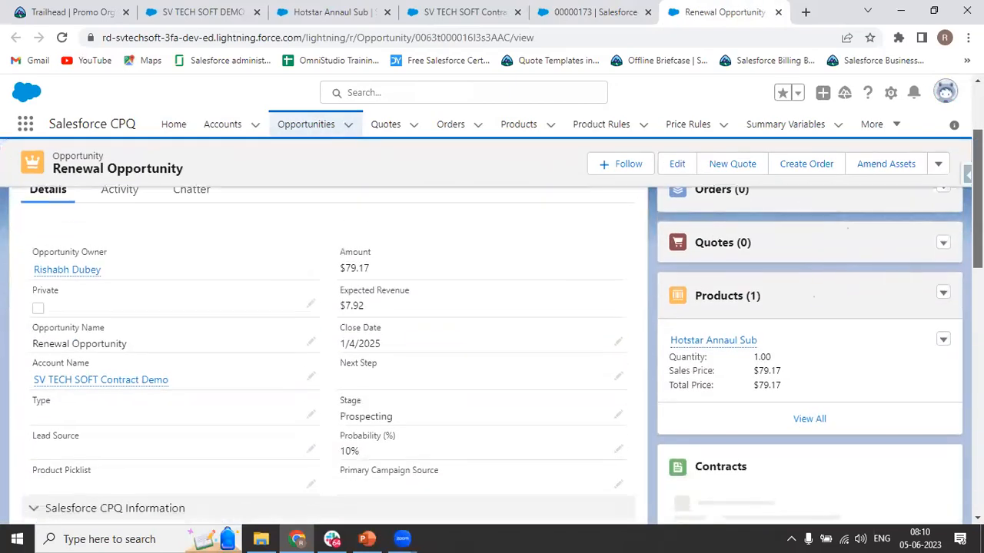
Step: Return to the contract, enable Renewal Quoted in its renewal information and save the contract
click(568, 12)
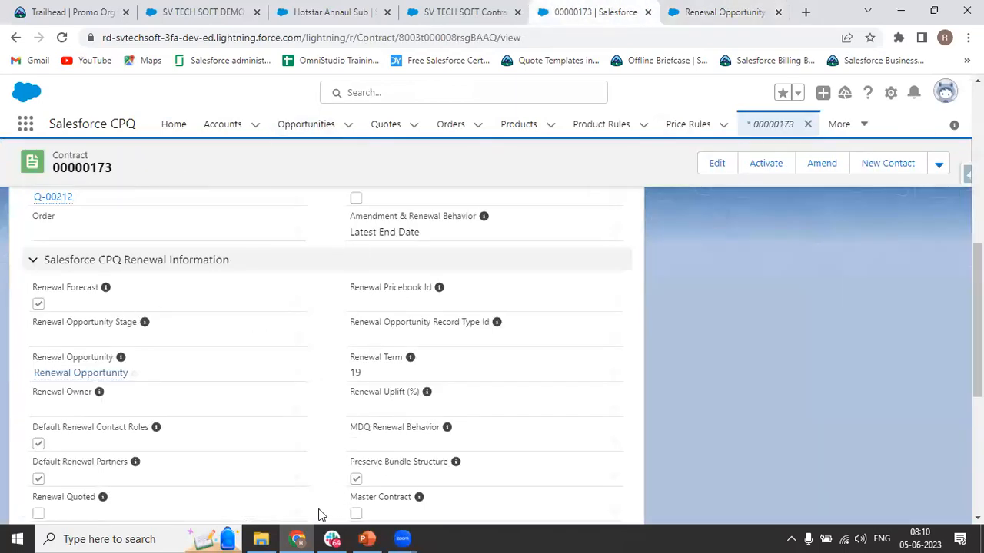
click(298, 514)
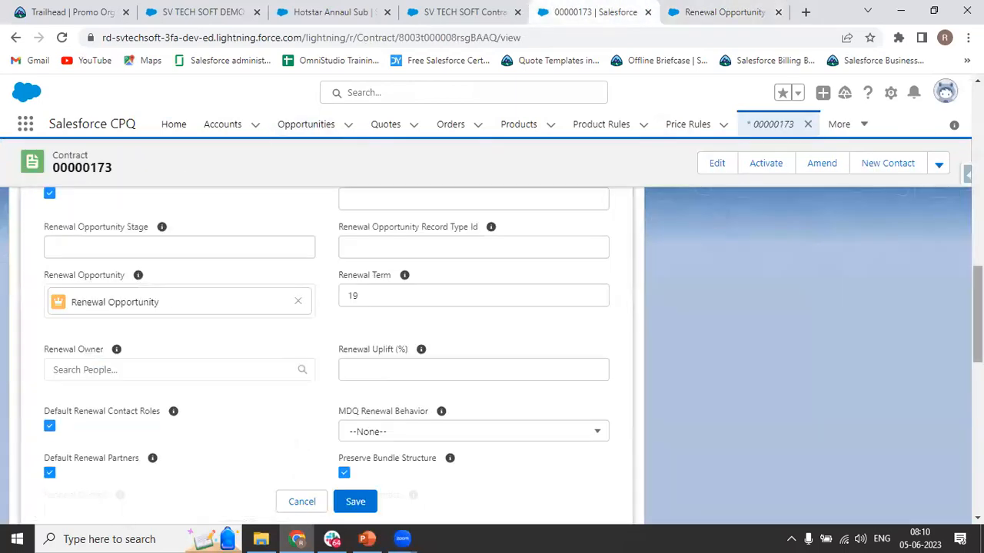
scroll(107, 280, down, 3)
click(49, 288)
click(49, 289)
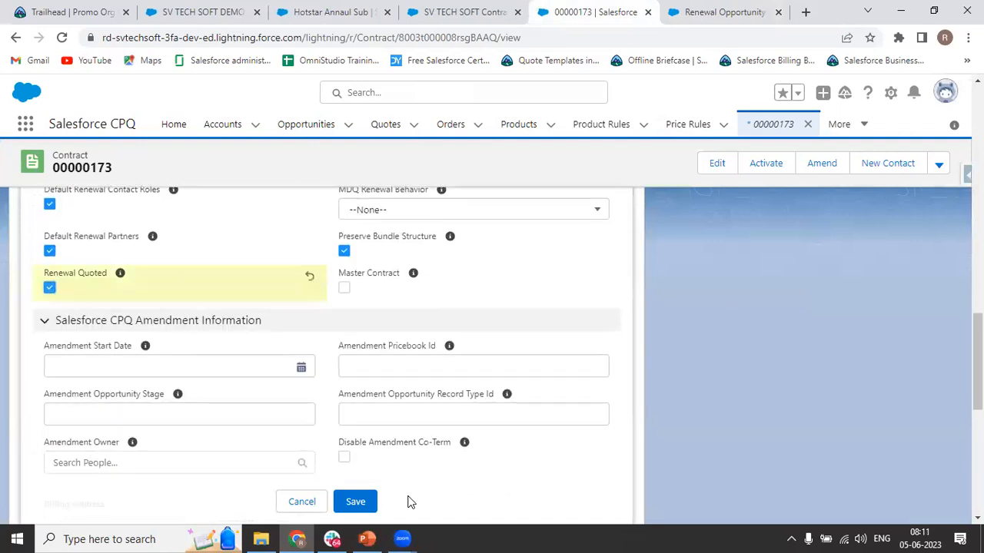
click(355, 502)
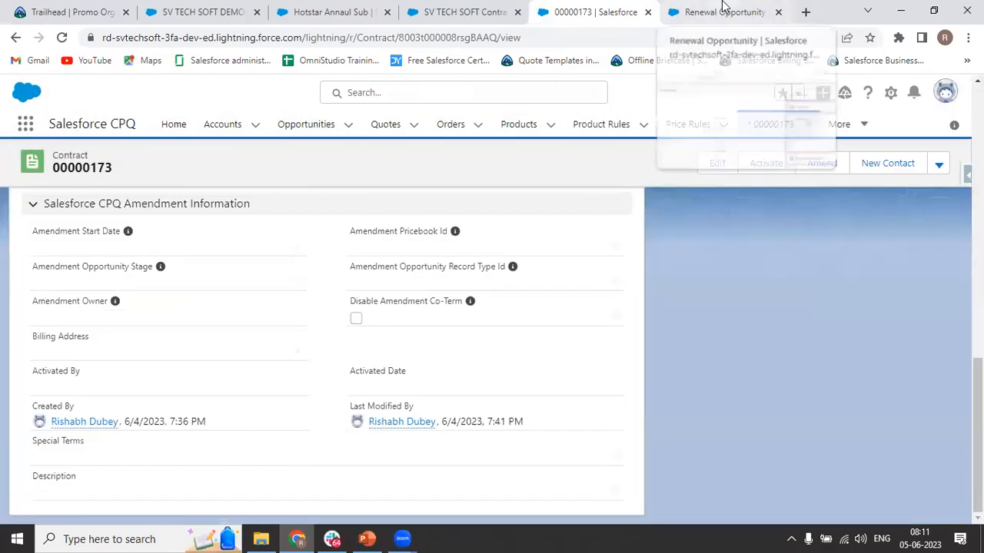
Step: Switch to the renewal opportunity's browser tab, reload the record and check its quotes and primary quote
click(723, 12)
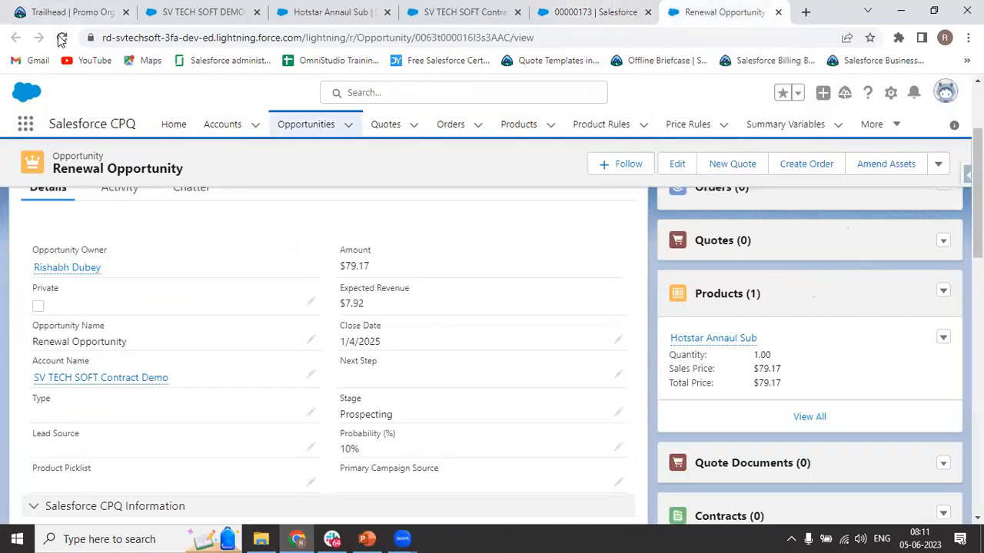
click(62, 38)
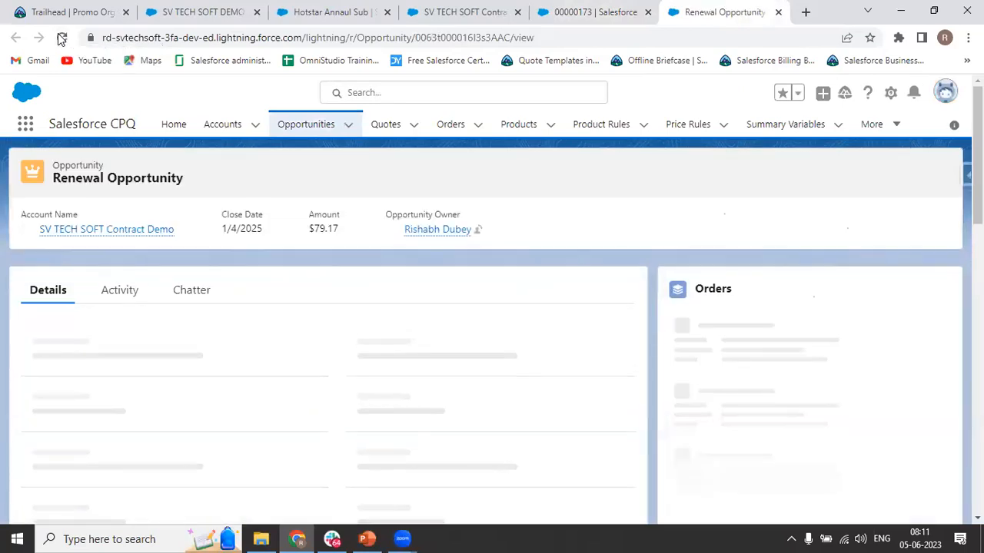
scroll(492, 346, down, 3)
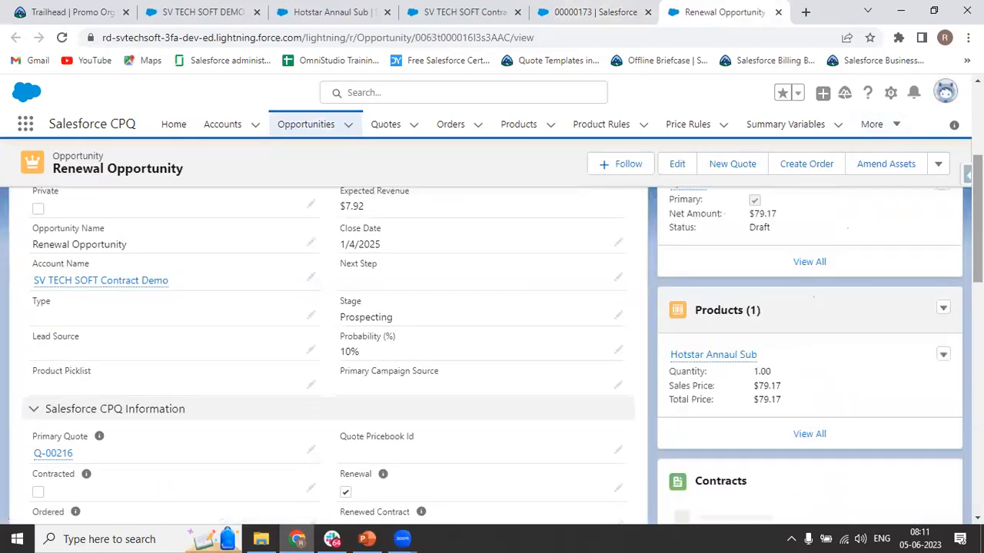
scroll(690, 357, up, 3)
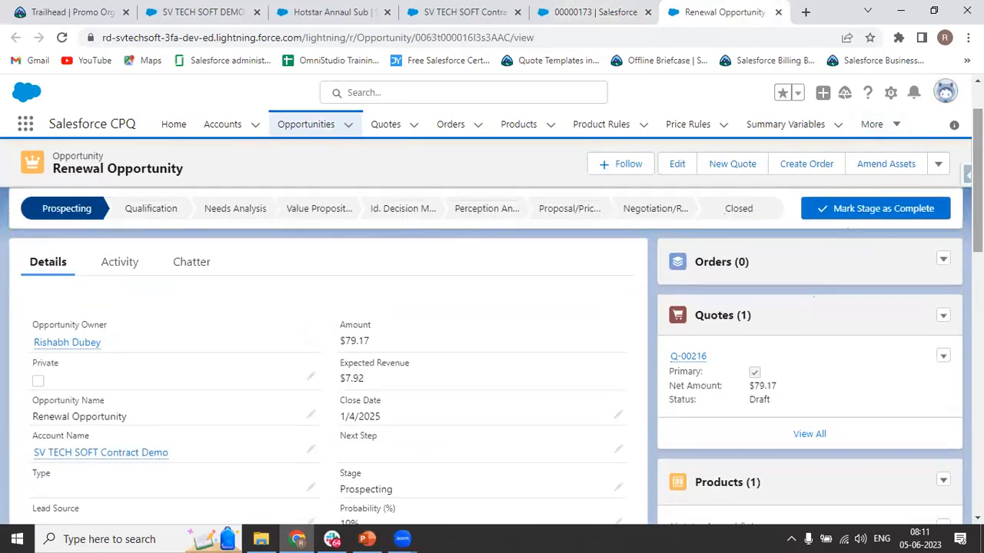
Step: Review the renewal quote's dates and product line in the line editor, cancel editing and return to the renewal opportunity
click(688, 357)
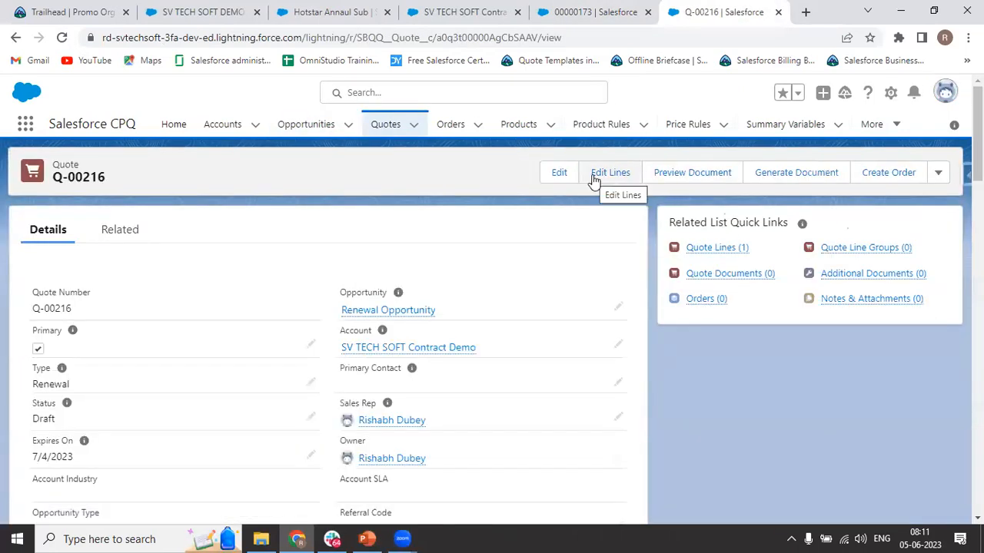
click(607, 173)
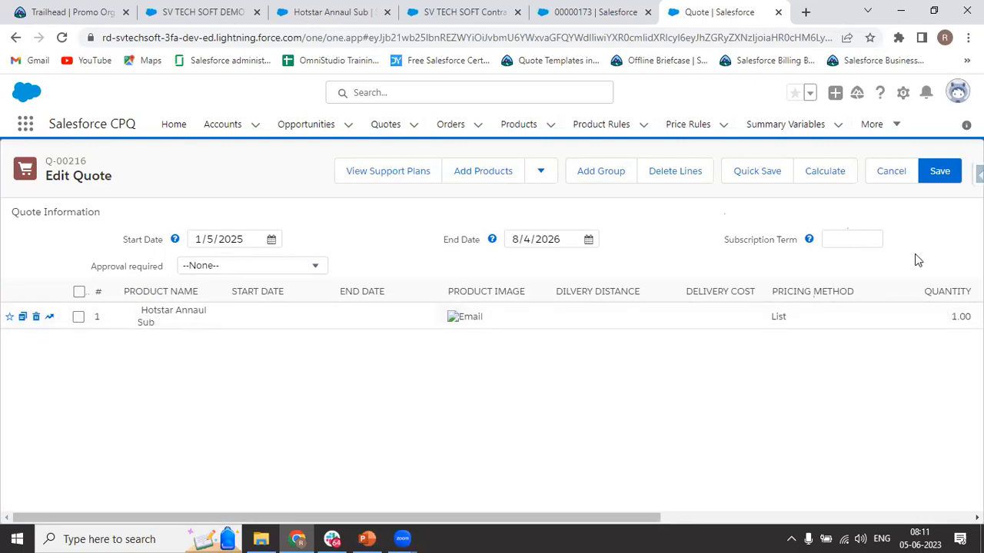
click(890, 171)
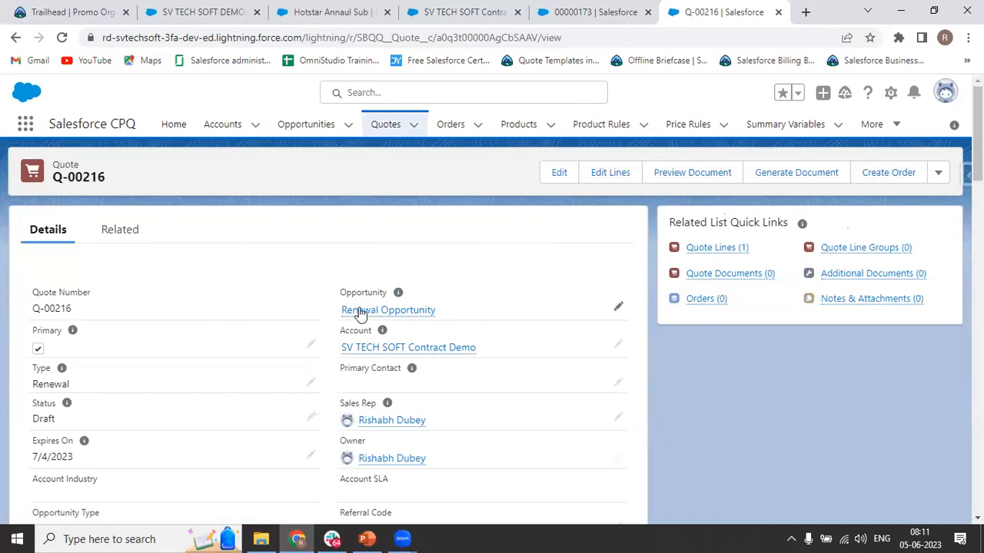
mouse_move(360, 310)
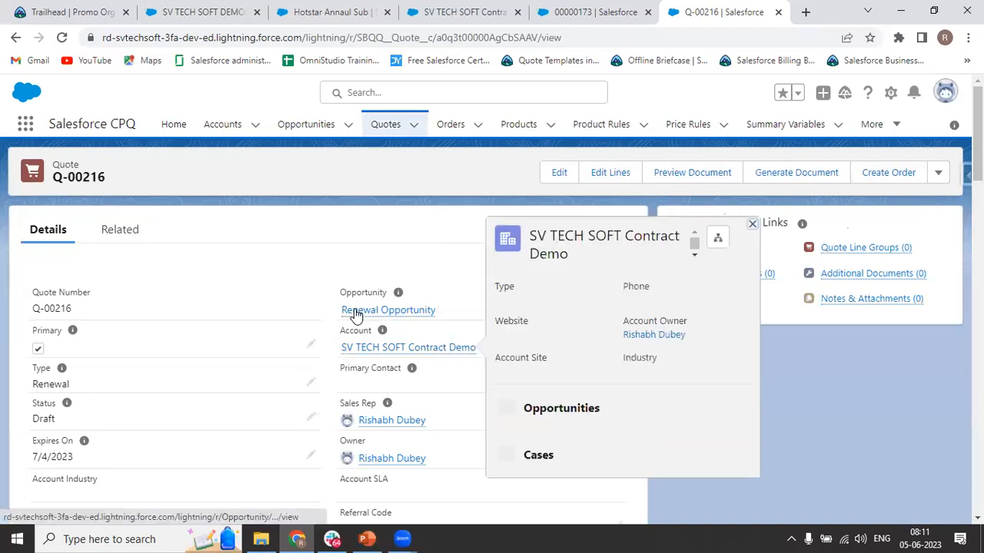
click(355, 312)
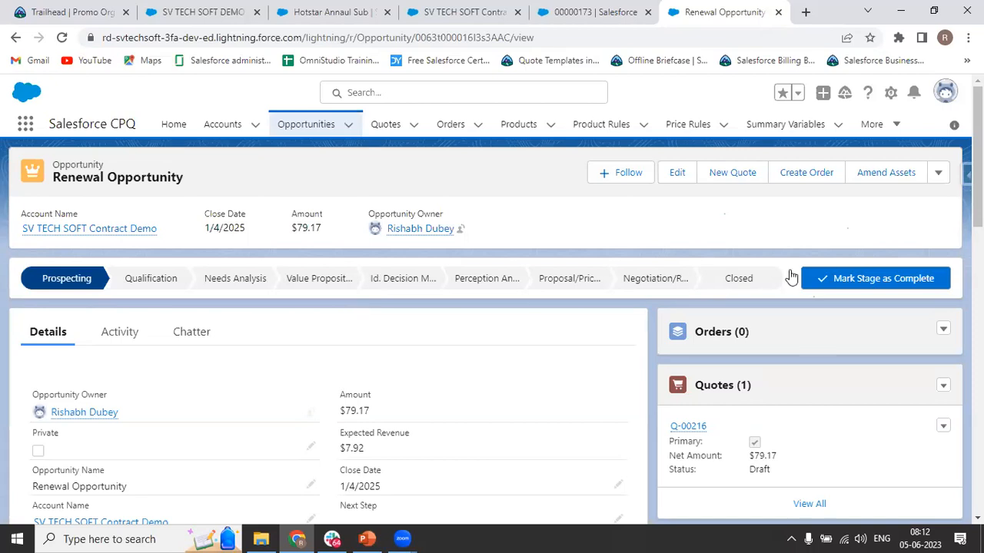
mouse_move(977, 165)
mouse_down()
mouse_move(939, 456)
mouse_move(953, 269)
mouse_move(976, 164)
mouse_up()
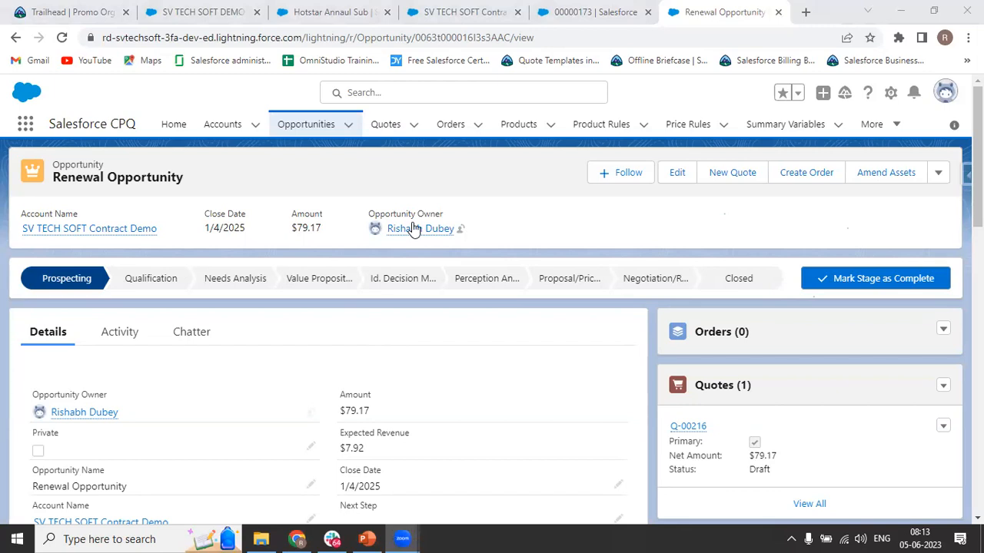
click(811, 235)
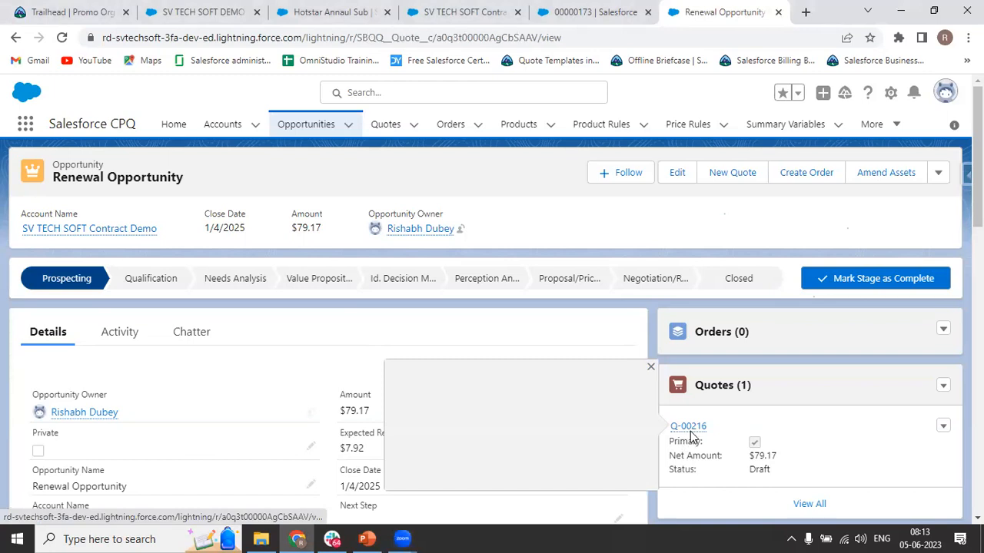
Step: Open the renewal quote's lines for editing and bring up the product selection, dismissing Guided Selling
click(690, 429)
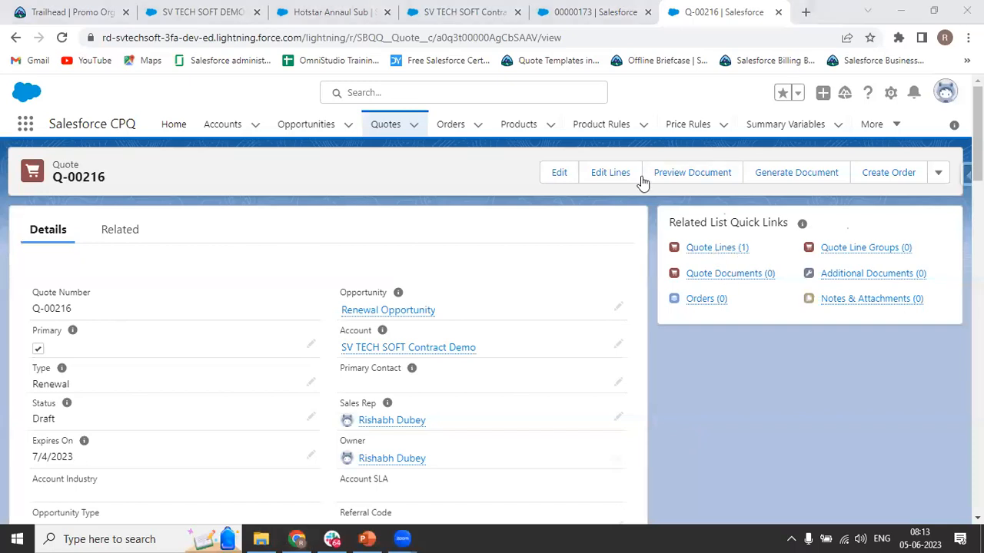
click(611, 174)
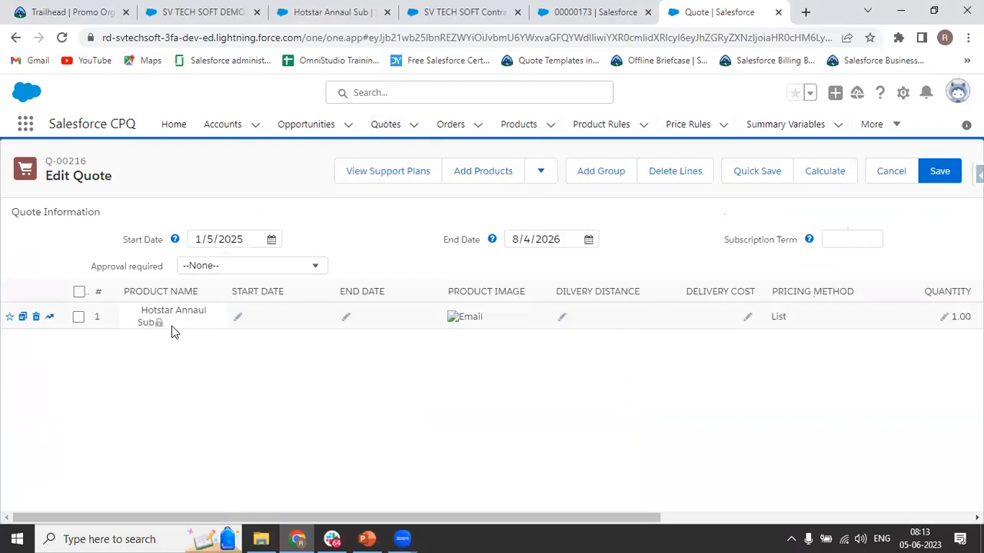
click(478, 187)
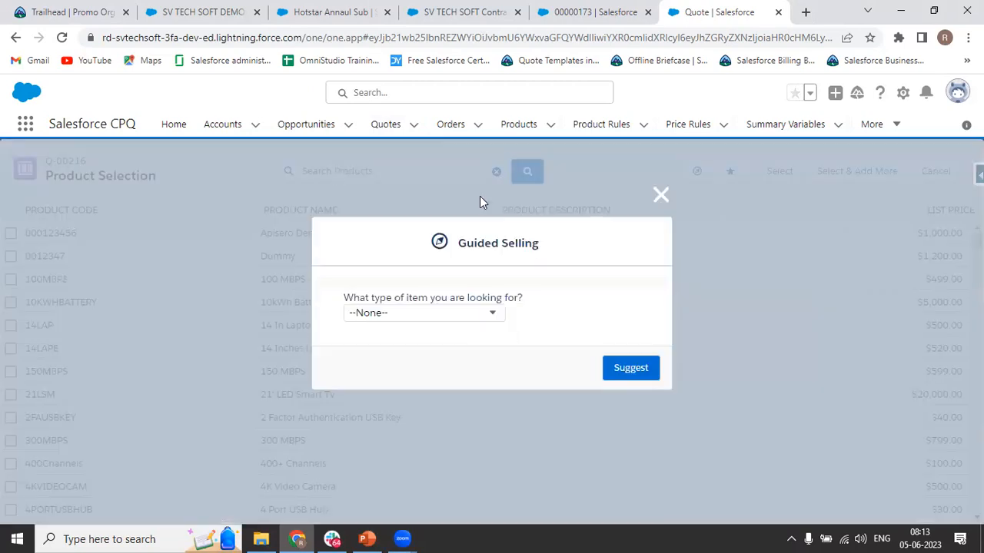
click(659, 195)
Step: Search the products for "i pho", add I Phone 14 to the renewal quote and save the quote
click(337, 176)
text(i[p)
key(BackSpace)
key(BackSpace)
key(BackSpace)
text(i)
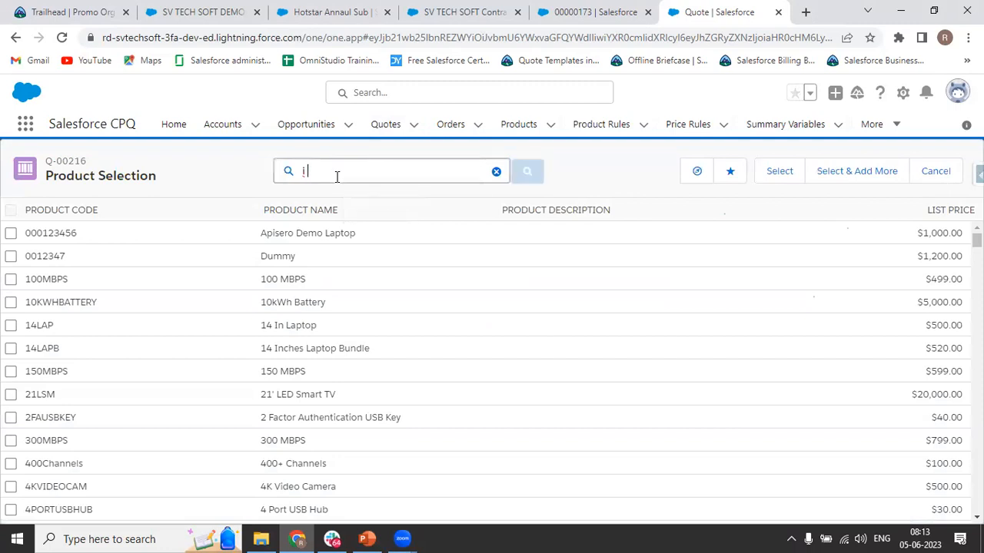
text( phon)
key(BackSpace)
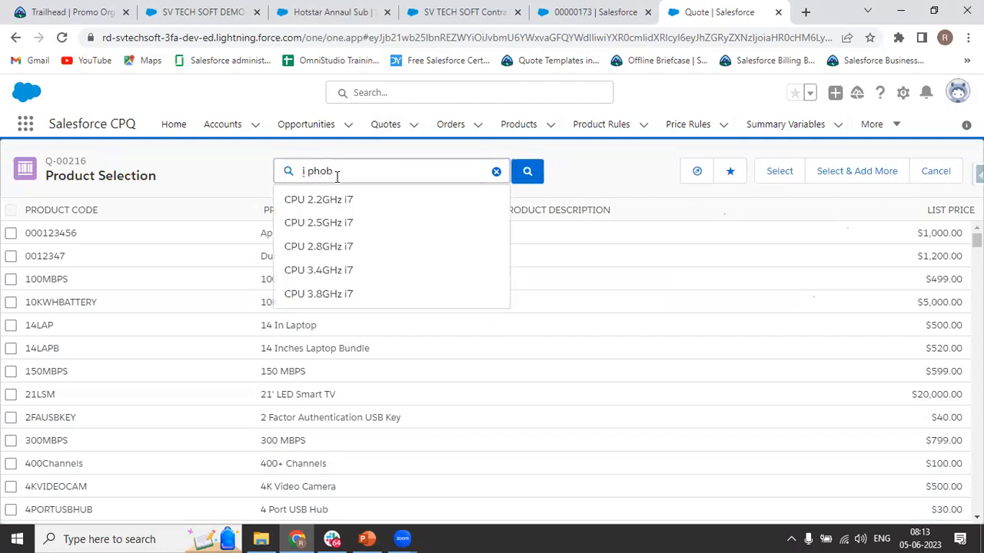
key(Return)
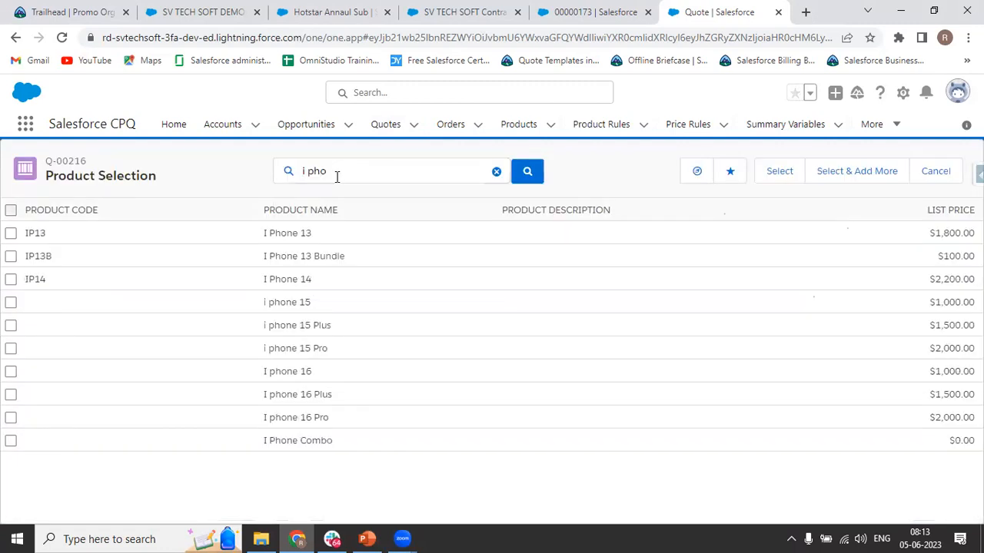
click(11, 281)
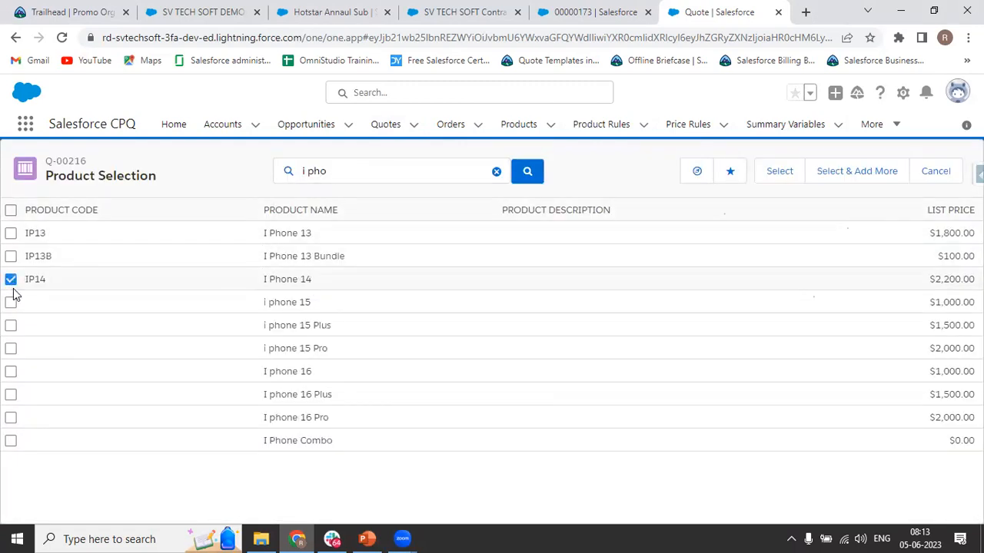
click(779, 173)
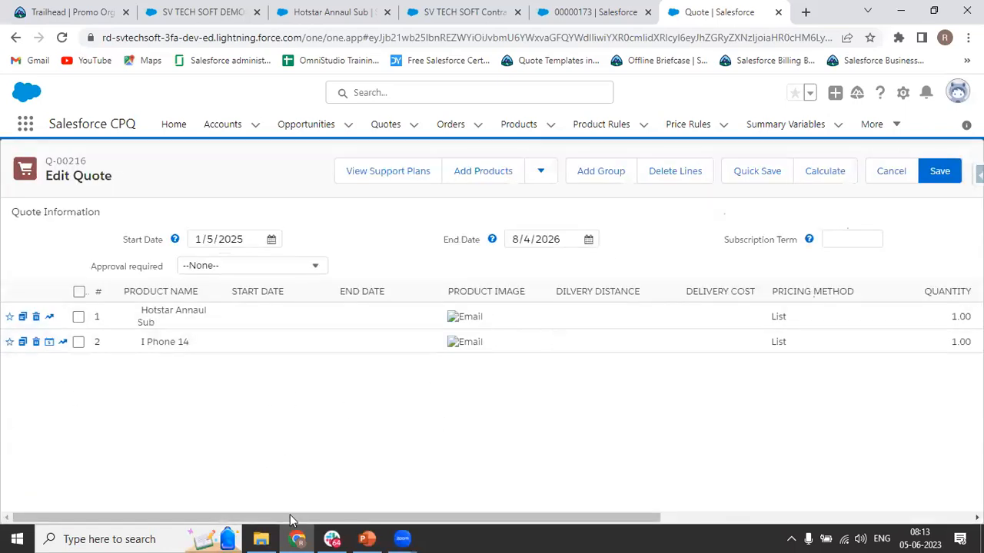
drag(231, 519, 540, 519)
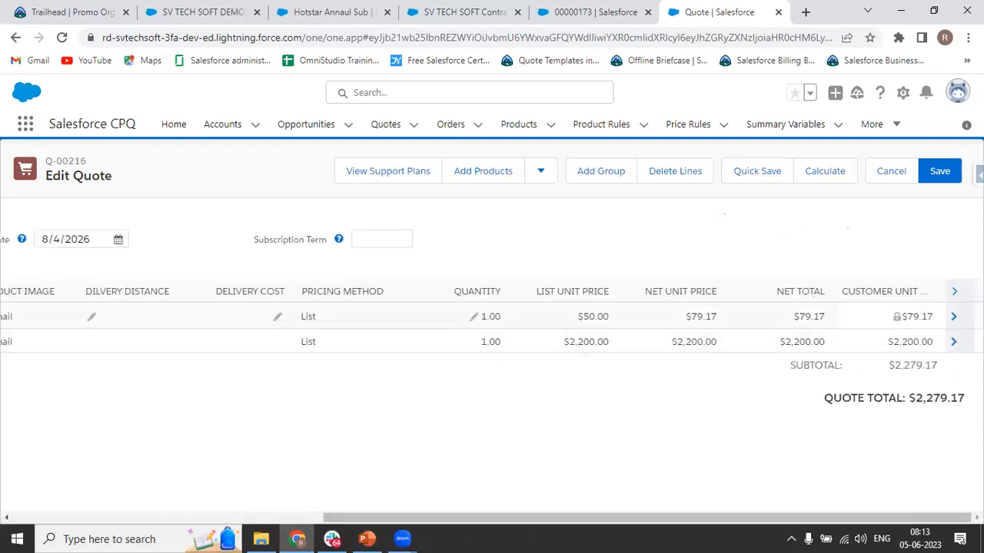
click(926, 165)
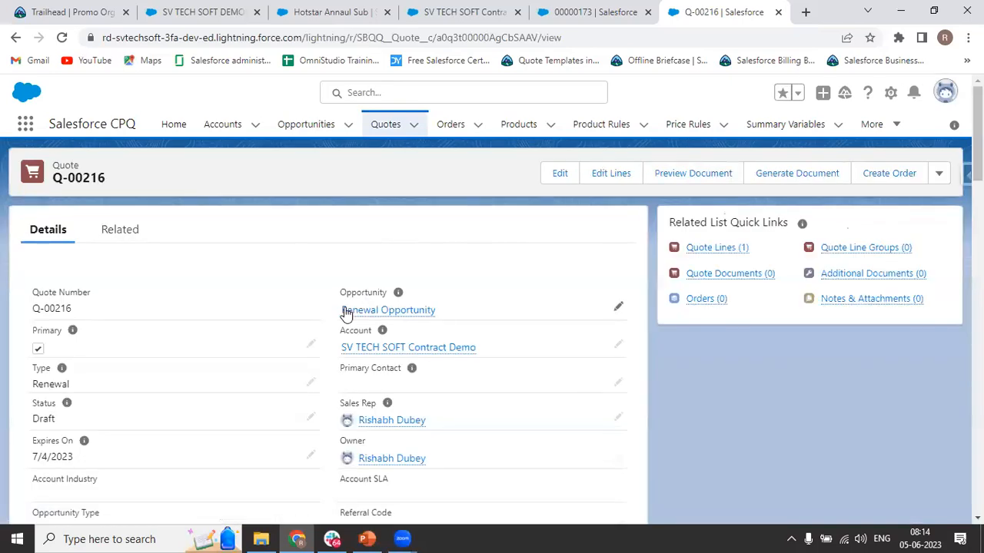
Step: Open the renewal opportunity from the quote and review its amount, quote and products
click(346, 311)
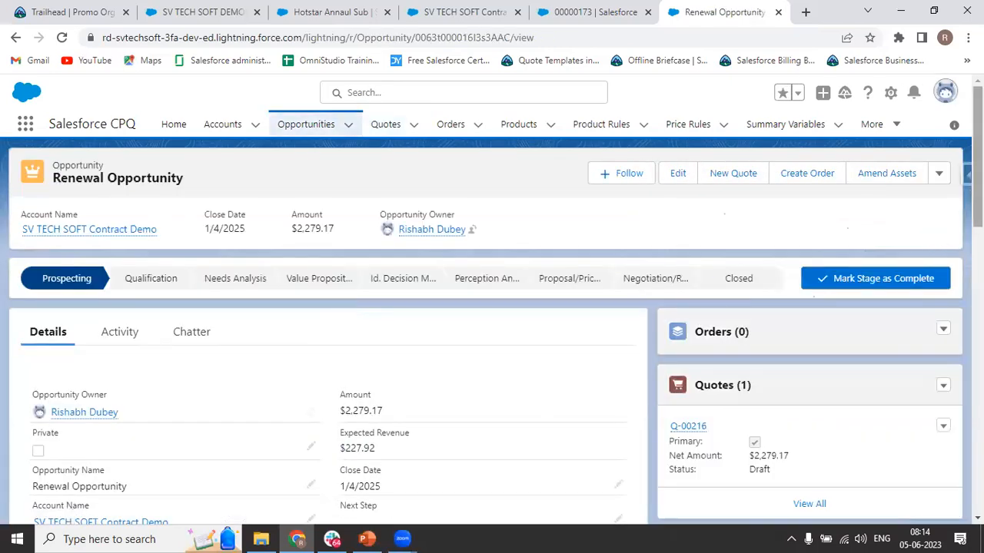
scroll(738, 315, down, 3)
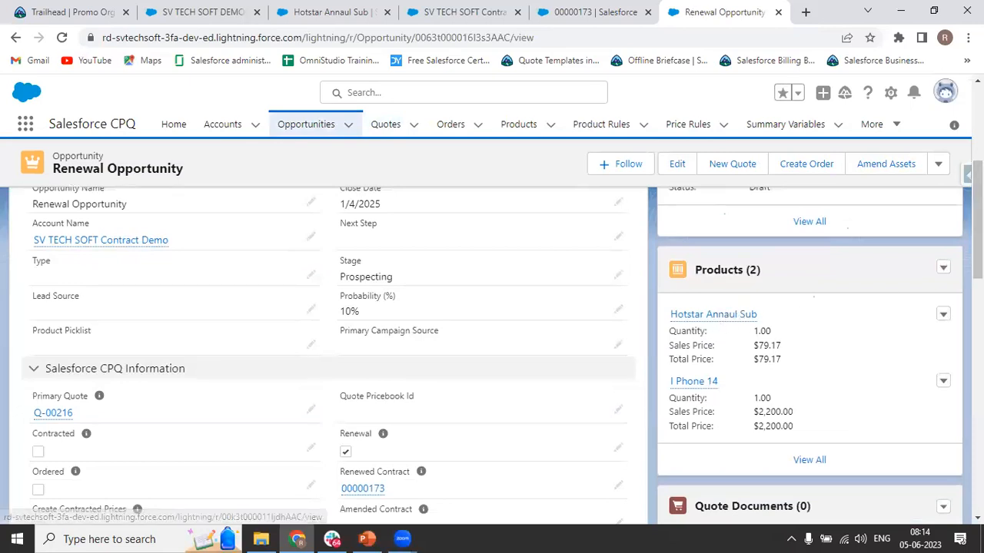
scroll(809, 251, up, 3)
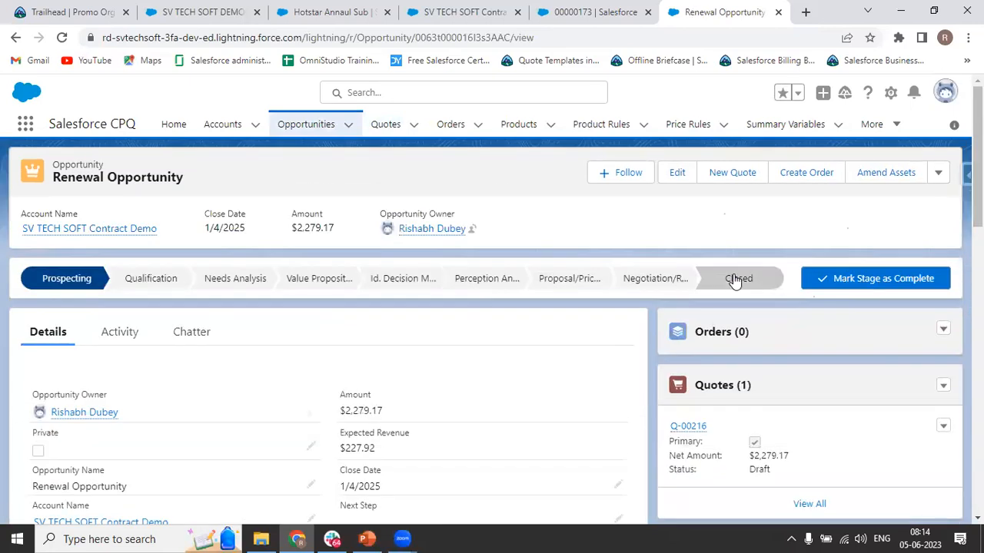
Step: Close the renewal opportunity with the stage Closed Won and save the change
click(740, 278)
click(849, 281)
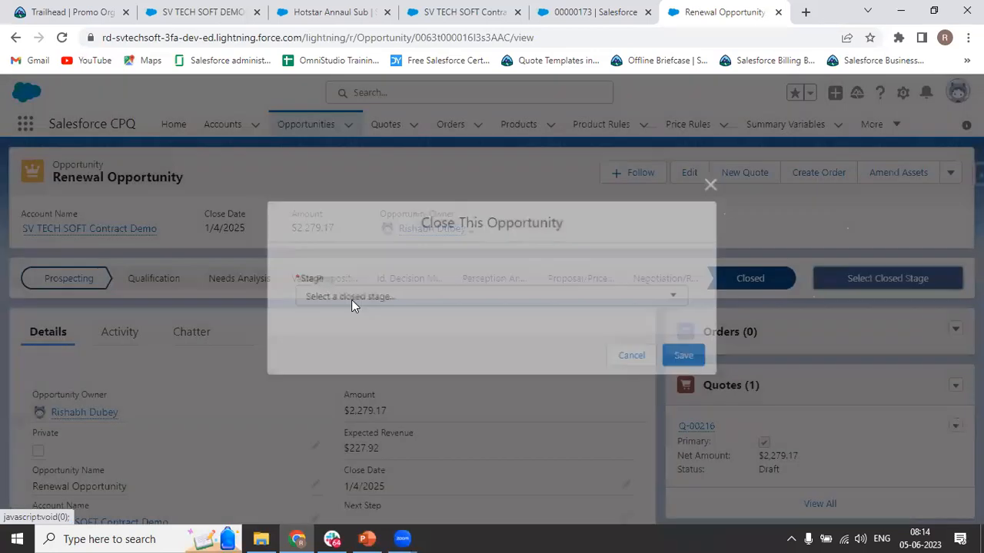
click(351, 298)
click(334, 326)
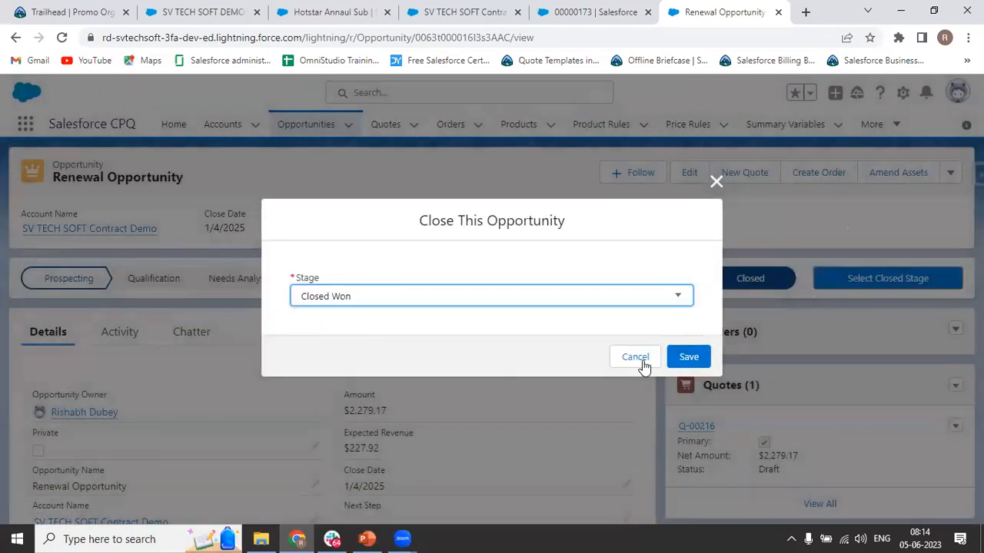
click(687, 358)
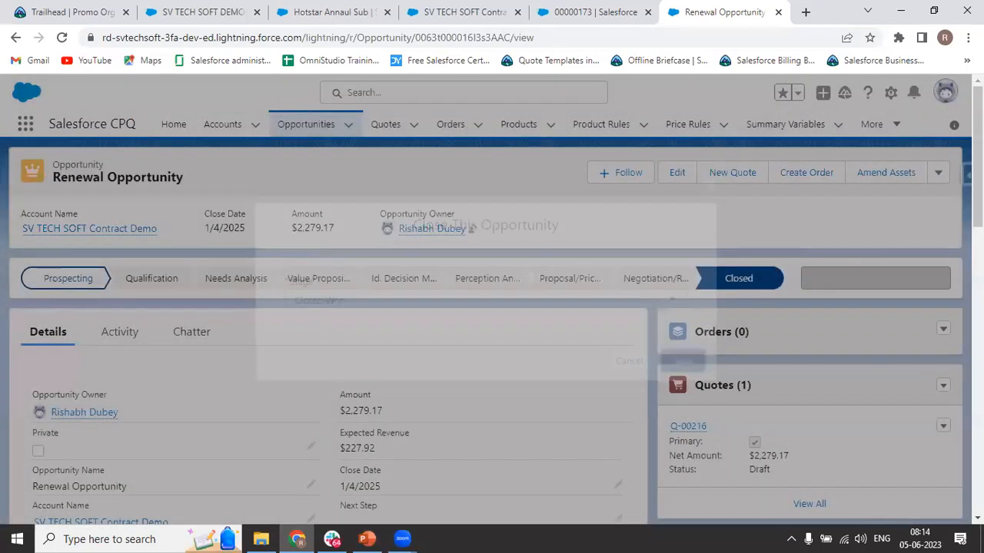
Step: Enable Contracted in the renewal opportunity's Salesforce CPQ information and save the record
scroll(517, 277, down, 5)
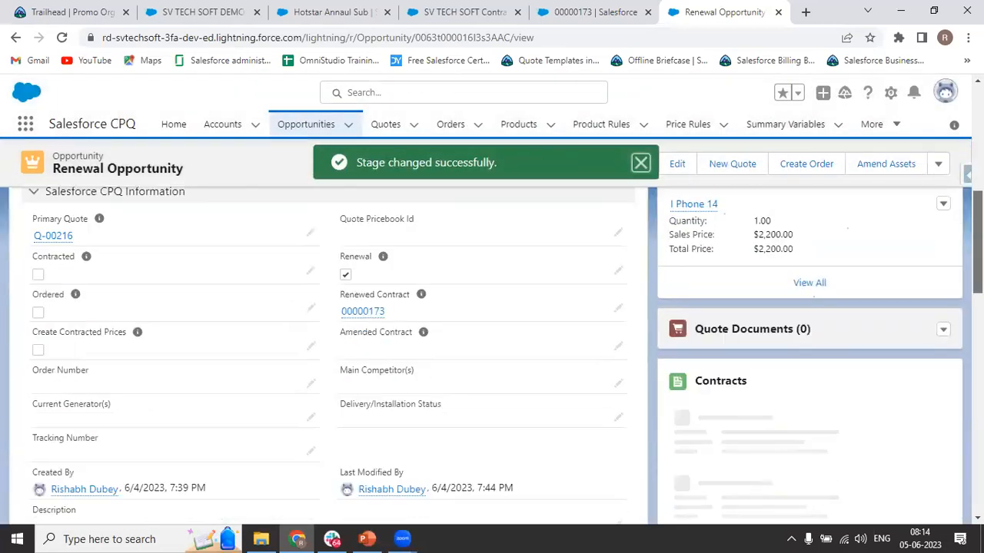
click(310, 270)
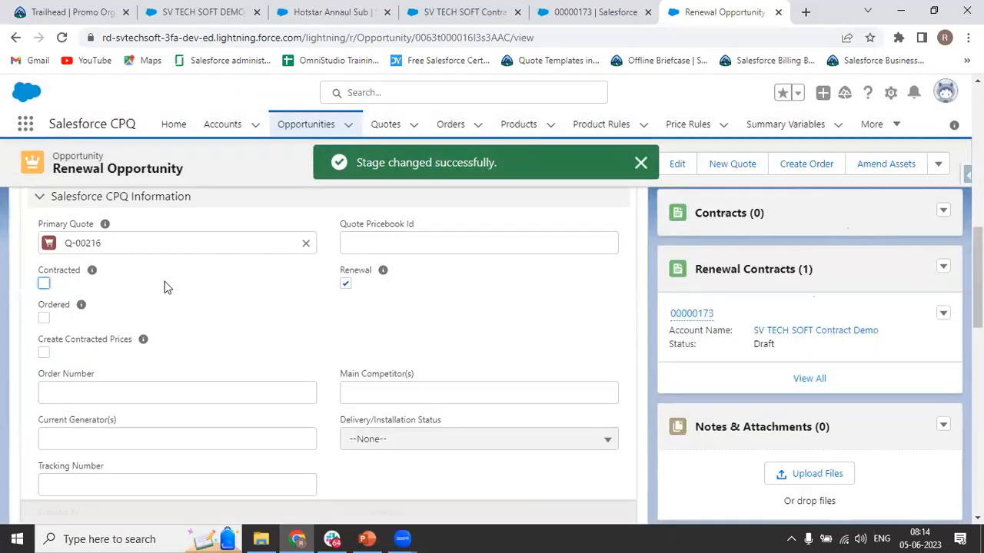
click(44, 284)
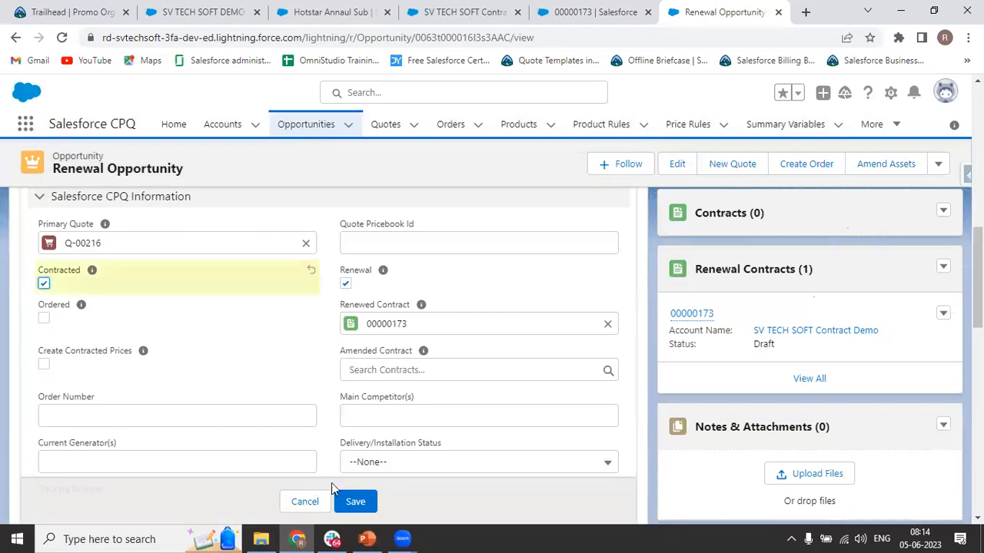
click(353, 502)
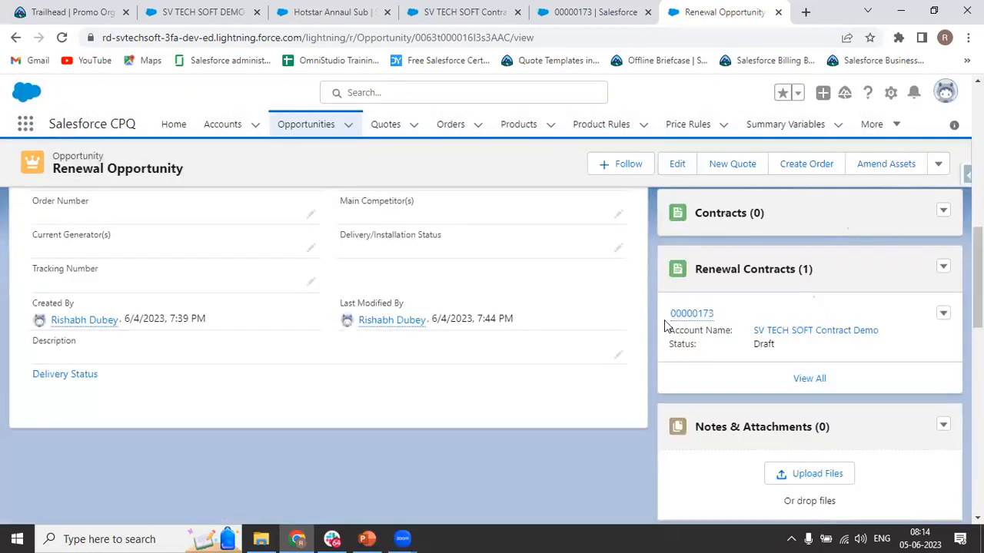
Step: Open the SV TECH SOFT Contract Demo account from the opportunity and review its related opportunities, quotes and contracts
mouse_move(676, 316)
scroll(123, 419, up, 6)
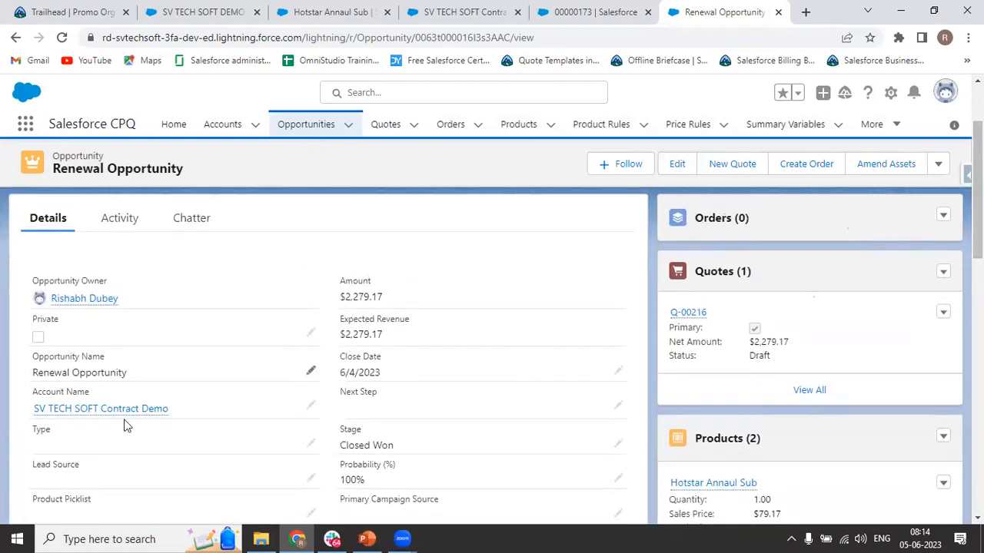
click(121, 416)
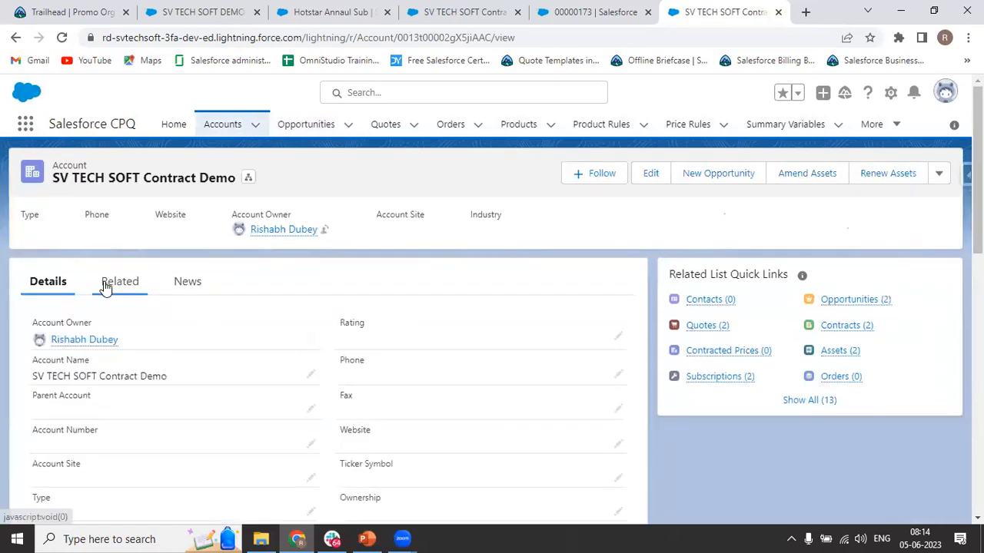
click(108, 283)
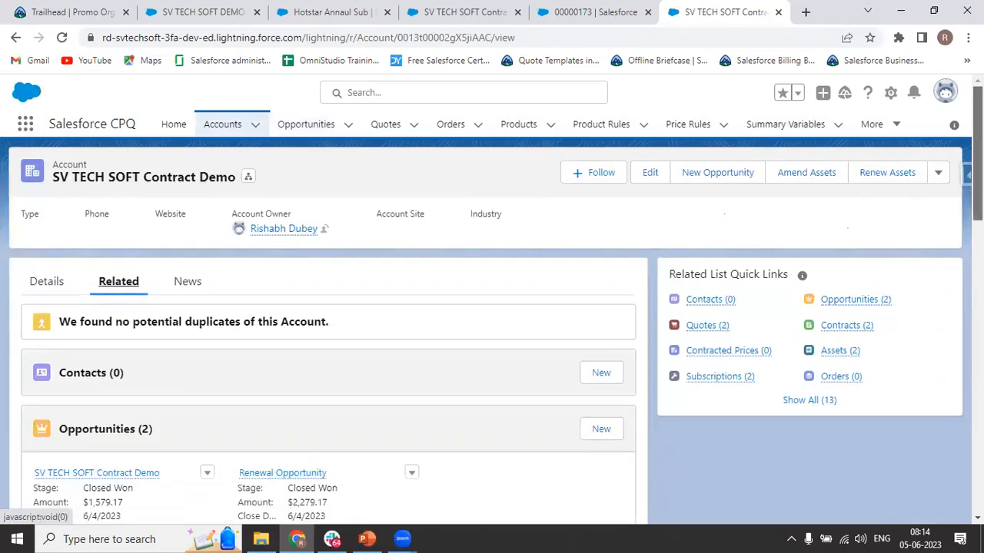
scroll(328, 354, down, 6)
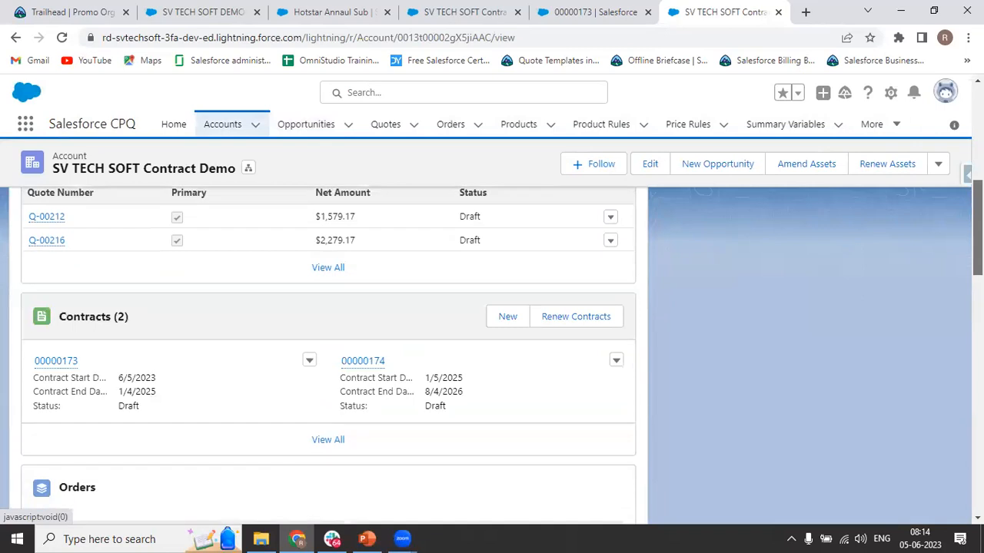
Step: Review the contracts, assets and subscriptions related lists on the SV TECH SOFT Contract Demo account
scroll(387, 215, down, 1)
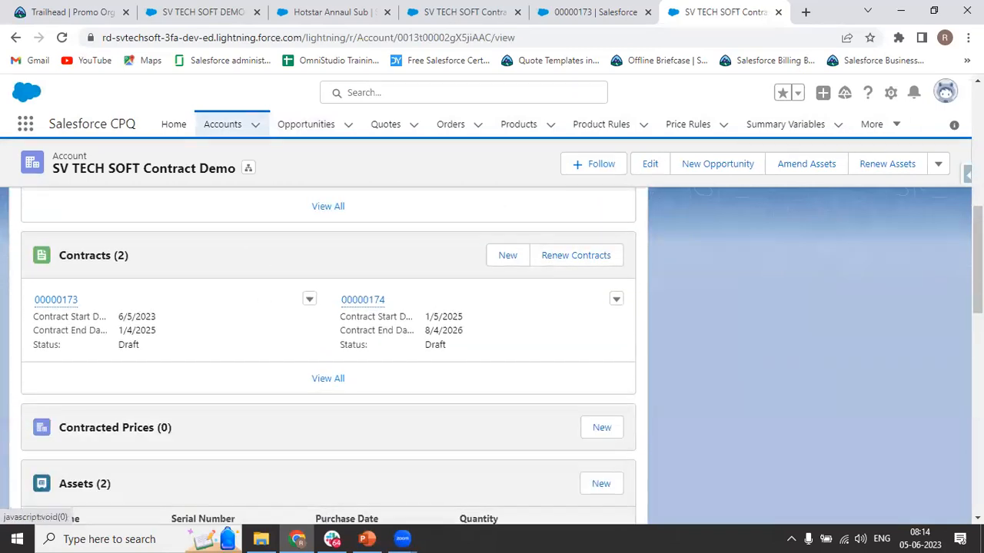
scroll(544, 387, down, 2)
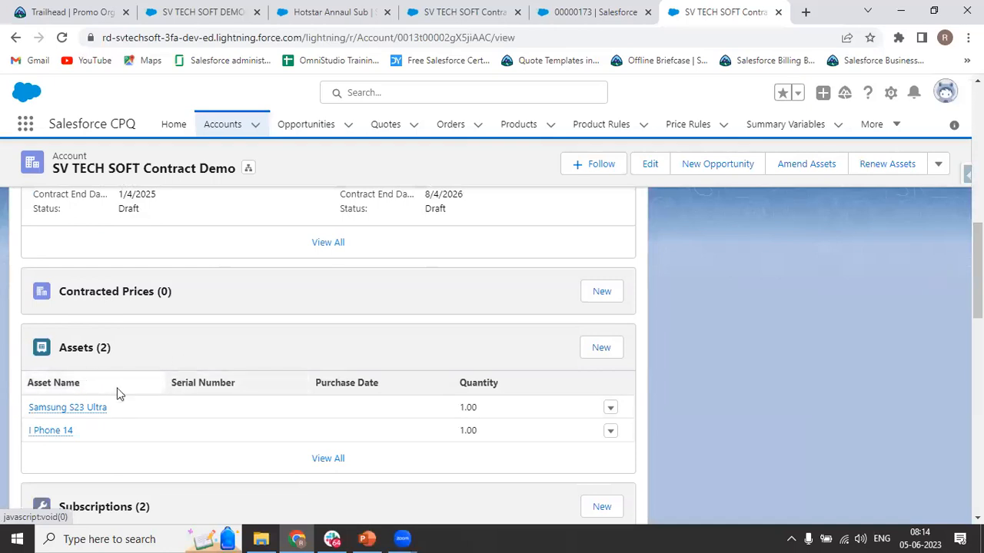
mouse_move(45, 434)
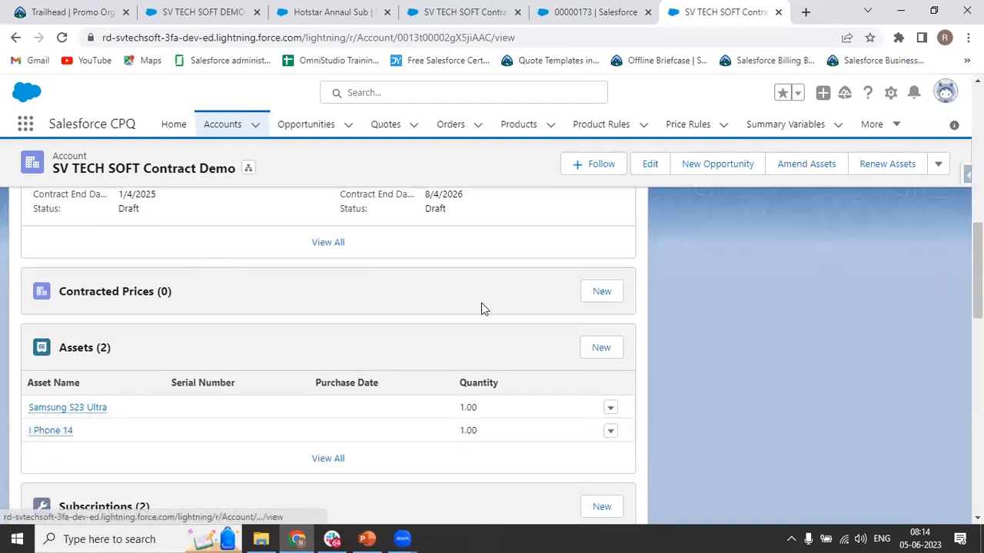
drag(978, 278, 978, 308)
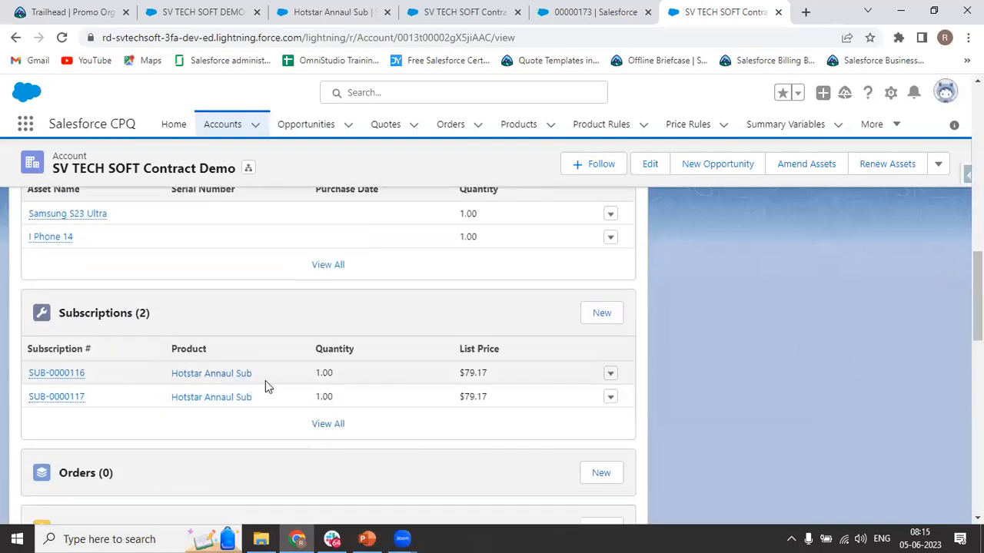
Step: Open the account's full subscriptions list and compare the start dates of the two Hotstar Annaul Sub subscriptions
click(345, 422)
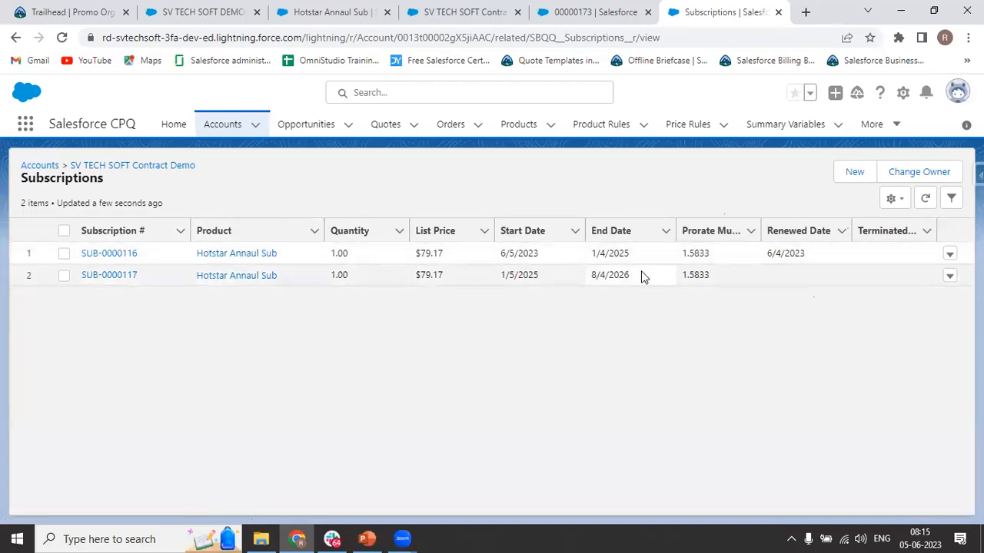
drag(500, 253, 553, 258)
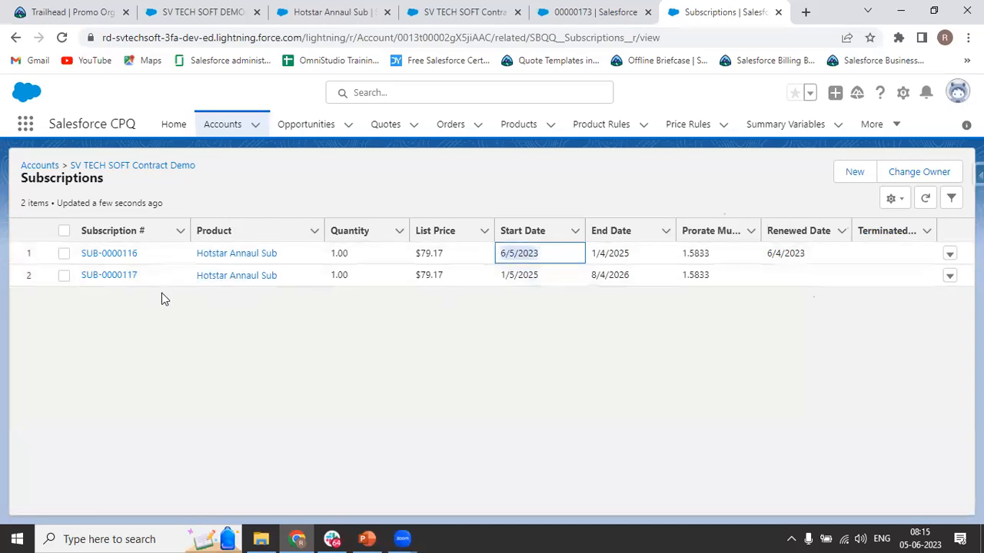
click(499, 271)
click(540, 282)
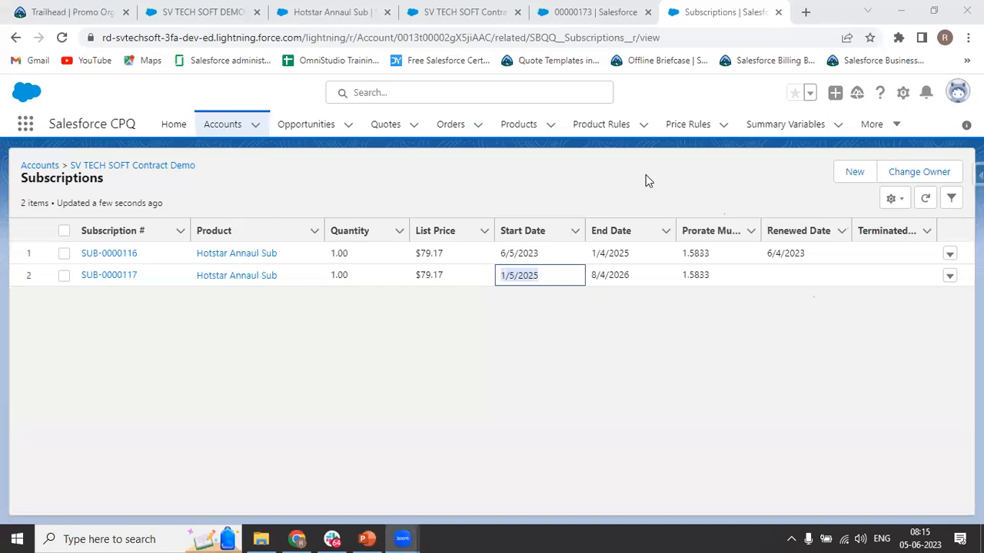
Step: Go back from the subscriptions list to the Q-00216 quote record
click(17, 38)
click(17, 38)
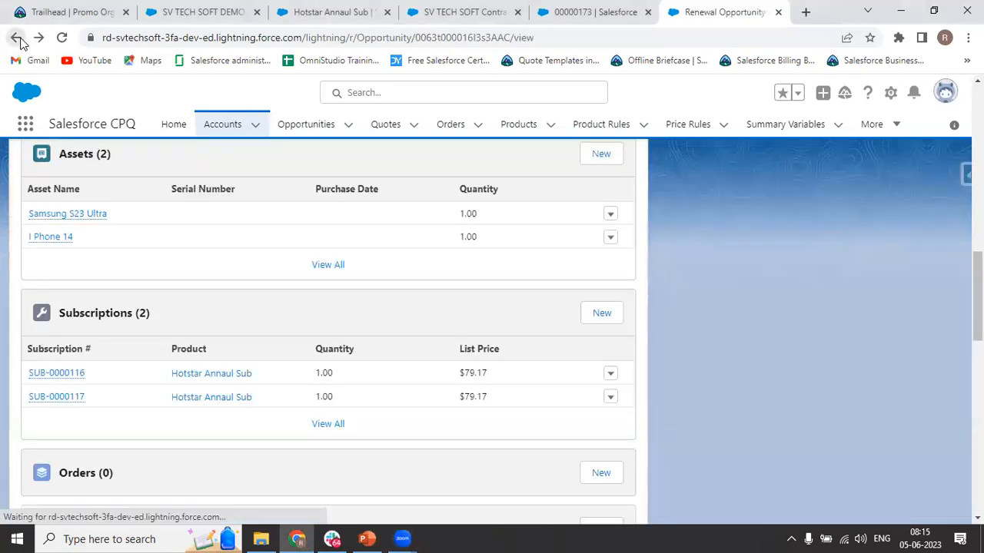
click(17, 38)
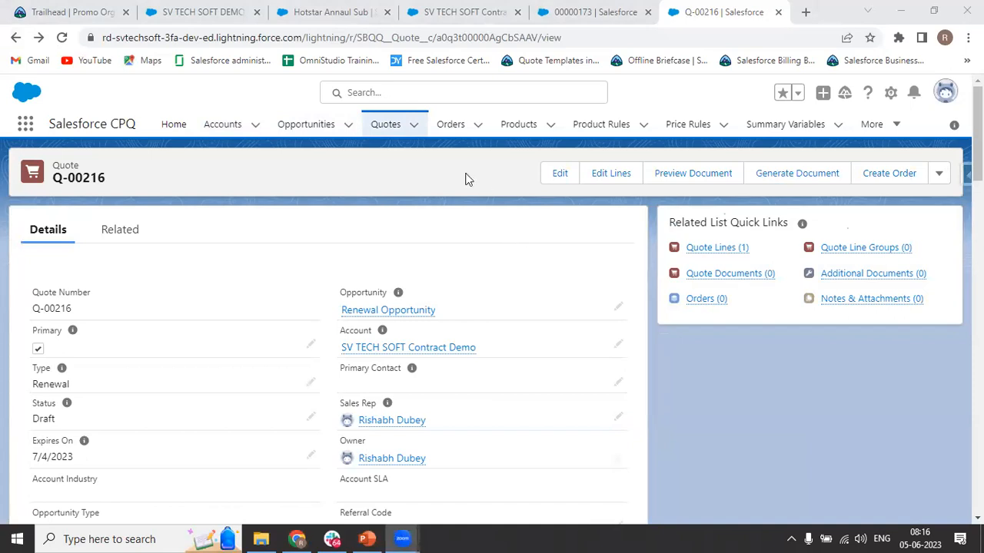
Step: Examine the Hotstar Annaul Sub product record's Salesforce CPQ pricing fields, including its subscription pricing and subscription term
click(330, 11)
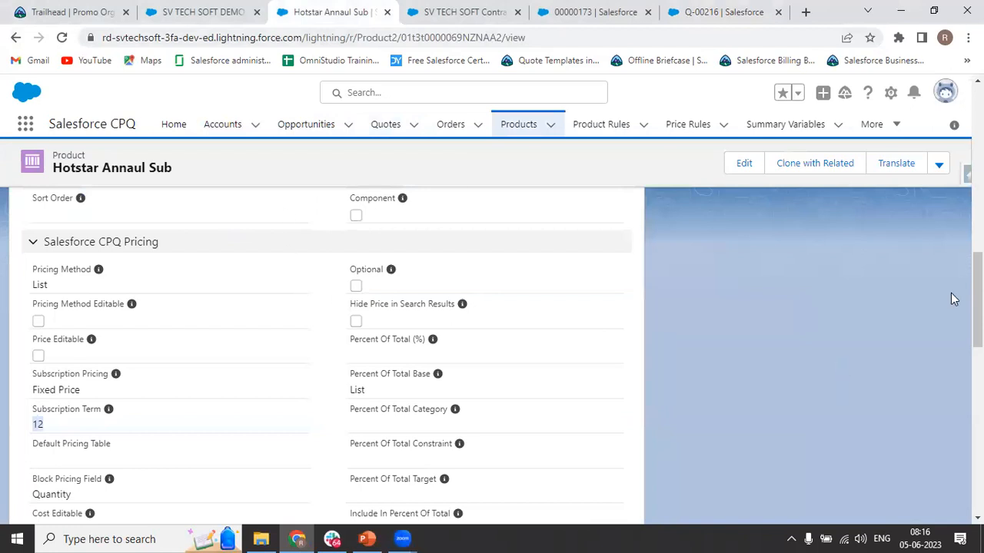
drag(978, 300, 978, 132)
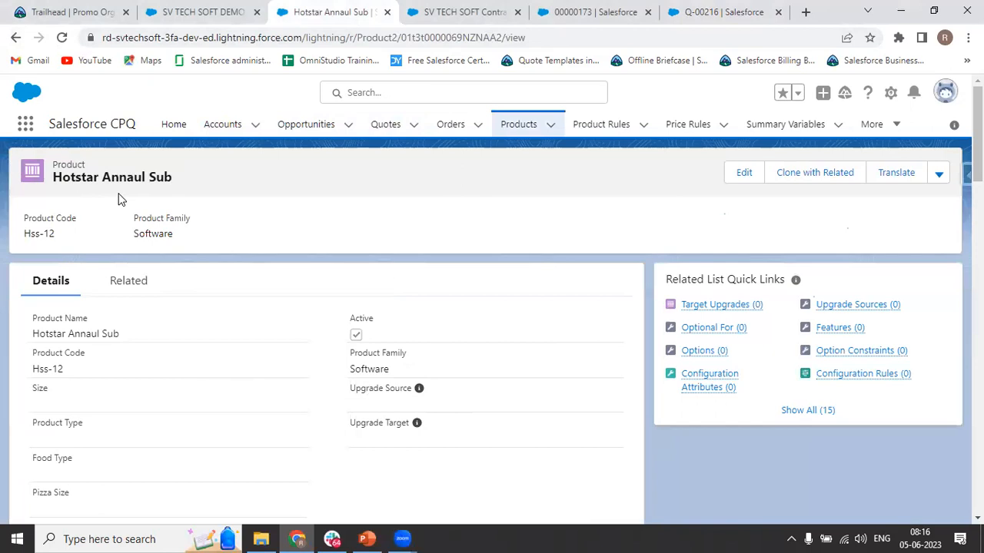
key(ctrl+f)
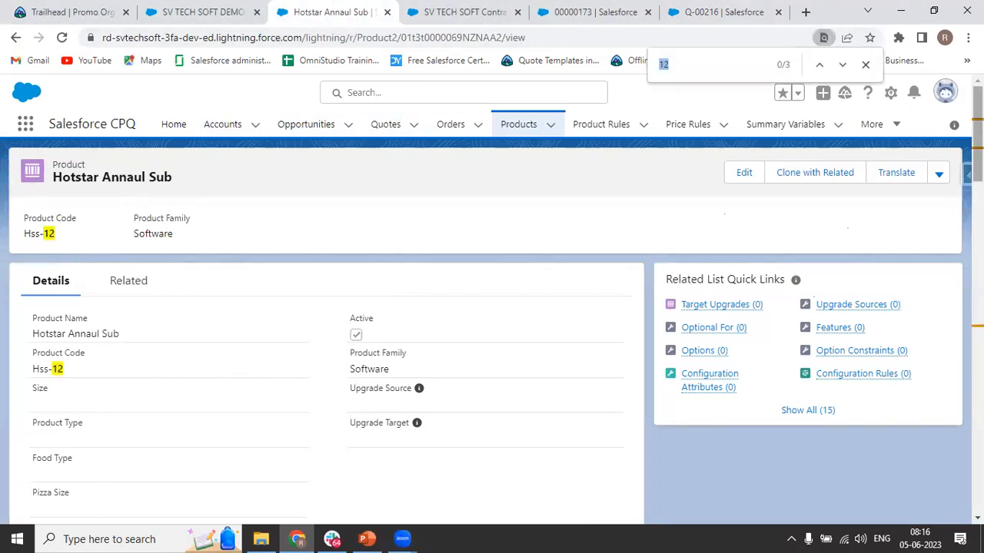
drag(977, 134, 978, 300)
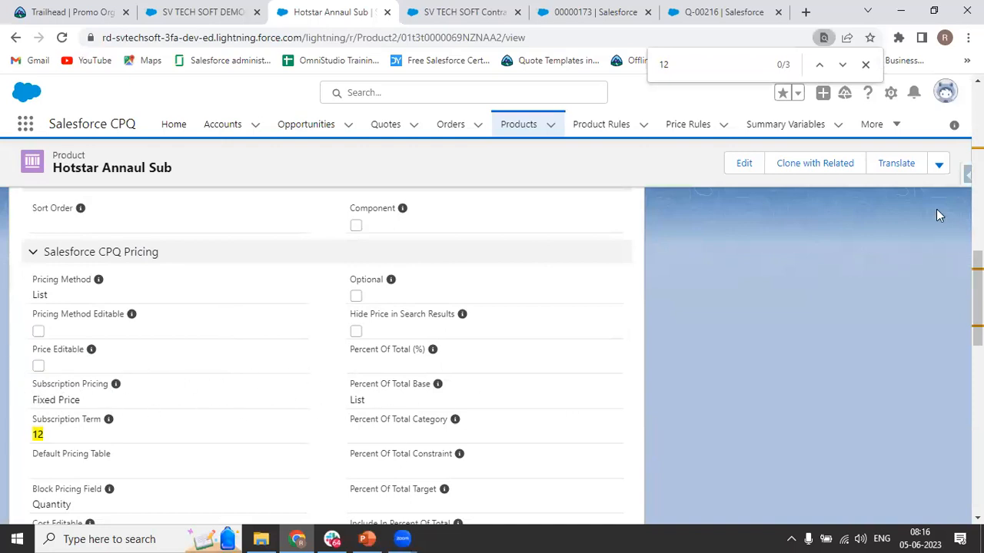
Step: Edit the Hotstar Annaul Sub product, find its fields matching "subs", review the Subscription Pricing options, and save the record
click(757, 169)
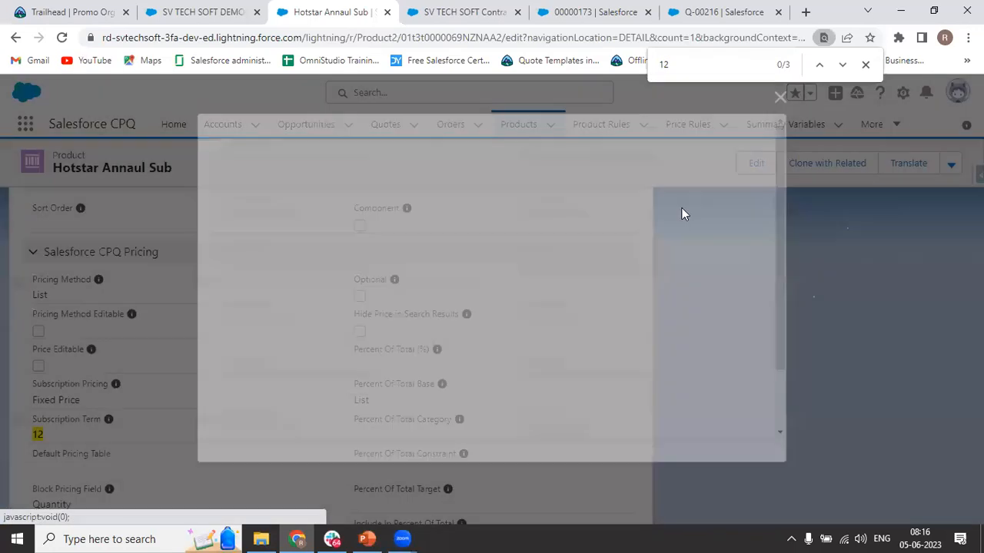
key(BackSpace)
key(BackSpace)
text(subs)
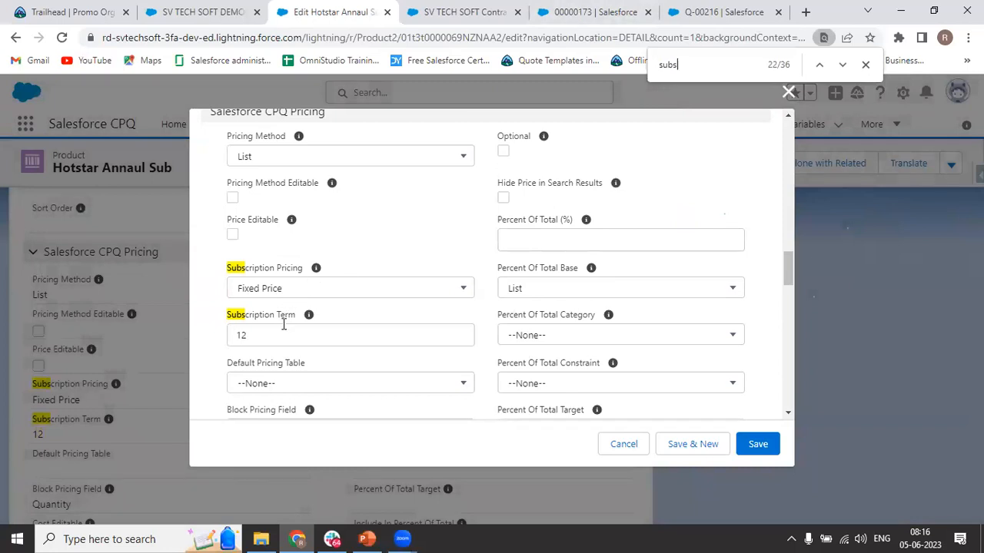
click(281, 292)
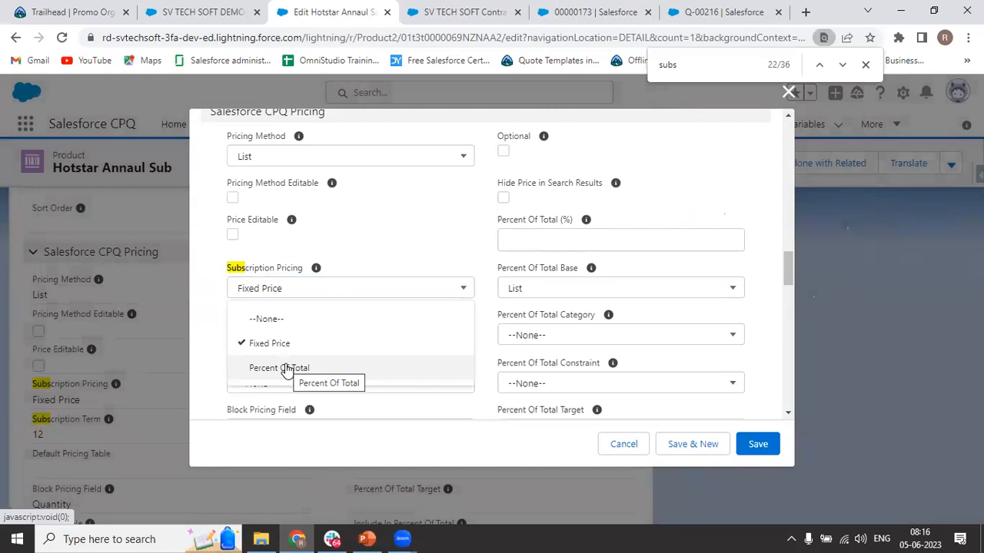
click(392, 258)
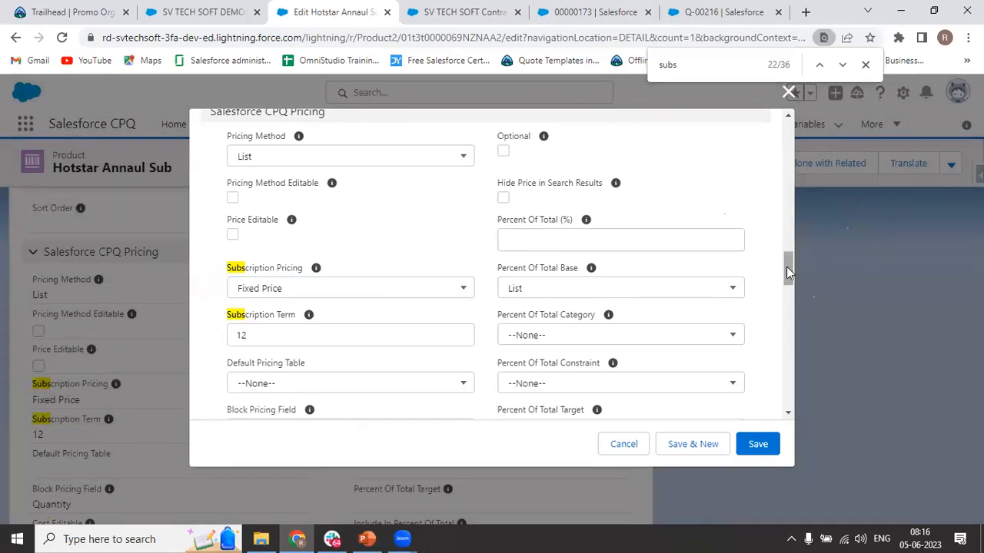
click(276, 288)
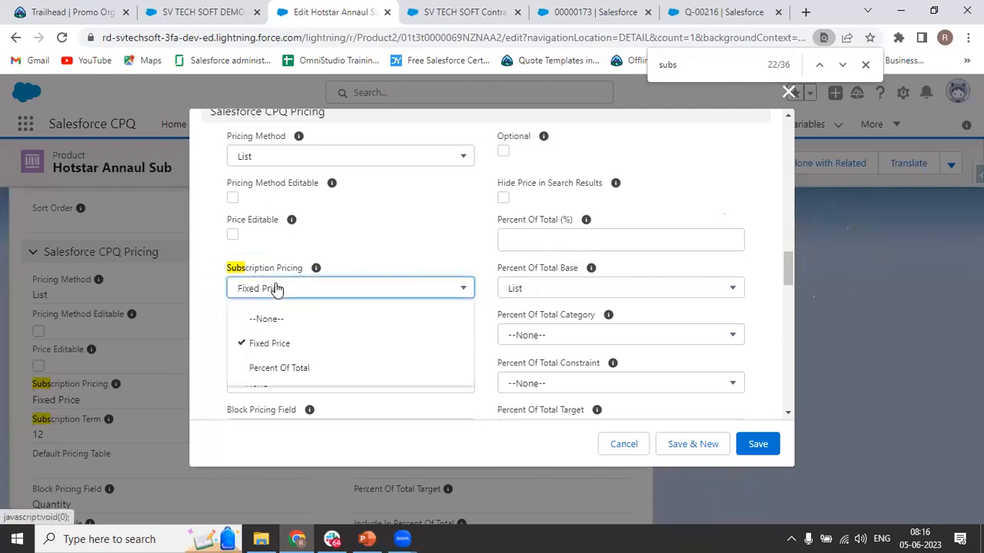
click(392, 252)
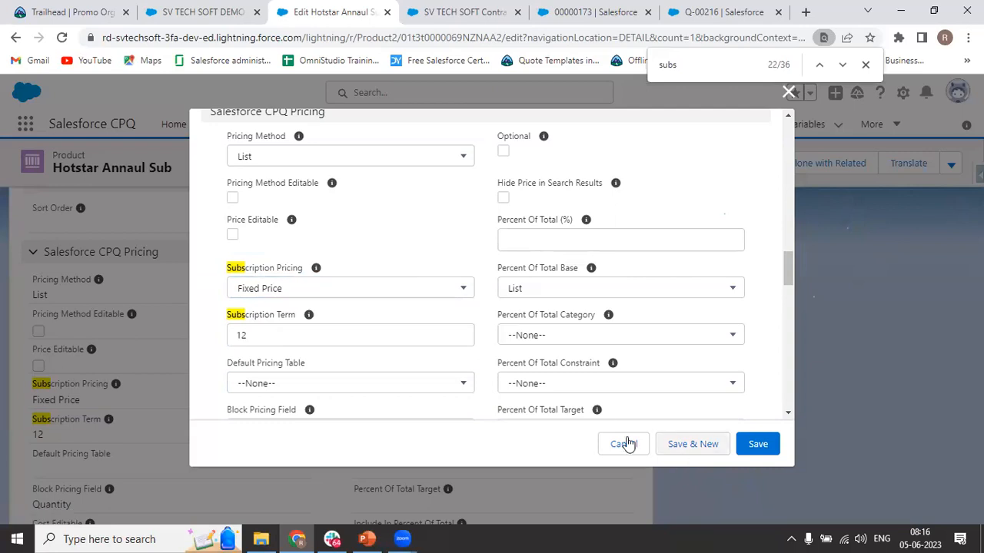
click(758, 446)
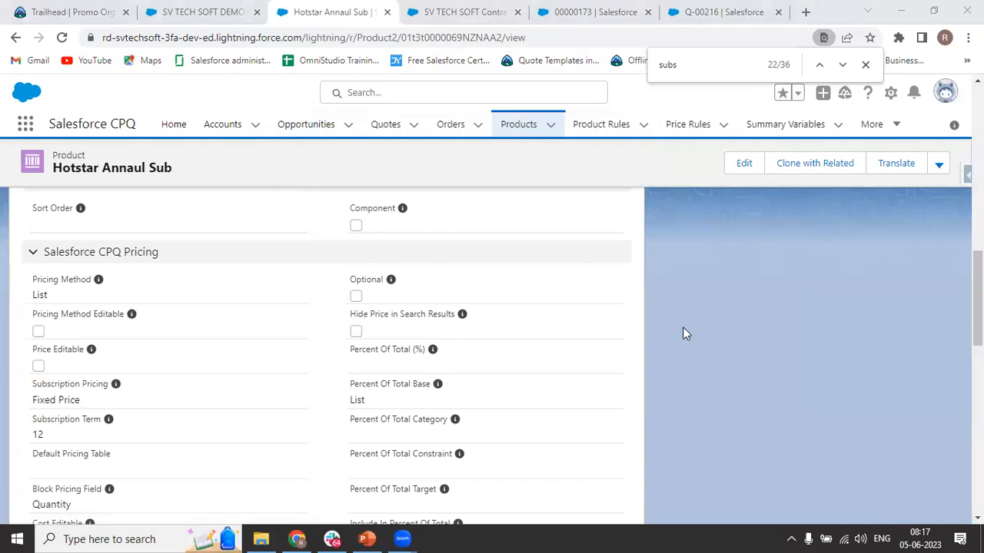
Step: Open the Samsung S23 Ultra product and find its subscription pricing and term fields by searching the page for "subs"
click(517, 136)
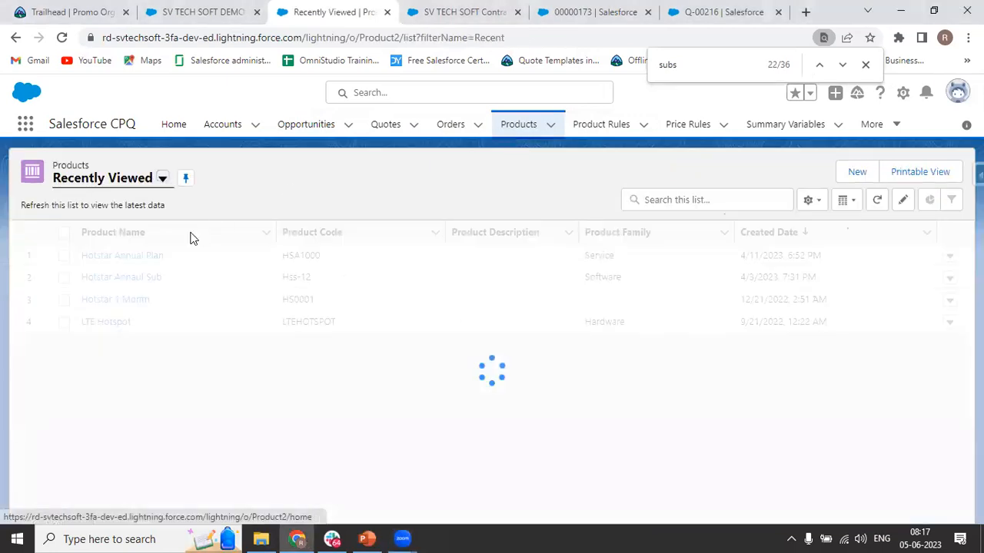
click(93, 277)
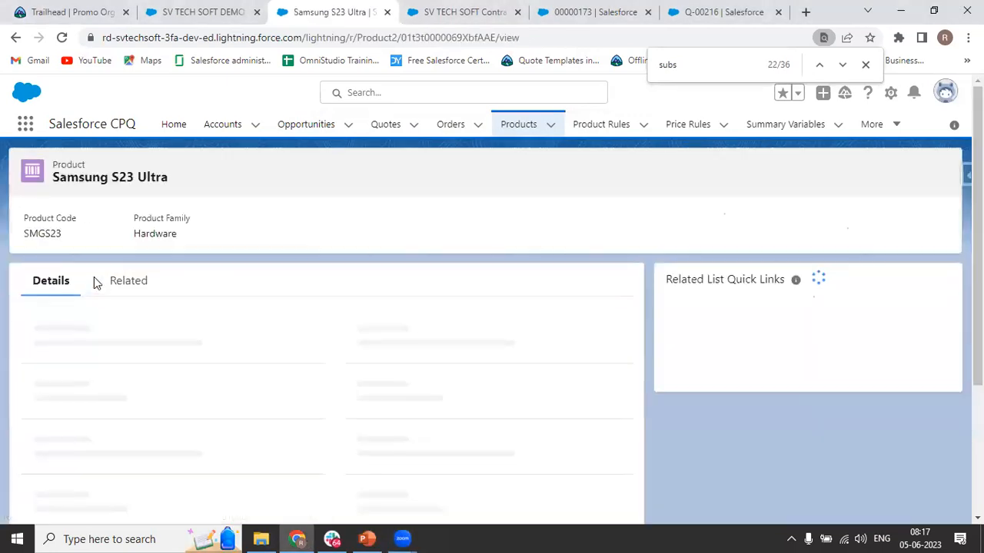
key(ctrl+f)
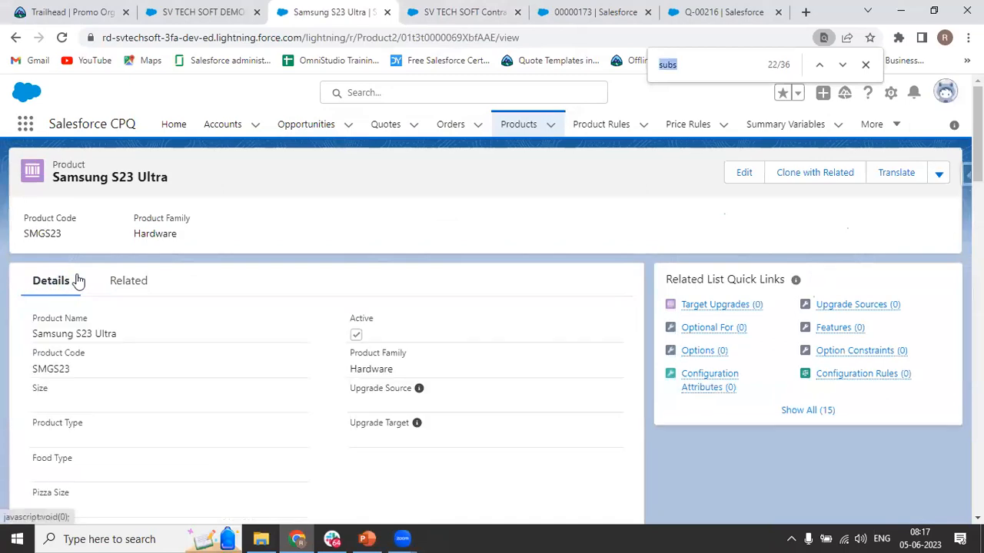
key(Return)
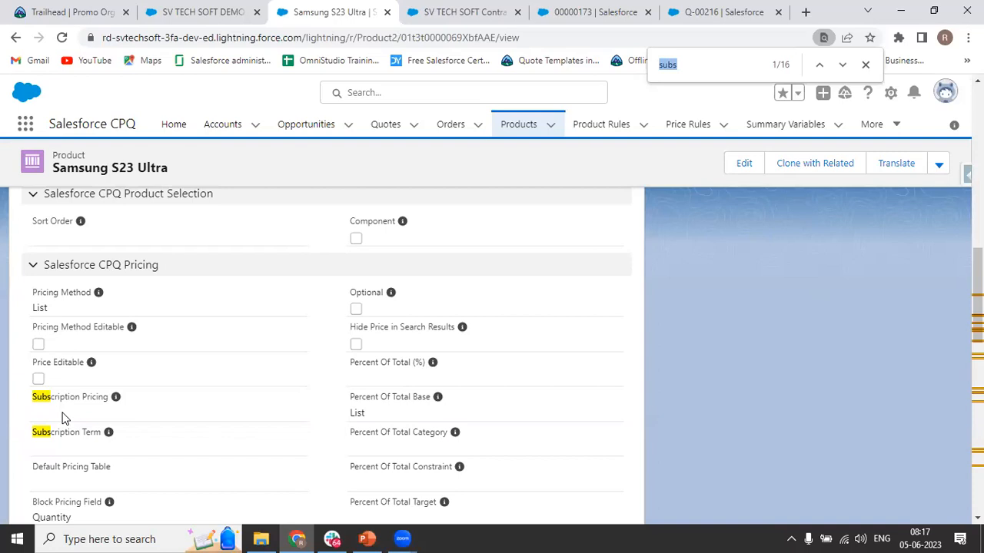
Step: Check the account's related records, and open quote Q-00216 from the recently viewed quotes in the line editor
click(455, 13)
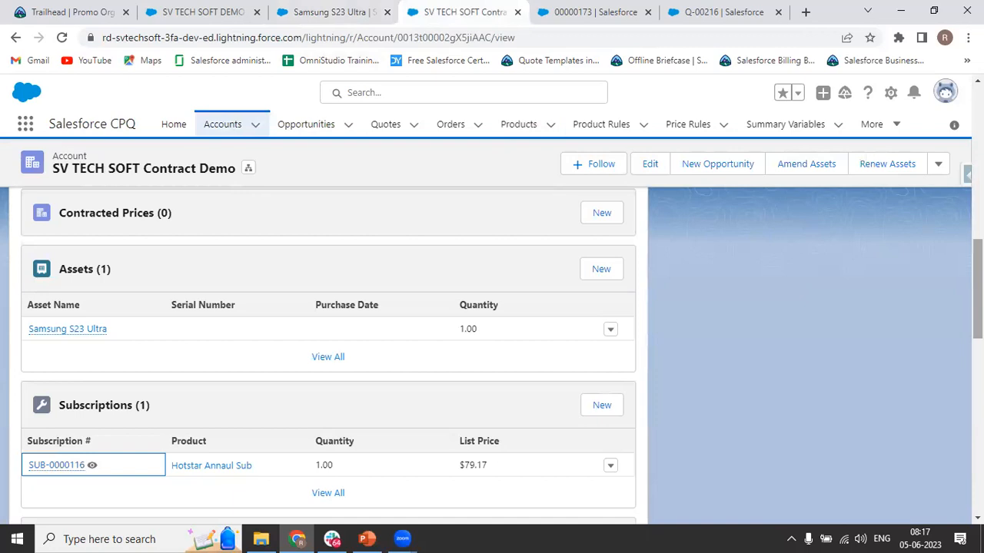
scroll(978, 288, up, 10)
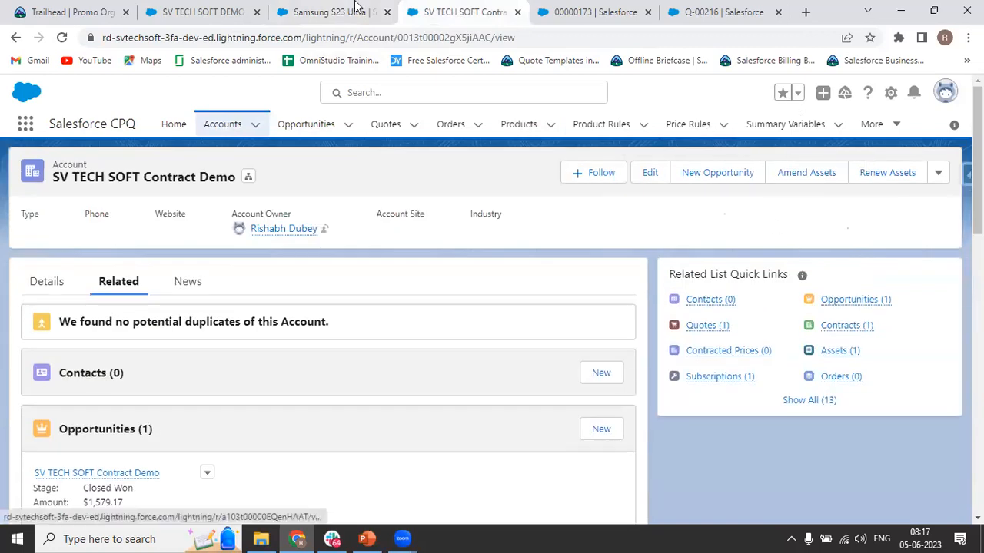
click(355, 9)
click(384, 126)
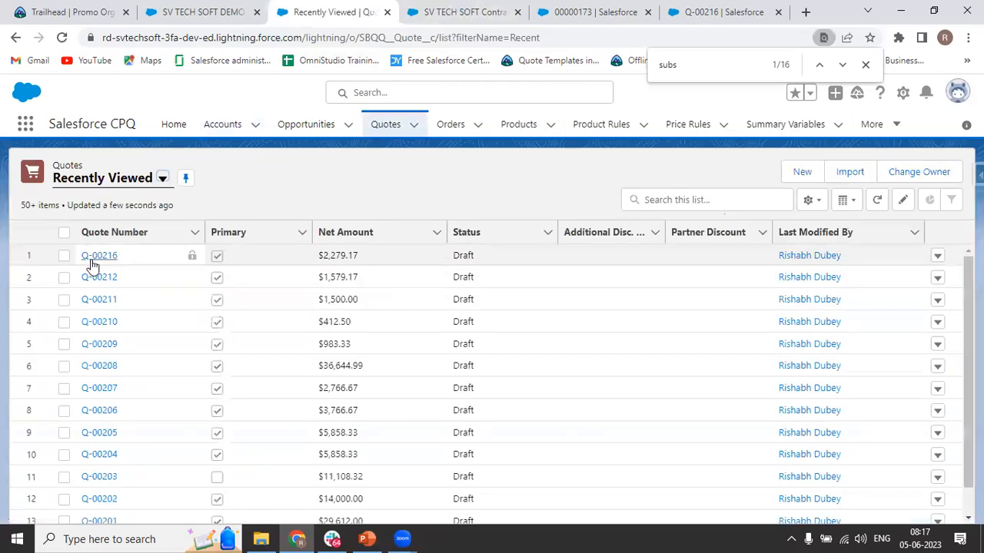
click(89, 261)
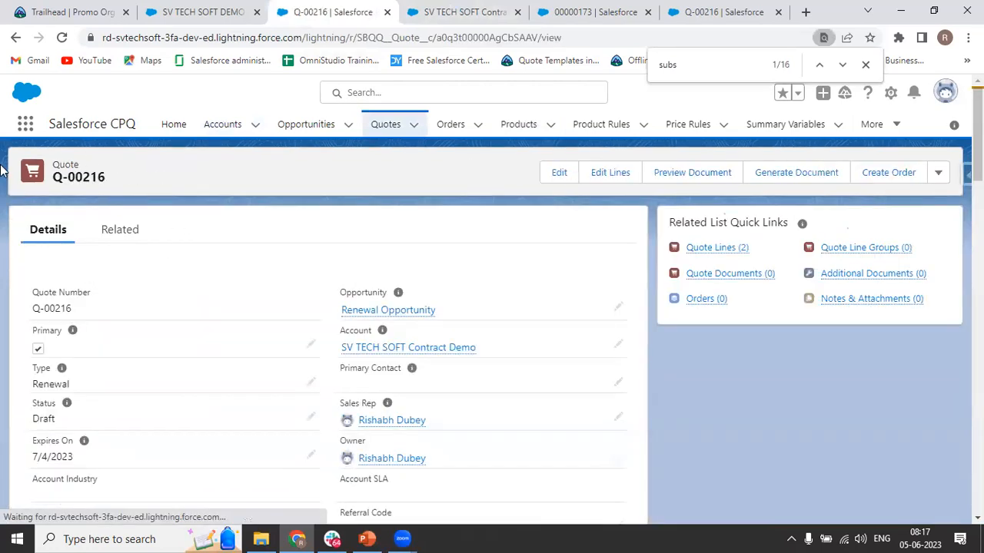
click(594, 180)
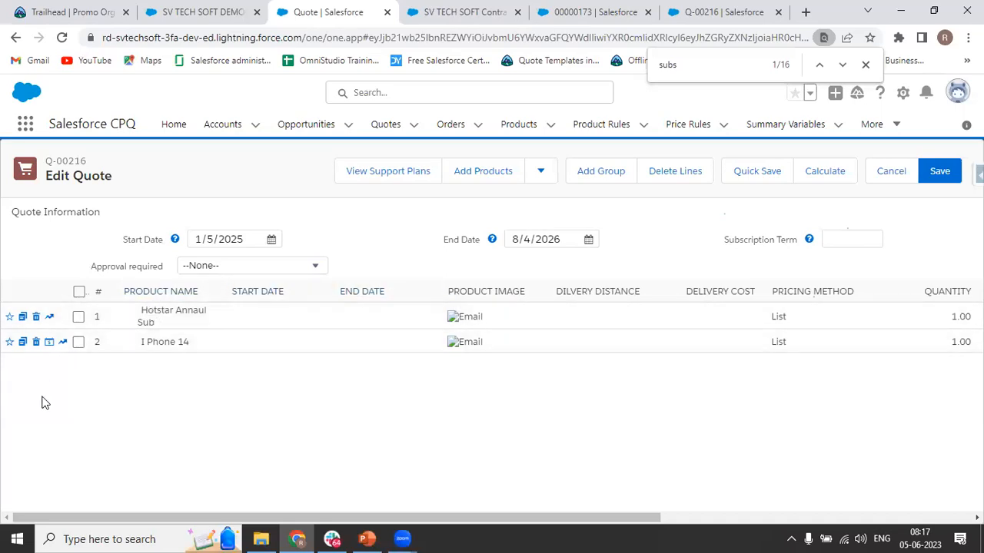
Step: View the I Phone 14 quote line's discount schedule, and expand the line's details to examine its pricing fields
click(48, 344)
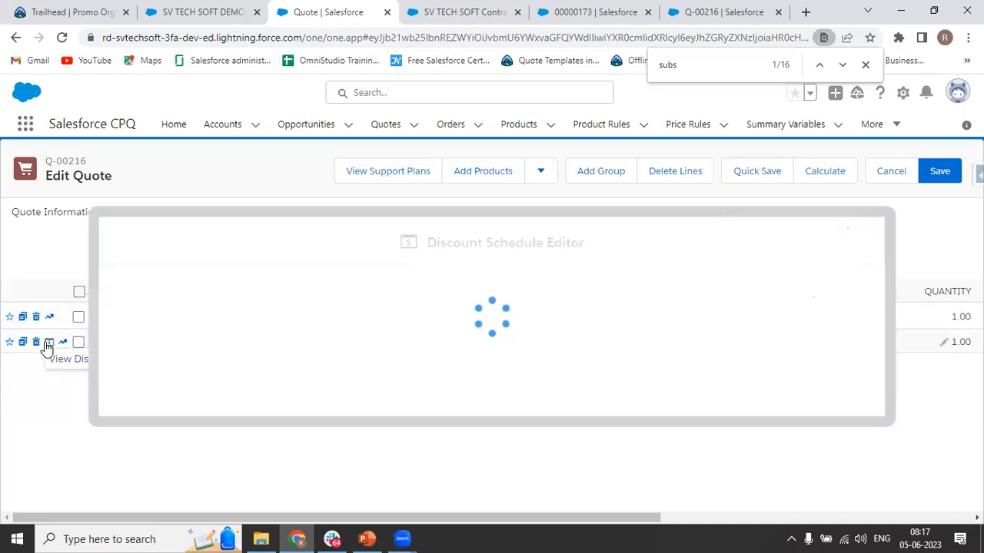
click(192, 172)
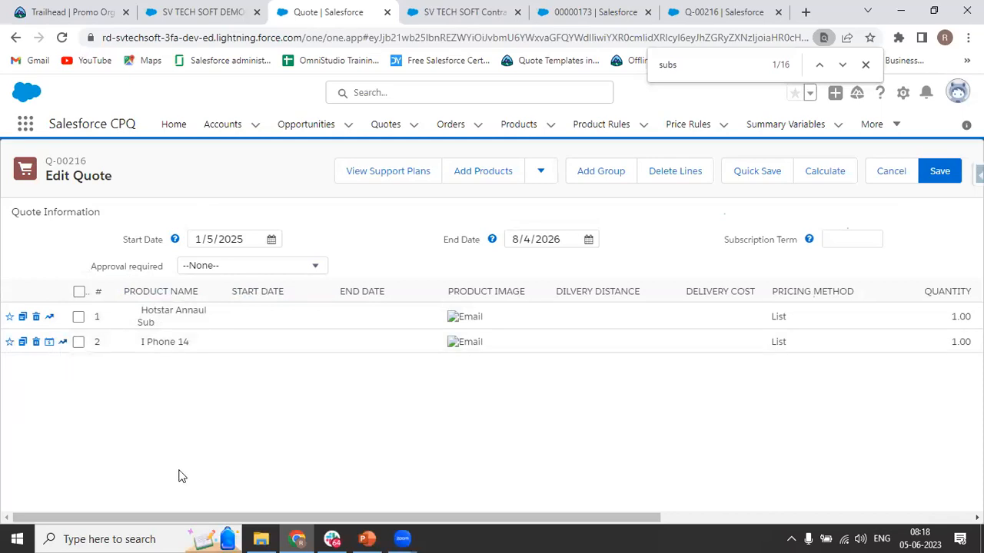
drag(132, 517, 521, 536)
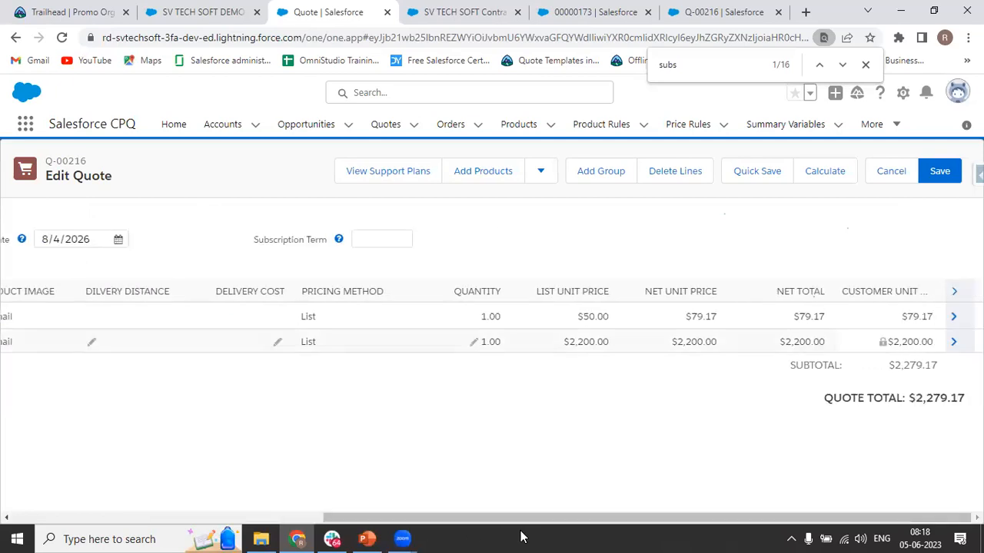
click(954, 345)
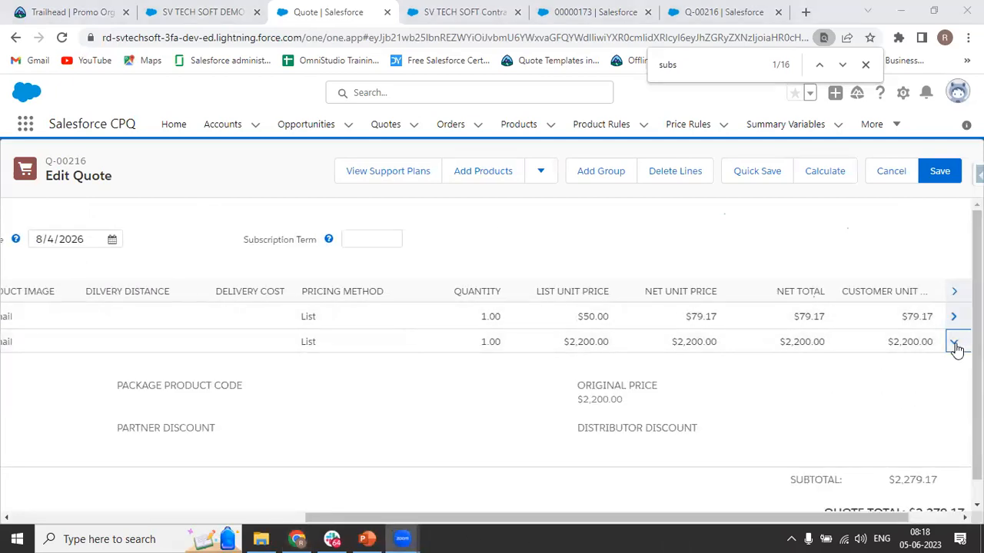
drag(553, 518, 198, 526)
drag(590, 520, 936, 515)
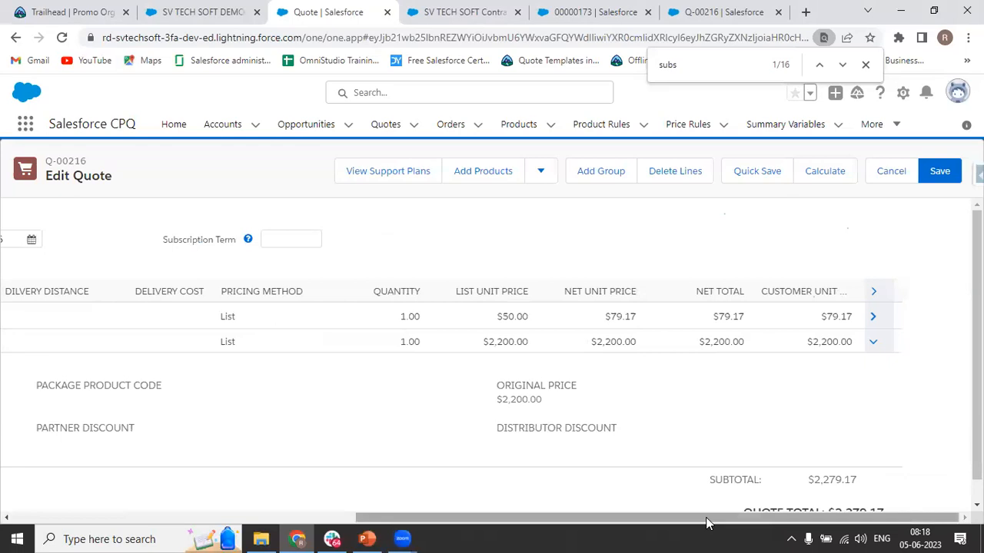
drag(709, 521, 280, 500)
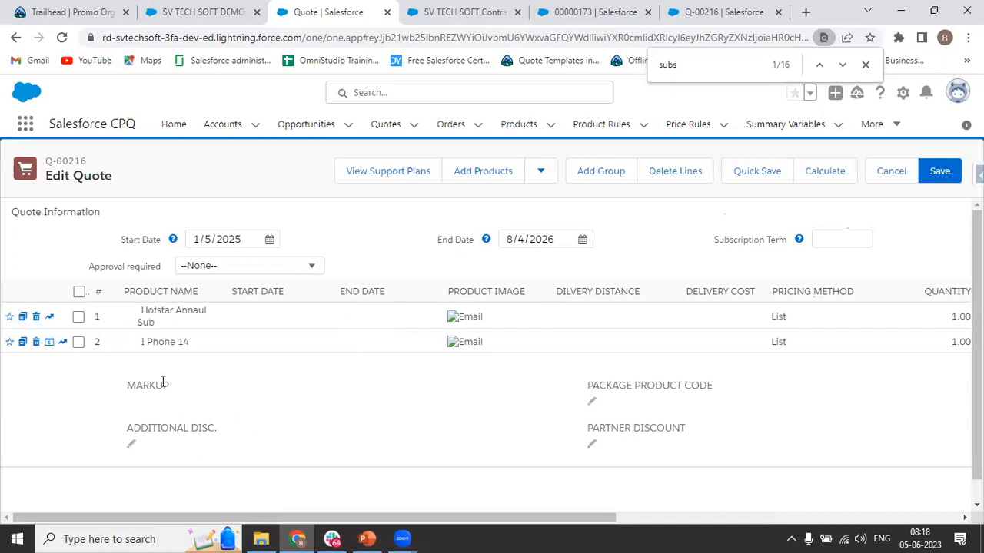
click(471, 11)
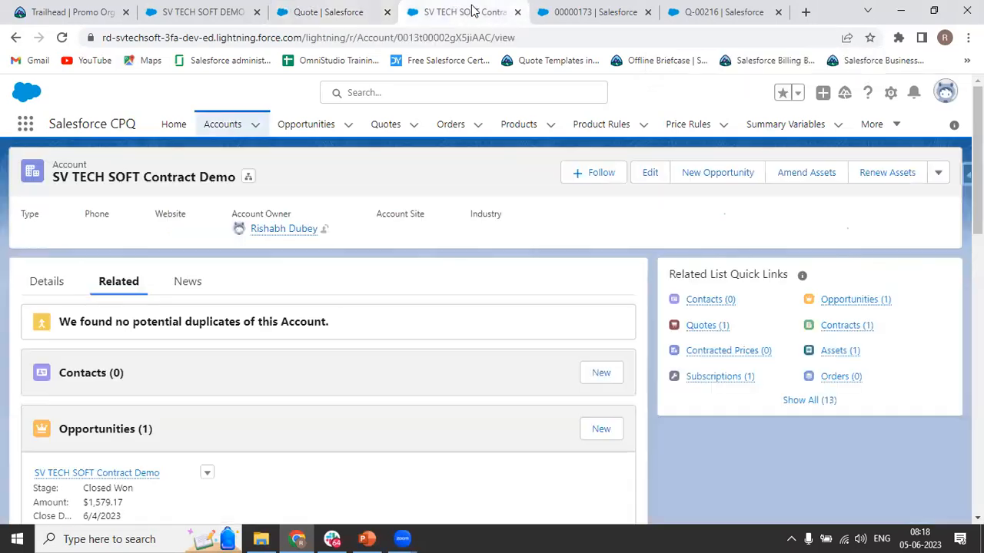
click(306, 9)
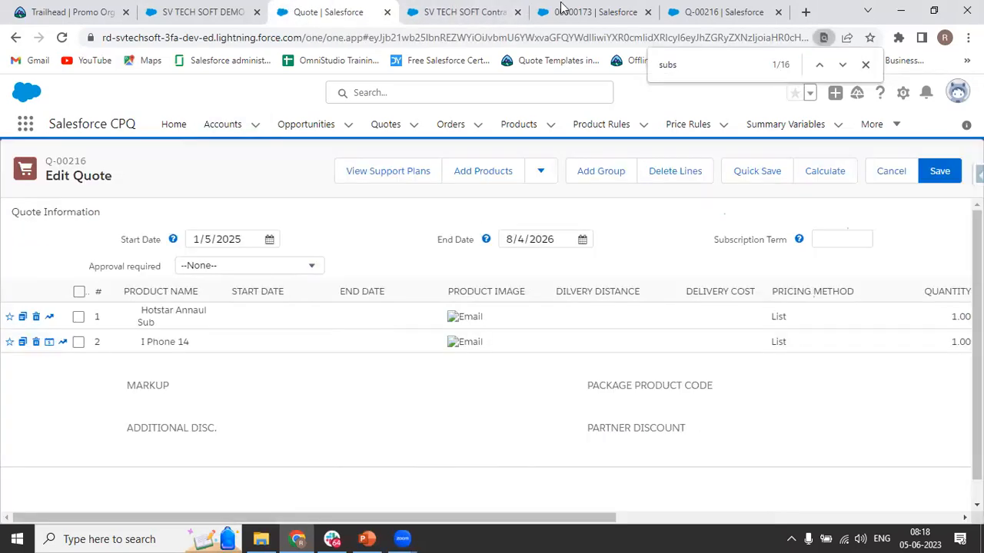
click(192, 10)
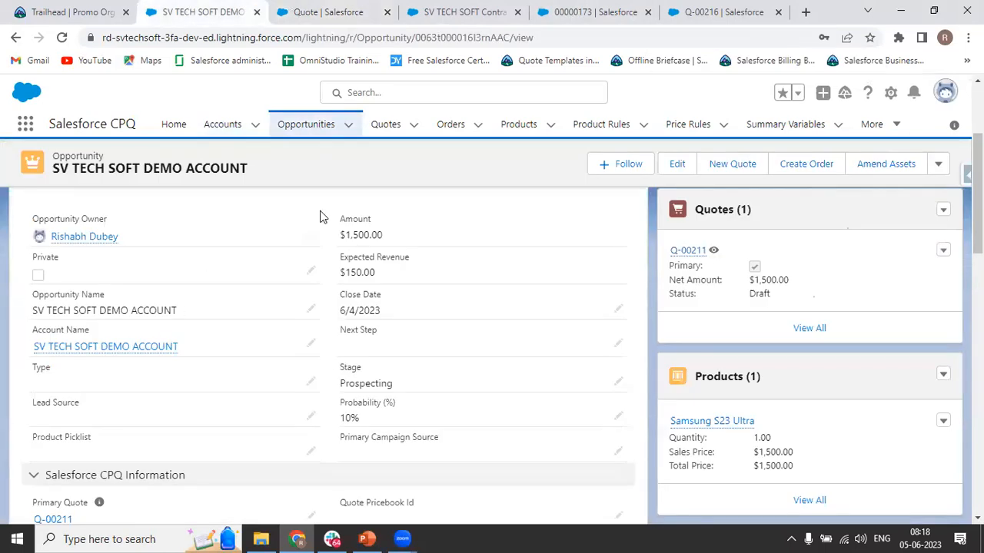
click(342, 11)
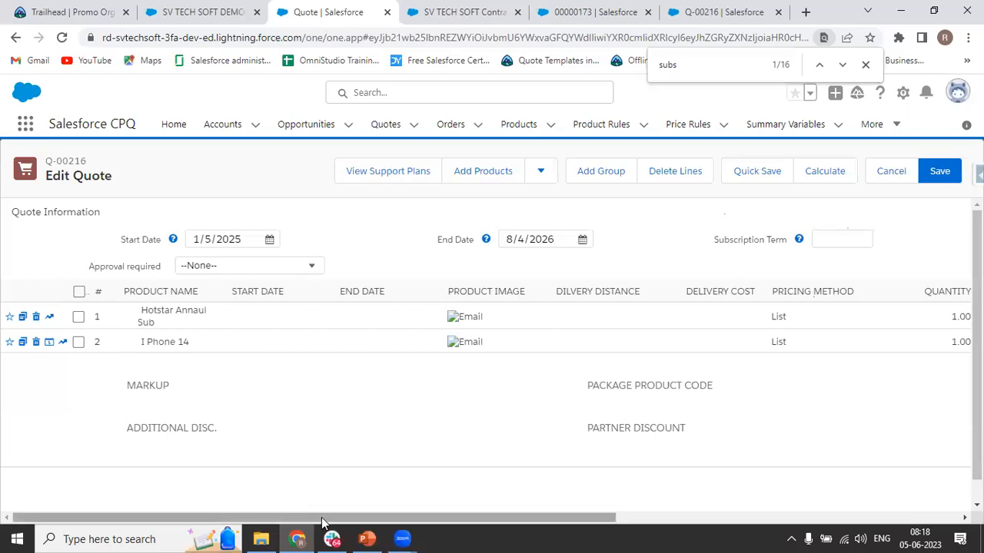
Step: Review the pricing columns of quote Q-00216's lines, collapsing and re-expanding the I Phone 14 line's details
drag(326, 520, 227, 538)
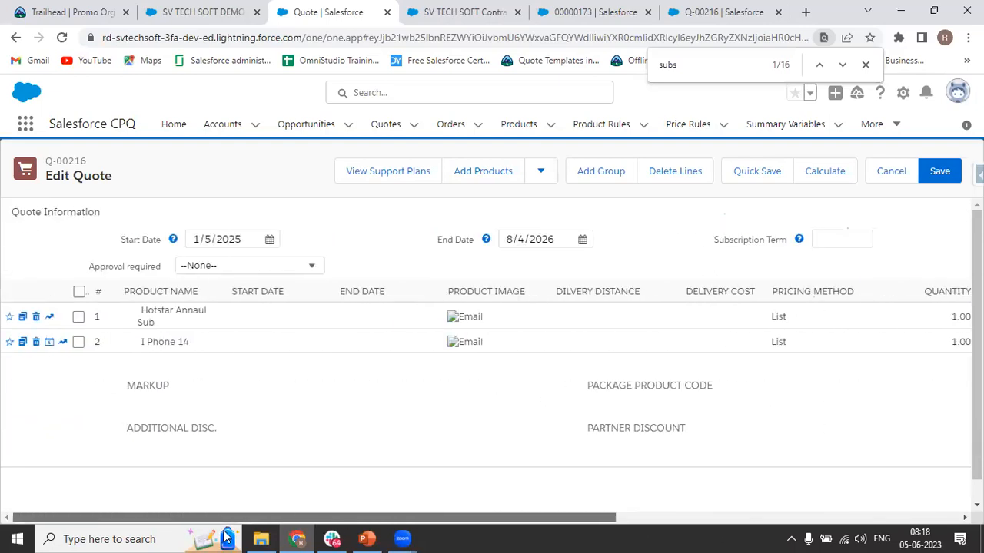
drag(554, 519, 876, 529)
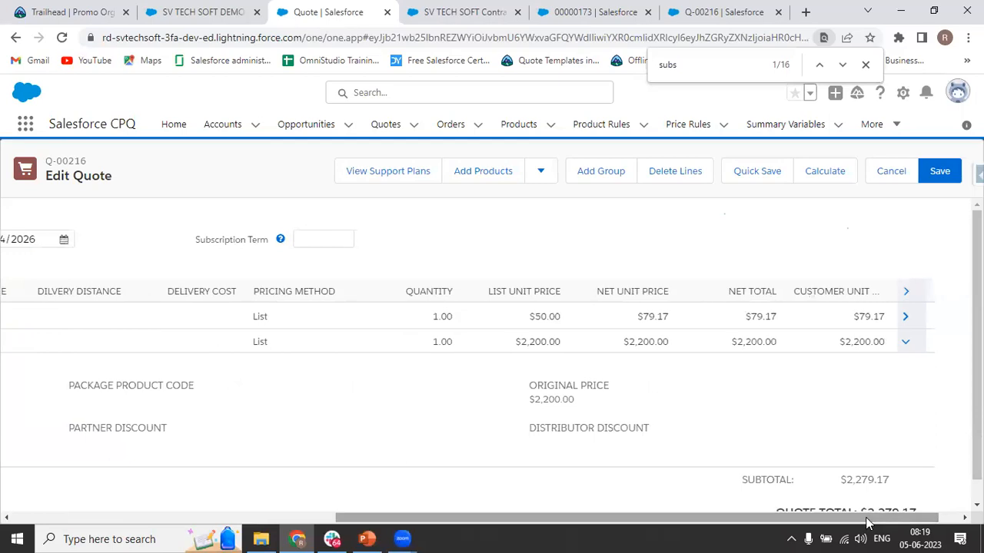
click(905, 343)
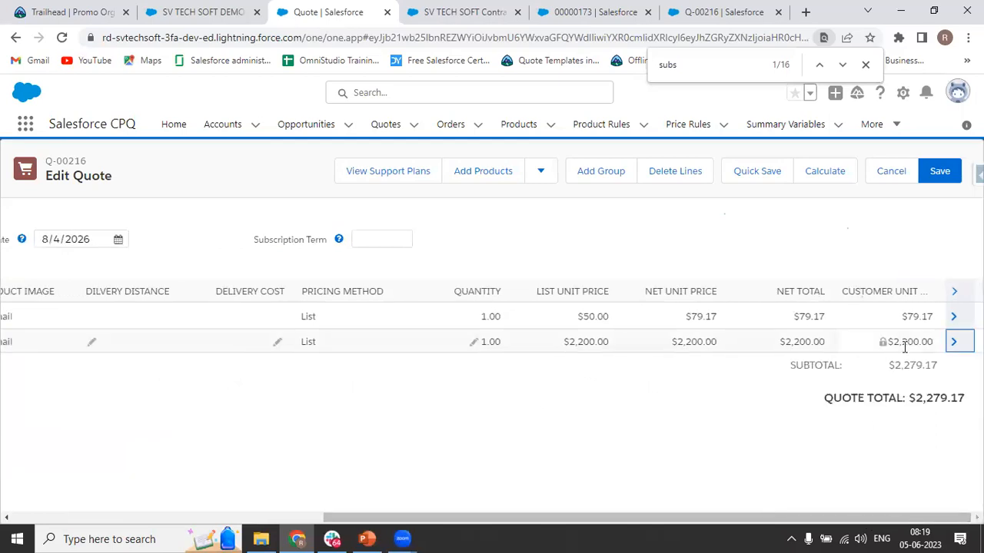
click(955, 345)
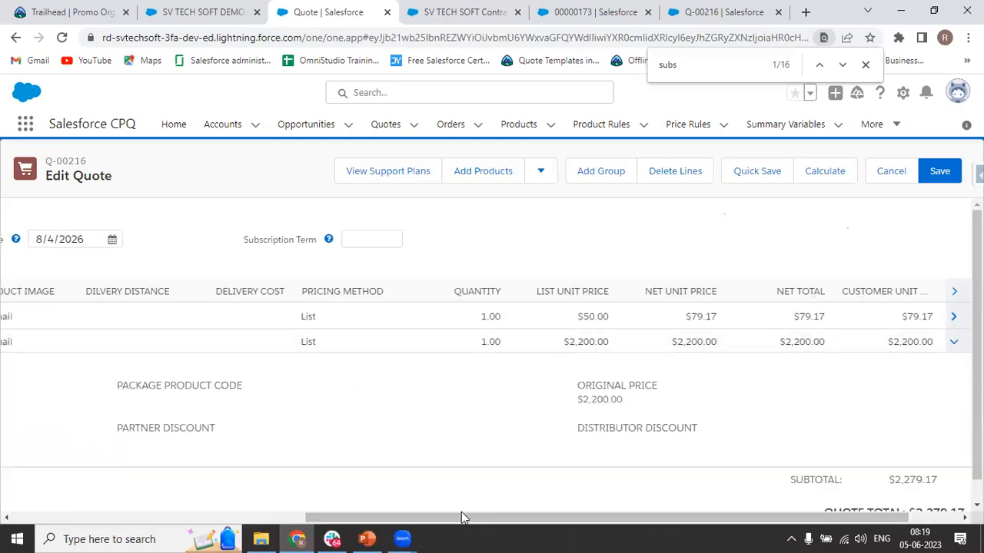
click(287, 518)
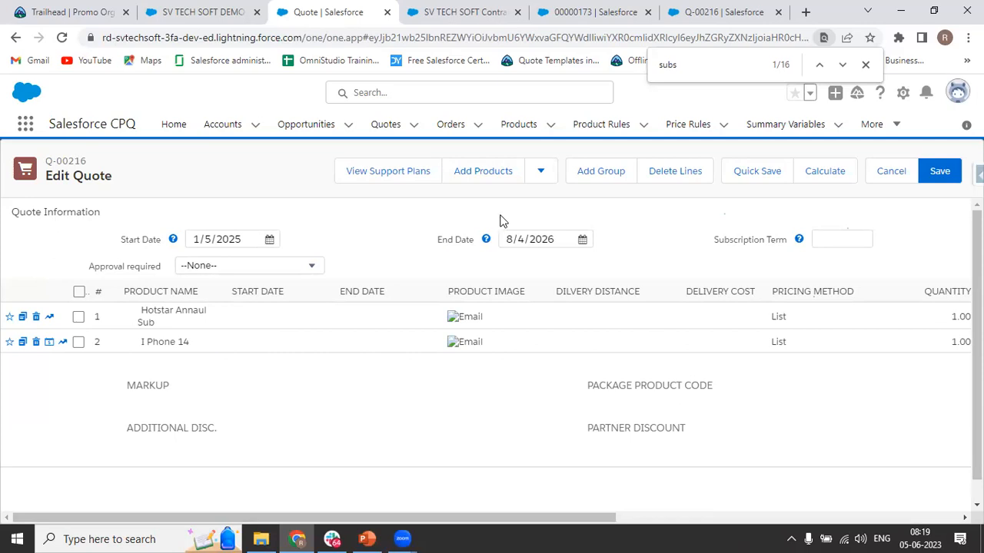
Step: Browse the products available to add to the quote, skipping guided selling, and return to the line editor without selecting any
click(473, 169)
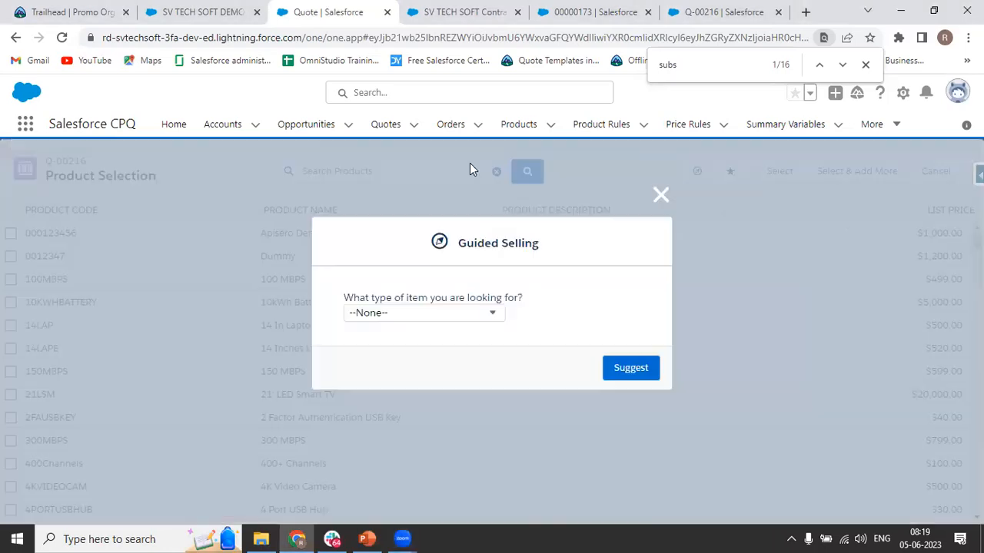
click(657, 193)
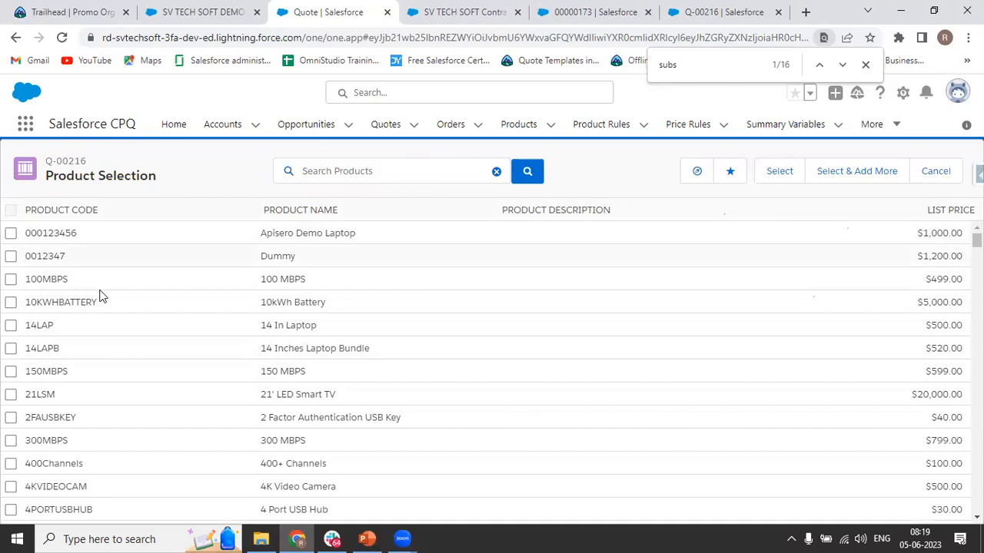
mouse_move(976, 241)
mouse_down()
mouse_move(977, 461)
mouse_move(977, 240)
mouse_up()
click(936, 171)
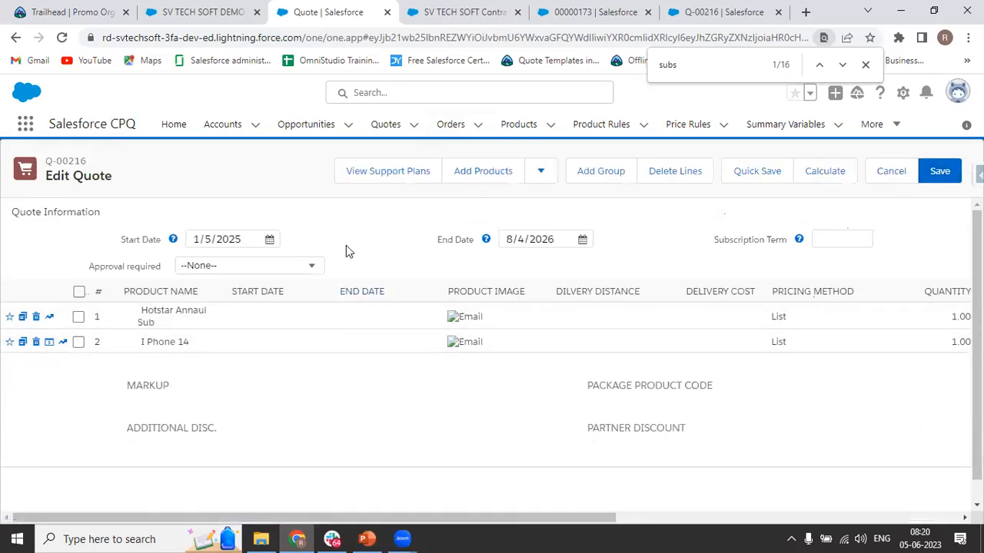
click(478, 179)
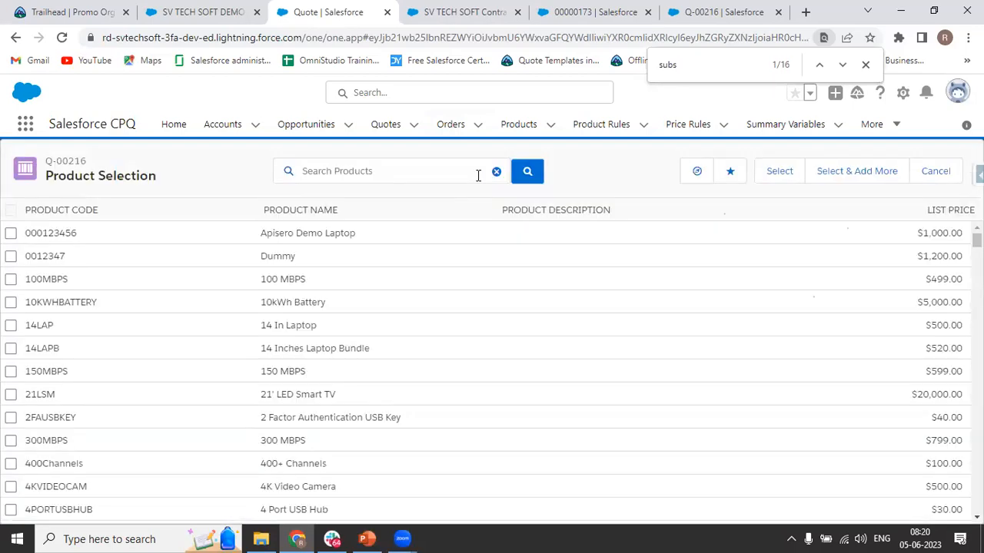
click(932, 177)
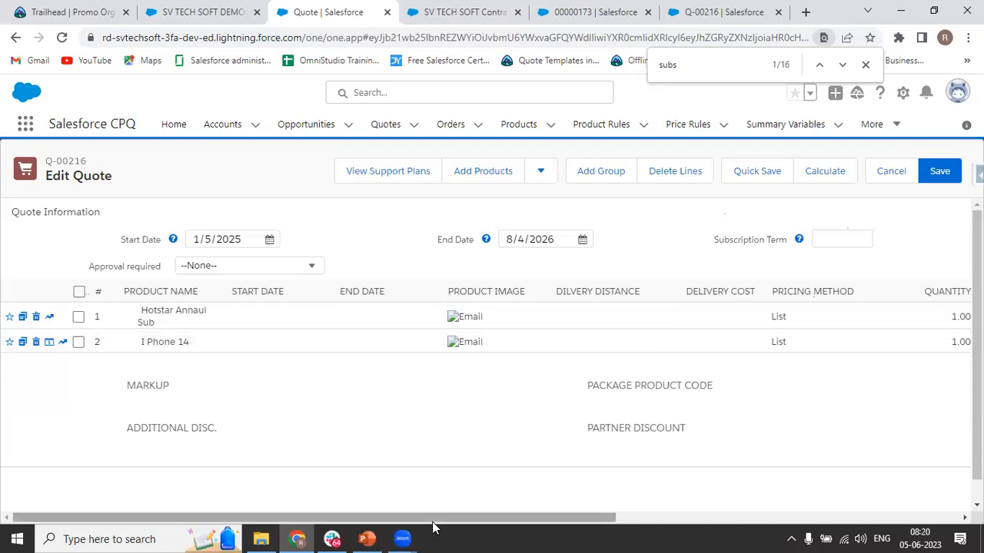
Step: Check the quote line totals, leave the line editor without saving, and open the SV TECH SOFT Contract Demo account's related records
drag(430, 521, 778, 531)
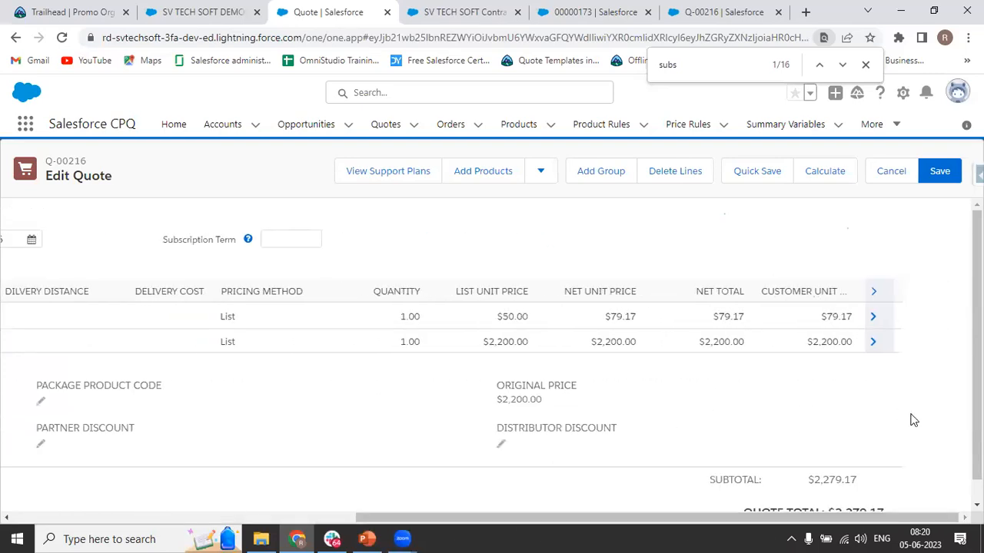
click(888, 171)
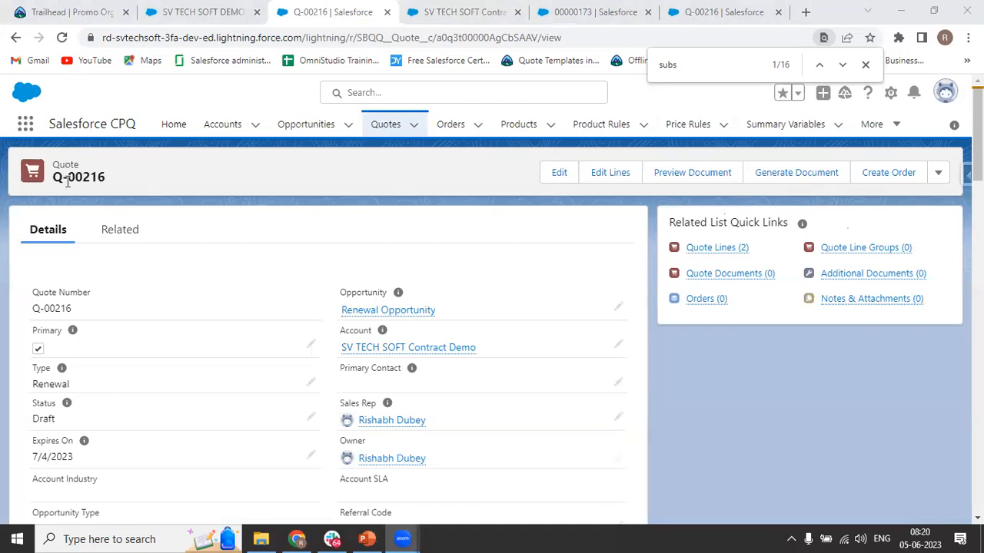
click(305, 126)
click(222, 124)
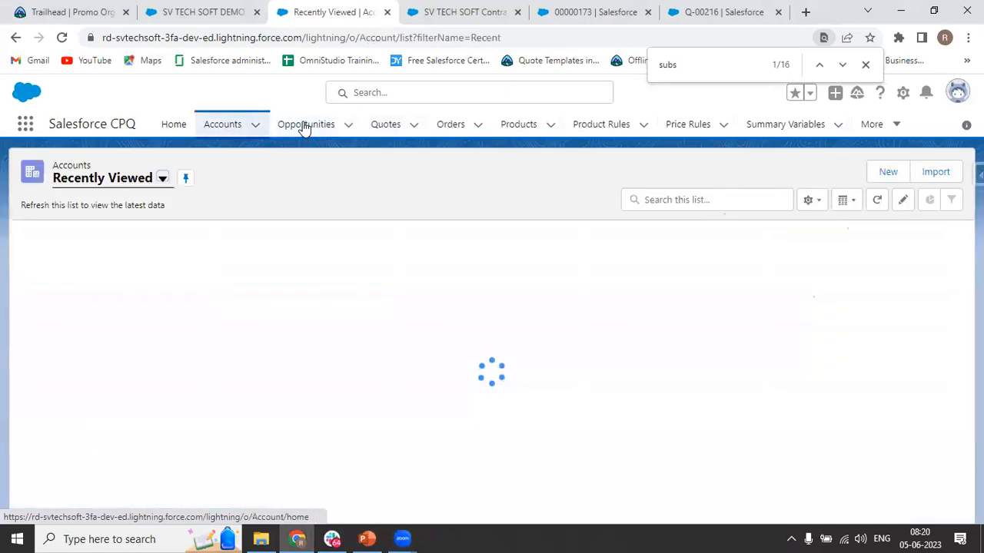
click(139, 262)
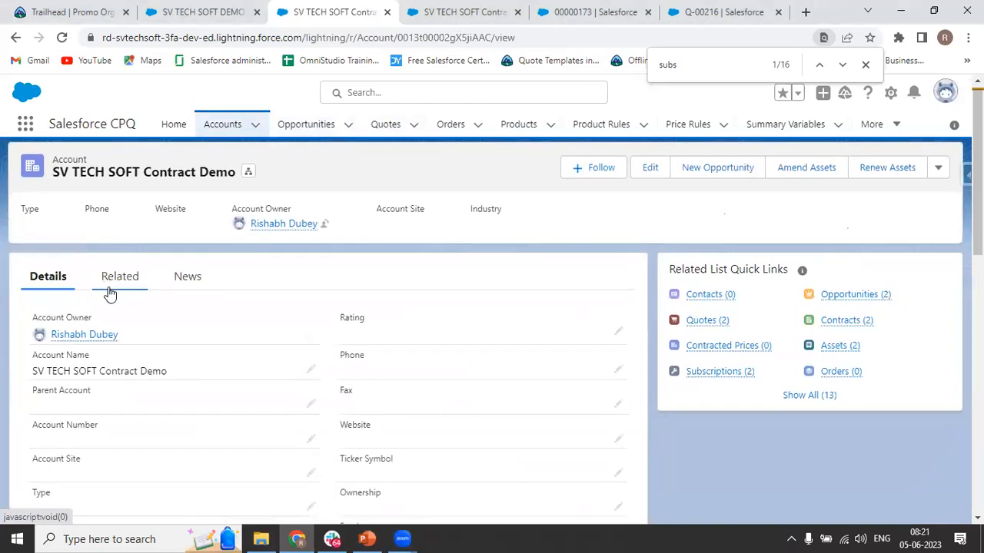
click(119, 276)
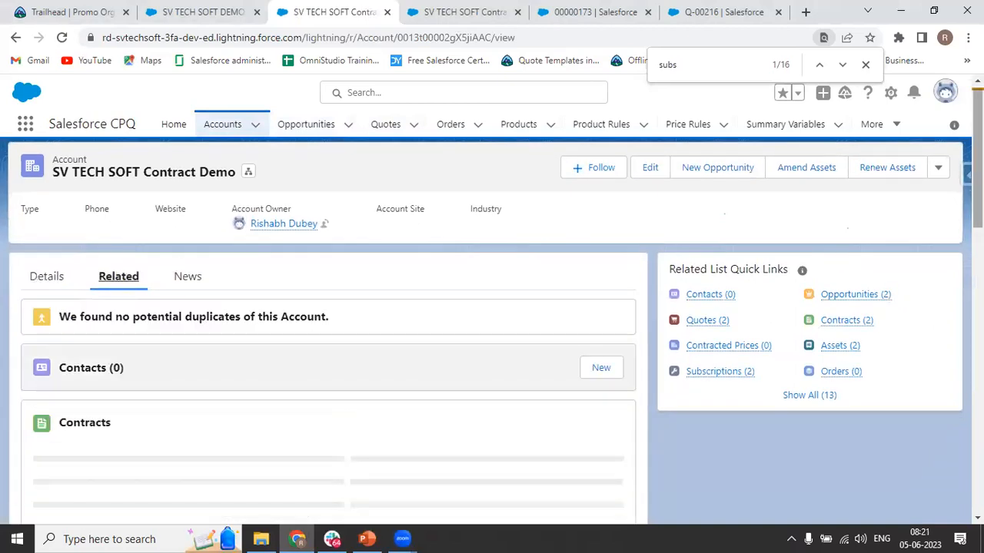
Step: Open the account's quotes Q-00212 and Q-00216 in separate new browser tabs
scroll(328, 346, down, 4)
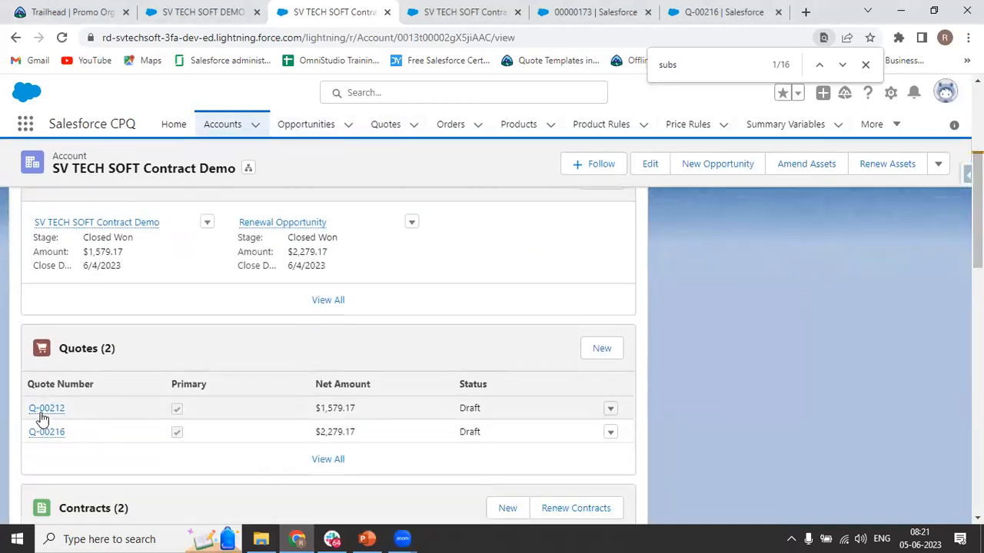
right_click(40, 410)
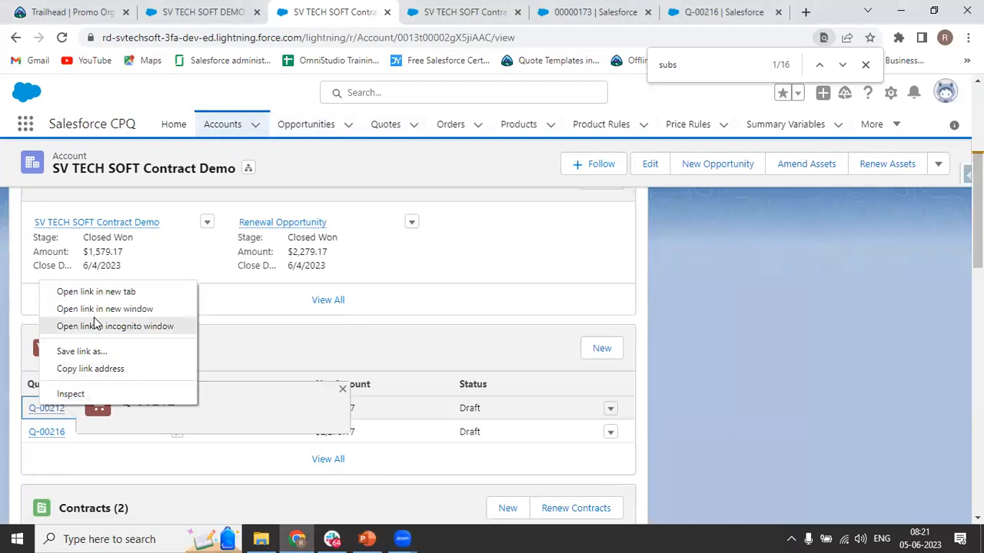
click(123, 292)
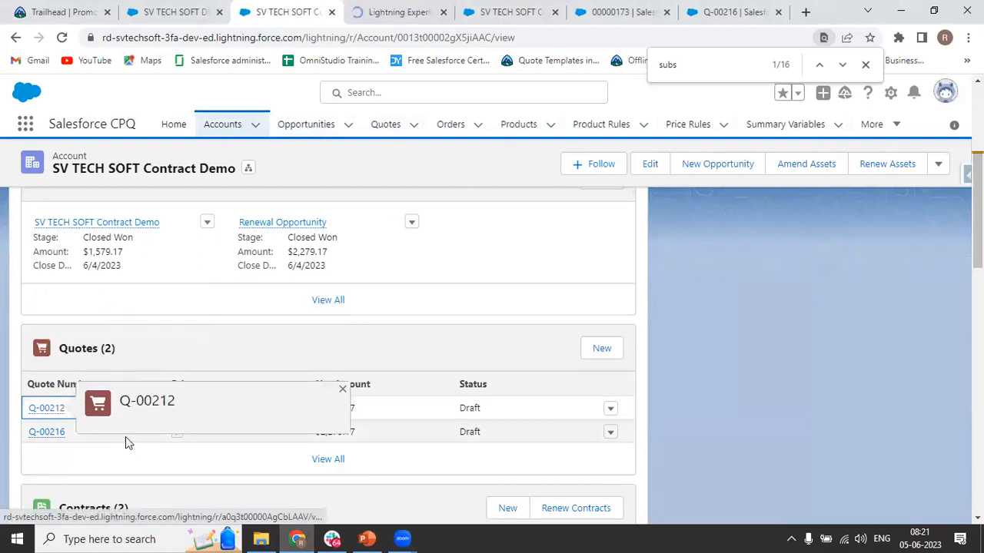
right_click(49, 431)
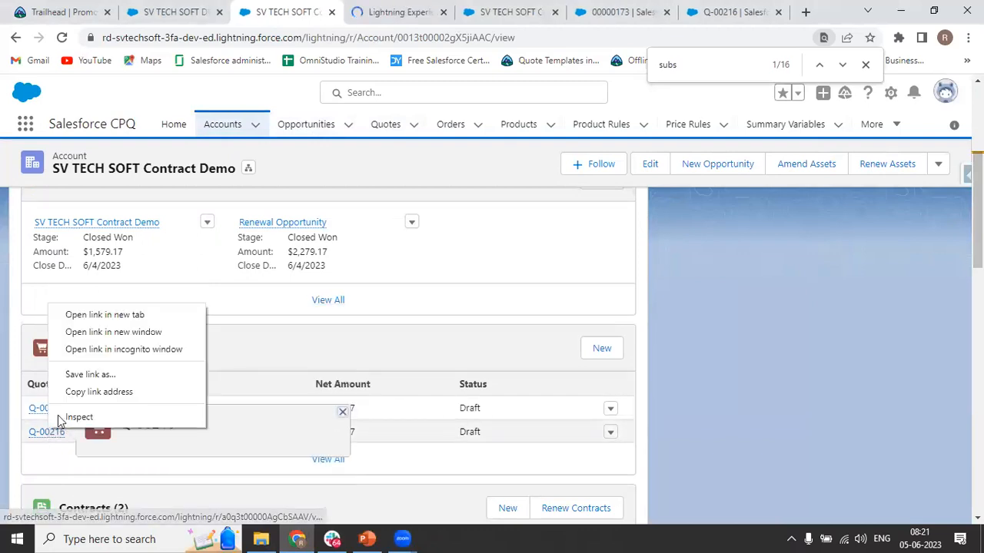
click(90, 313)
click(751, 32)
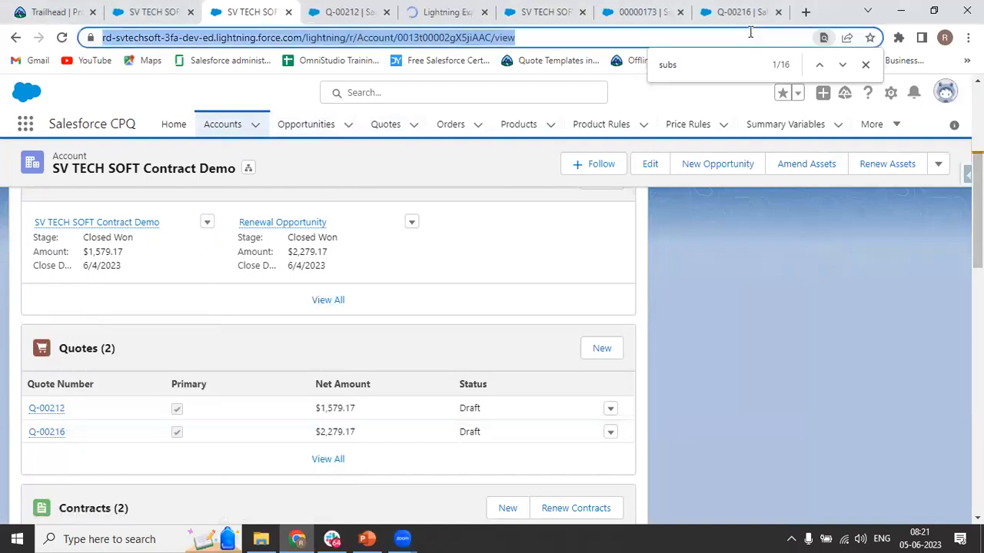
Step: Check the start and end dates of the account's contracts, and restore the browser window to full size
drag(978, 223, 977, 265)
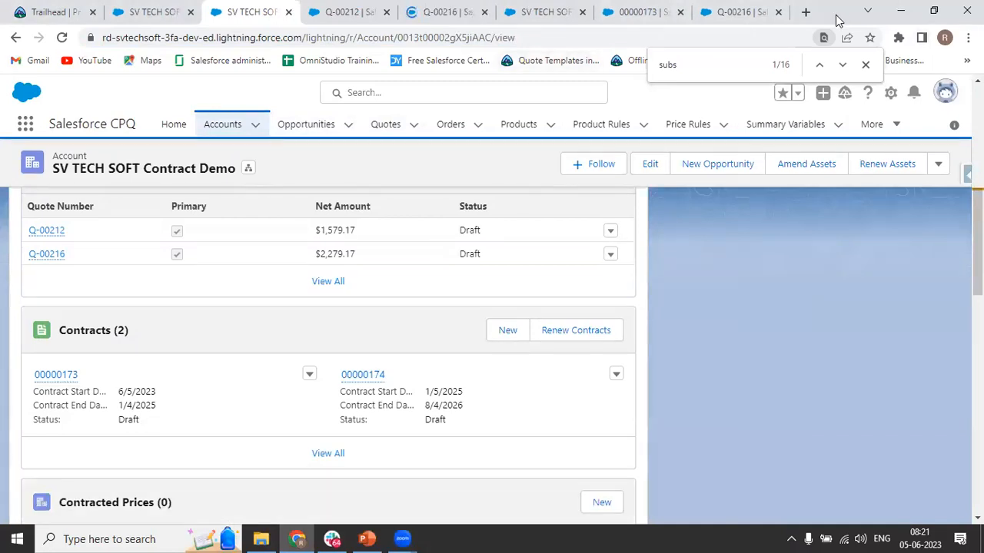
drag(838, 21, 816, 87)
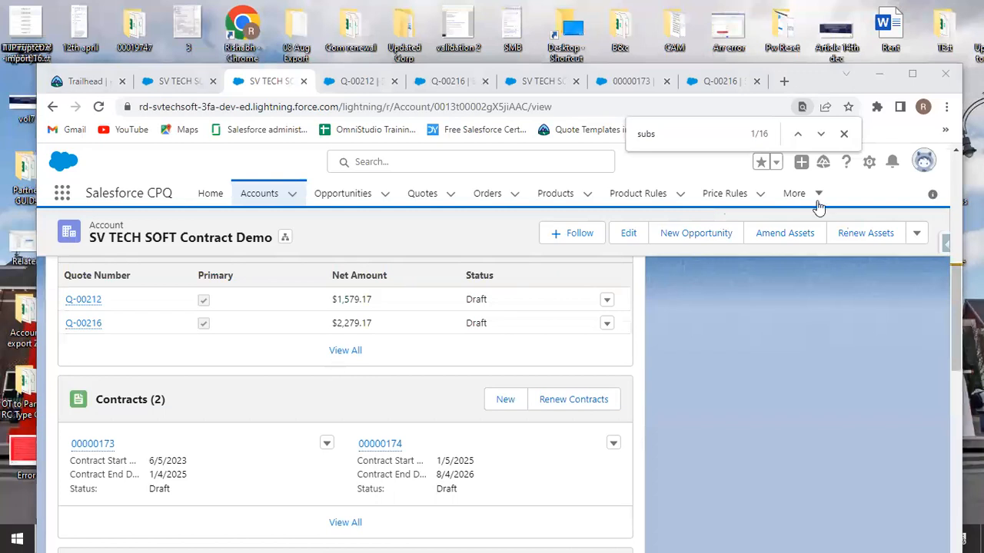
click(912, 73)
Step: Review quote Q-00212's details, including its contract information, amounts and related opportunity
click(338, 13)
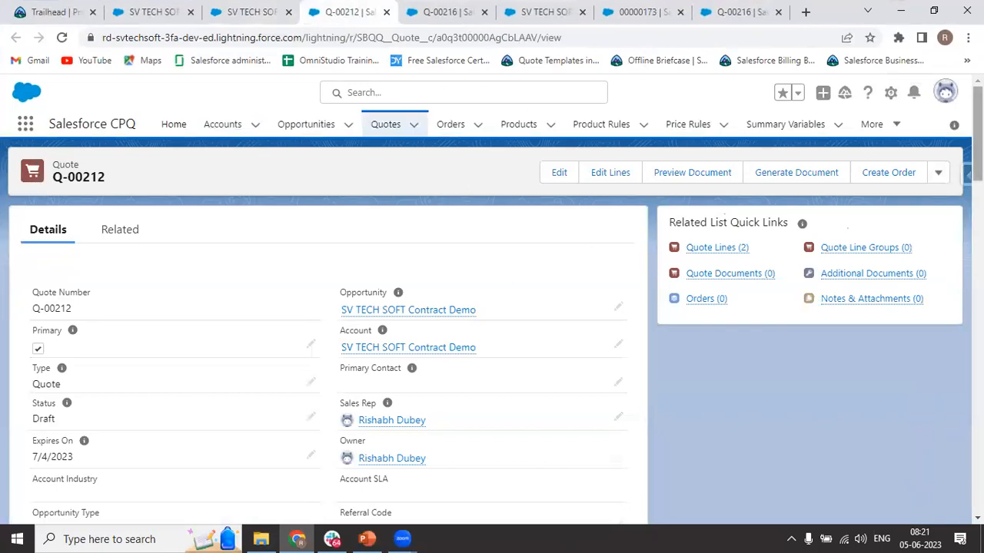
scroll(492, 346, down, 10)
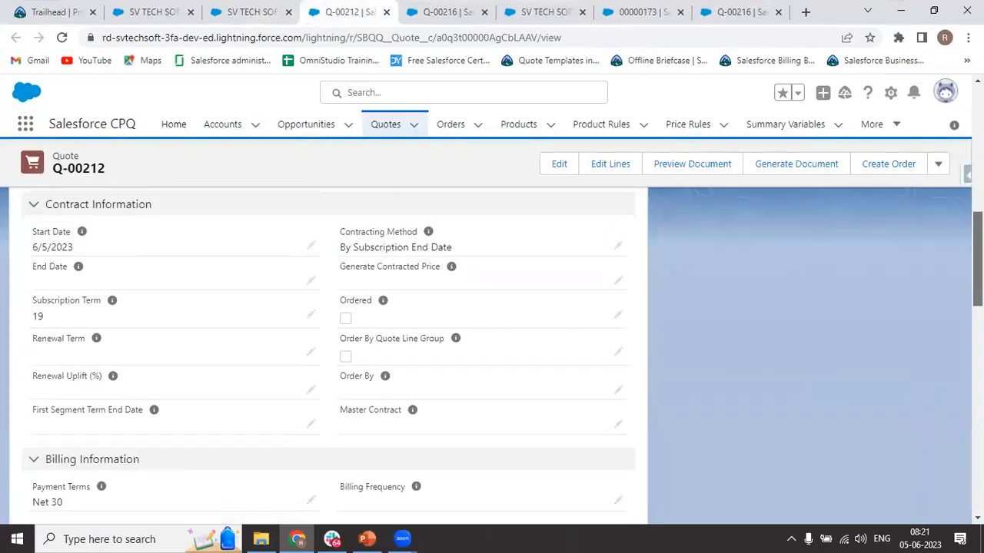
scroll(331, 354, down, 10)
scroll(330, 353, down, 10)
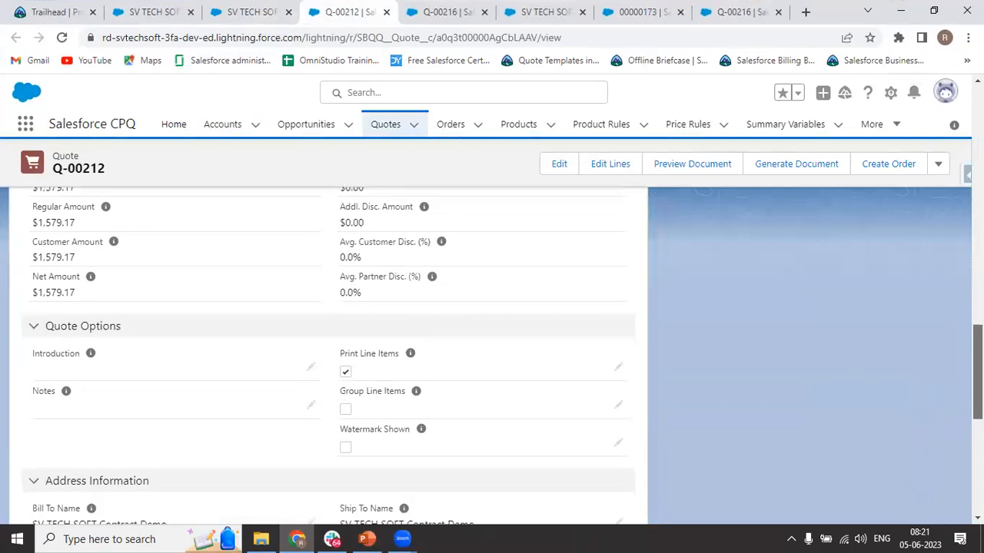
scroll(410, 315, up, 20)
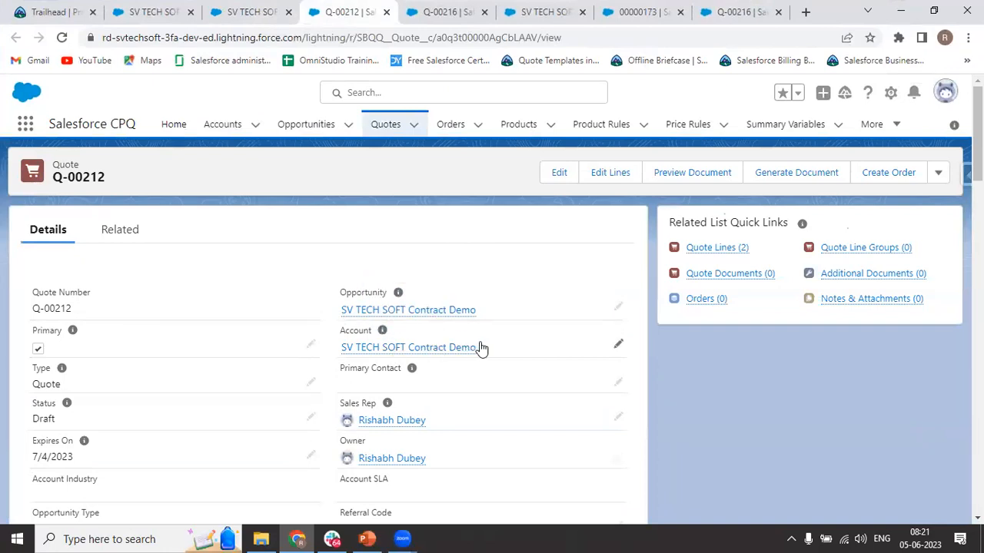
Step: Open quote Q-00216's Renewal Opportunity, find its fields matching "contra", and preview the record in the Renewed Contract field
click(446, 12)
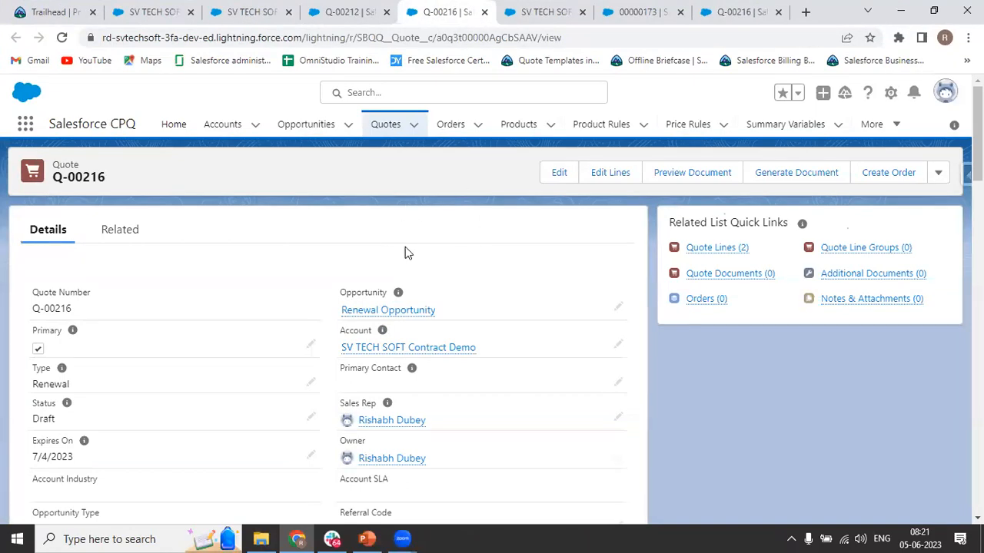
click(370, 311)
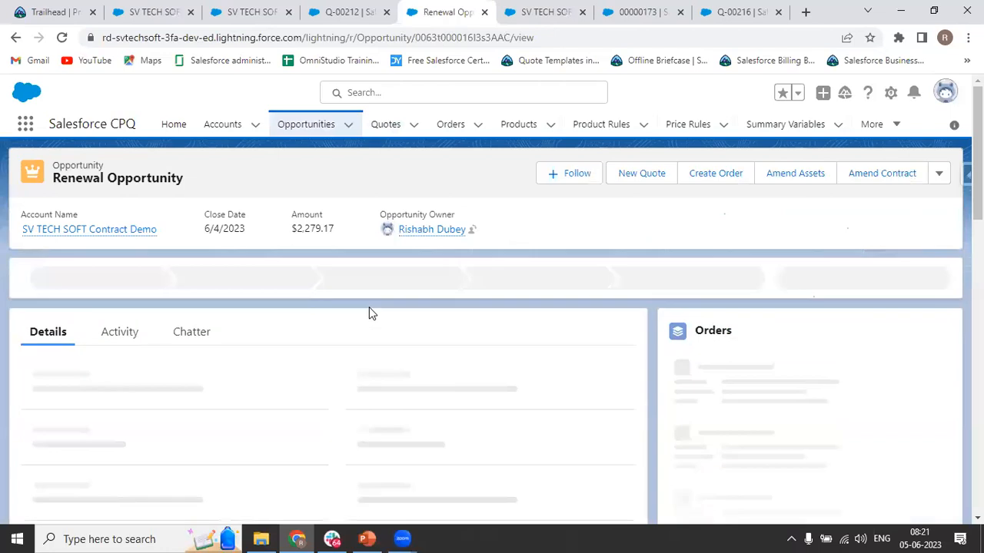
key(ctrl+f)
text(contra)
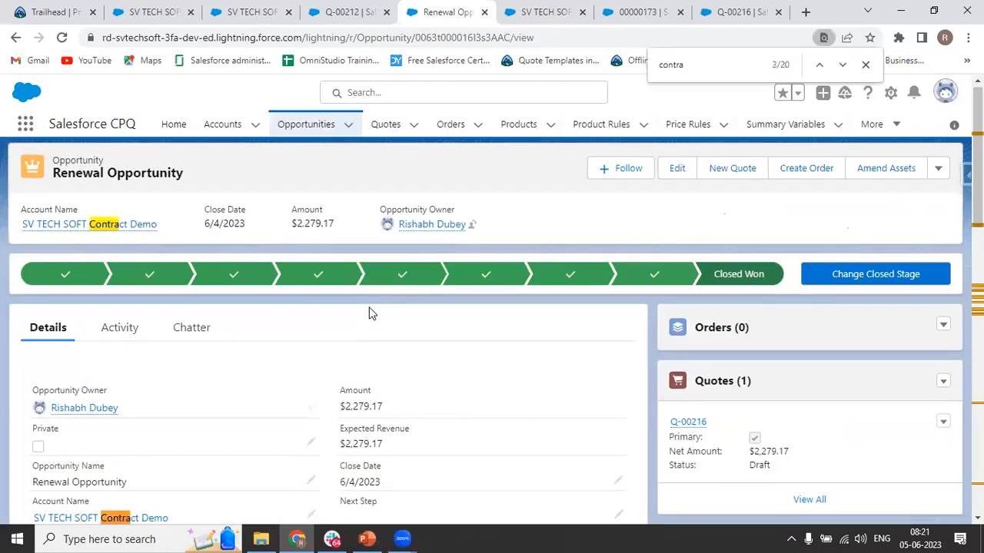
key(Return)
key(Return)
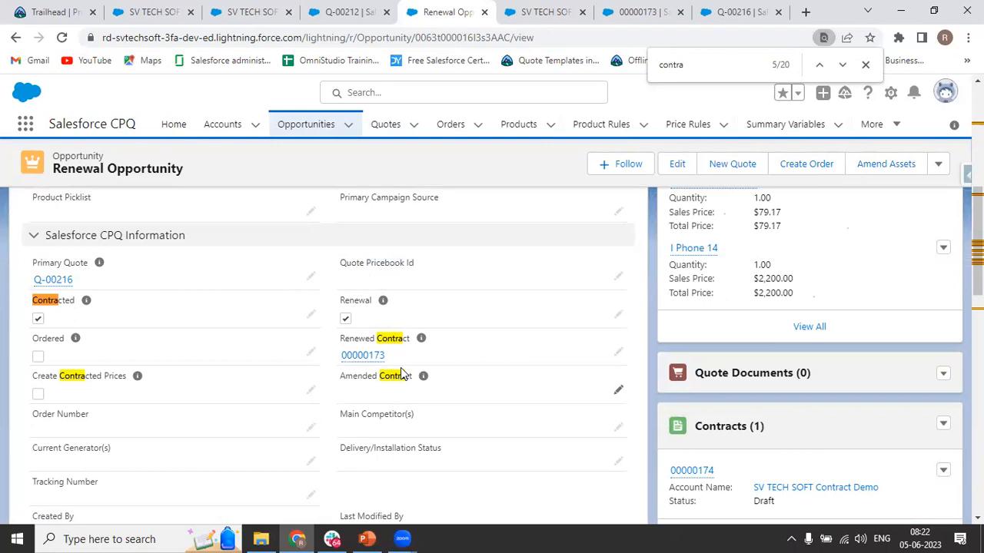
mouse_move(365, 360)
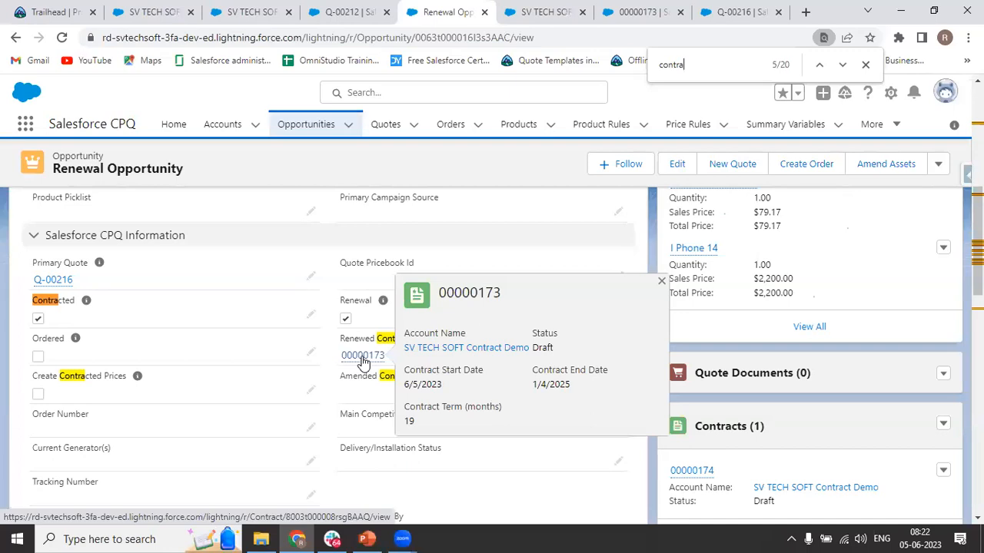
Step: Open the Renewal Opportunity's renewed contract in a new browser tab and check the start date in its full subscriptions list
right_click(360, 360)
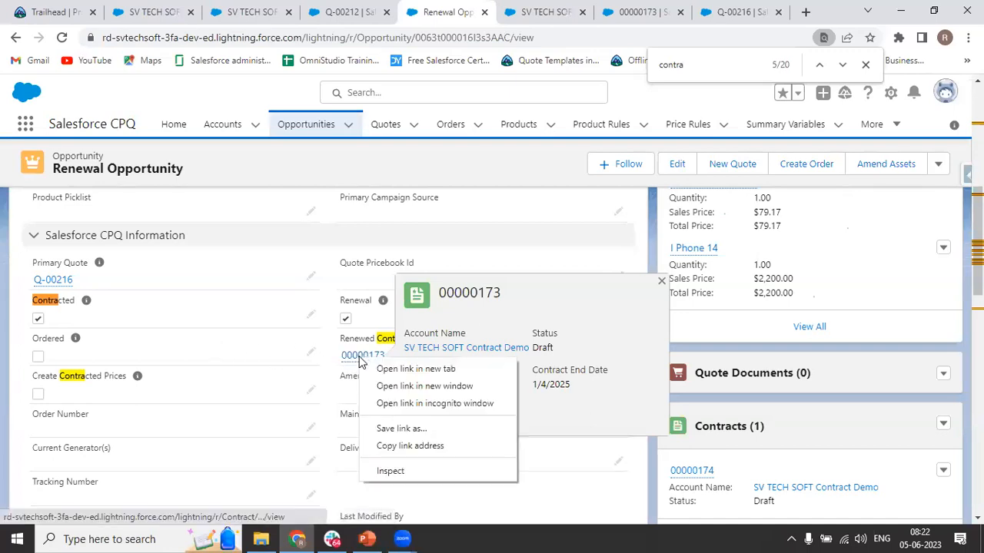
click(415, 369)
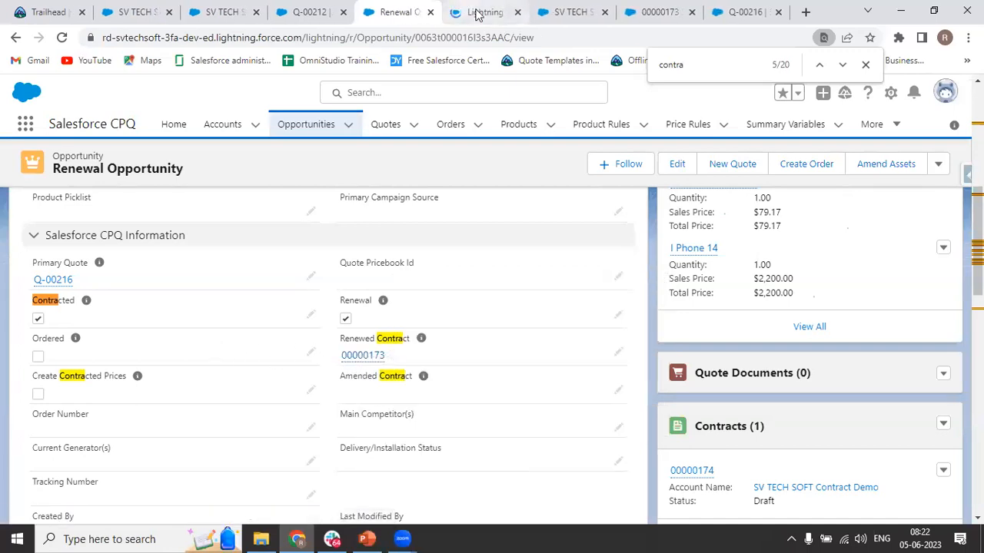
click(476, 13)
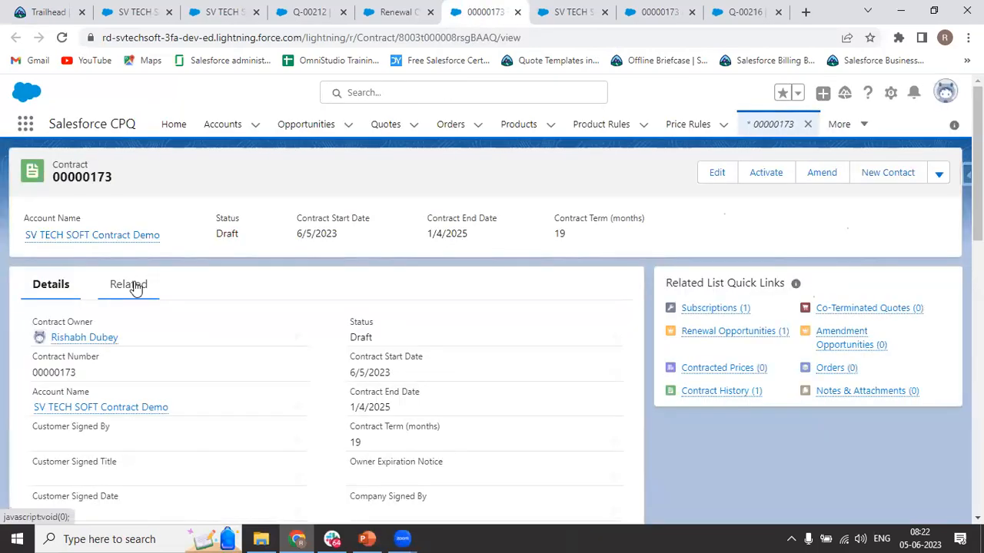
click(135, 286)
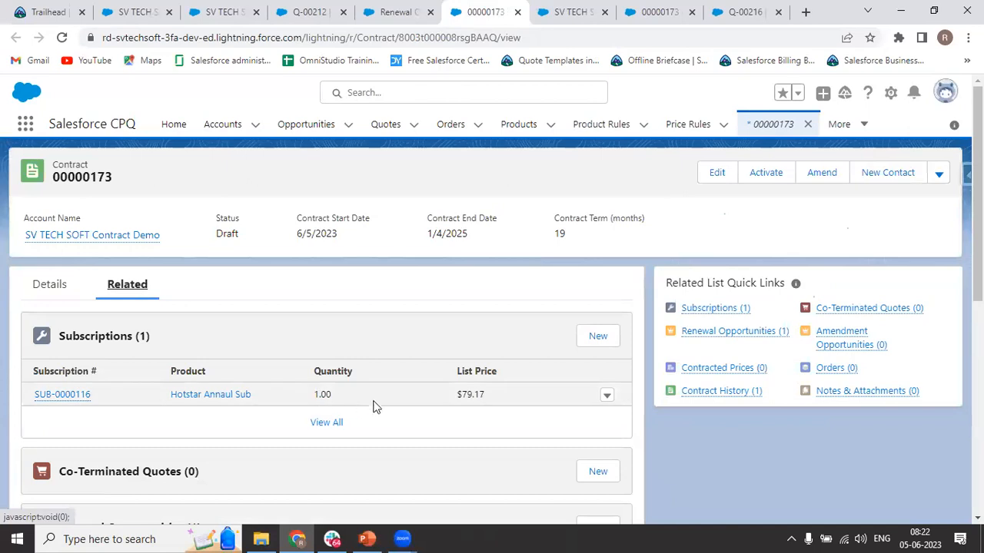
click(326, 422)
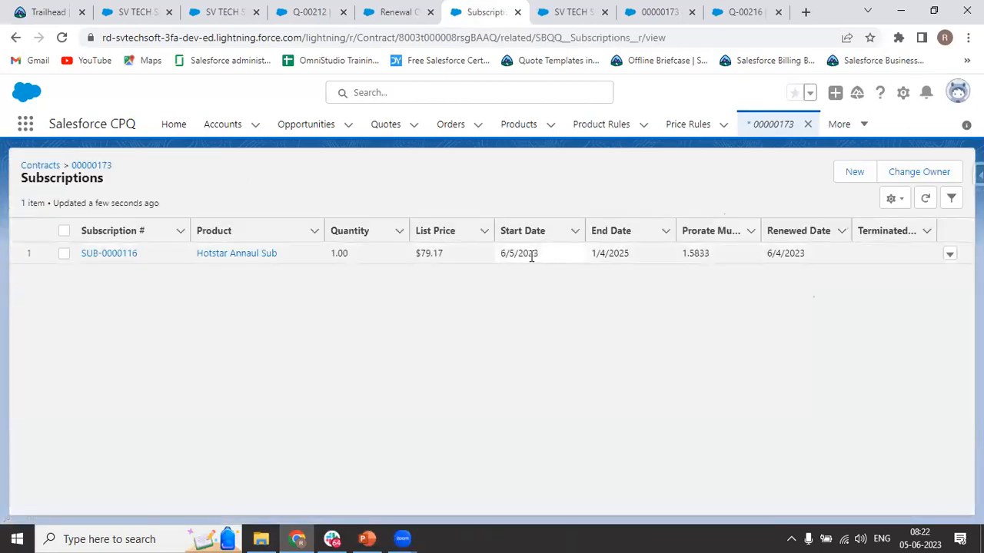
drag(533, 255, 497, 259)
Step: Look at the SV TECH SOFT Contract Demo account, leave the contract's subscriptions list, and return to the Renewal Opportunity
click(569, 12)
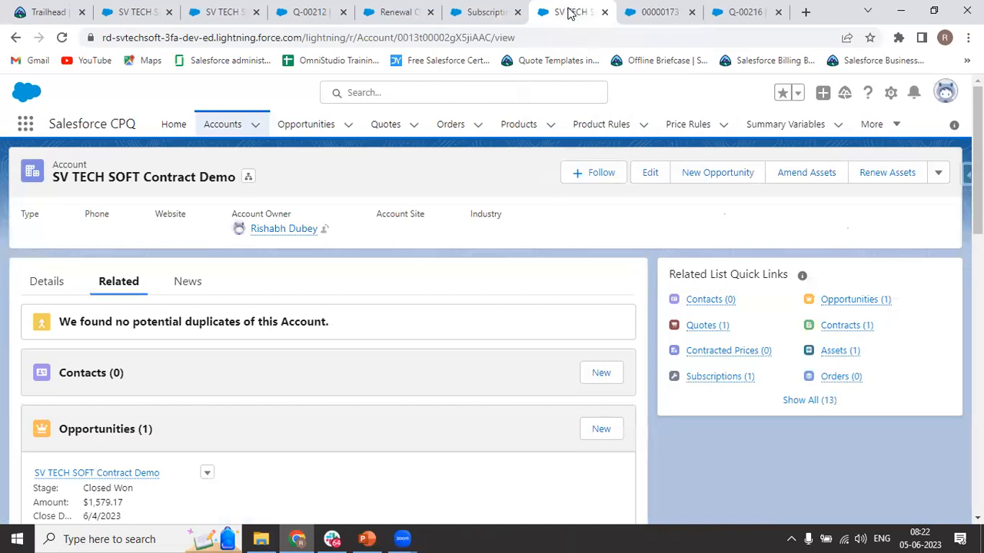
click(485, 14)
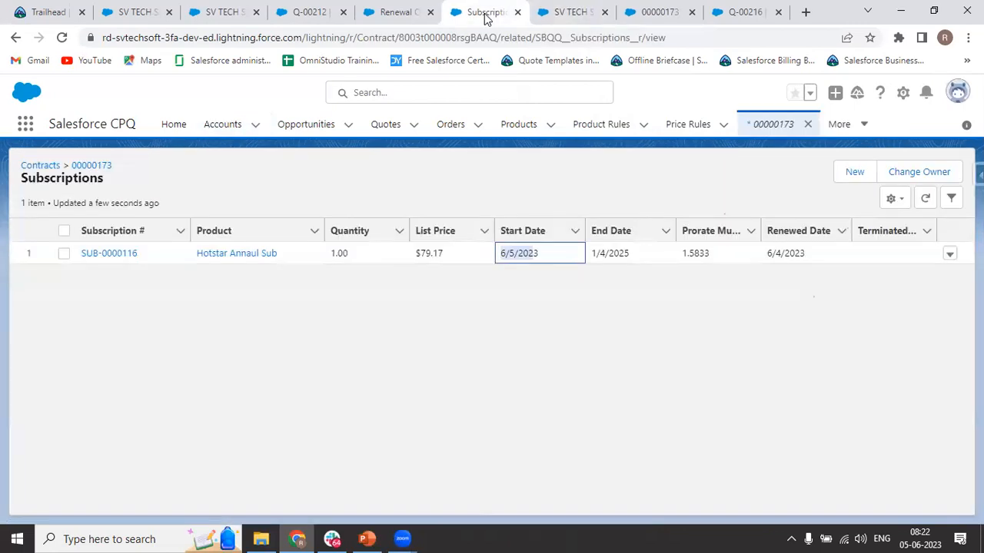
click(15, 38)
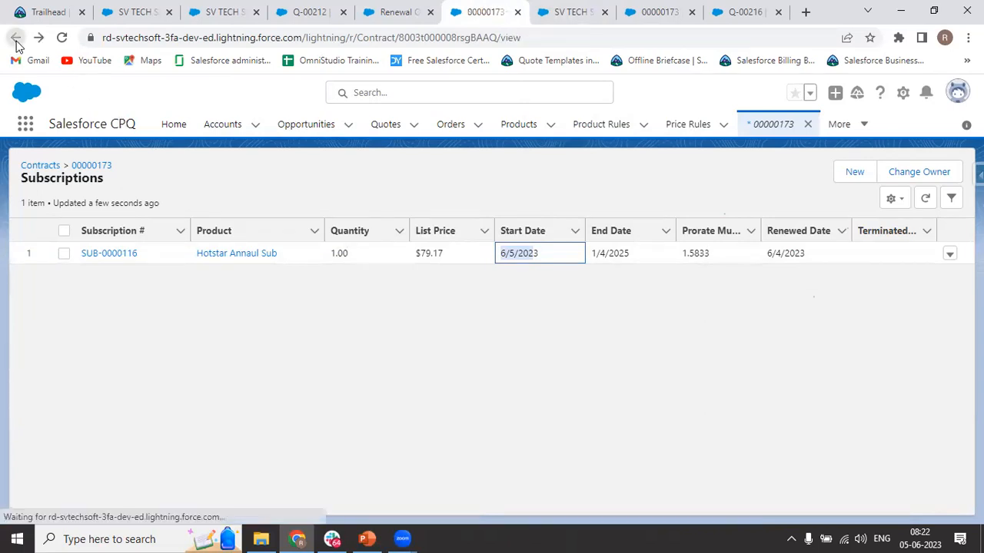
click(385, 11)
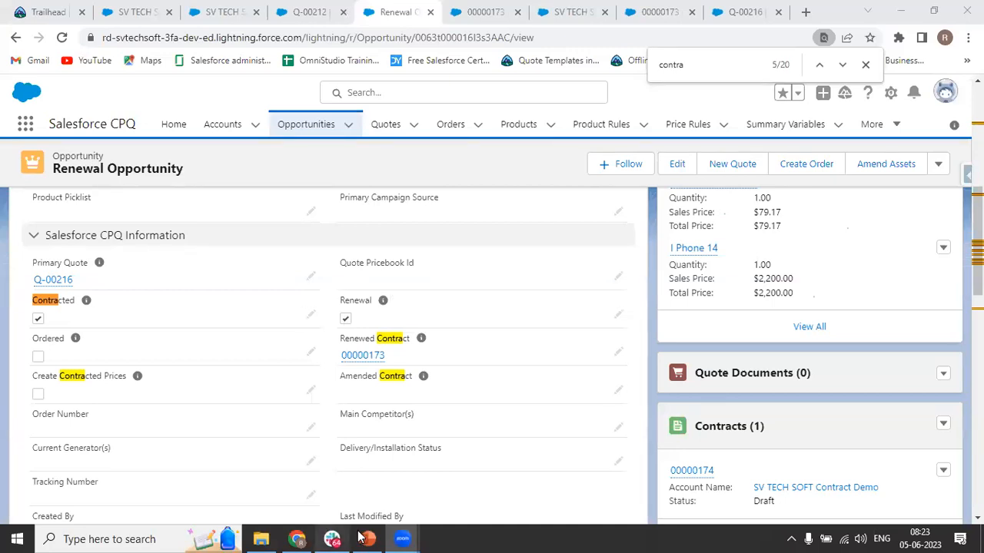
Step: Switch to the PowerPoint presentation, start the slide show from the beginning, and follow the QLE Overview link on the Content slide
mouse_move(366, 539)
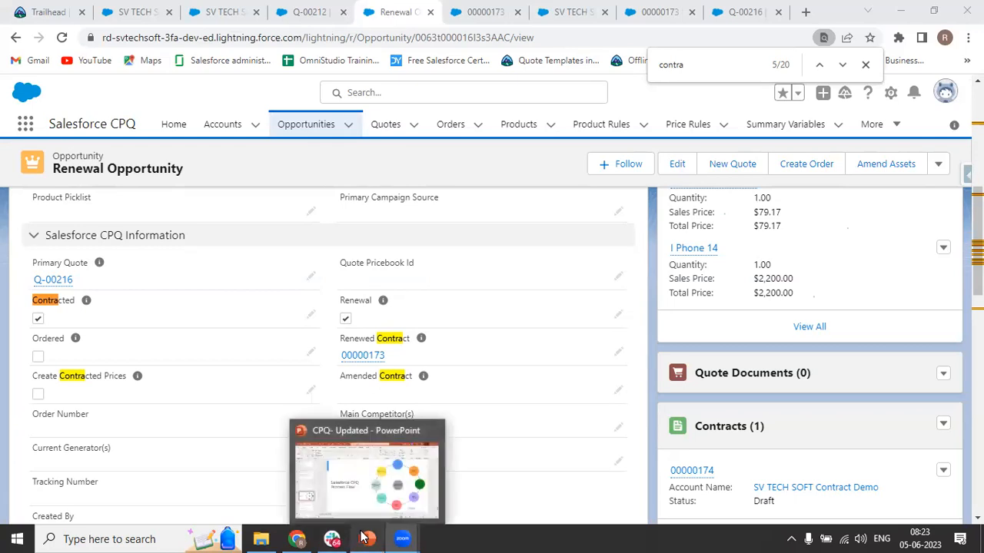
click(334, 463)
click(61, 438)
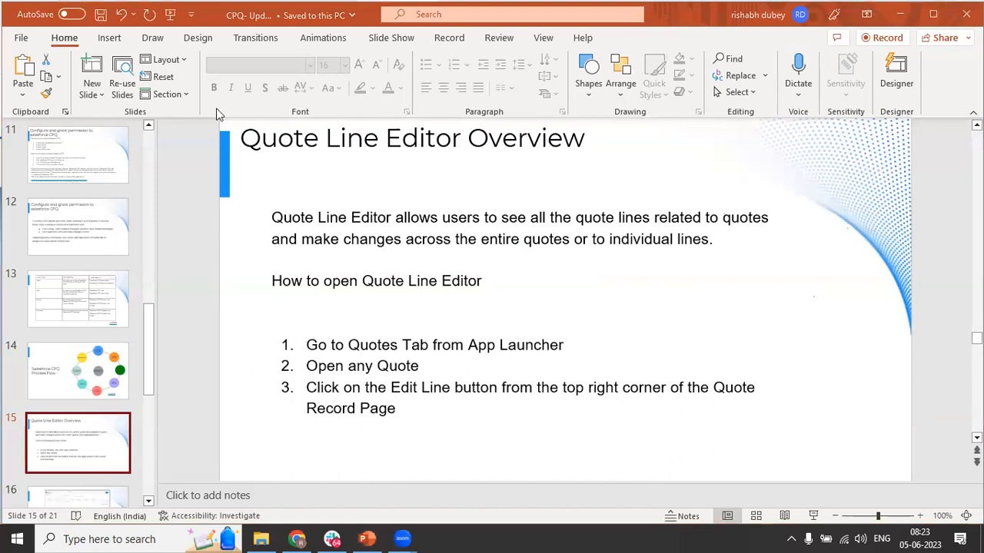
click(171, 17)
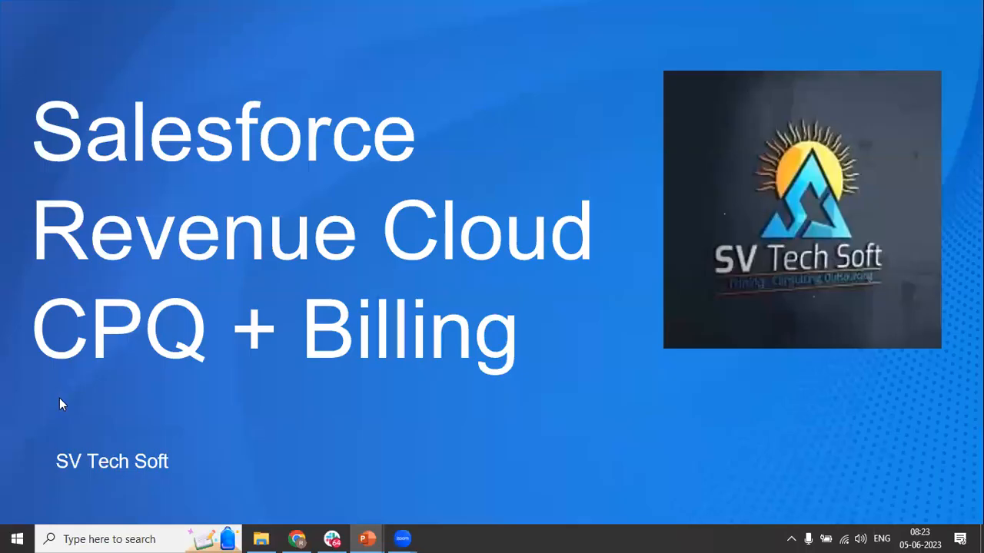
click(60, 400)
click(59, 398)
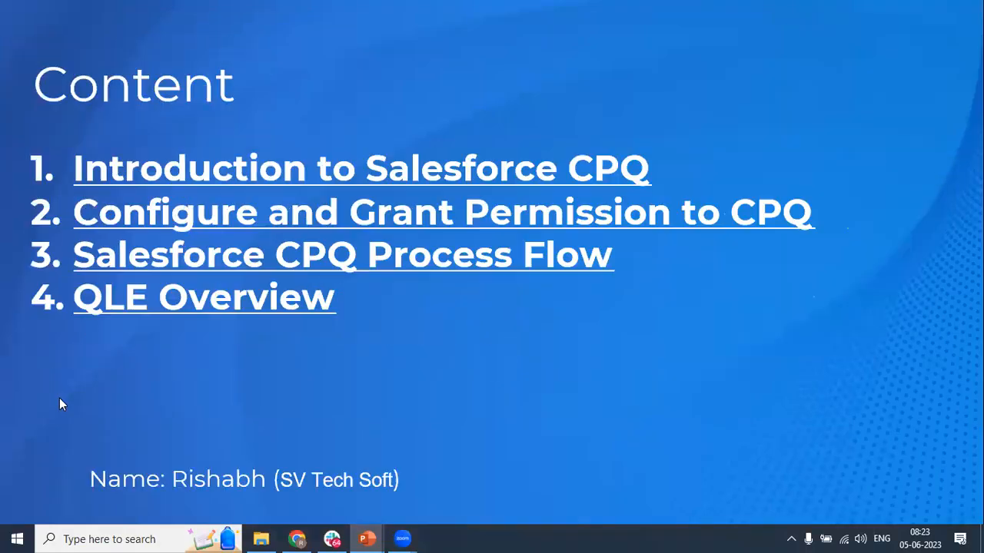
click(161, 308)
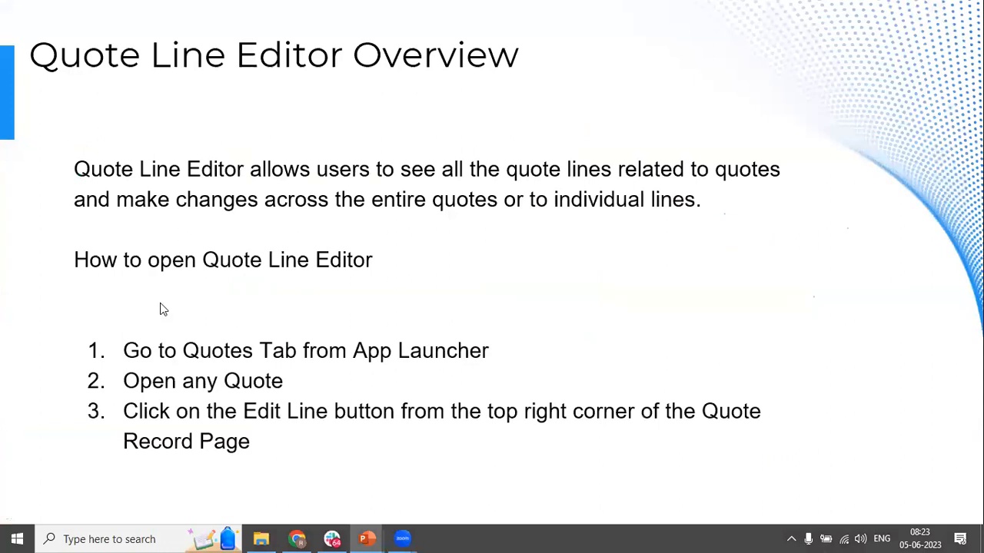
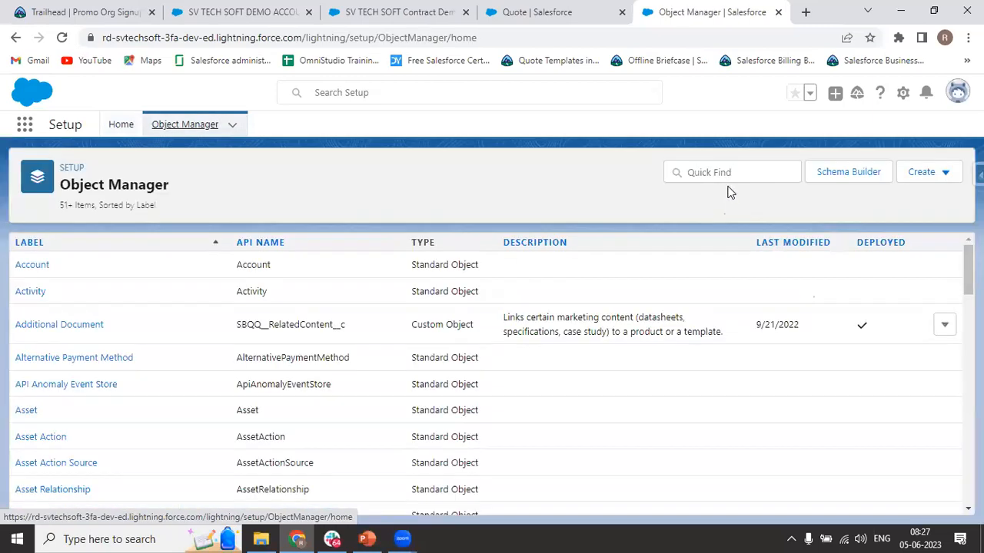
Step: Search the Object Manager for "quote" and open the Quote object's Line Editor field set
click(724, 172)
text(quote)
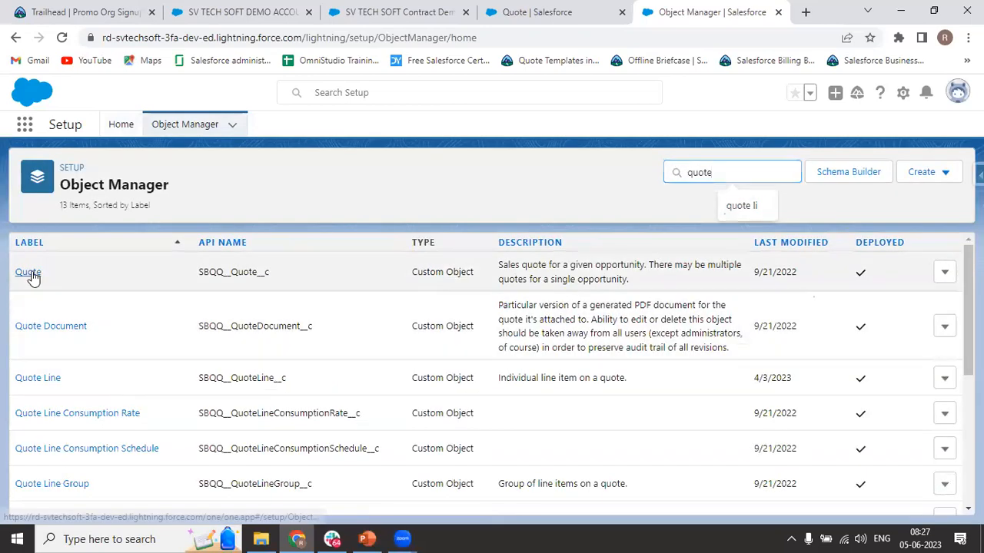
click(30, 273)
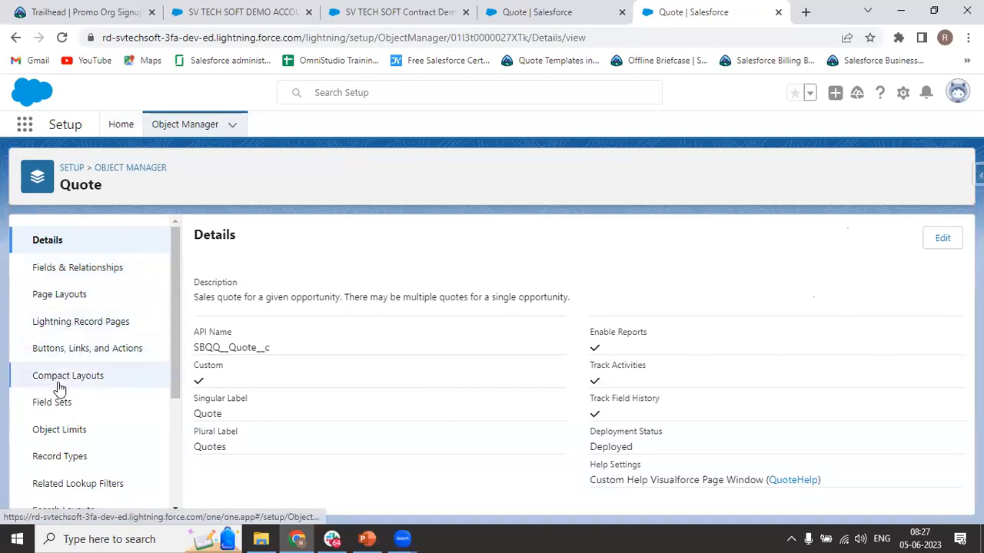
click(70, 404)
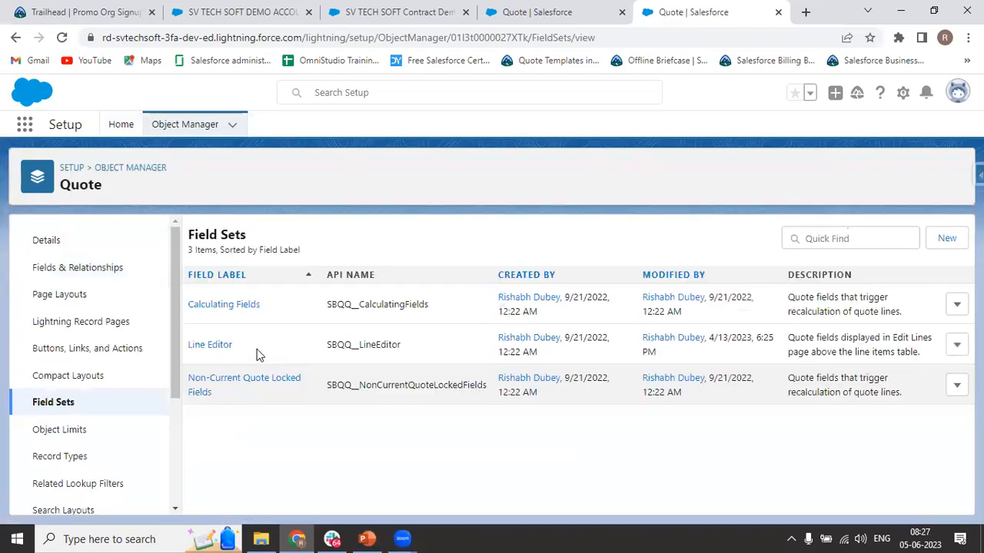
click(210, 345)
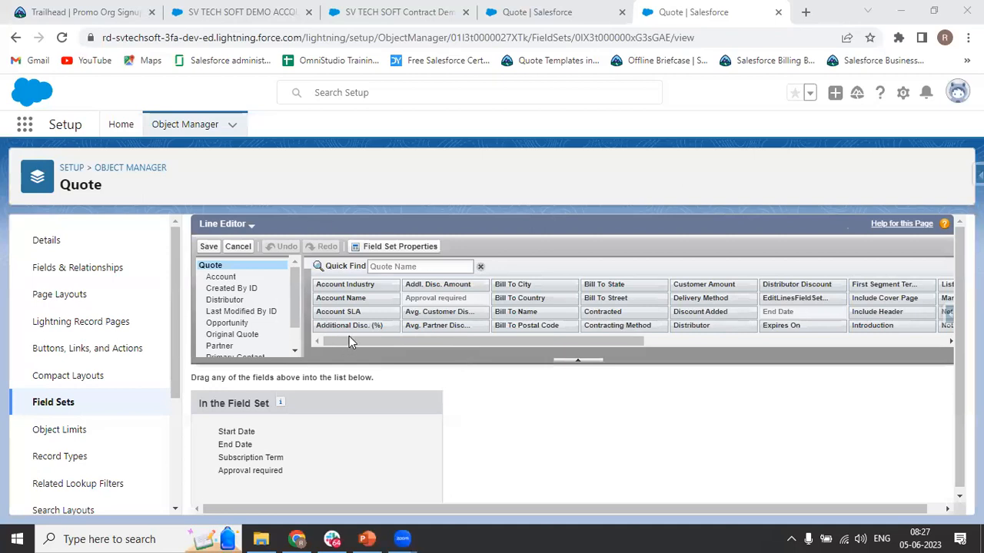
Step: Add the Contracting Method and Expires On fields to the Quote object's Line Editor field set and save it
click(62, 38)
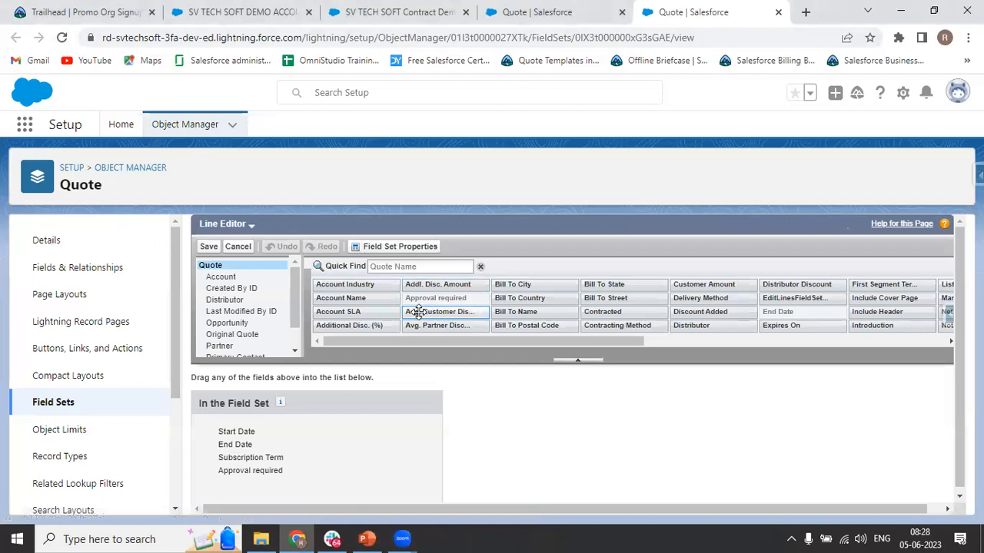
drag(631, 327, 338, 483)
drag(778, 326, 253, 479)
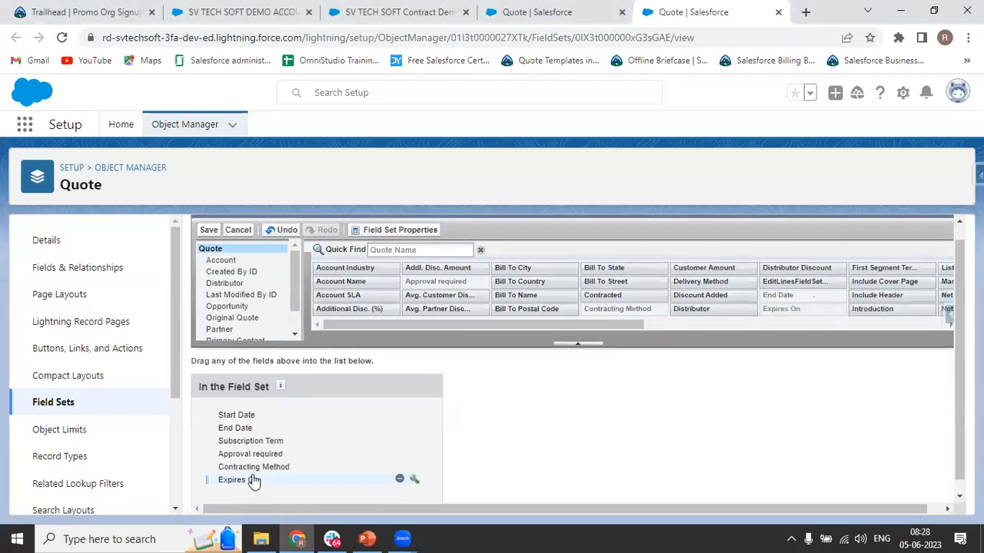
click(207, 231)
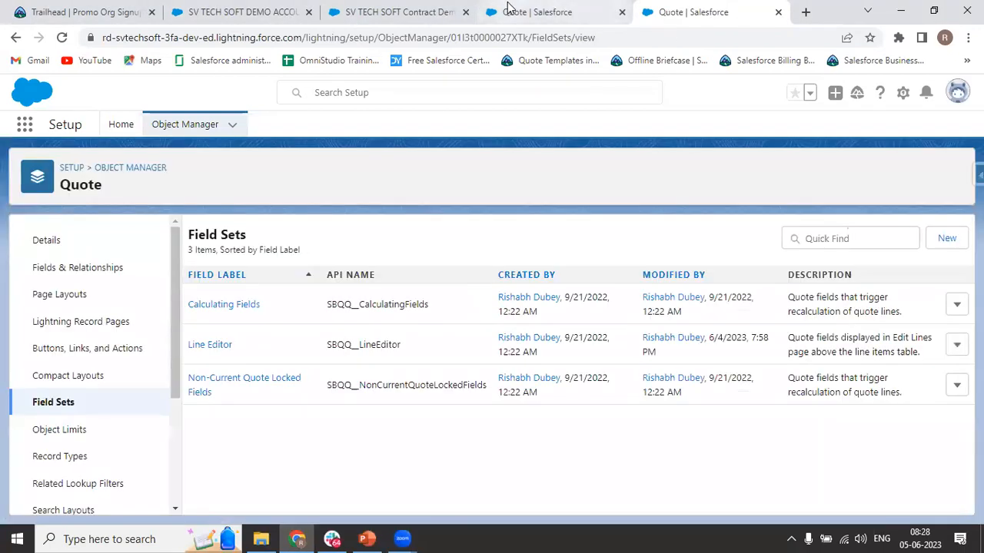
Step: Cancel out of quote Q-00212's line editor, reload the quote, and reopen the line editor to check its Quote Information fields
click(508, 7)
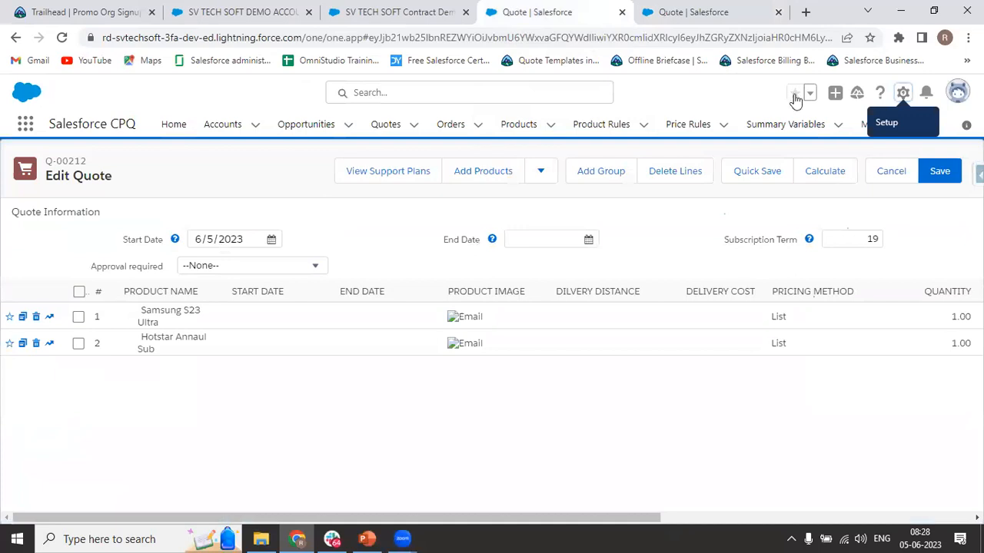
click(891, 178)
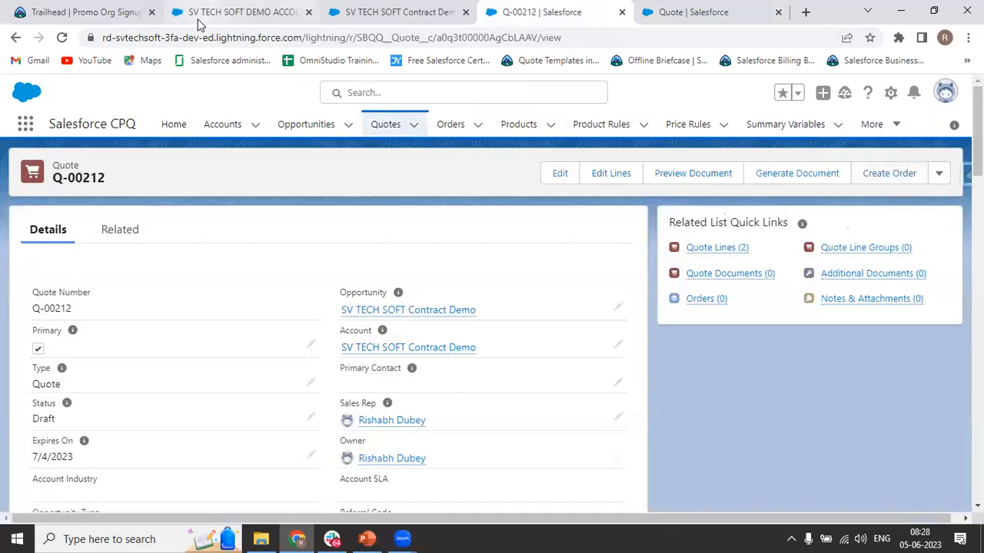
click(63, 38)
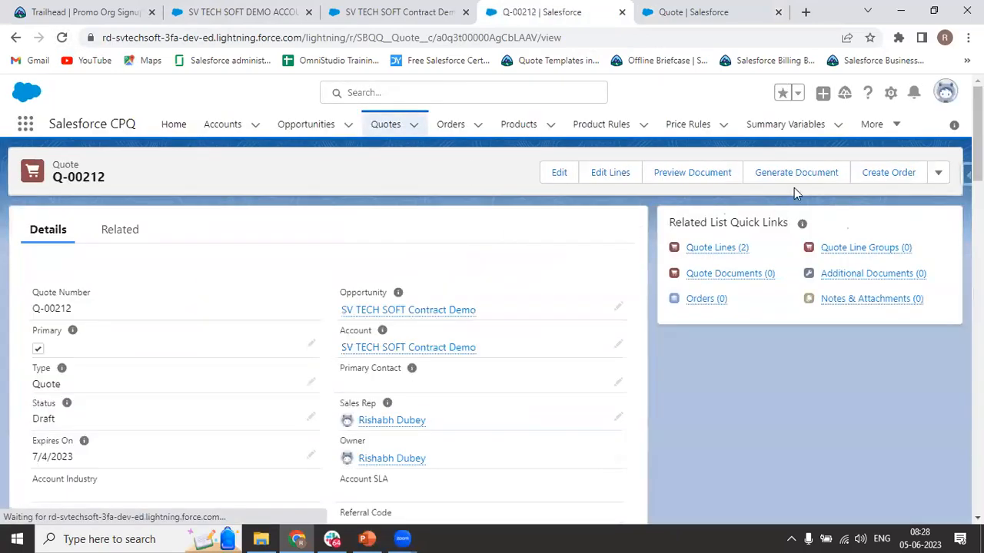
click(807, 181)
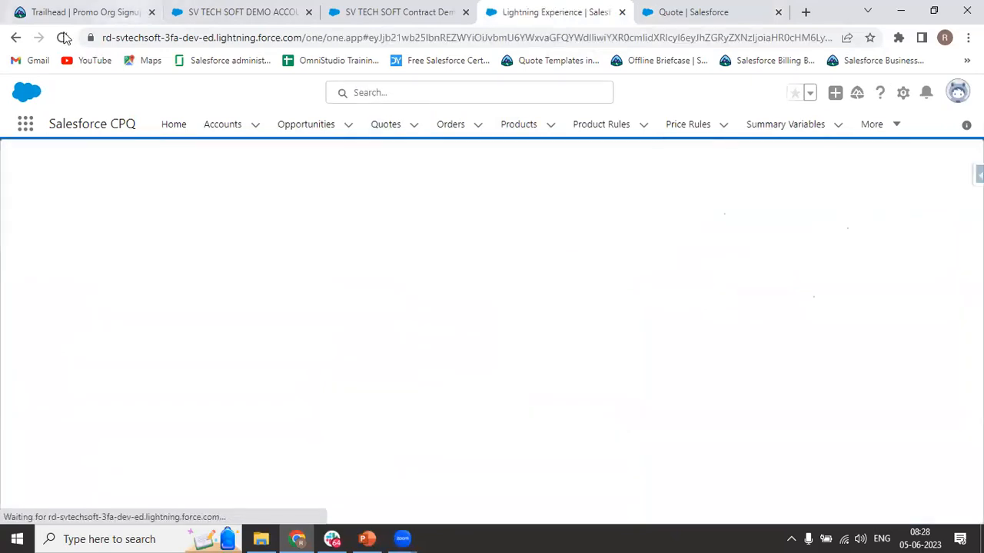
click(16, 38)
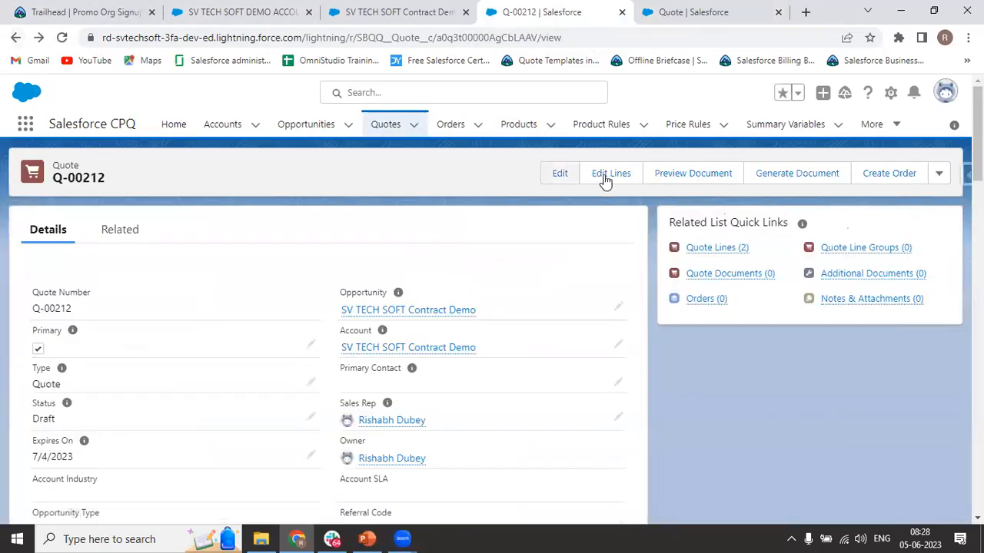
click(612, 174)
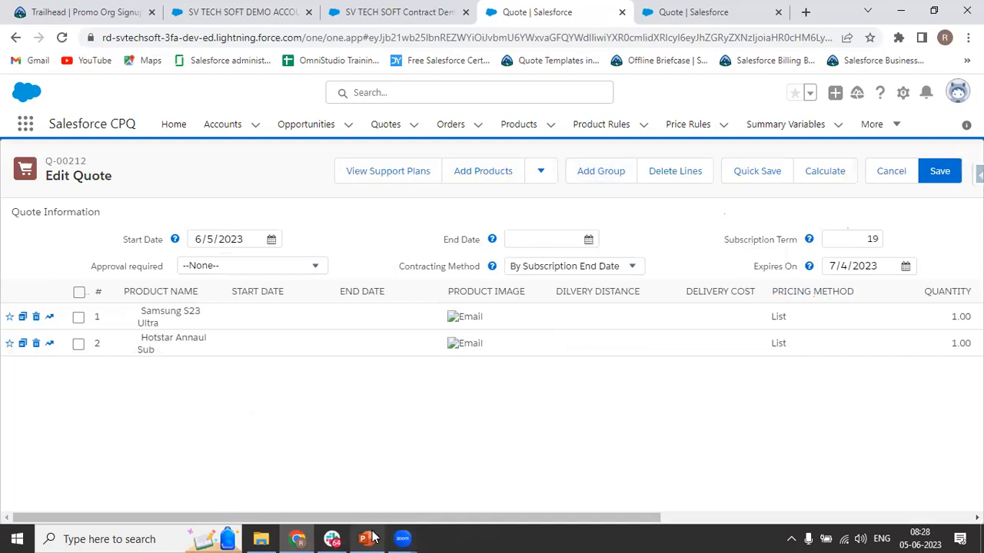
Step: Switch to PowerPoint, read the Quote Line Editor slides on Section 2 and Section 3, and return to the browser
mouse_move(372, 537)
click(369, 483)
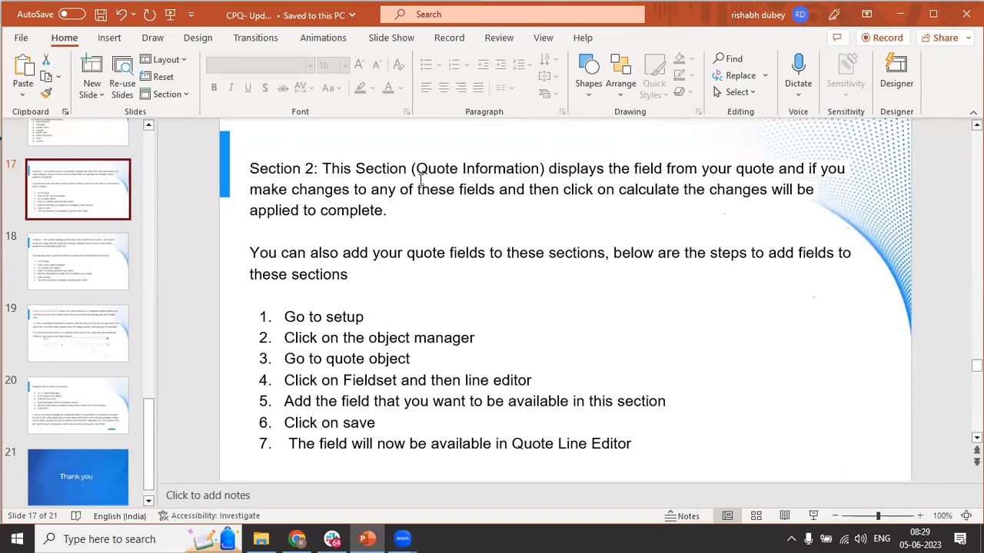
click(72, 265)
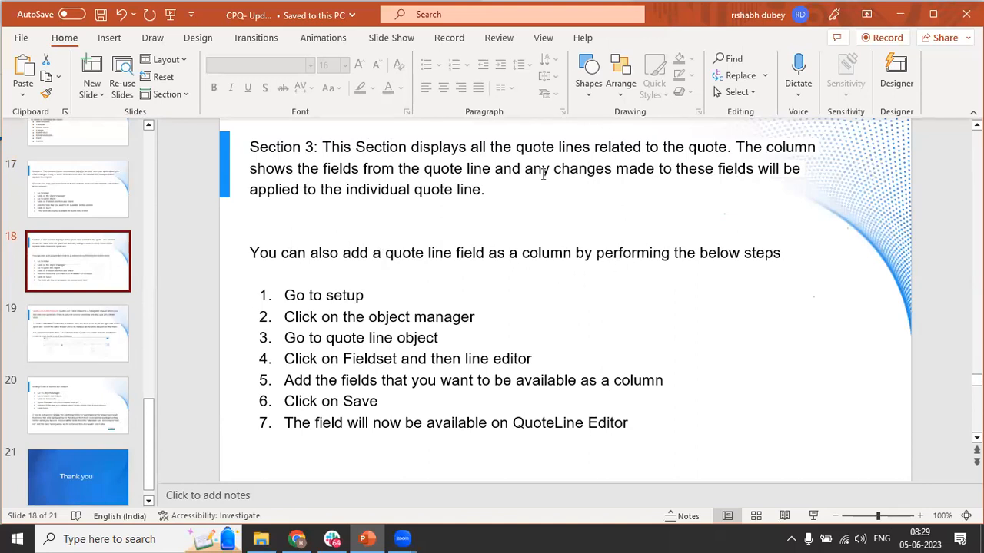
click(900, 15)
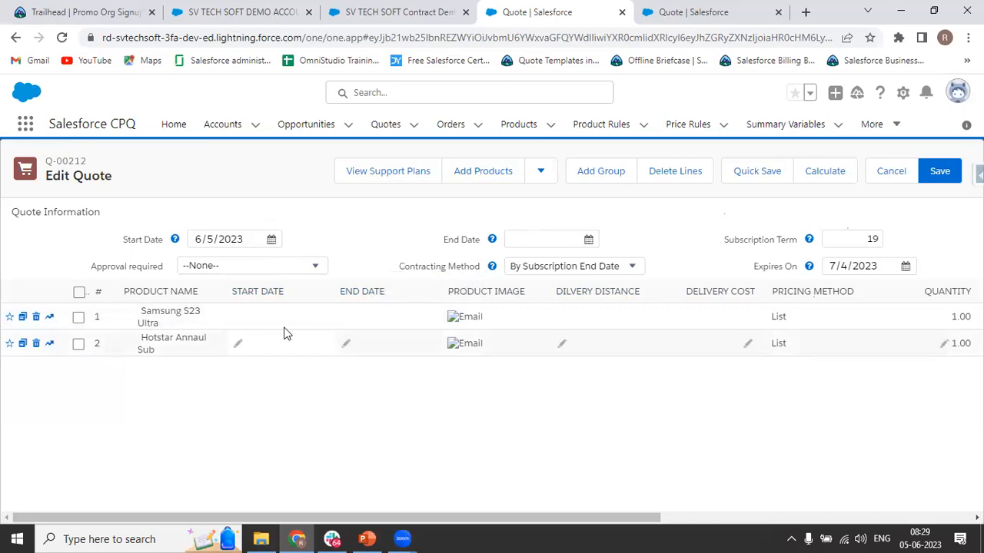
Step: Search the Object Manager for "quote line" and open the Quote Line object's Line Editor field set
click(659, 8)
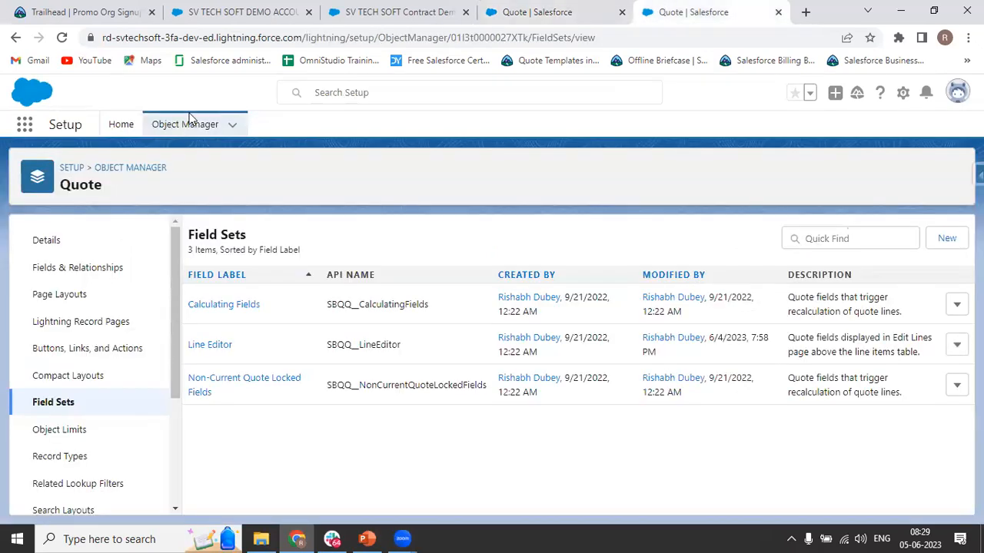
click(108, 167)
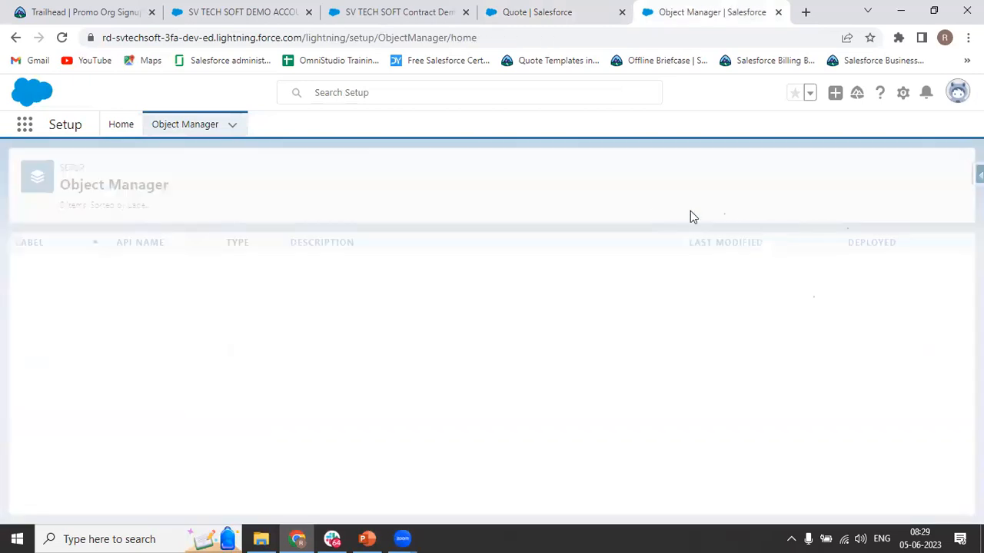
click(727, 171)
text(quote lin)
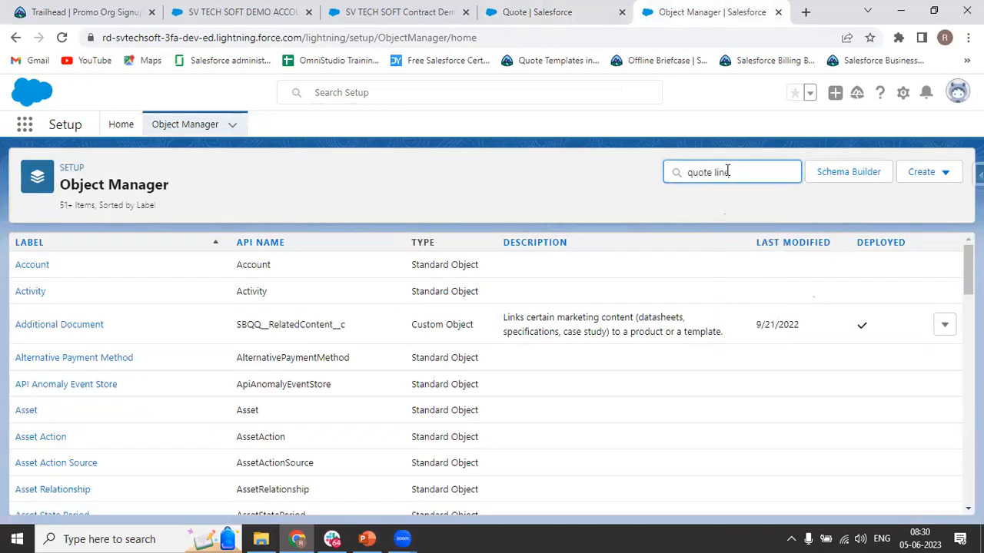
text(e)
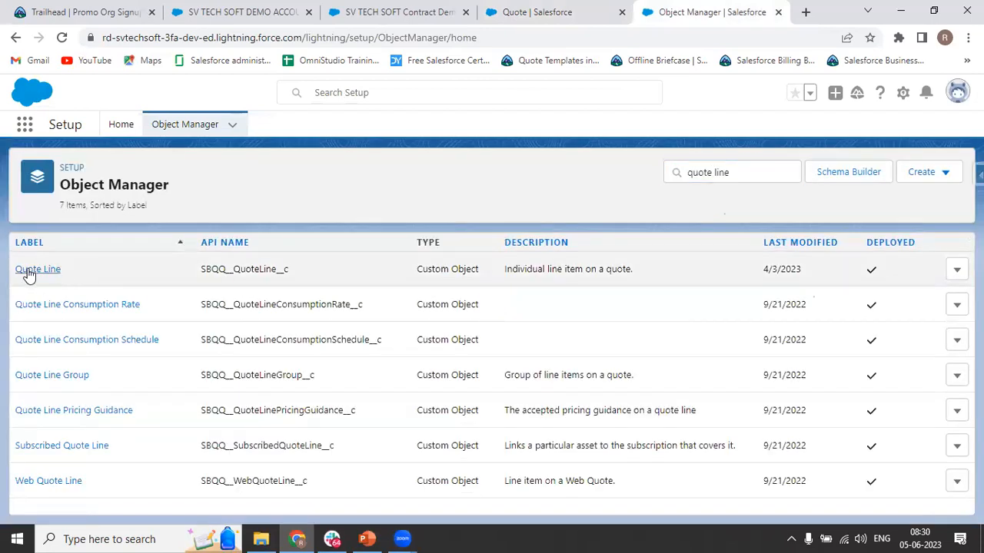
click(28, 270)
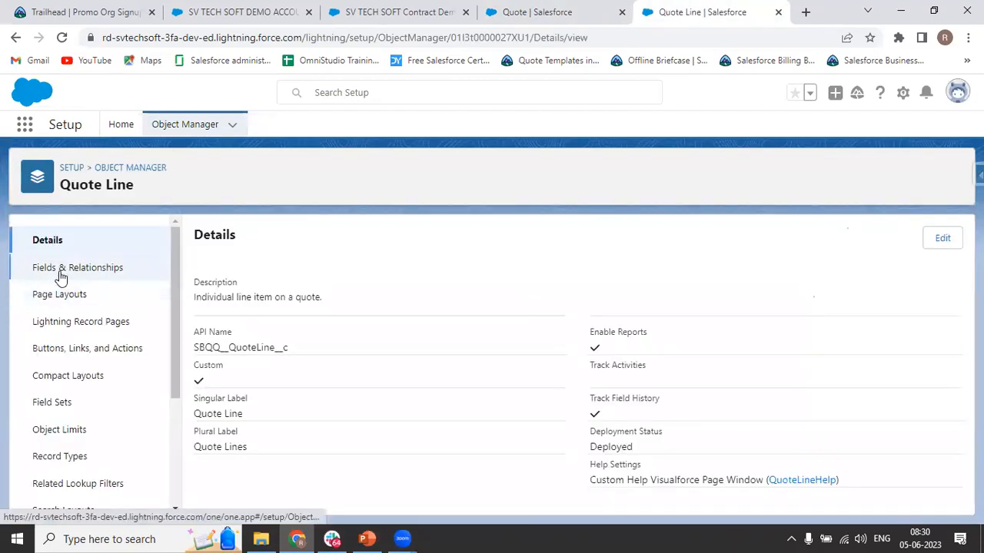
click(40, 403)
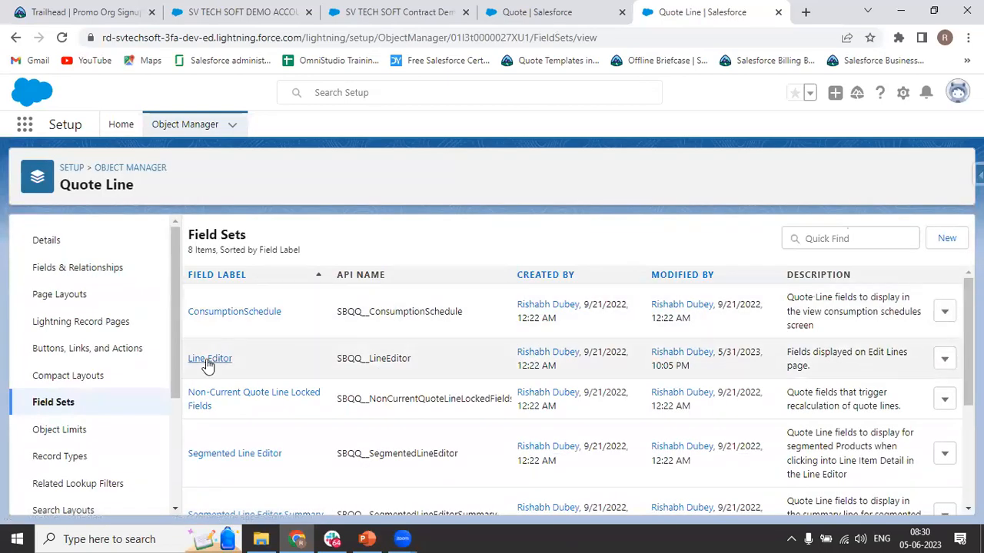
click(207, 359)
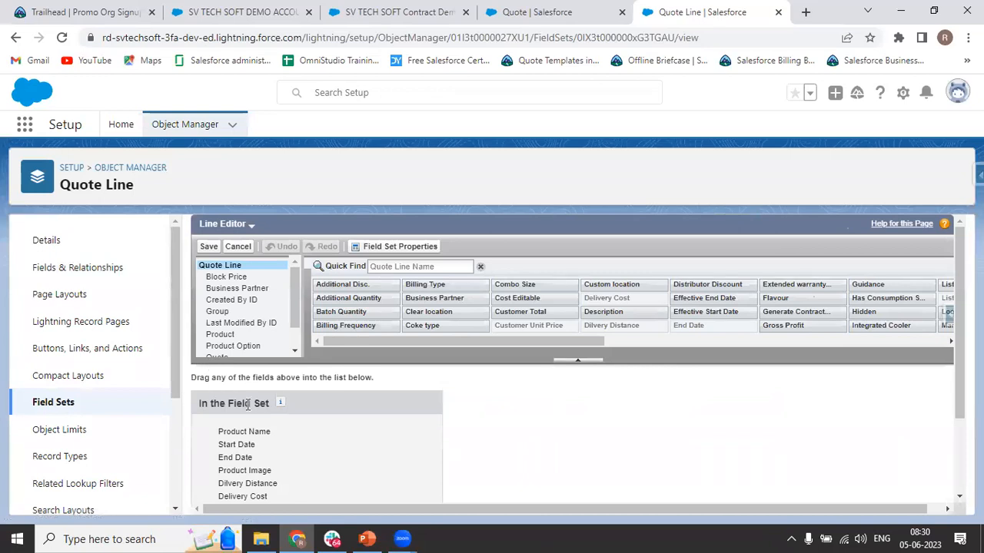
Step: Remove the Start Date and End Date fields from the Quote Line object's Line Editor field set and save it
click(400, 443)
click(399, 443)
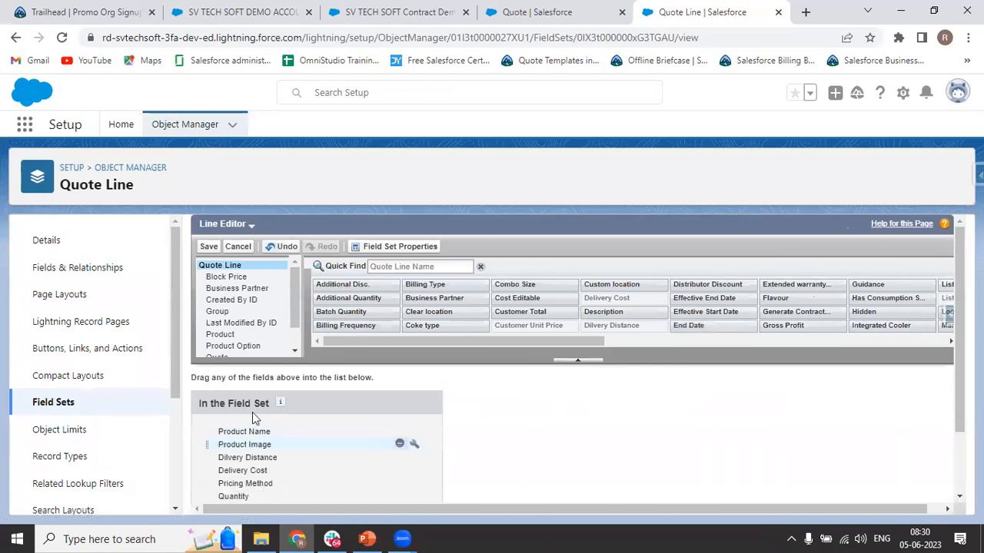
click(205, 246)
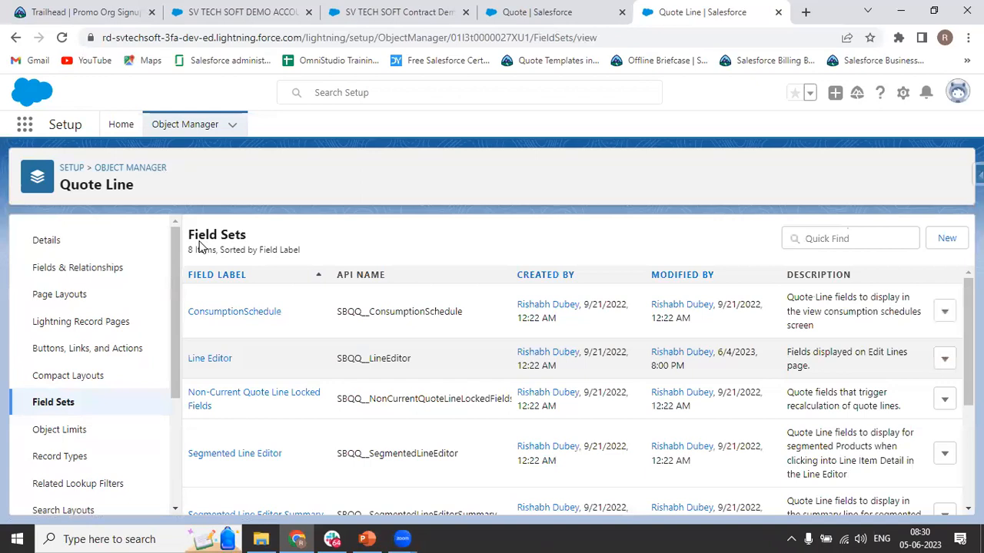
Step: Cancel out of quote Q-00212's line editor, reload the quote, and reopen the line editor to check its quote line columns
click(512, 14)
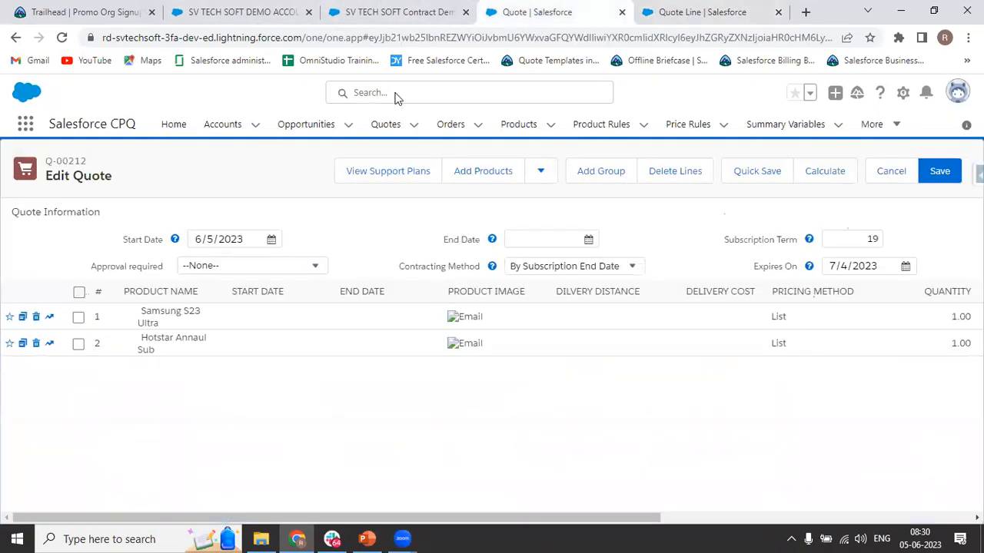
click(892, 171)
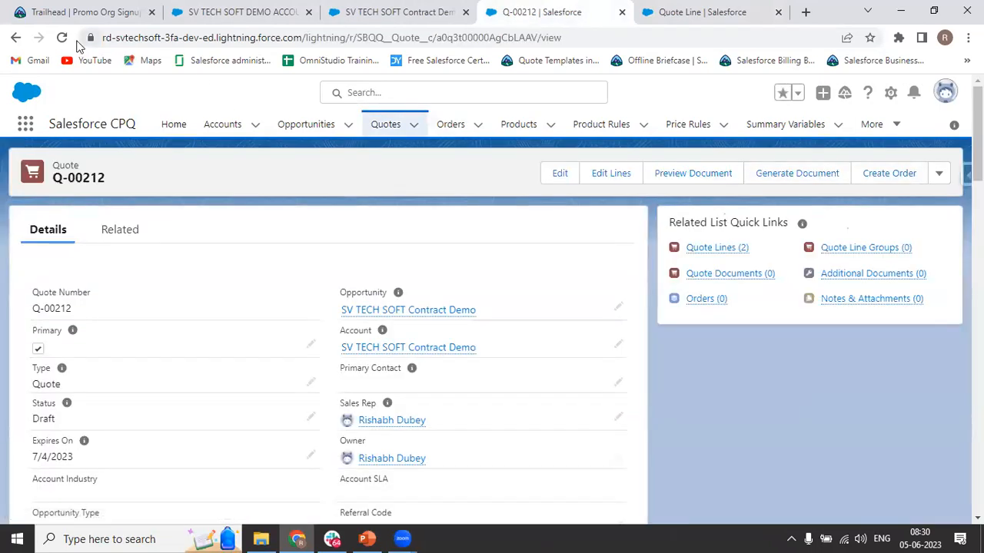
click(62, 38)
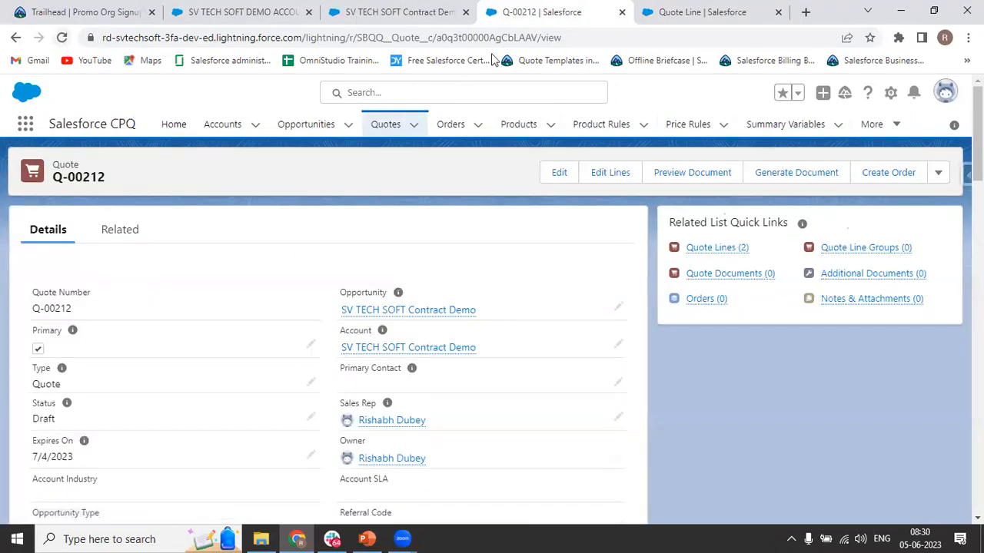
click(607, 173)
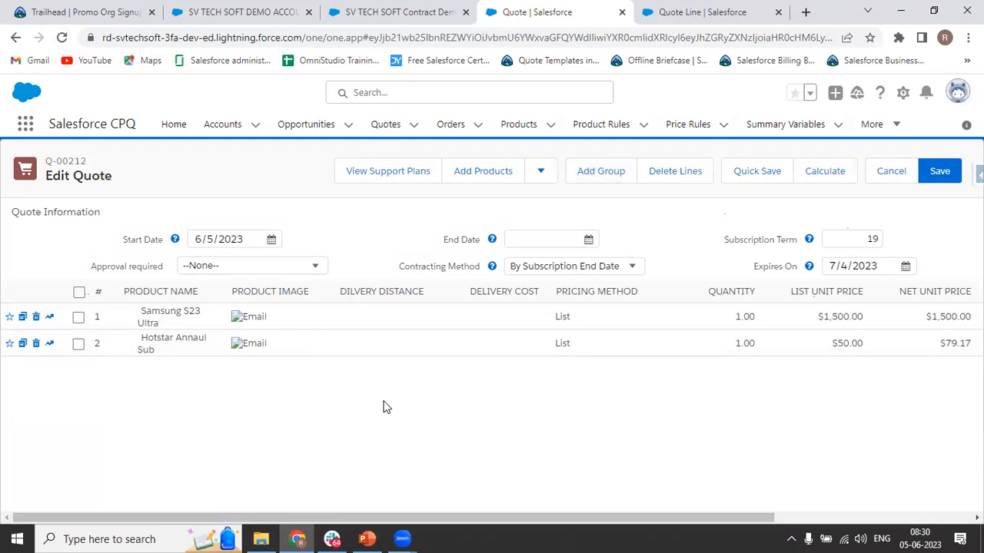
Step: Switch to PowerPoint and present the Quote Line Editor Drawer slide as a slide show
mouse_move(367, 538)
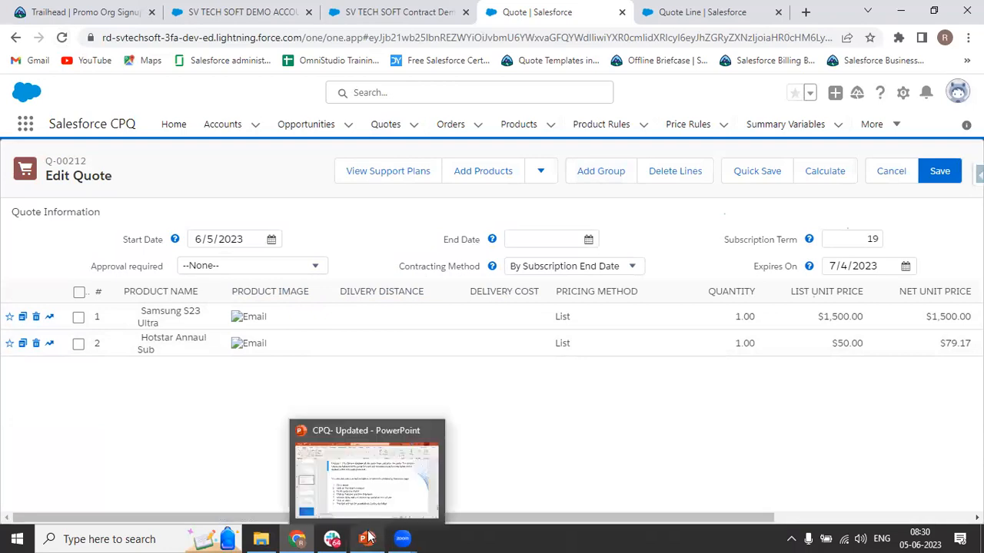
click(362, 490)
click(95, 340)
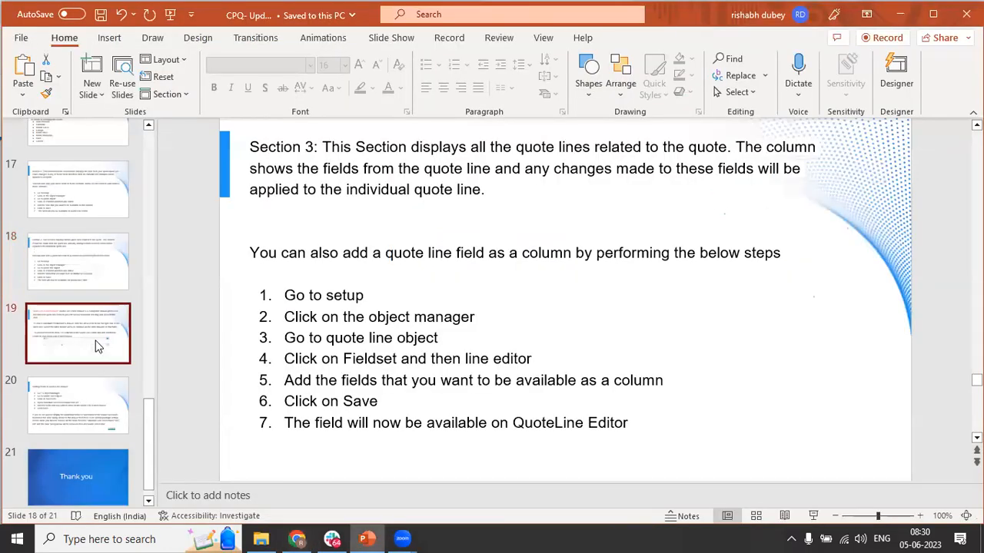
click(813, 516)
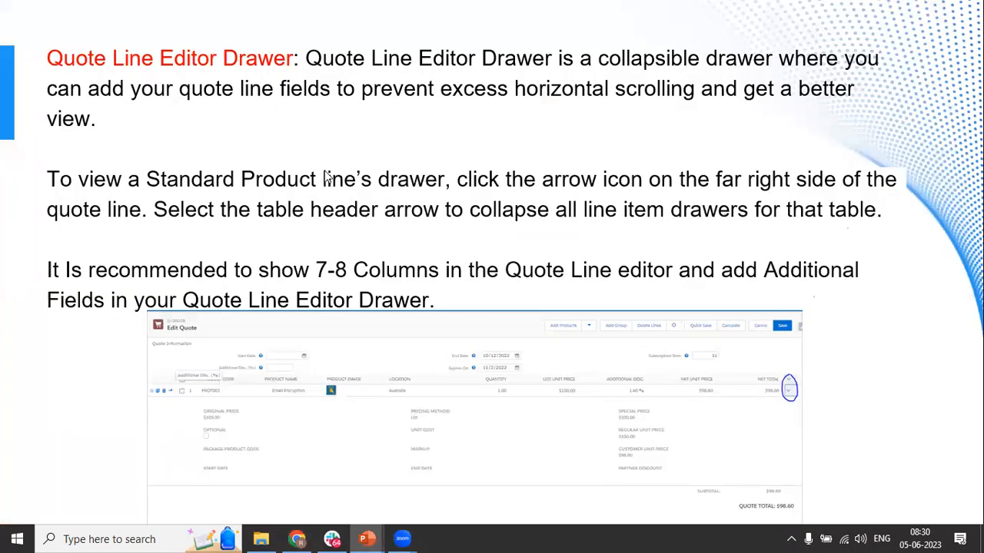